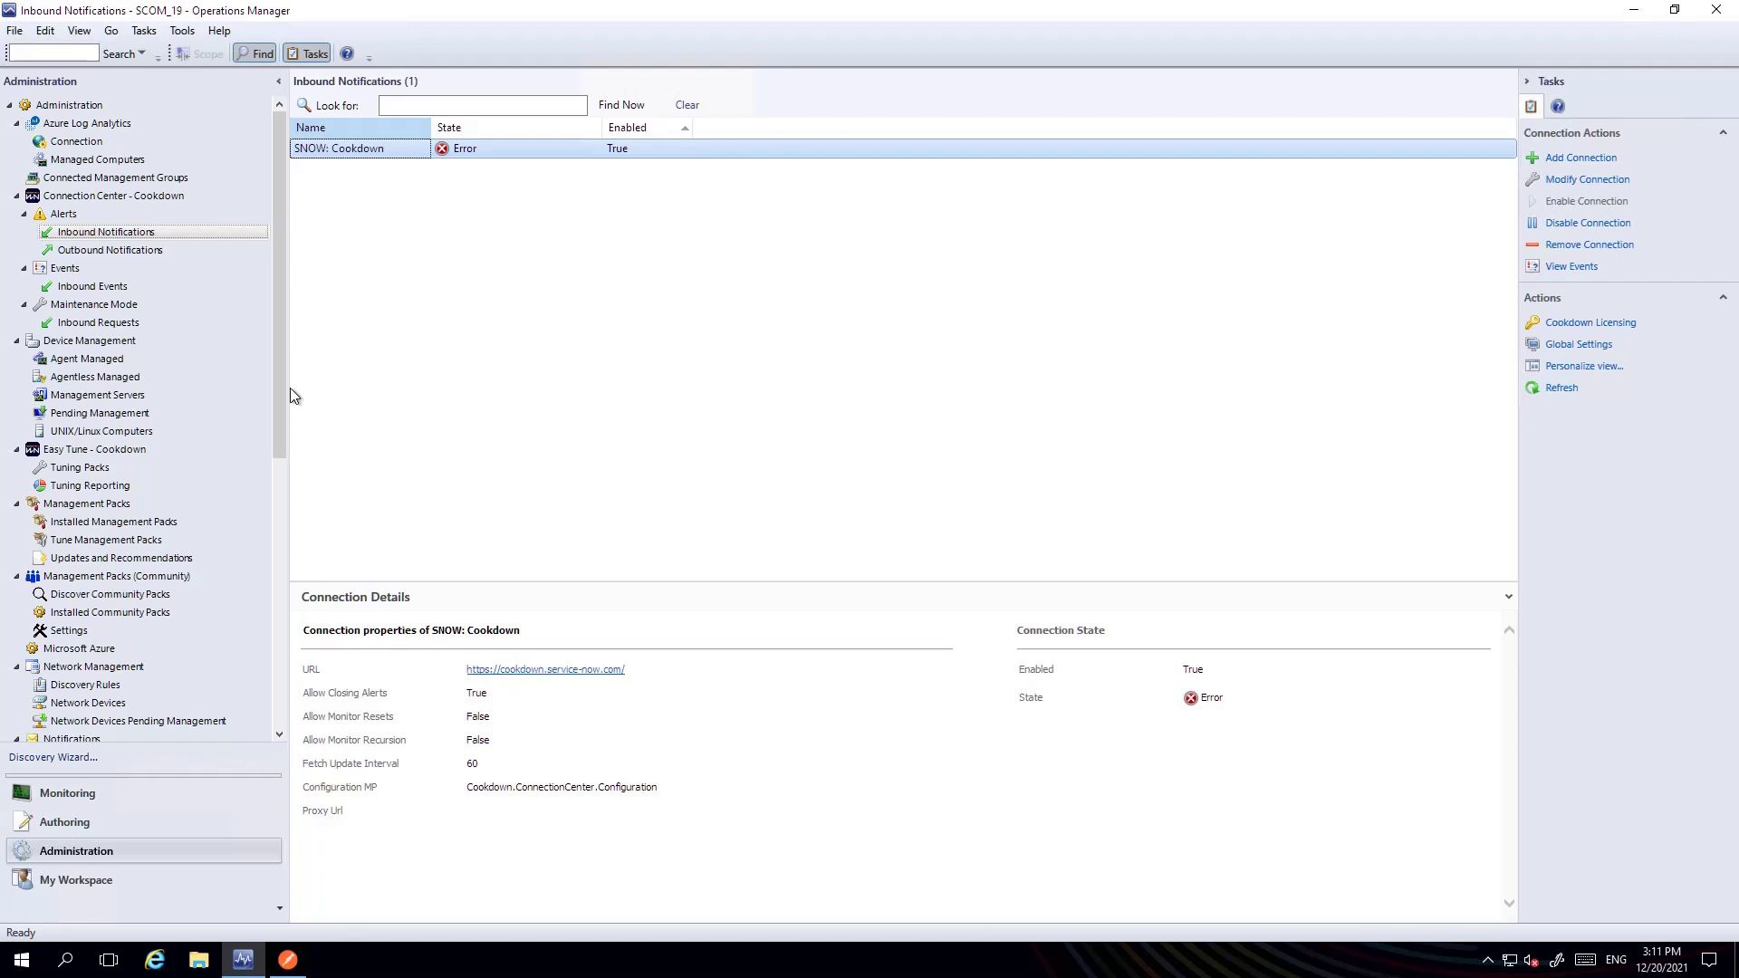
Step: Start a new inbound alert connection under Inbound Notifications, using Webhooks as the source system
{"action": "left_click", "coordinate": [102, 237]}
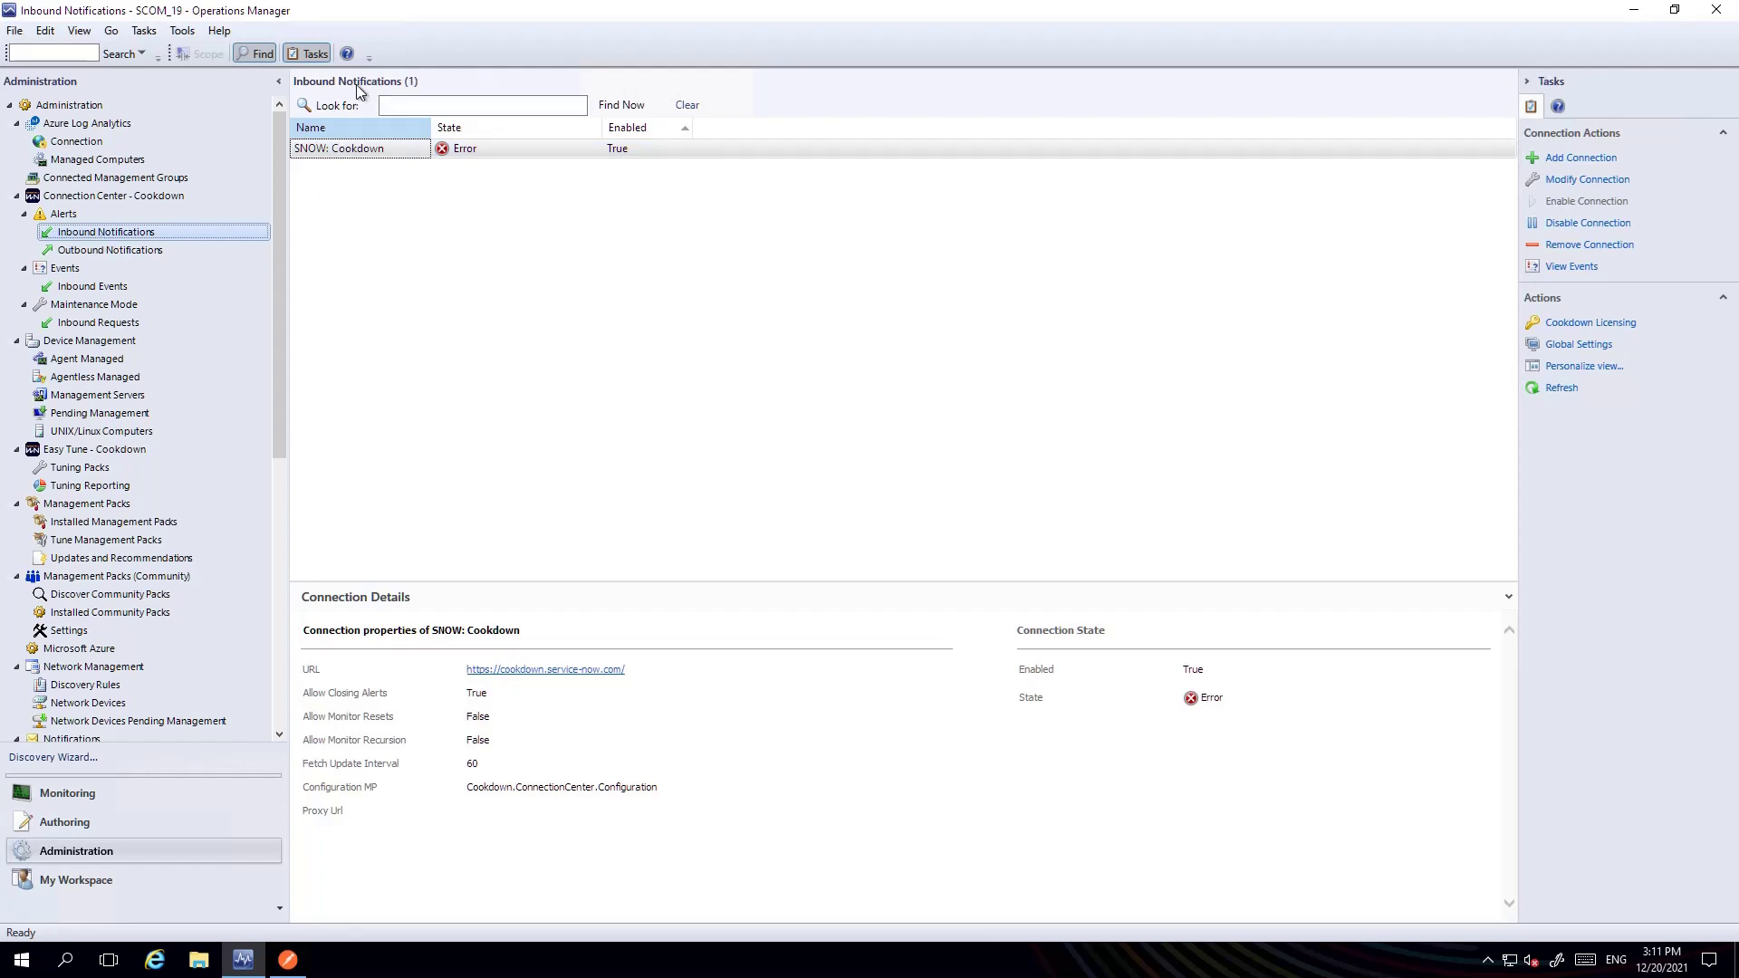
{"action": "left_click", "coordinate": [1567, 168]}
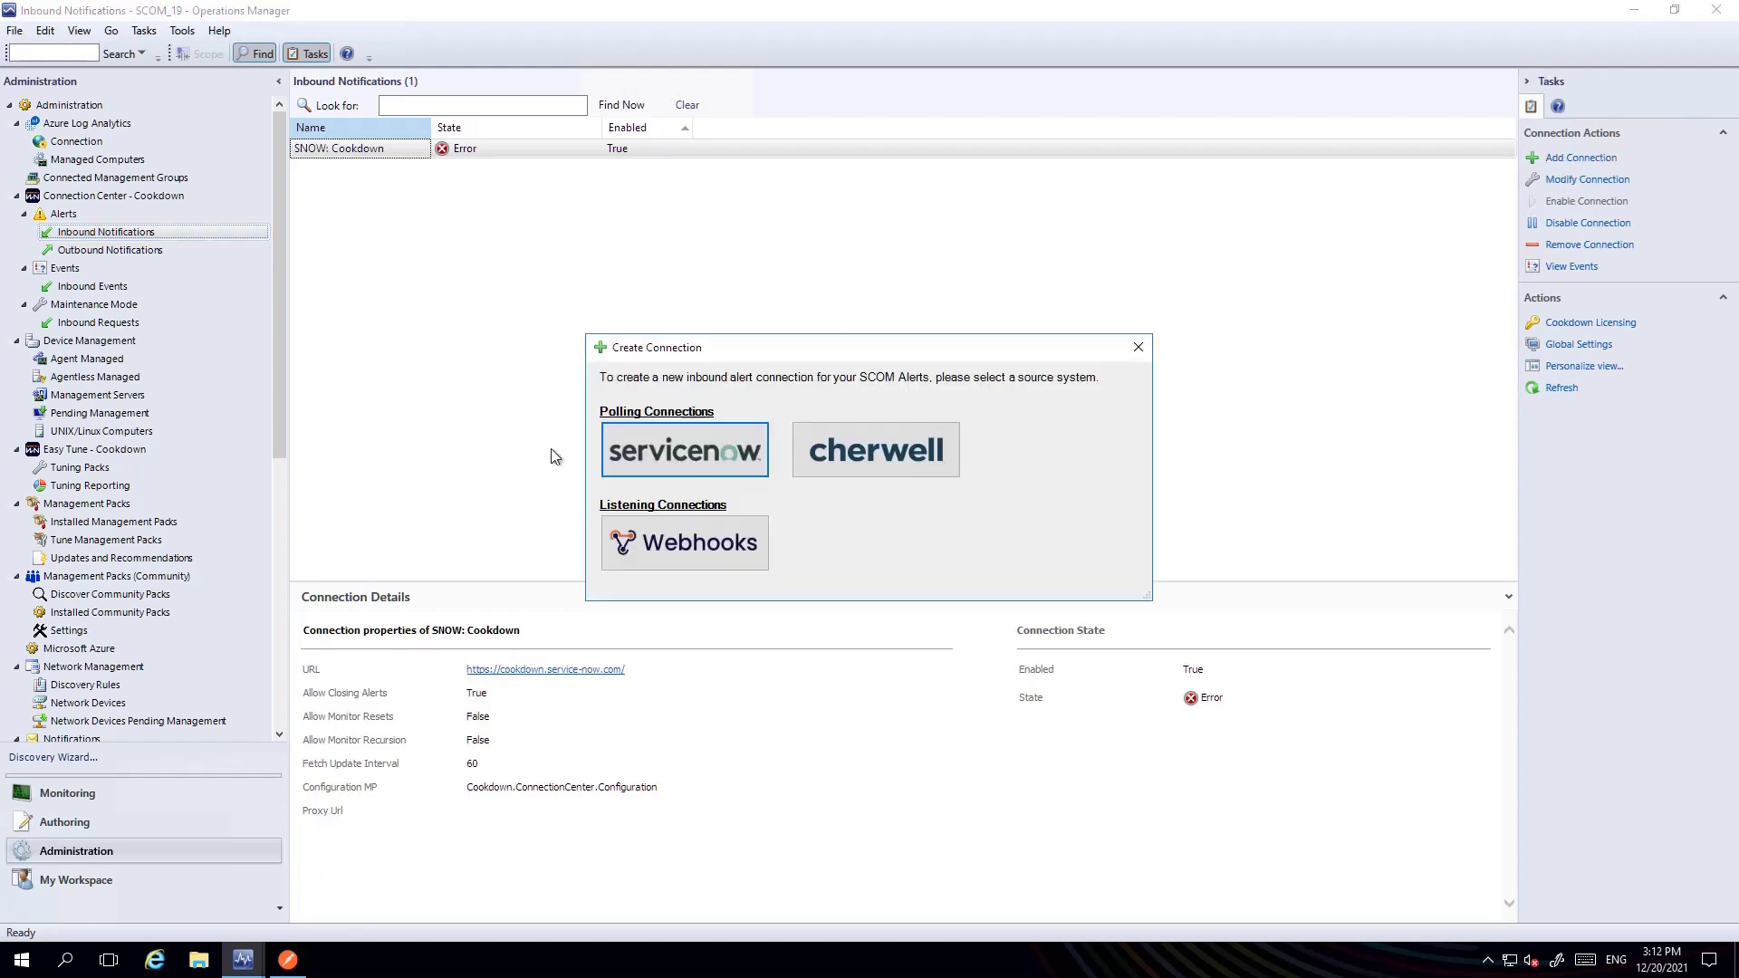
{"action": "left_click", "coordinate": [698, 547]}
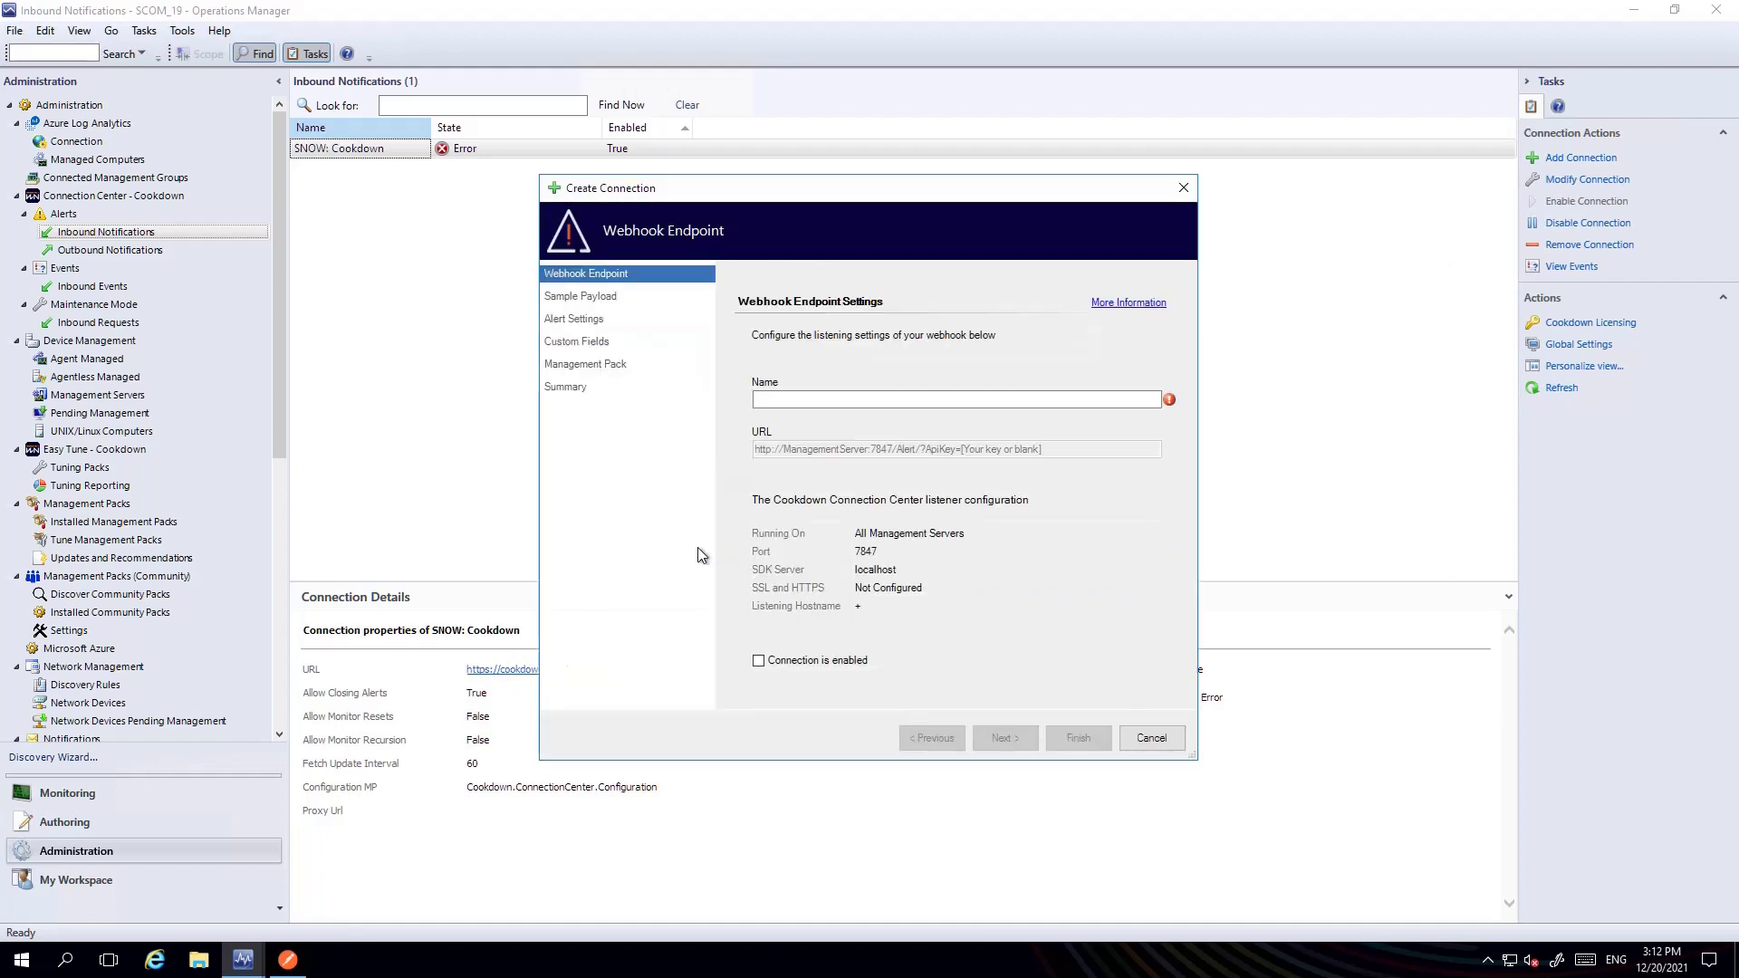
Step: Name the webhook endpoint Prometheus, enable the connection and proceed to the sample payload settings
{"action": "left_click", "coordinate": [844, 400]}
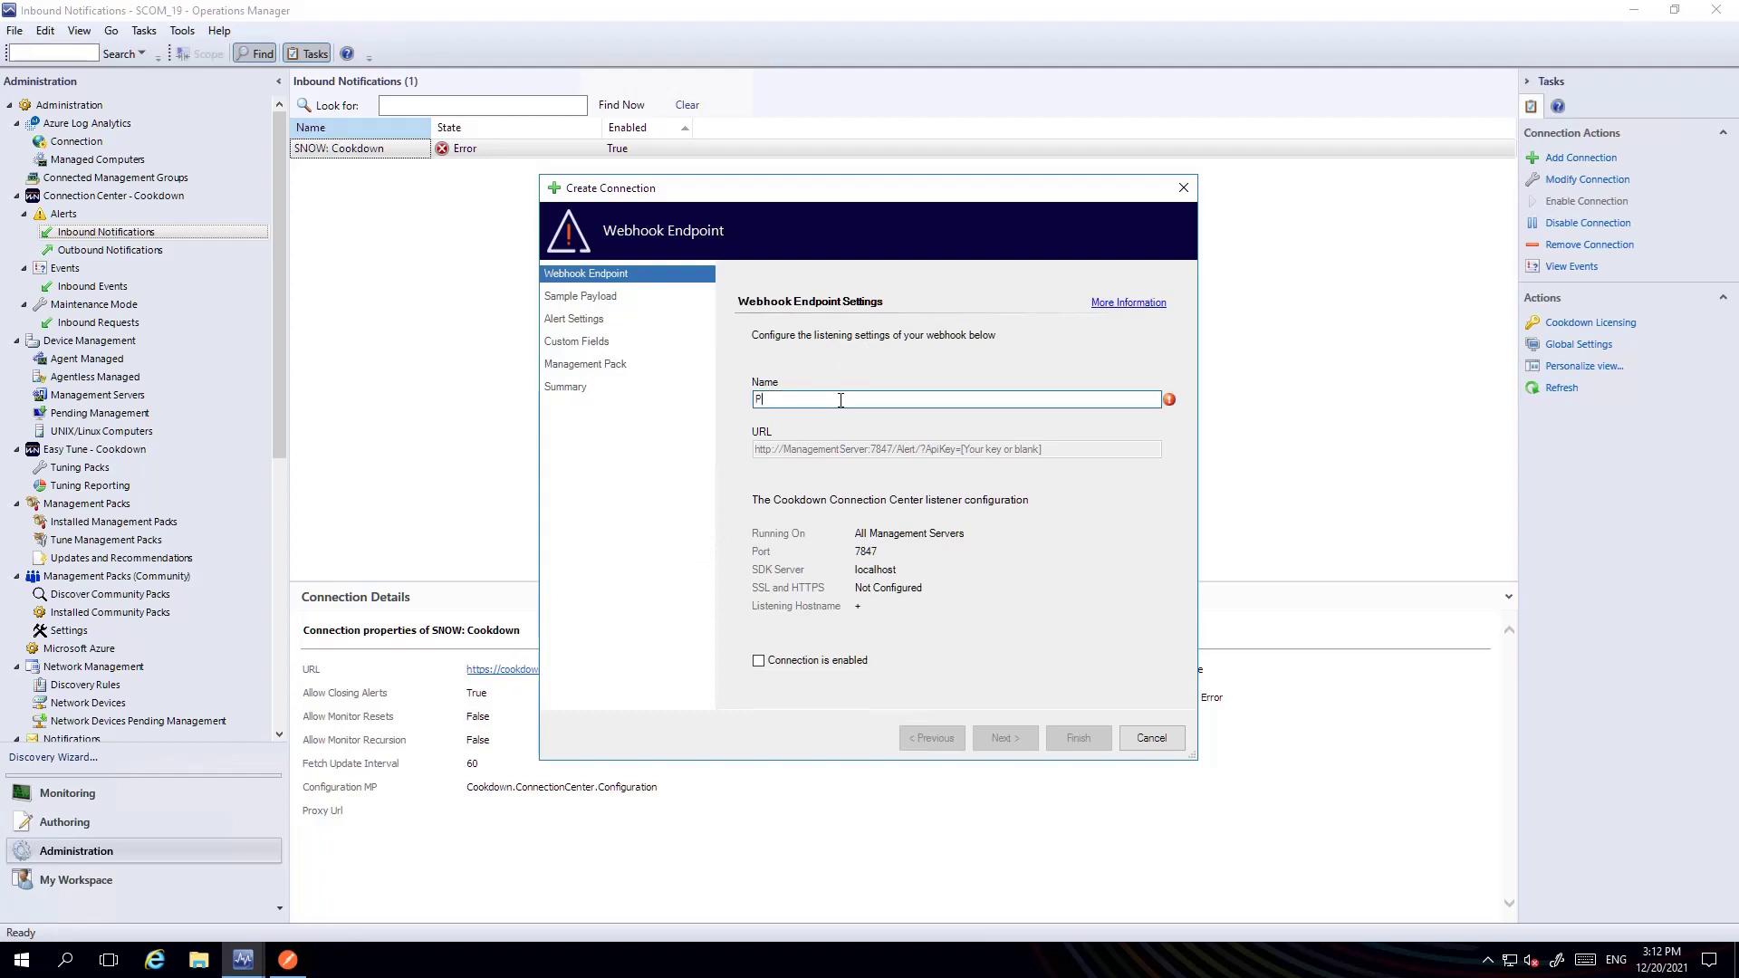
{"action": "type", "text": "Promethe"}
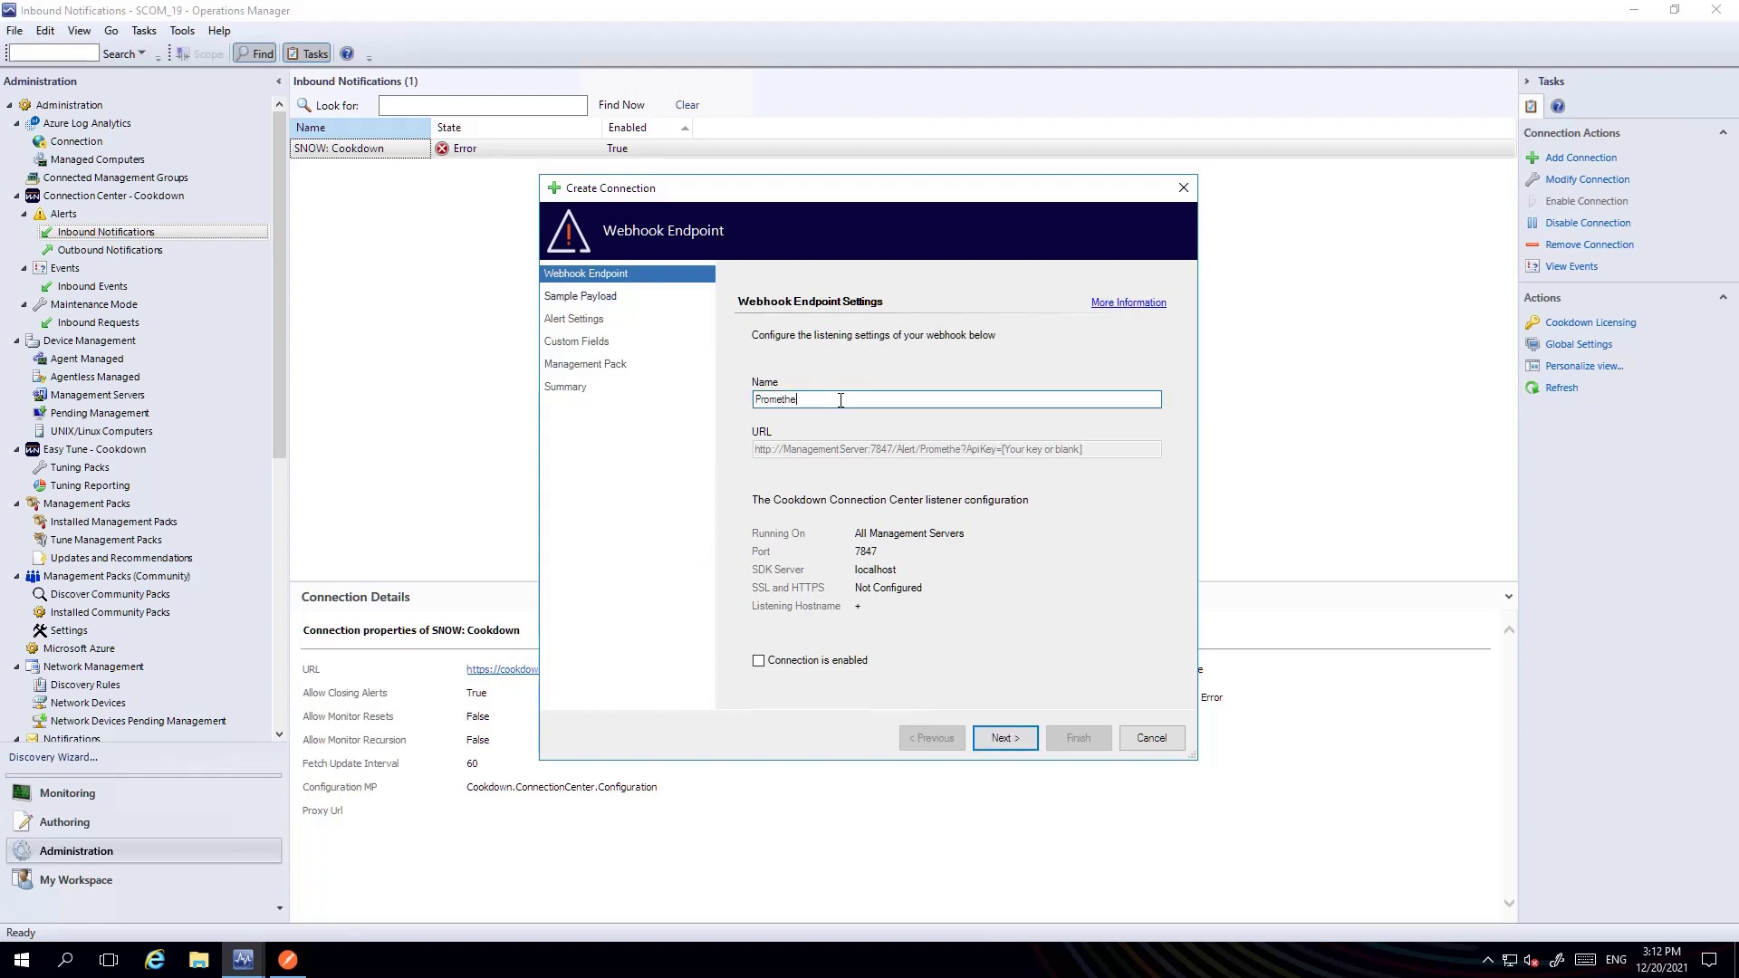
{"action": "type", "text": "us"}
{"action": "left_click", "coordinate": [823, 666]}
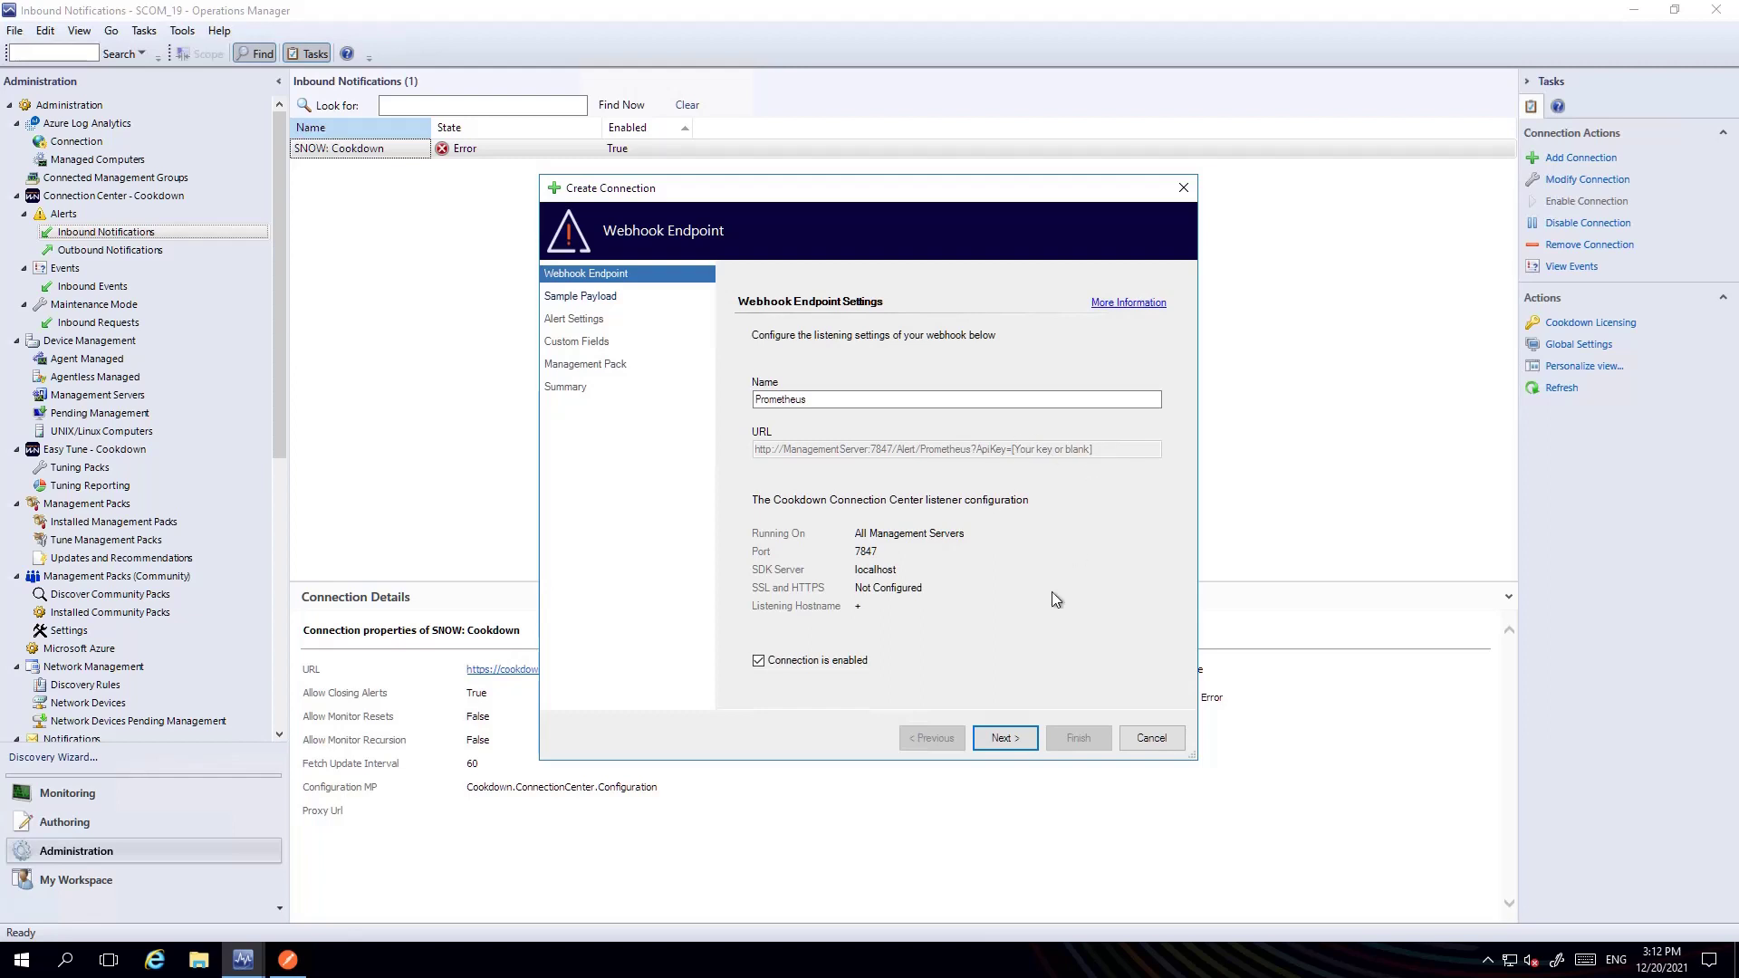
{"action": "left_click", "coordinate": [1003, 740]}
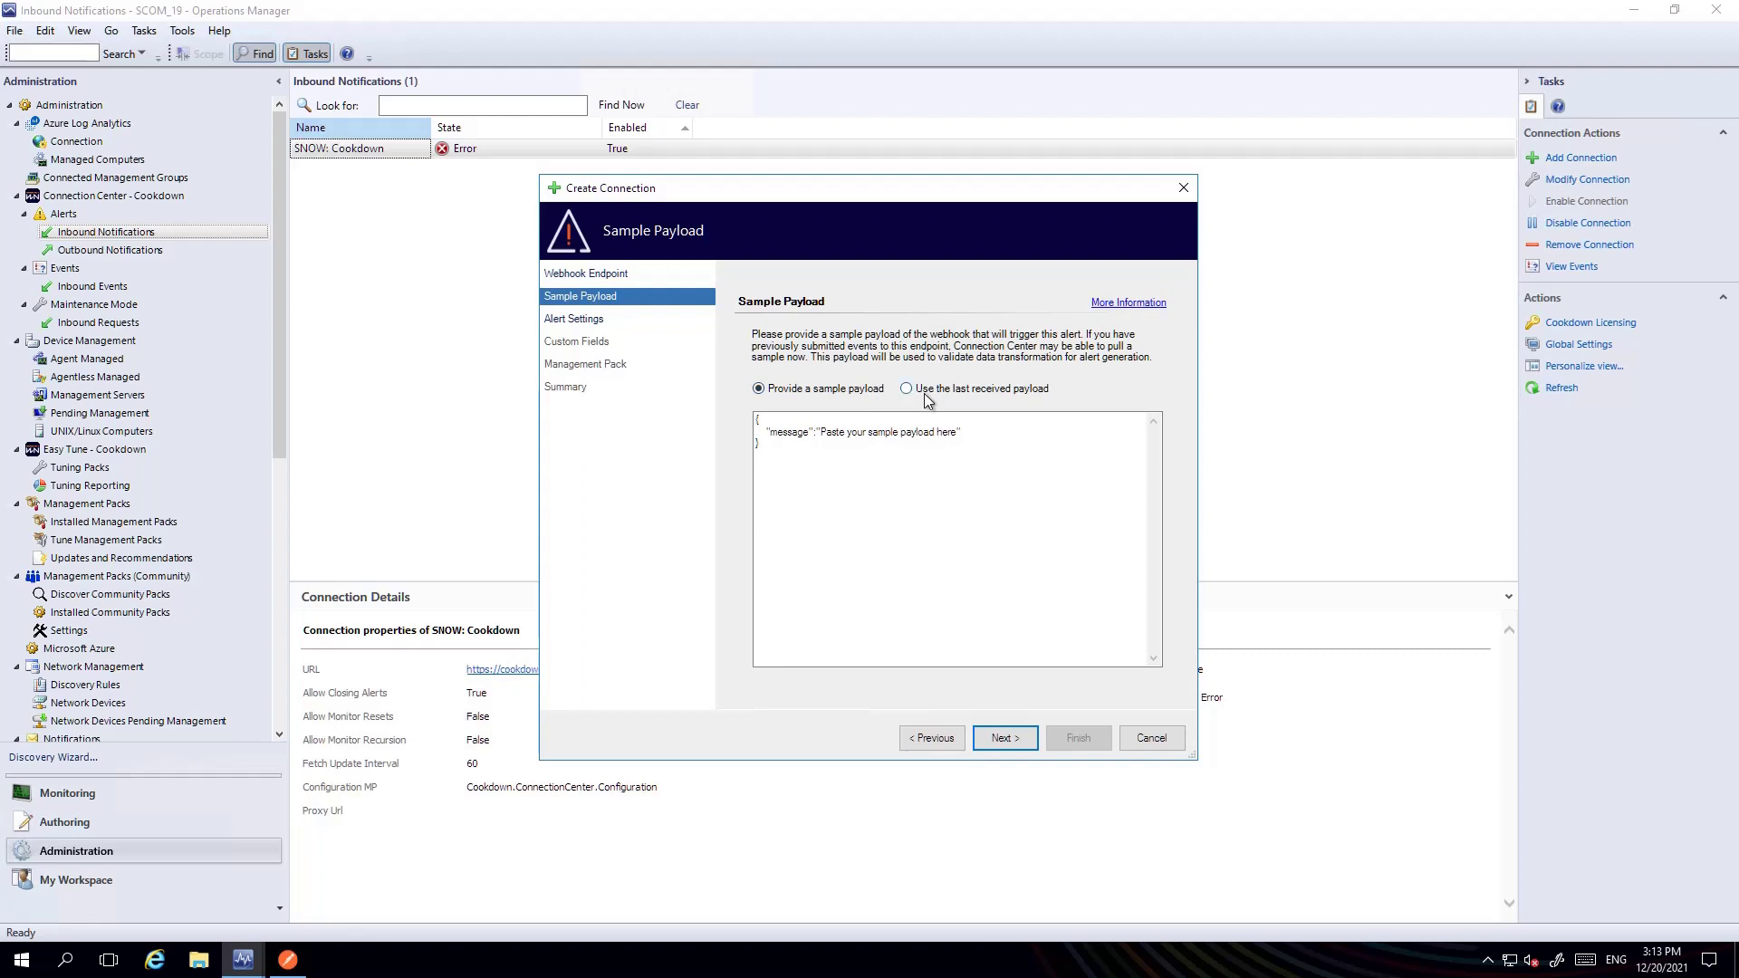
Step: Try using the last received payload as the sample, and proceed to the alert settings with the default sample payload
{"action": "left_click", "coordinate": [959, 395]}
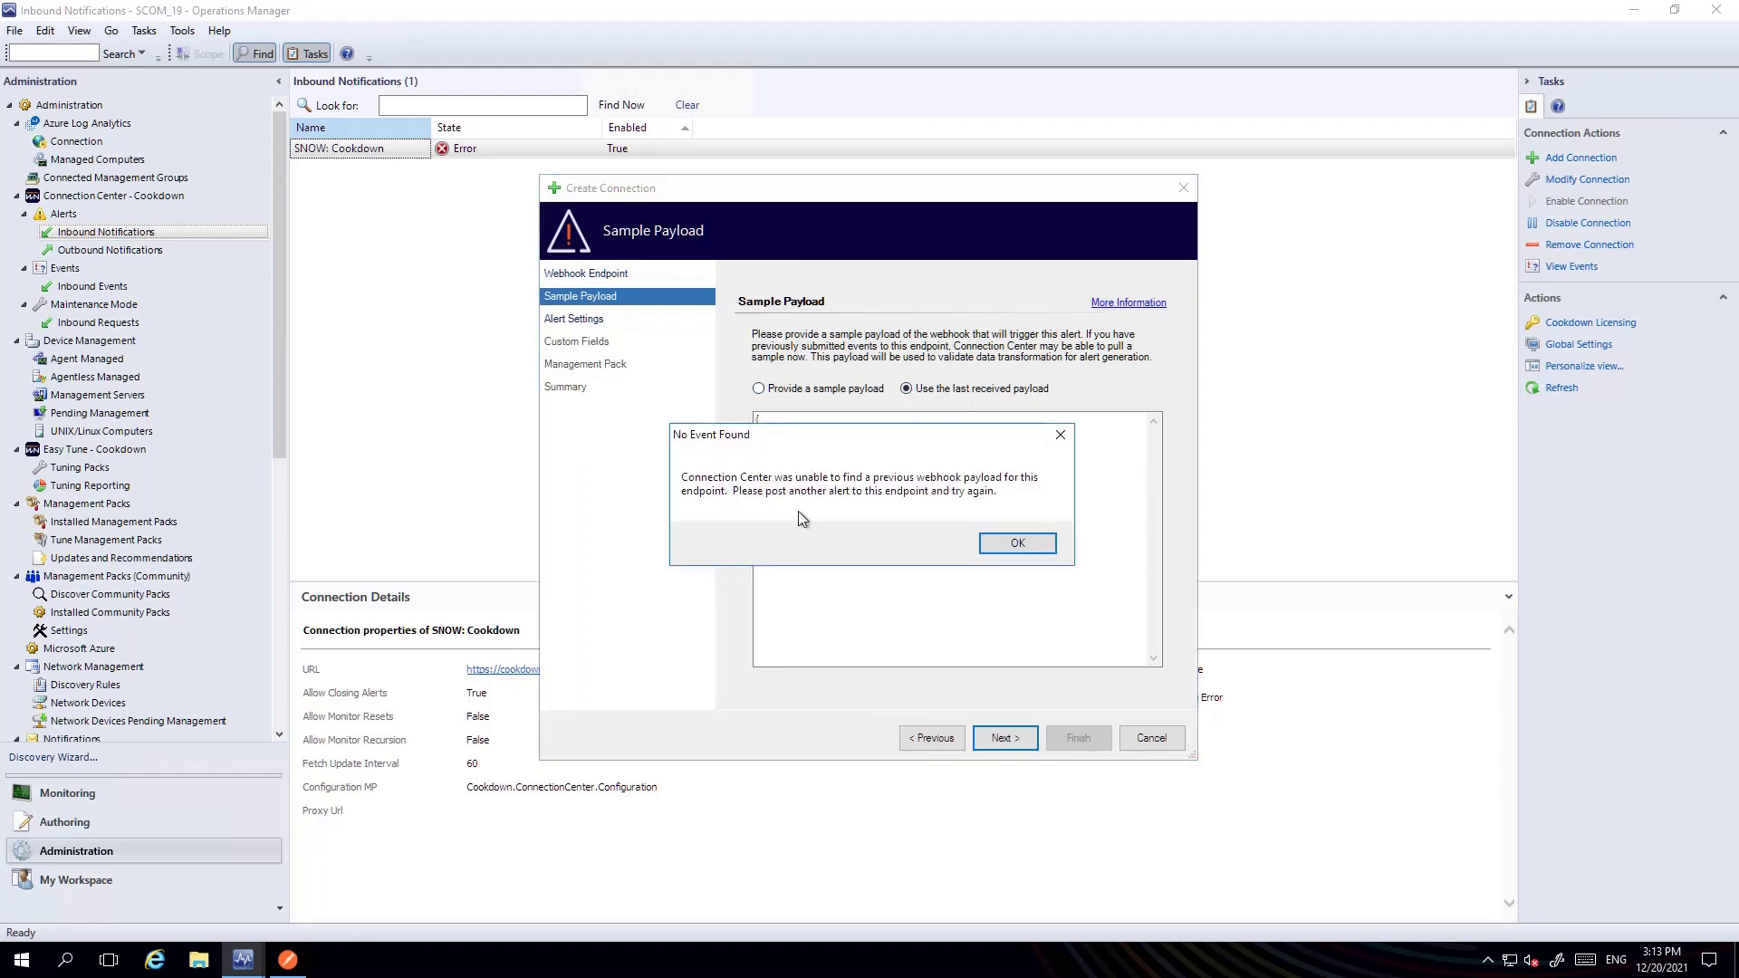
{"action": "left_click", "coordinate": [1015, 547]}
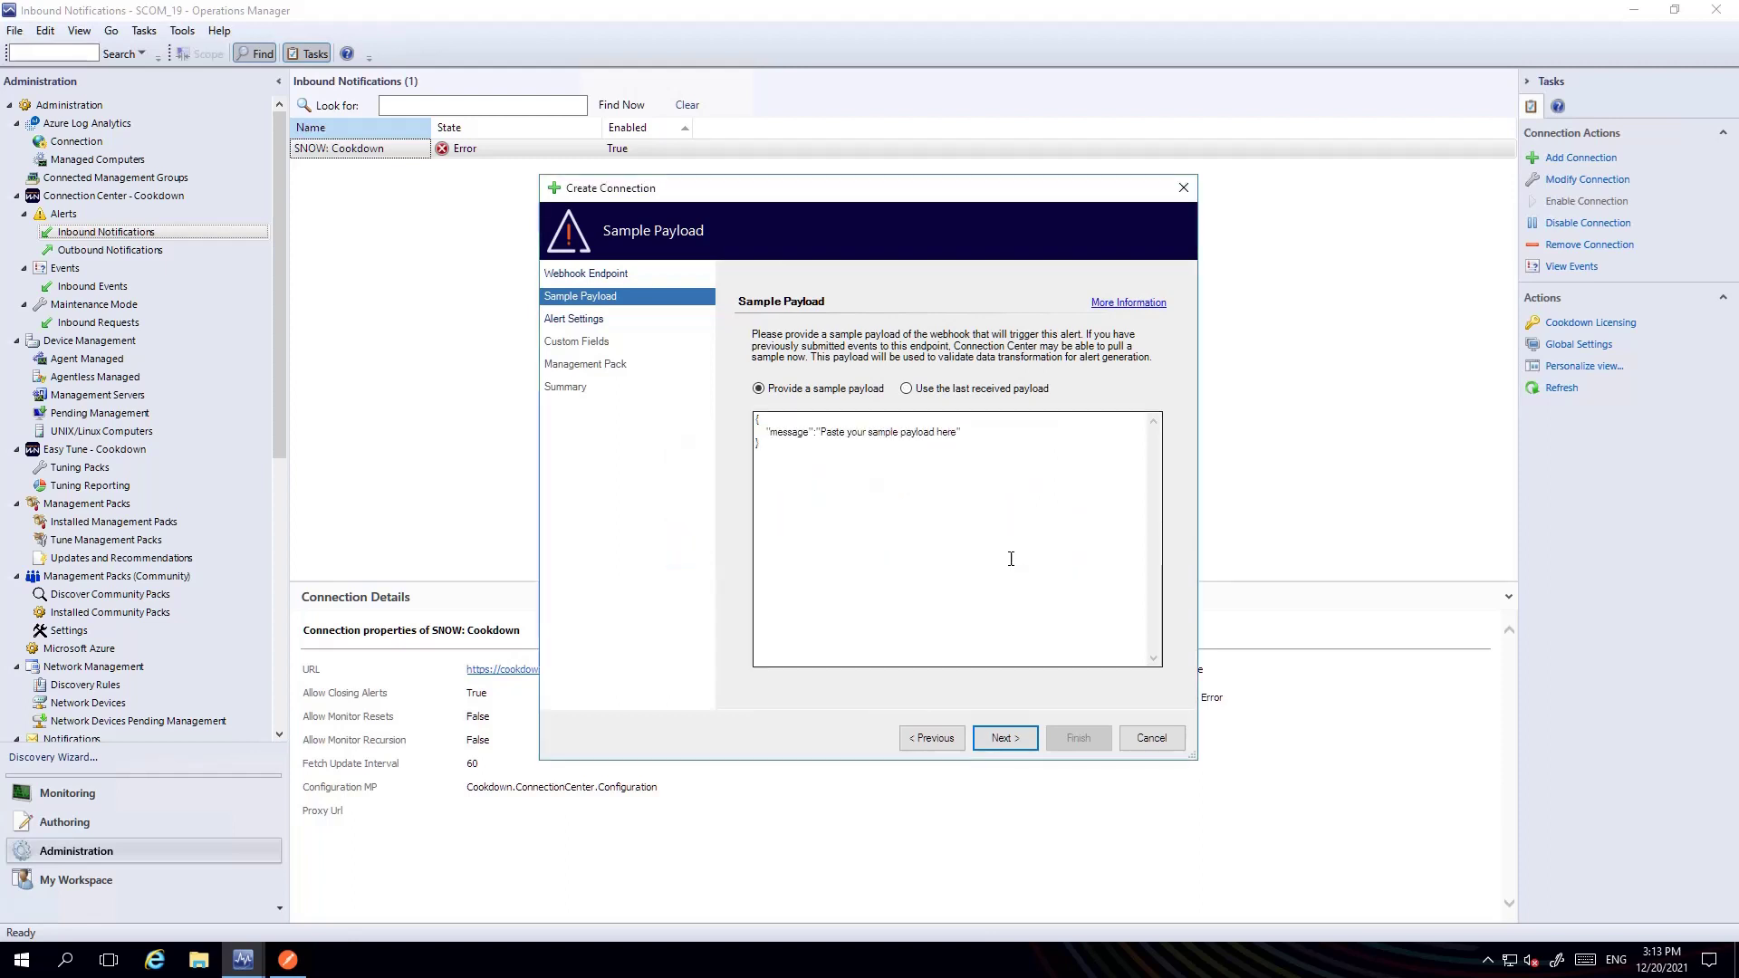
{"action": "left_click", "coordinate": [1029, 741]}
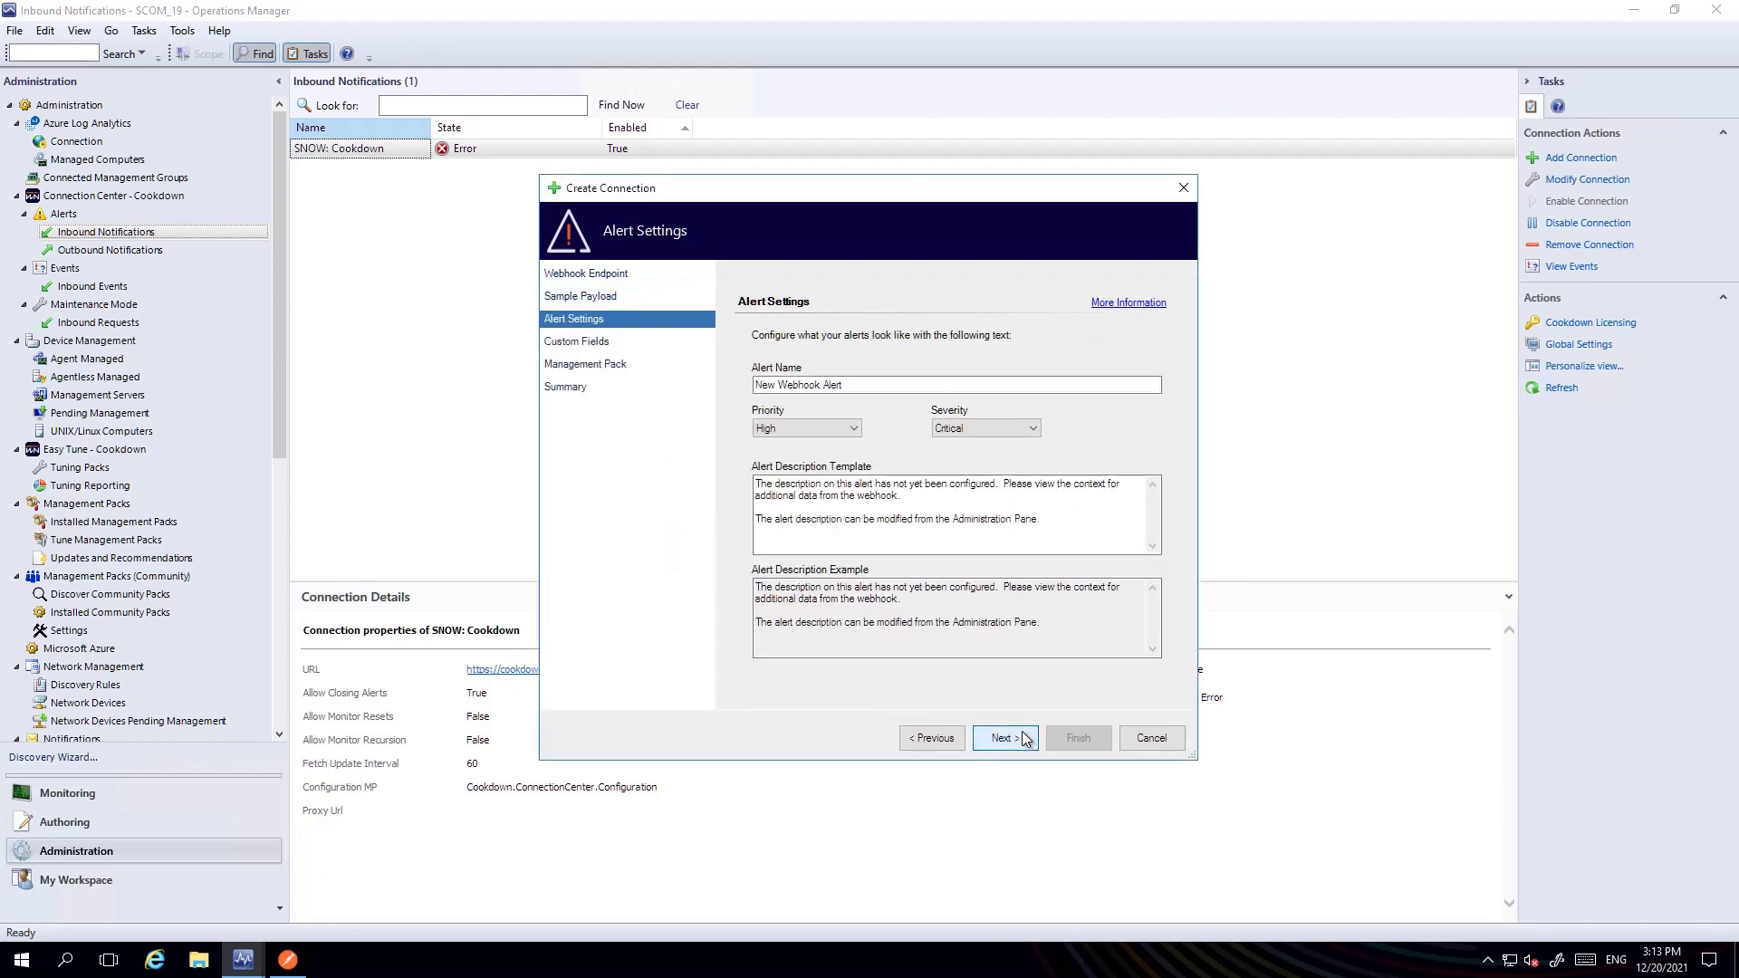
Step: Set the alert name to Prometheus Alert and the alert priority to Medium
{"action": "left_click", "coordinate": [906, 384]}
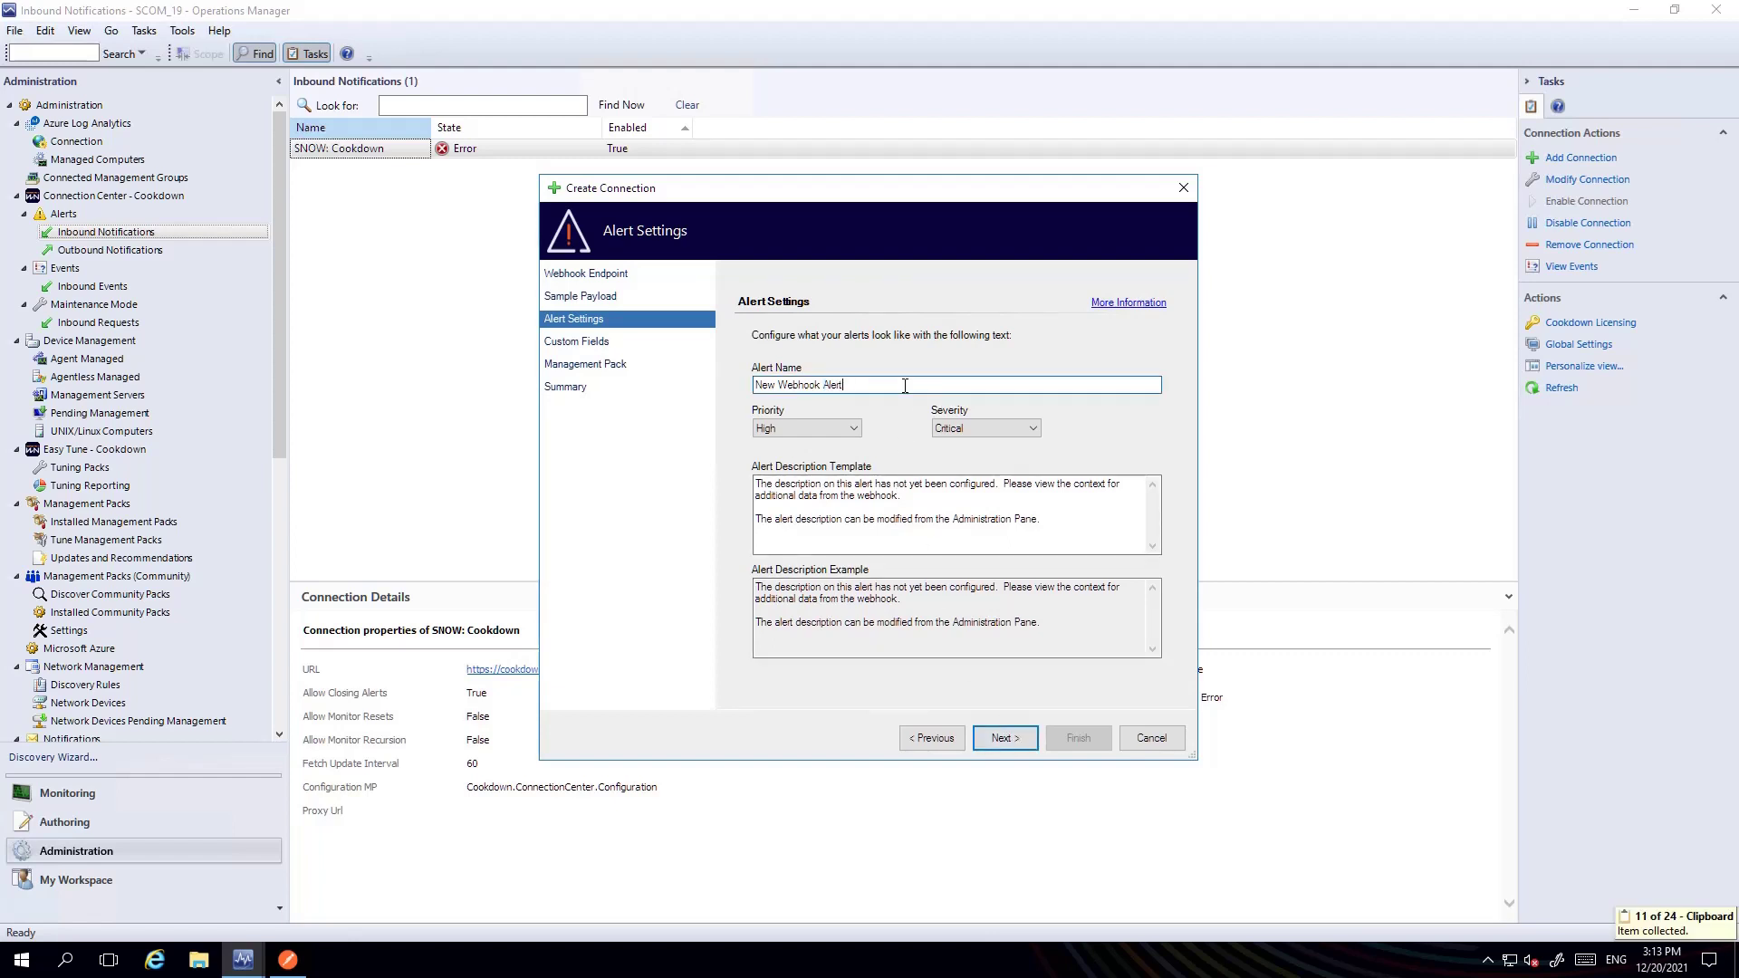
{"action": "key", "text": "Home"}
{"action": "key", "text": "ctrl+shift+Right"}
{"action": "key", "text": "ctrl+shift+Right"}
{"action": "key", "text": "ctrl+shift+Right"}
{"action": "key", "text": "ctrl+shift+Left"}
{"action": "type", "text": "Prome"}
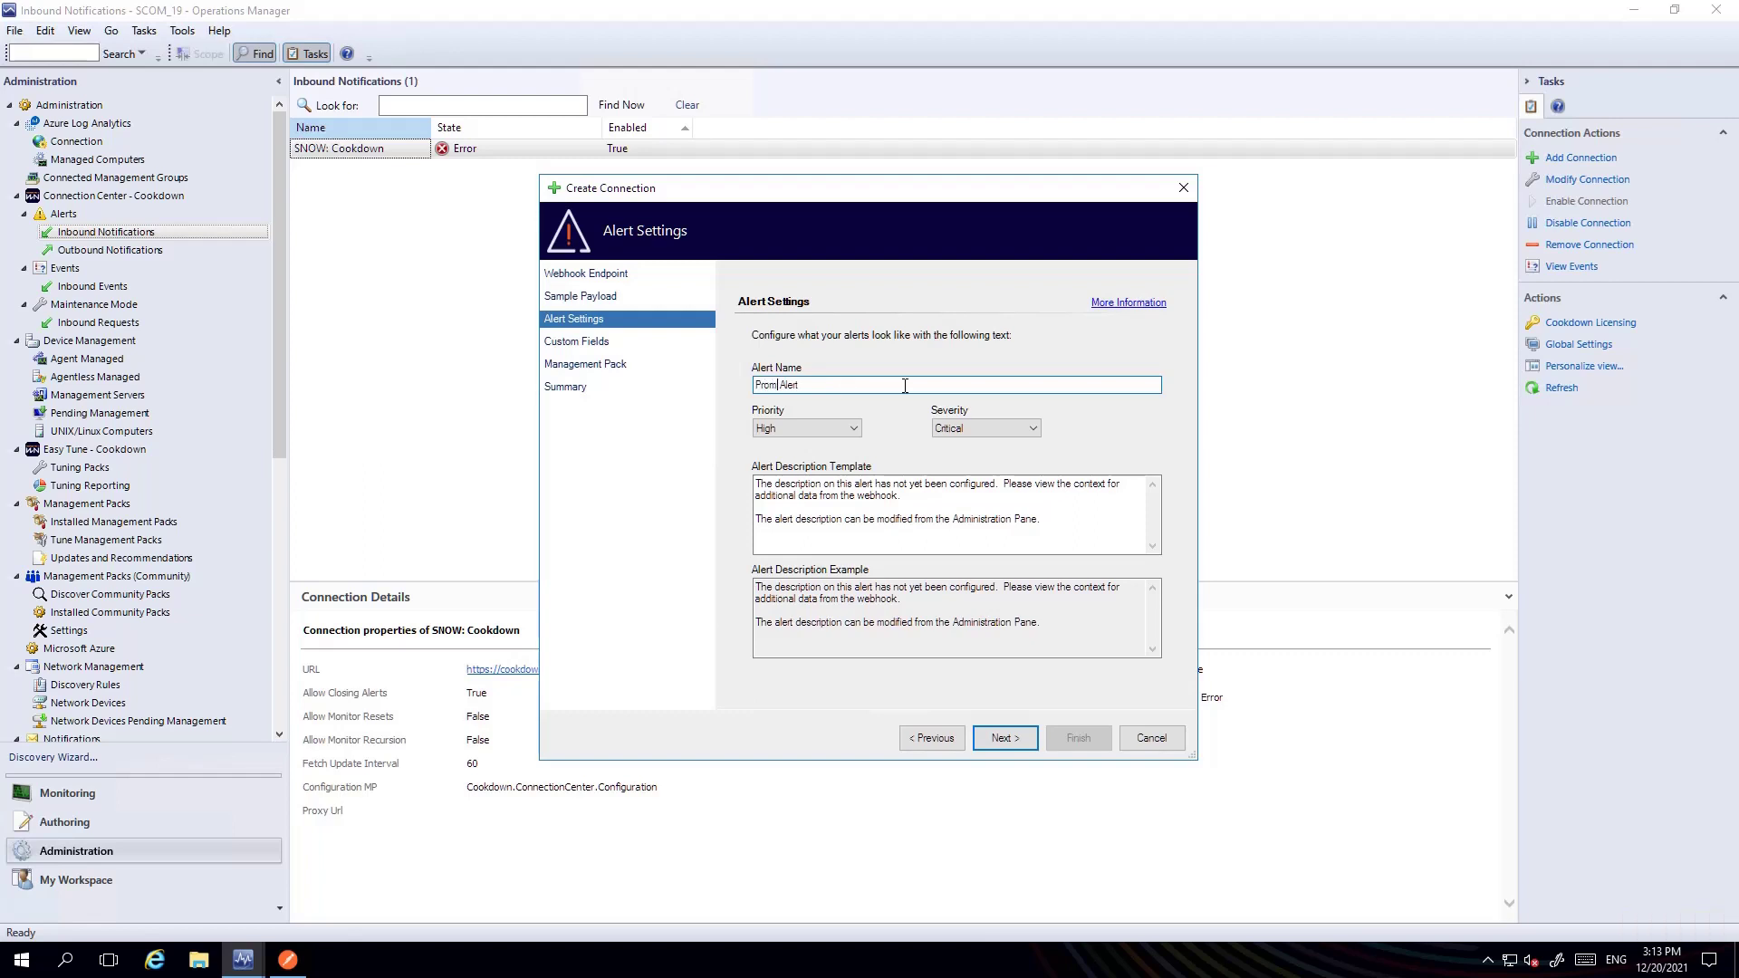
{"action": "type", "text": "theus"}
{"action": "left_click", "coordinate": [863, 385]}
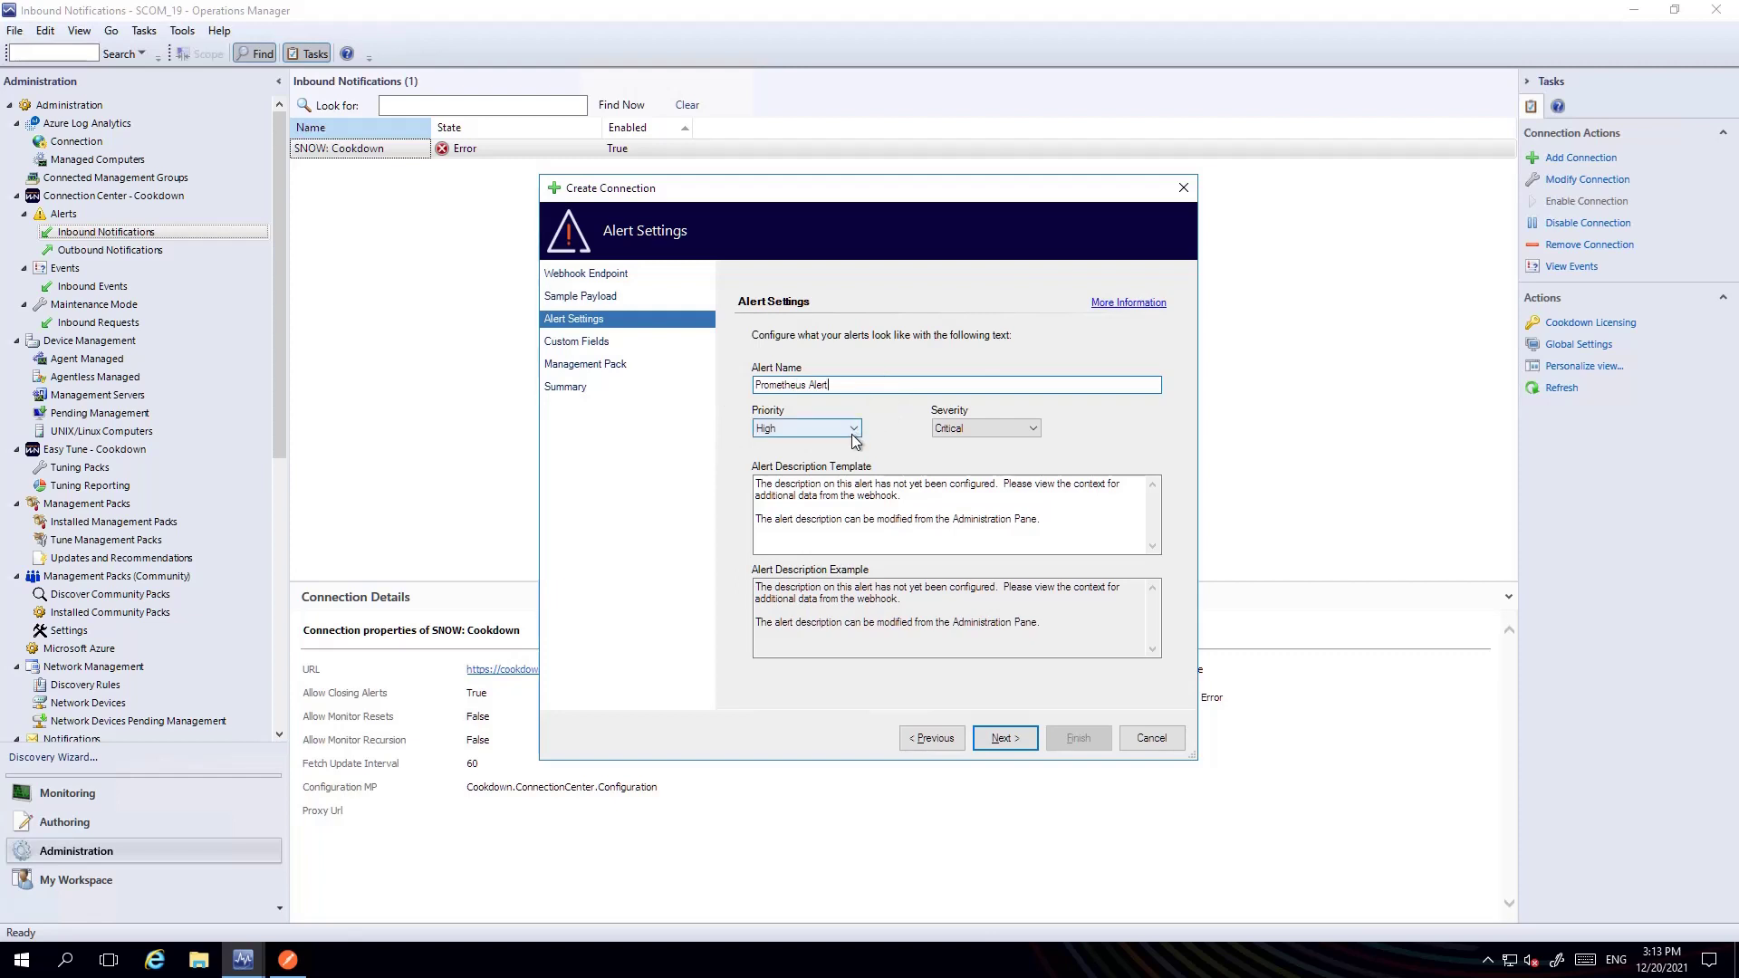
{"action": "left_click", "coordinate": [835, 431]}
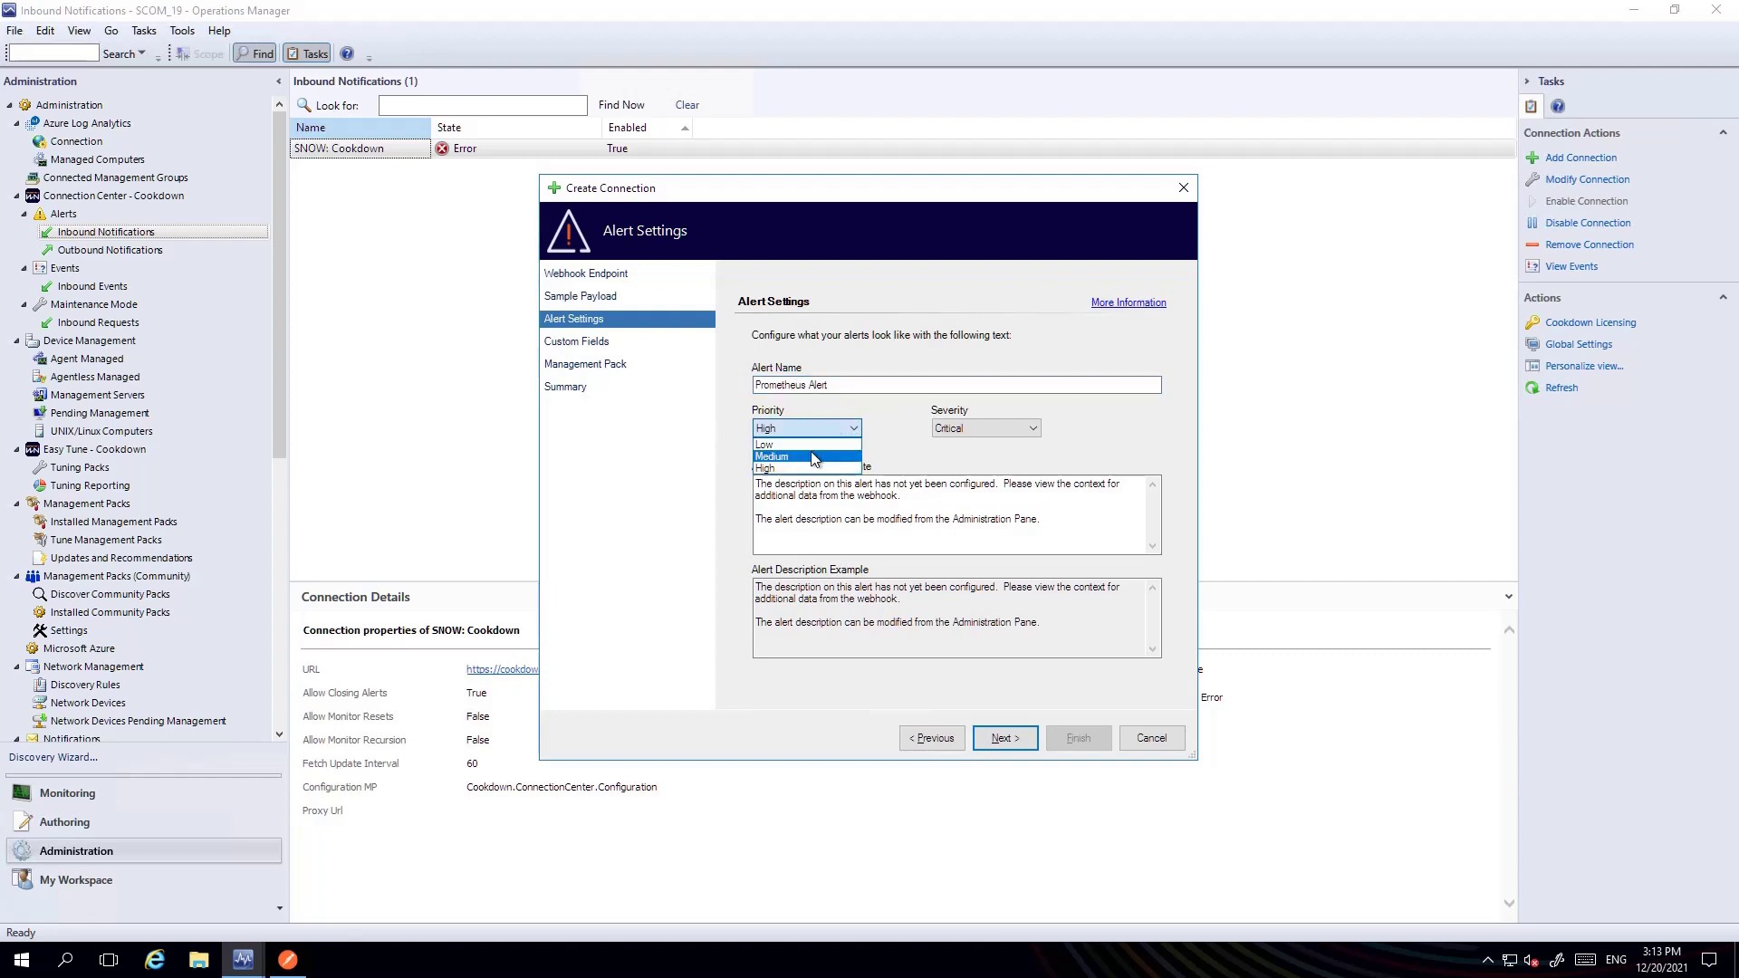
{"action": "left_click", "coordinate": [812, 456]}
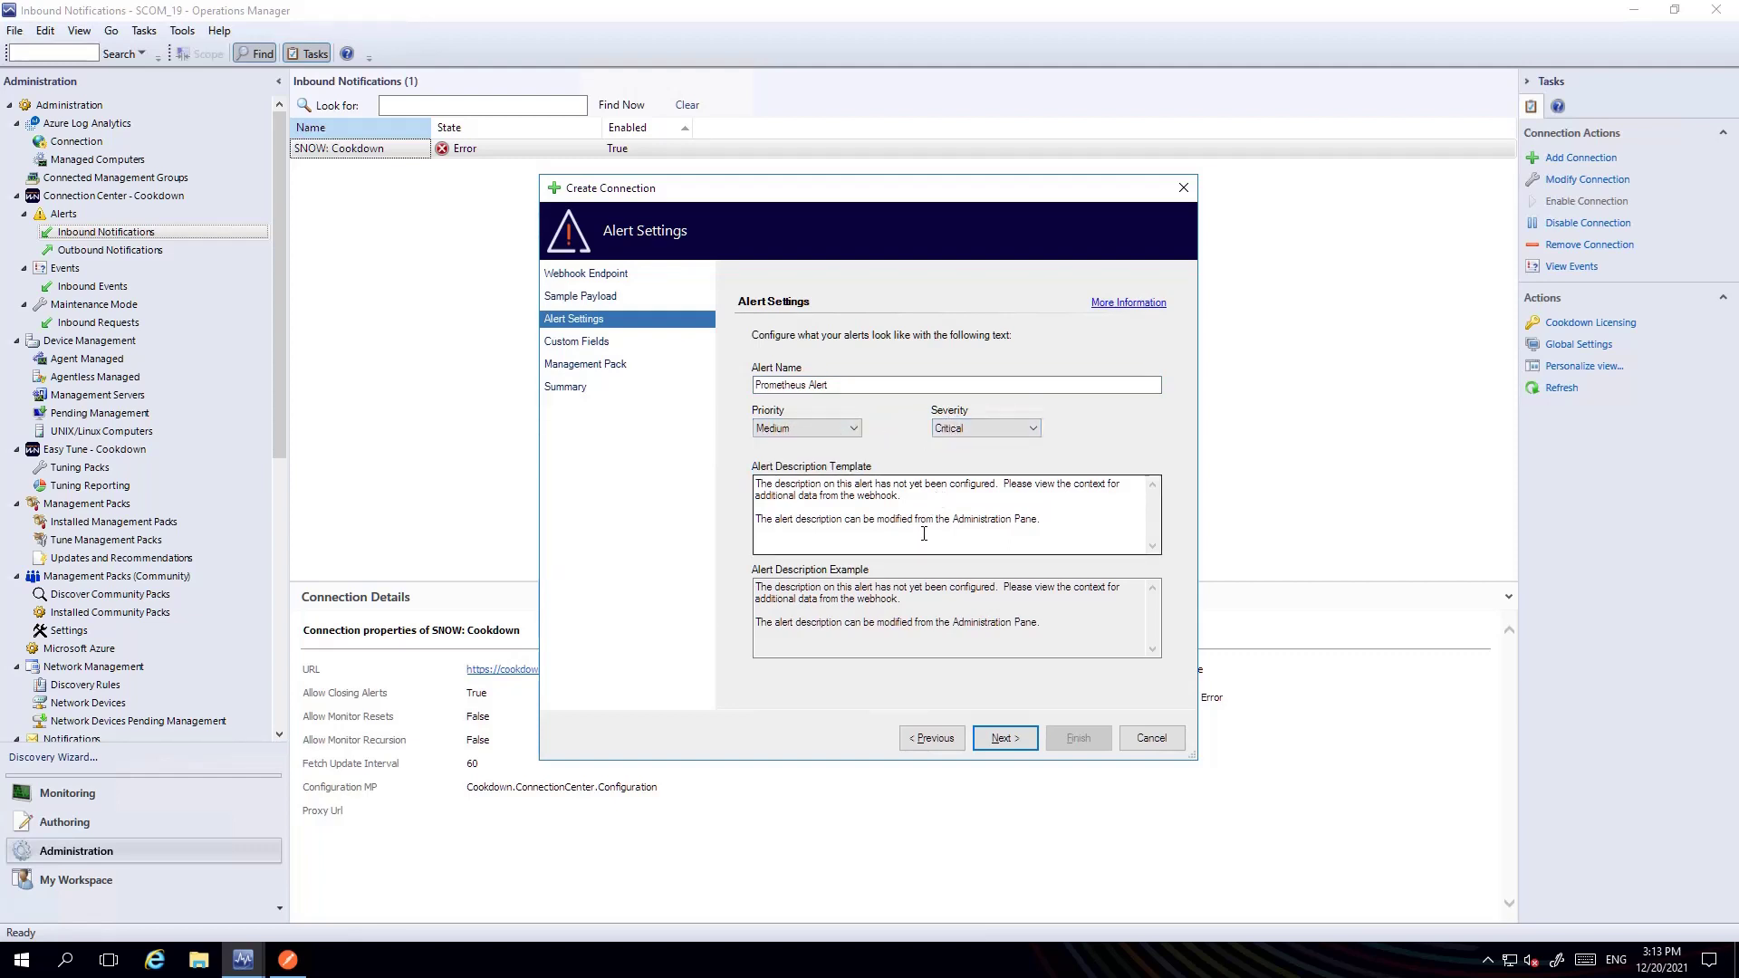
Step: Create the connection with the default alert description, blank custom fields and the Connection Center configuration management pack
{"action": "left_click", "coordinate": [898, 495]}
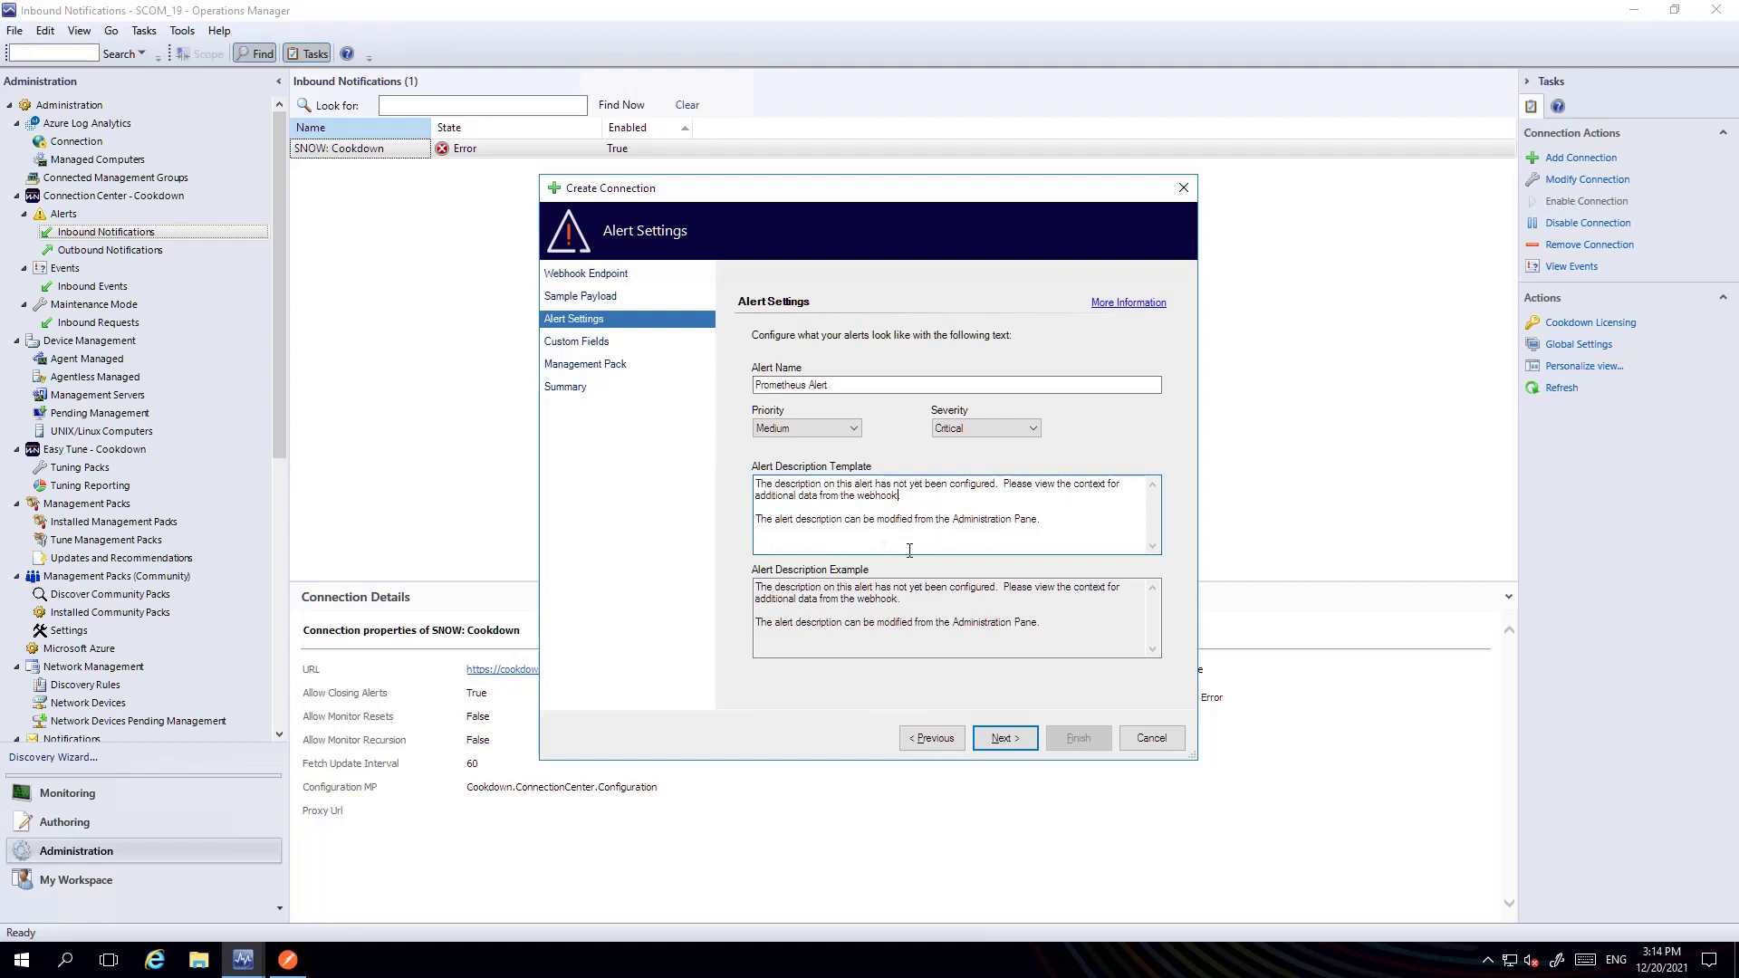
{"action": "left_click_drag", "start_coordinate": [1068, 520], "coordinate": [822, 483]}
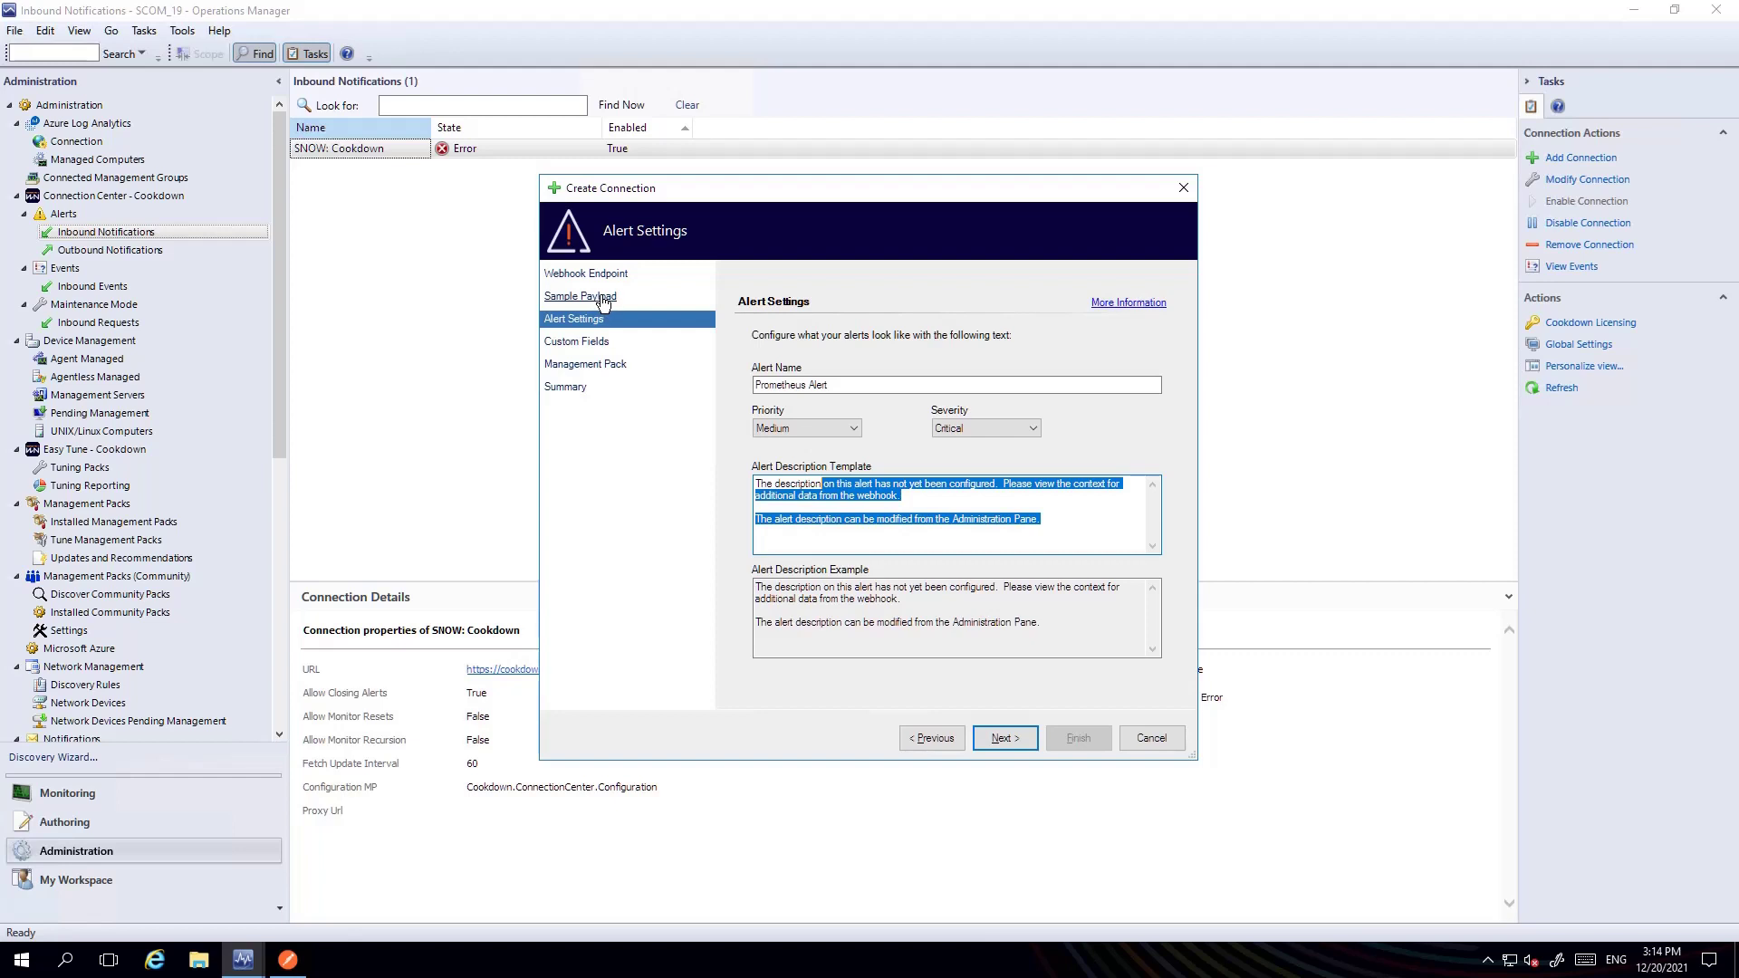
{"action": "left_click", "coordinate": [1002, 738]}
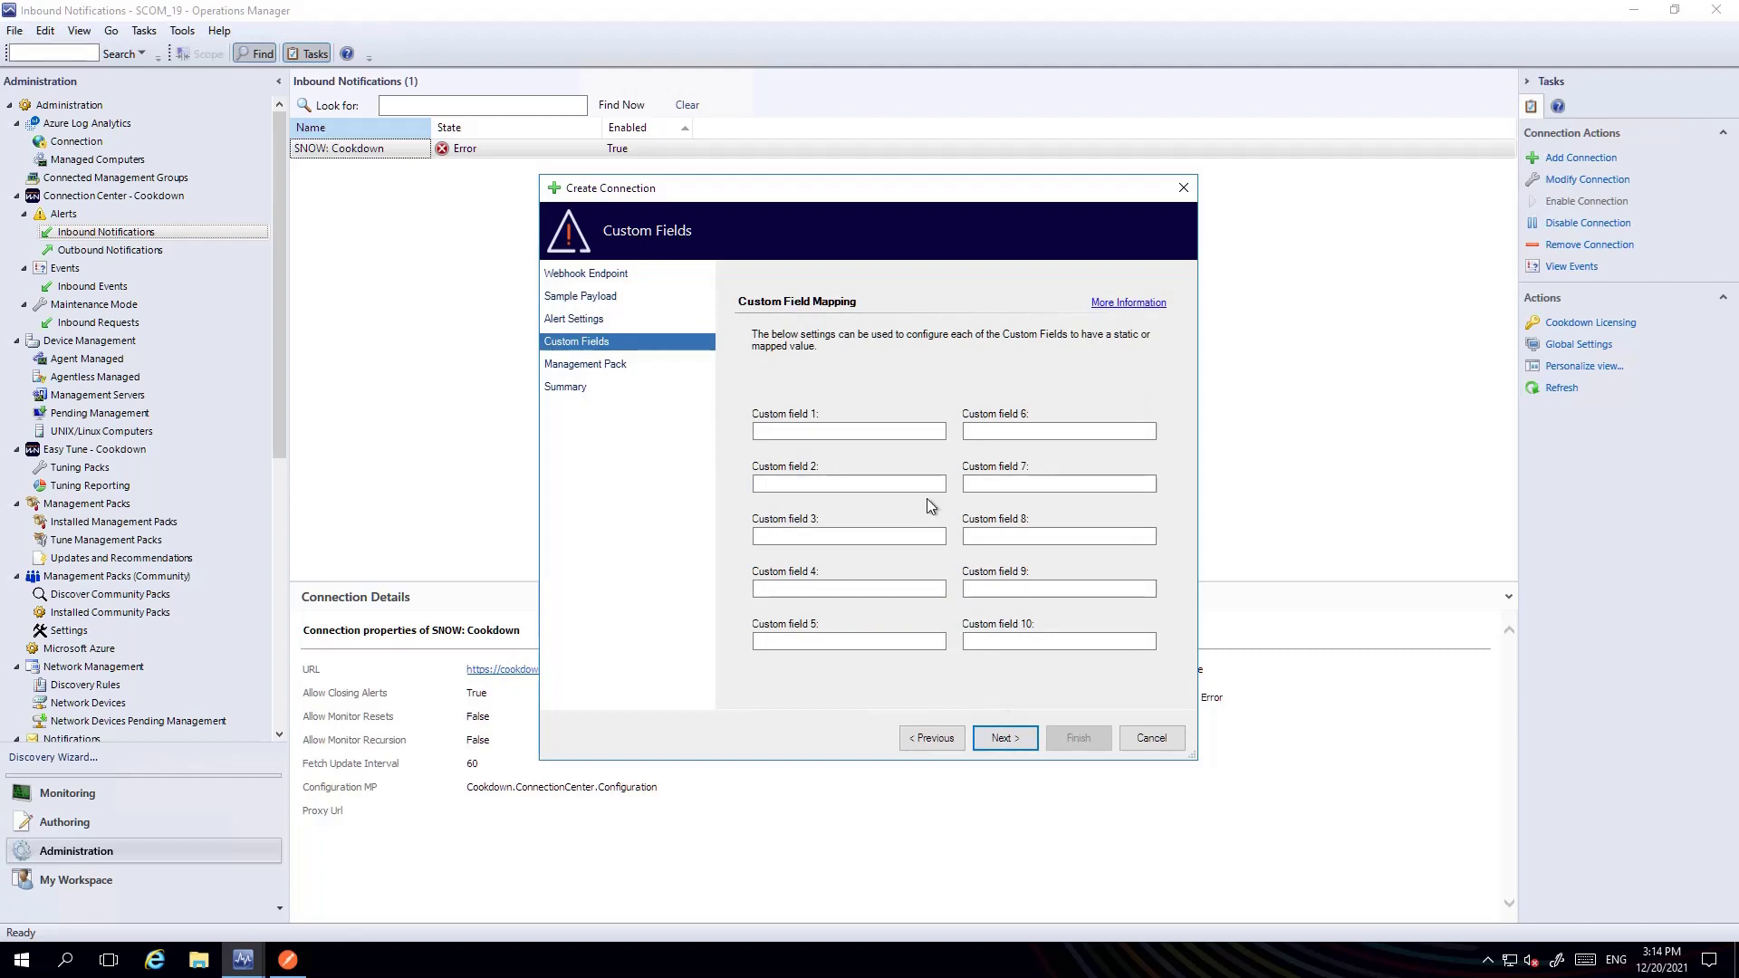
{"action": "left_click", "coordinate": [836, 430]}
{"action": "left_click", "coordinate": [997, 739]}
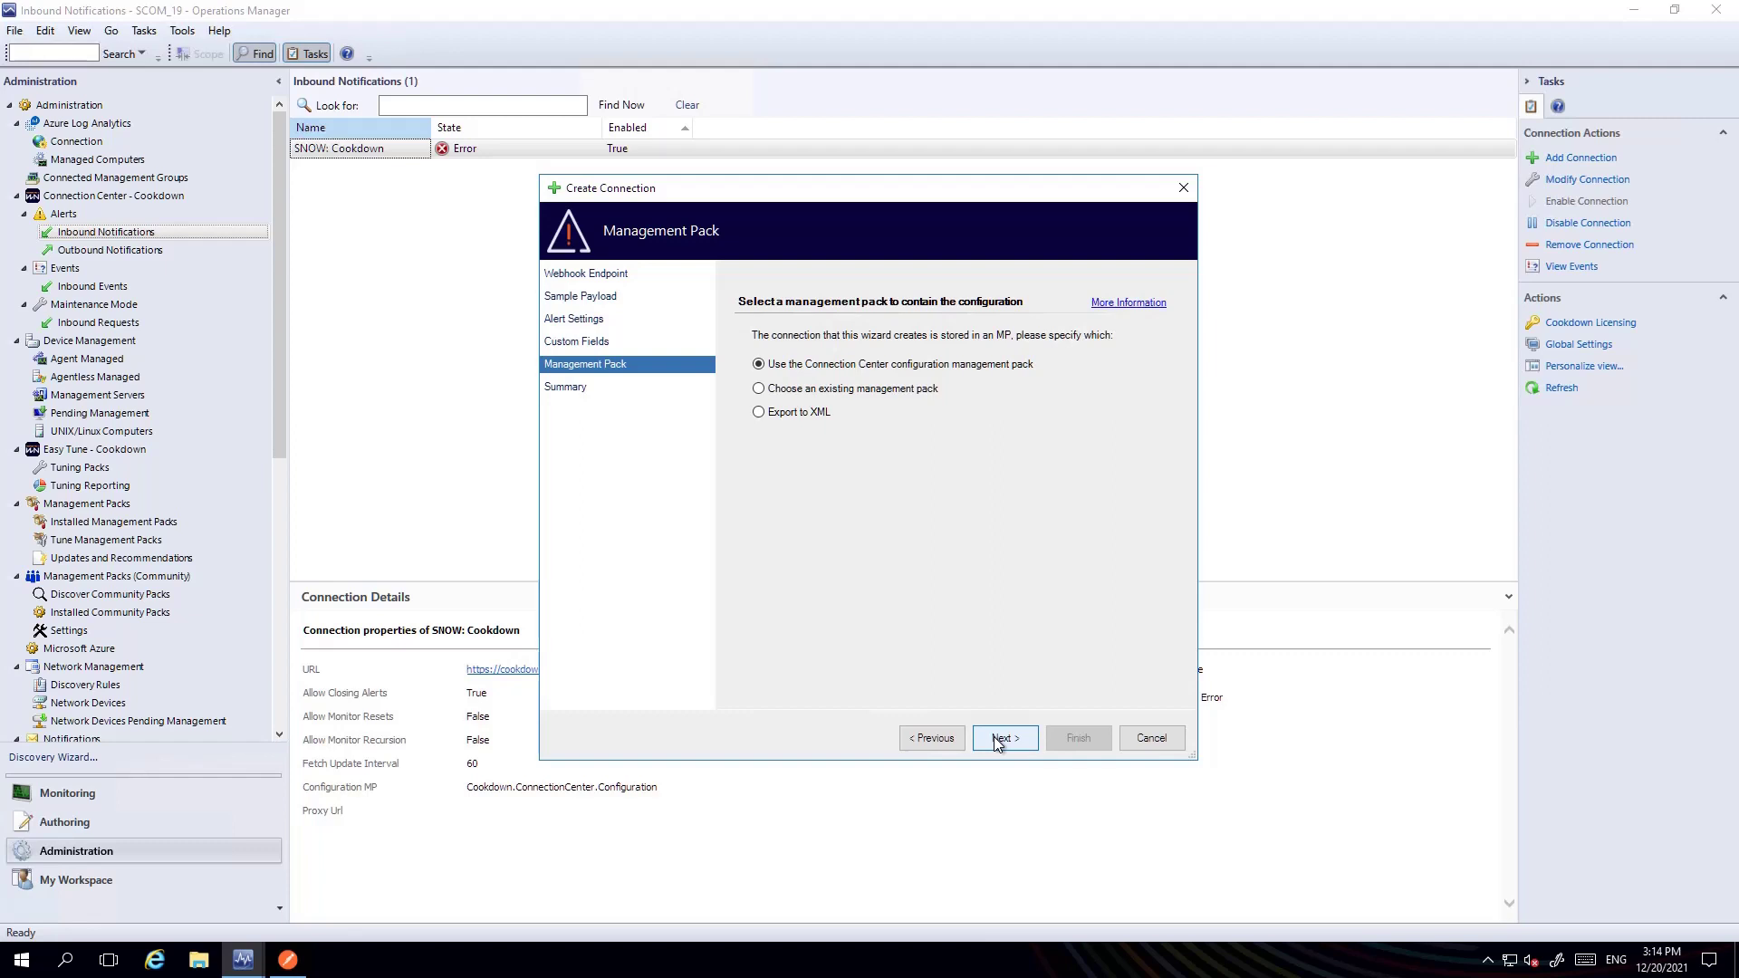
{"action": "left_click", "coordinate": [996, 739]}
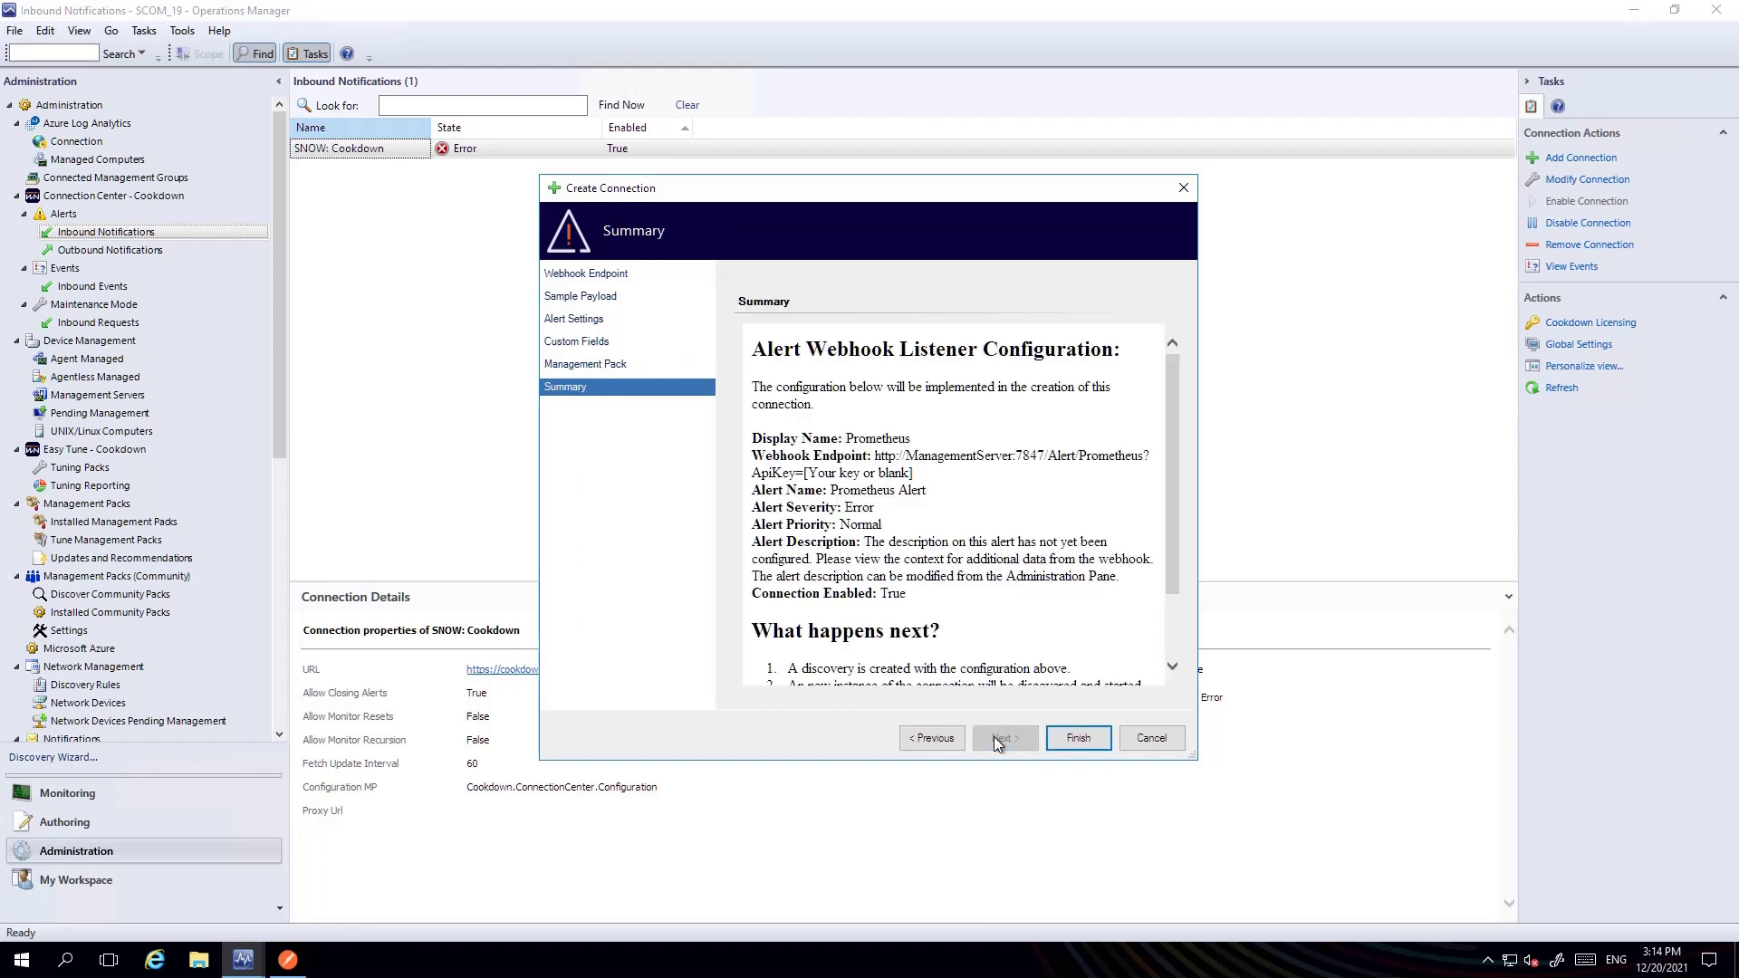
{"action": "left_click", "coordinate": [1078, 738]}
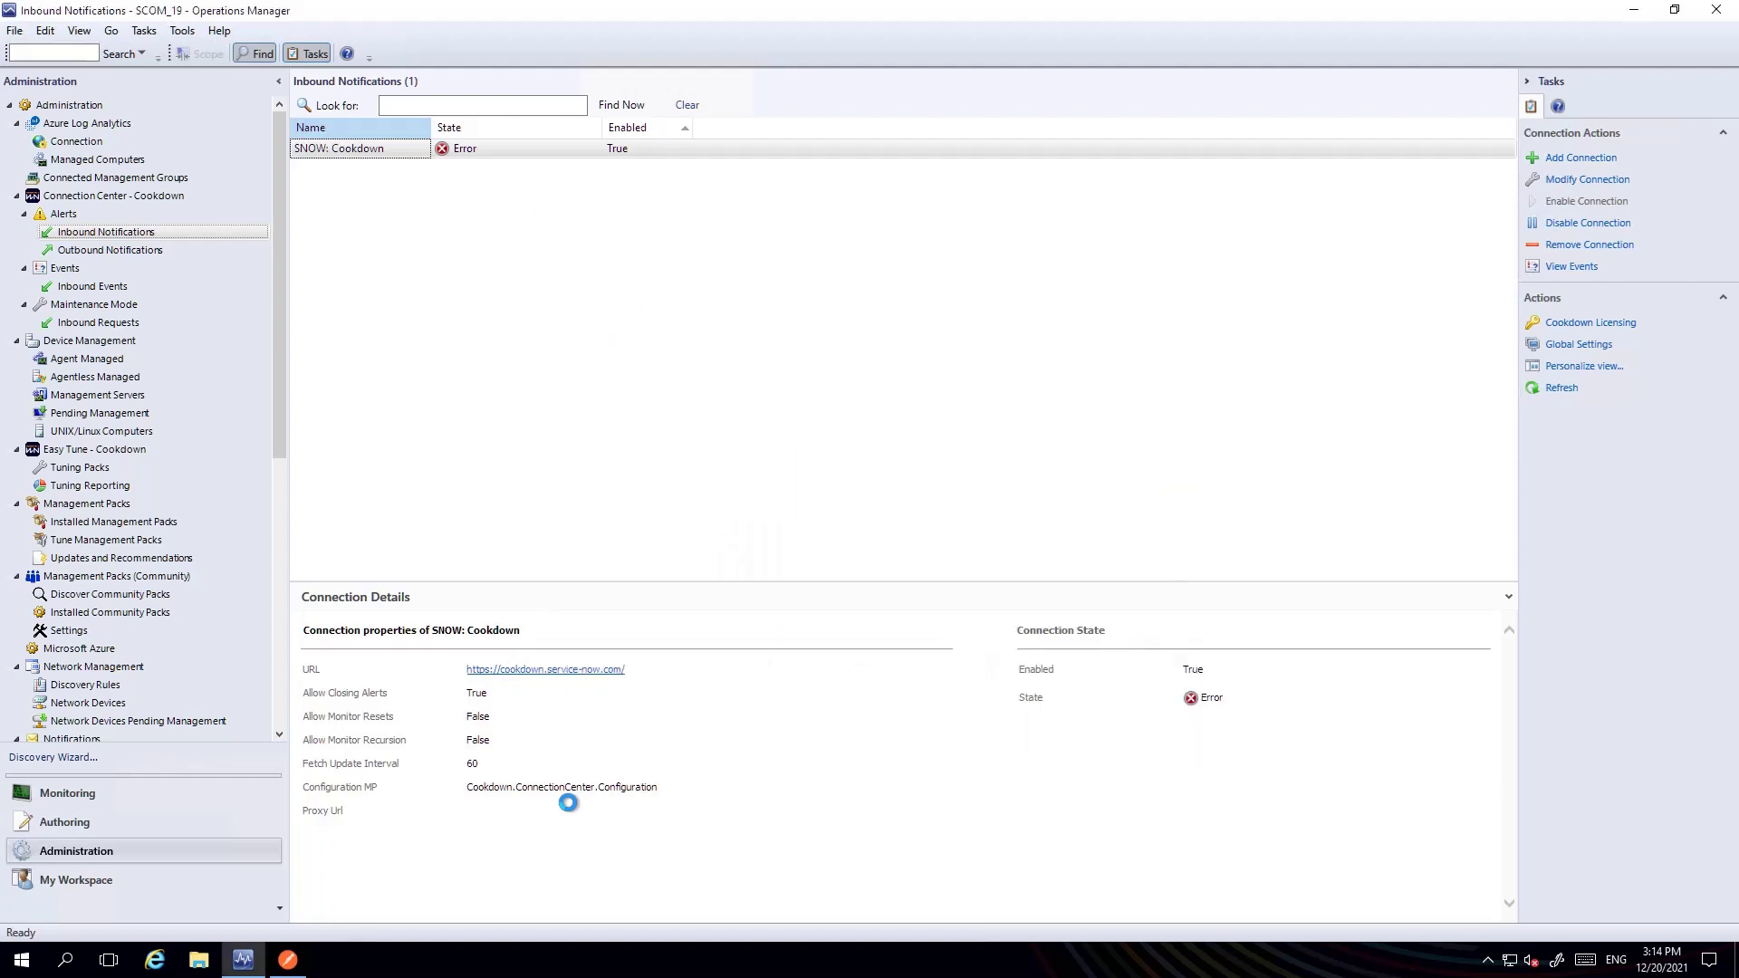
Step: Refresh the inbound notifications and copy the Prometheus connection's listening endpoint URL without the ApiKey parameter
{"action": "left_click", "coordinate": [1561, 388]}
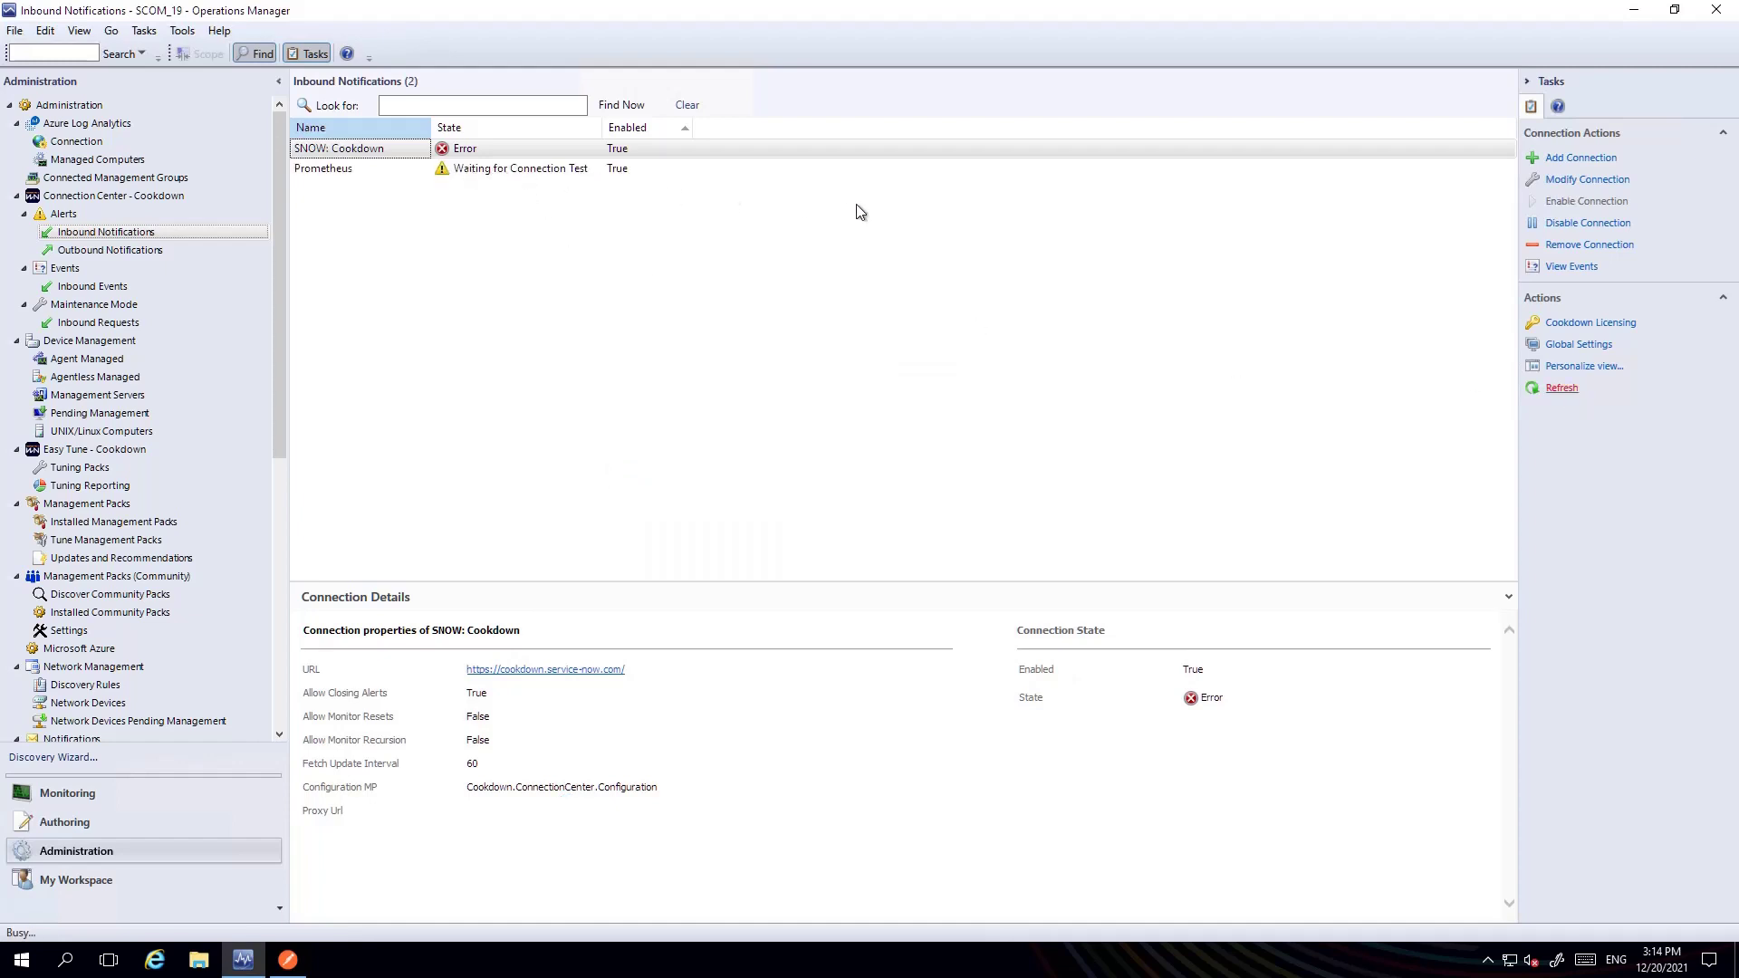
{"action": "left_click", "coordinate": [770, 174]}
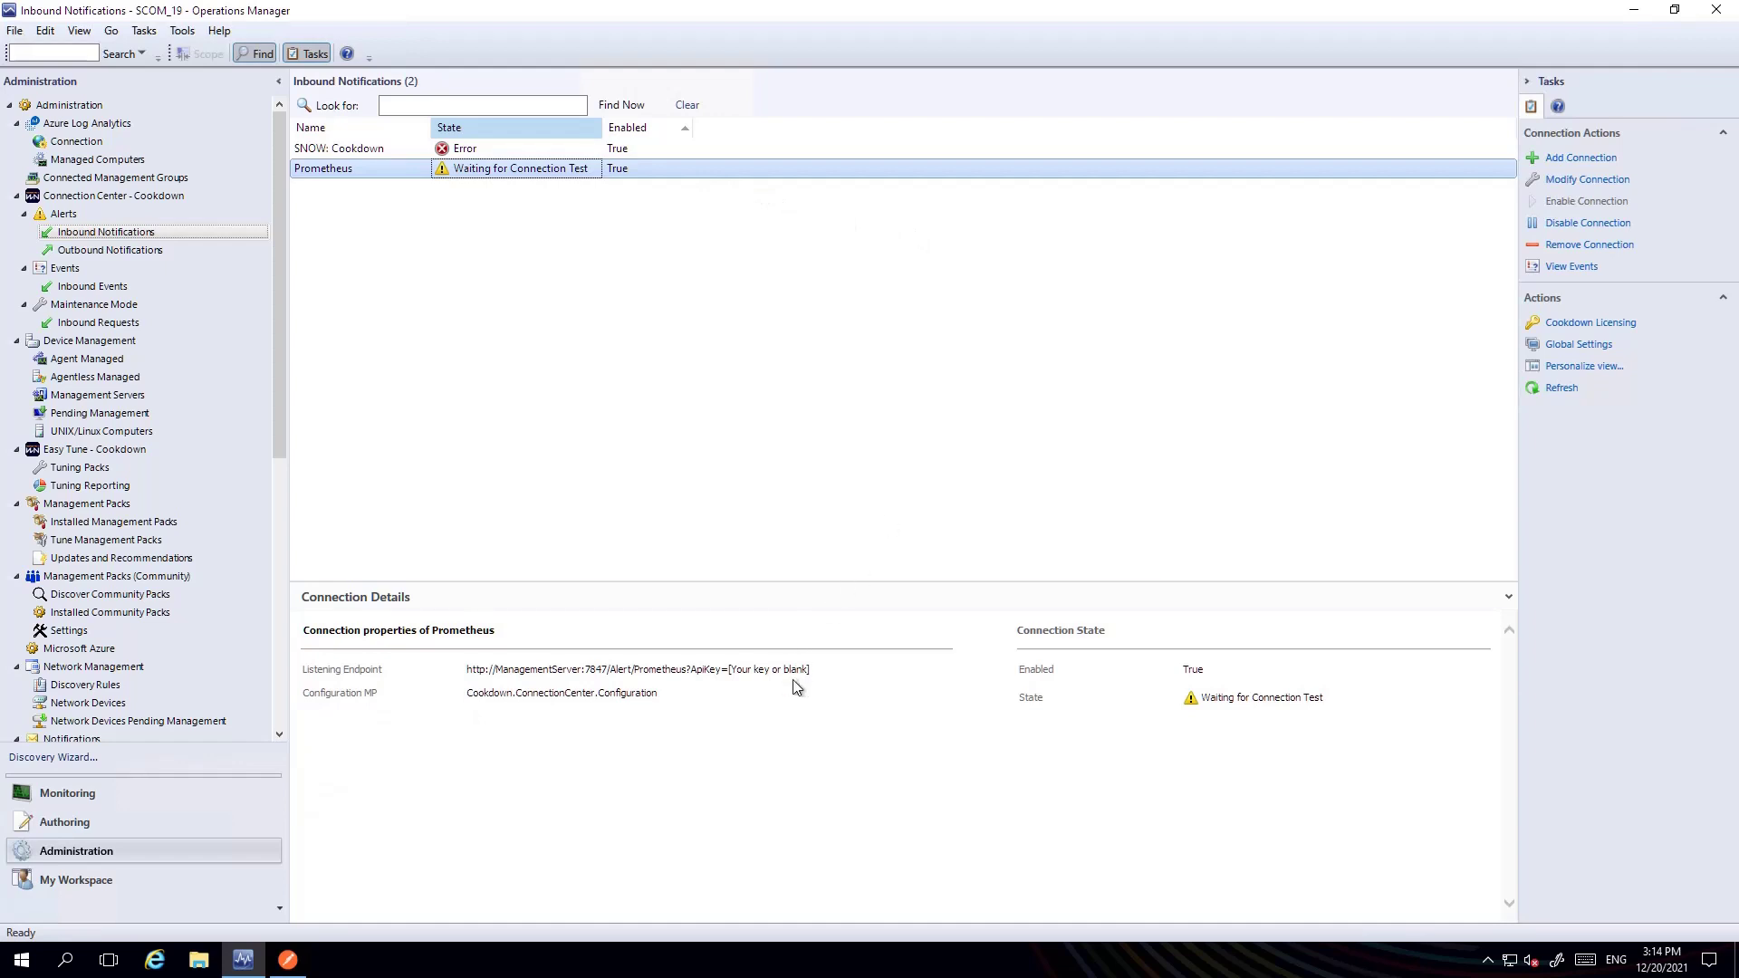
{"action": "left_click", "coordinate": [467, 670]}
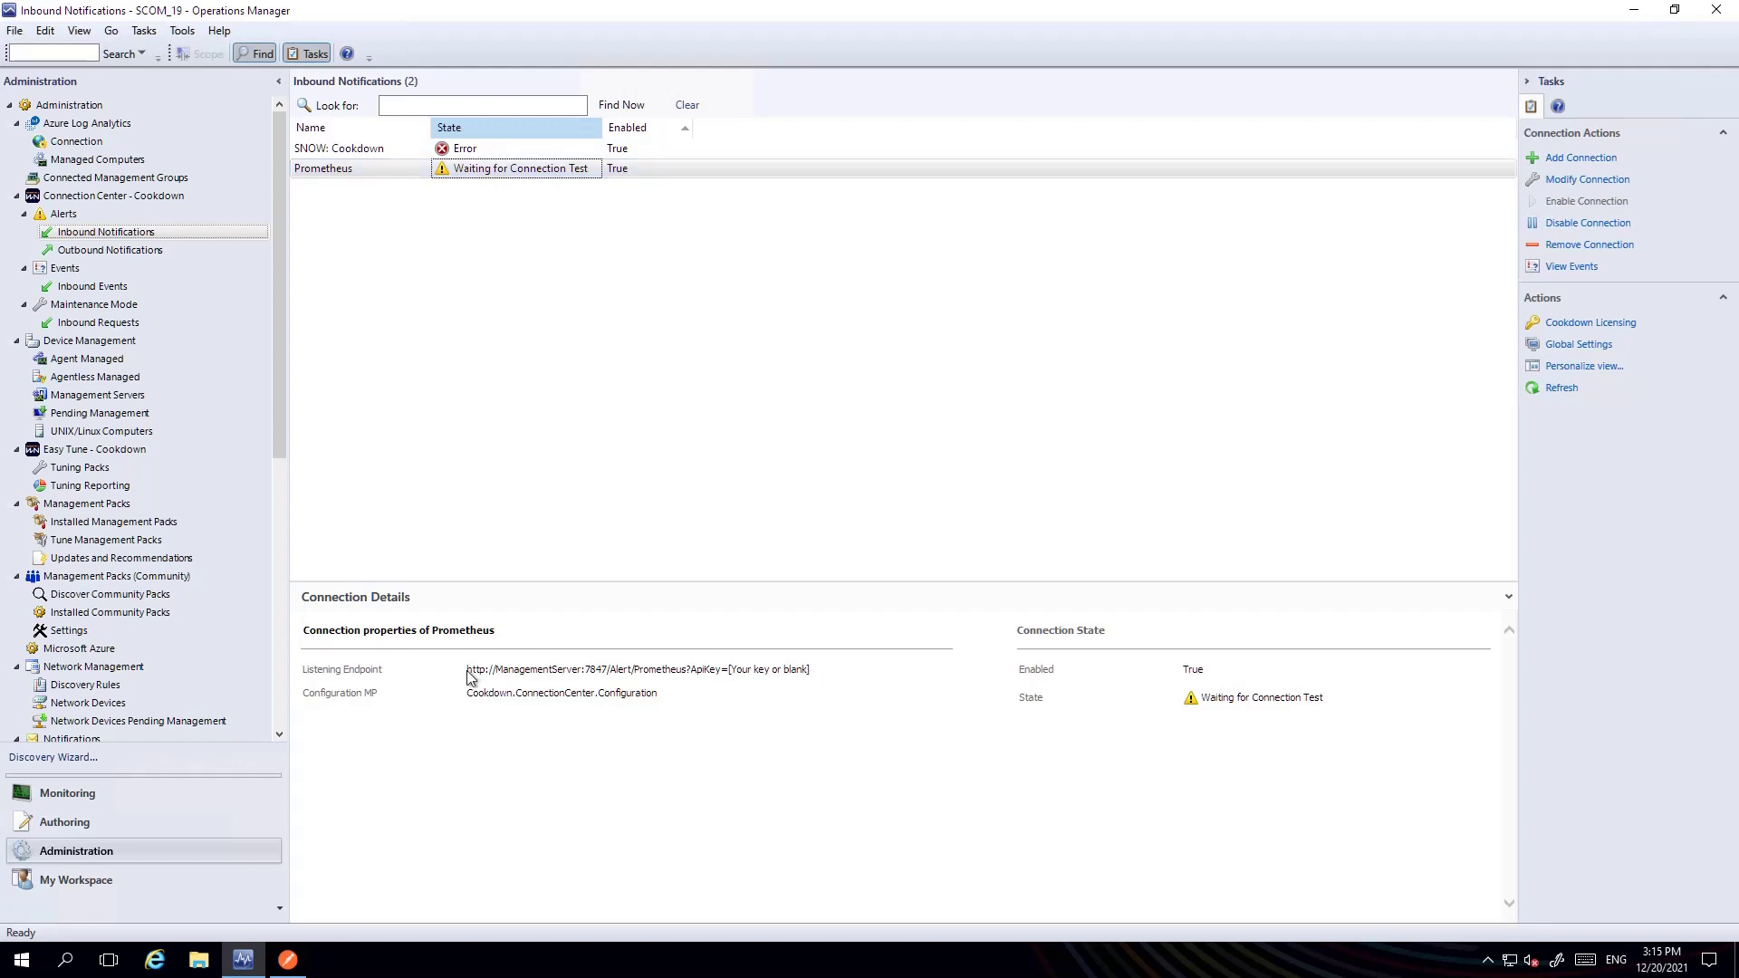
{"action": "left_click_drag", "start_coordinate": [467, 670], "coordinate": [699, 678]}
{"action": "key", "text": "ctrl+c"}
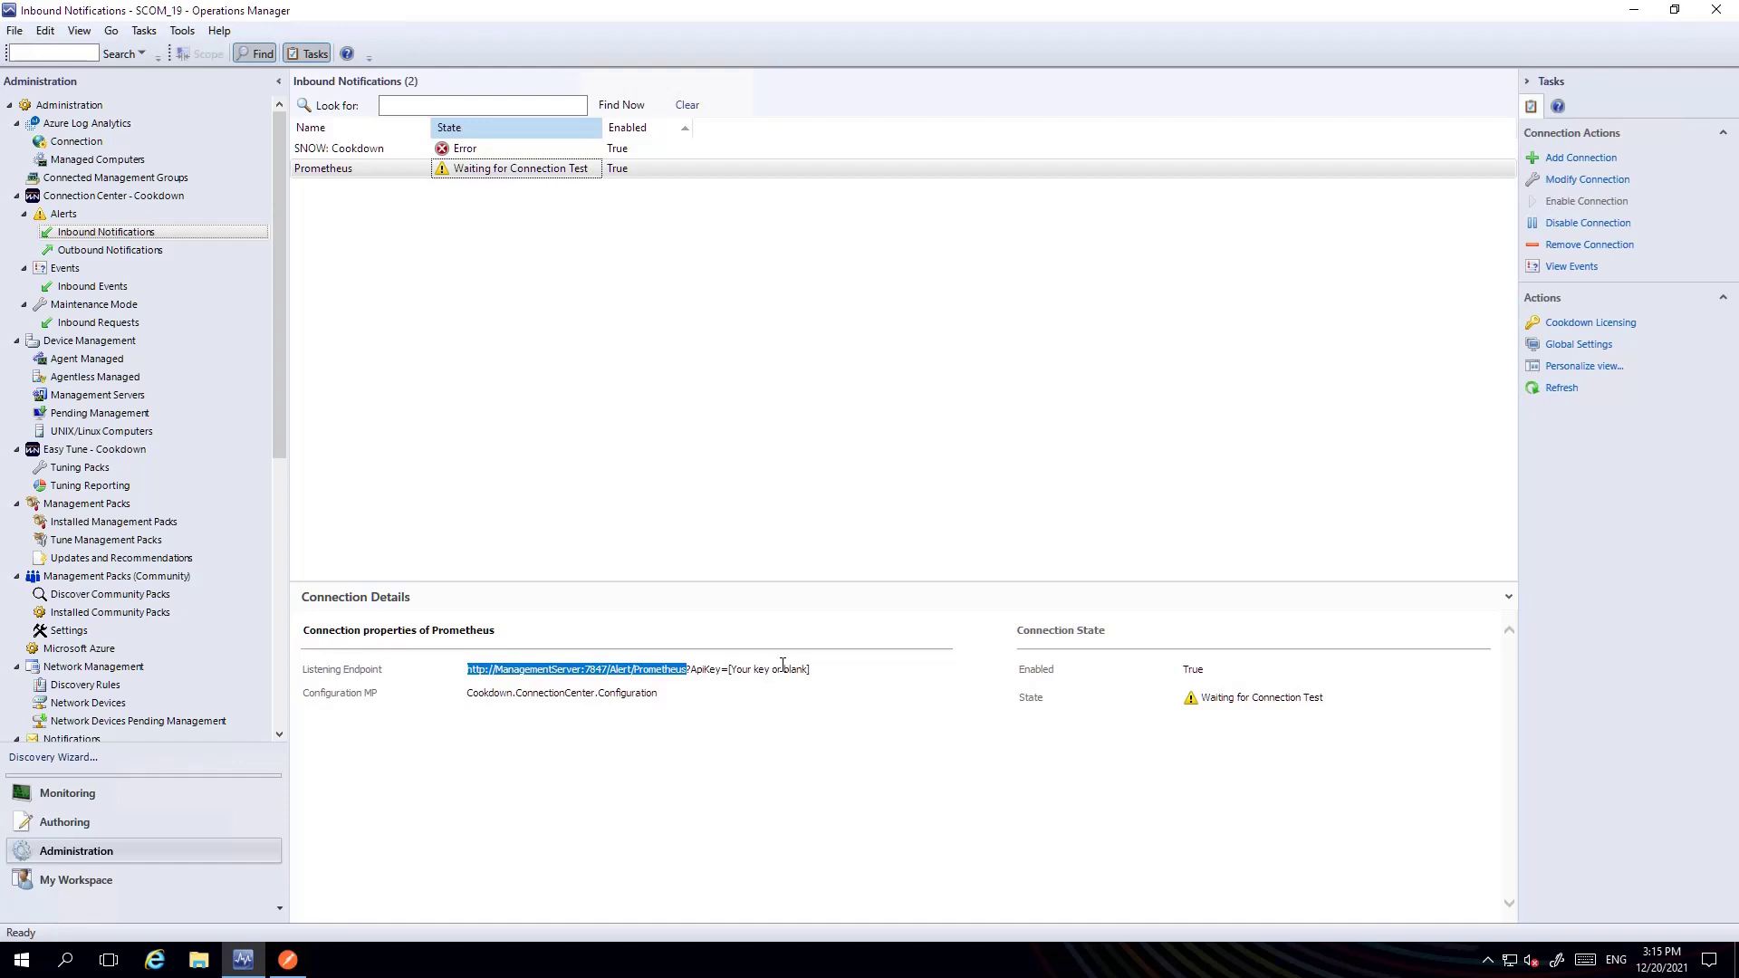
Step: Switch to Postman and paste the copied endpoint as the POST request URL
{"action": "left_click", "coordinate": [584, 407]}
{"action": "left_click", "coordinate": [287, 960]}
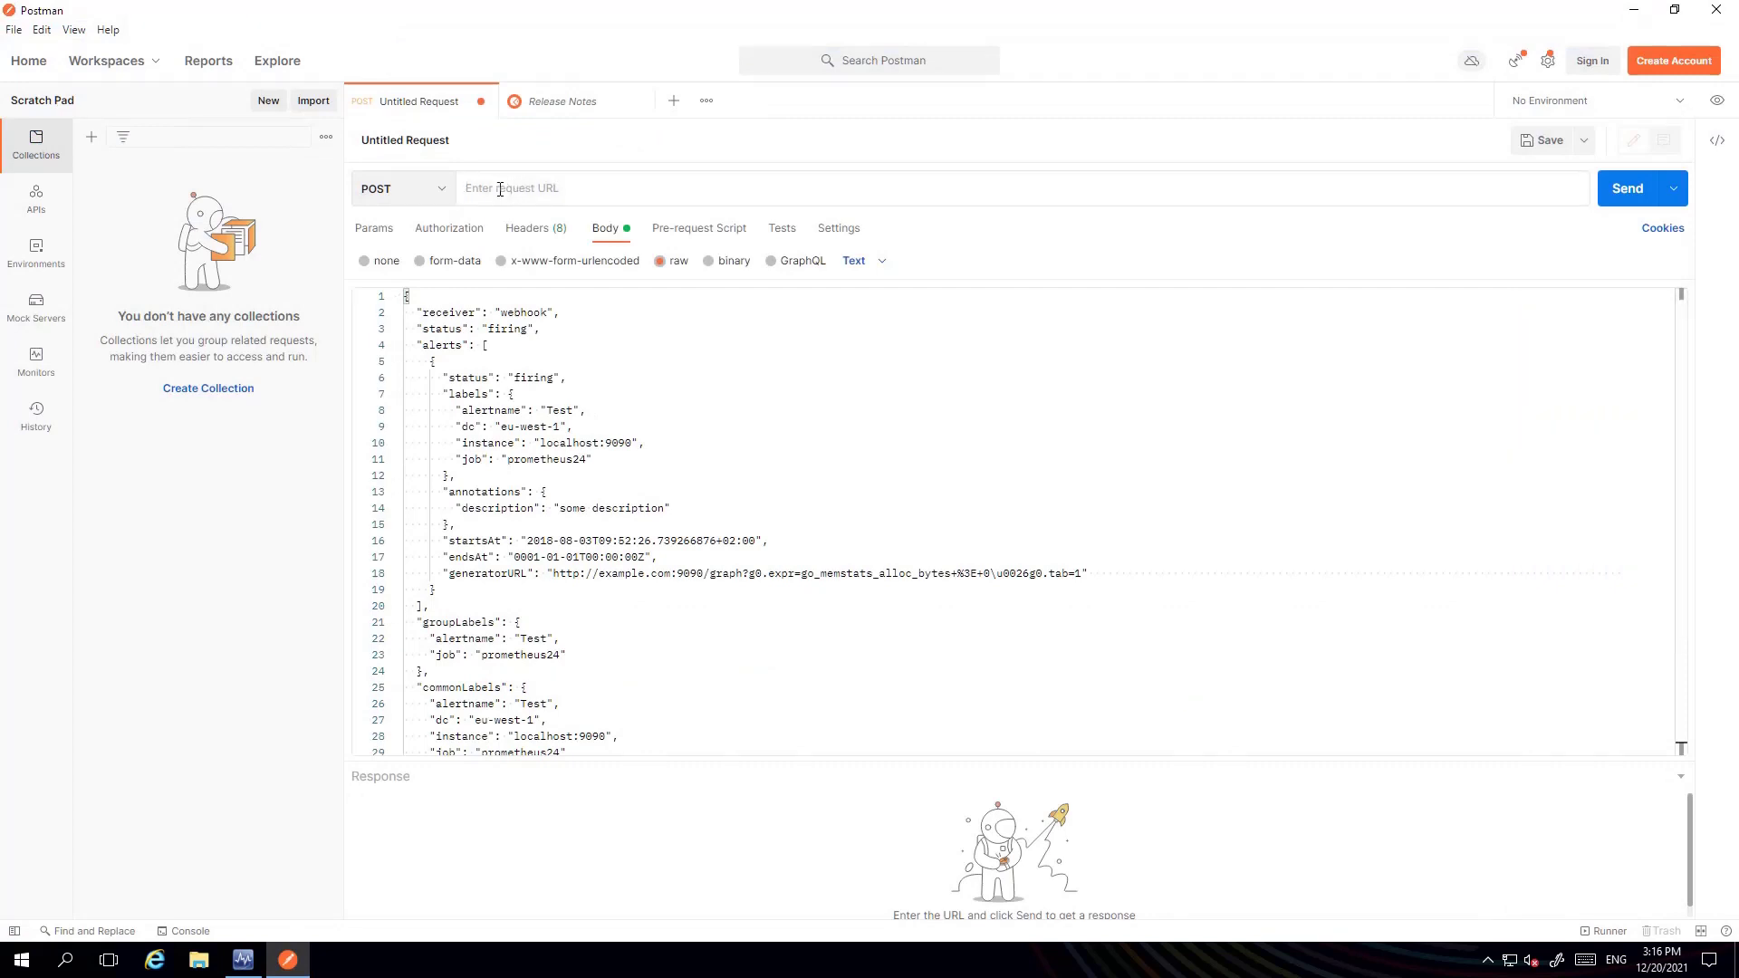
{"action": "key", "text": "ctrl+v"}
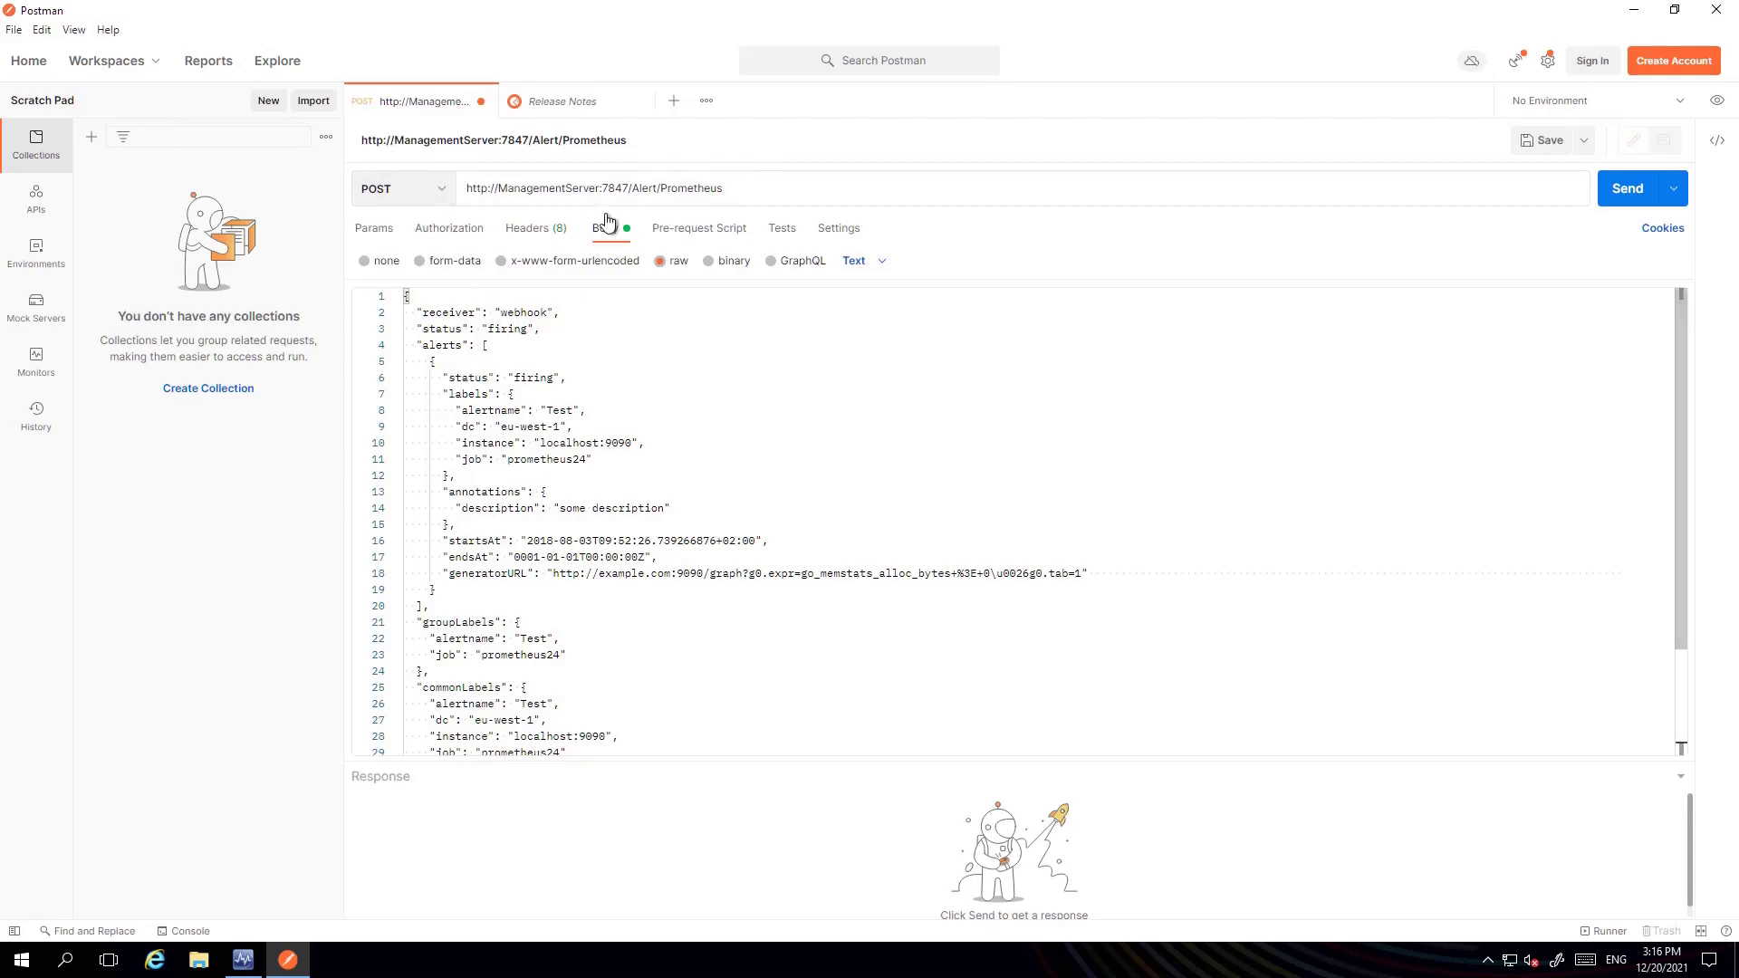
Step: Replace ManagementServer in the request URL with ops19-scom01.cookdown.local
{"action": "left_click", "coordinate": [496, 313]}
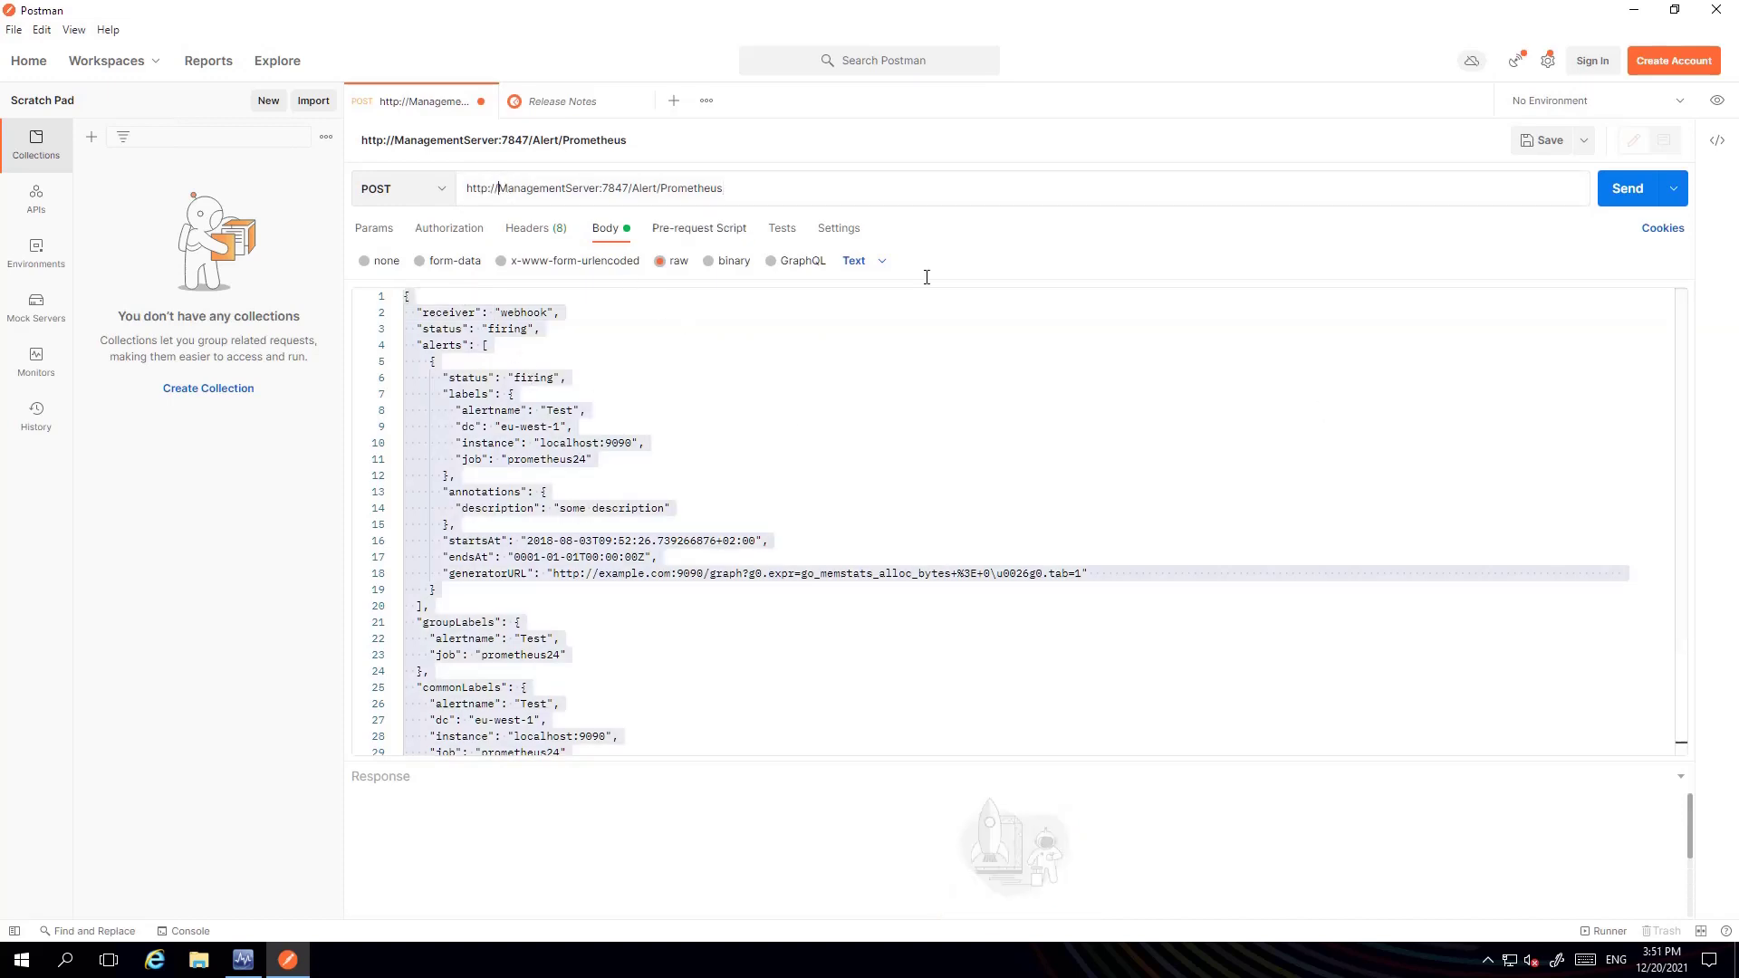
{"action": "key", "text": "shift+Right"}
{"action": "key", "text": "shift+Right"}
{"action": "key", "text": "shift+Right"}
{"action": "key", "text": "shift+Right"}
{"action": "key", "text": "shift+Right"}
{"action": "key", "text": "shift+Right"}
{"action": "key", "text": "shift+Right"}
{"action": "key", "text": "shift+Right"}
{"action": "key", "text": "shift+Right"}
{"action": "key", "text": "shift+Right"}
{"action": "key", "text": "shift+Right"}
{"action": "key", "text": "shift+Right"}
{"action": "key", "text": "shift+Right"}
{"action": "key", "text": "shift+Right"}
{"action": "key", "text": "shift+Right"}
{"action": "key", "text": "shift+Right"}
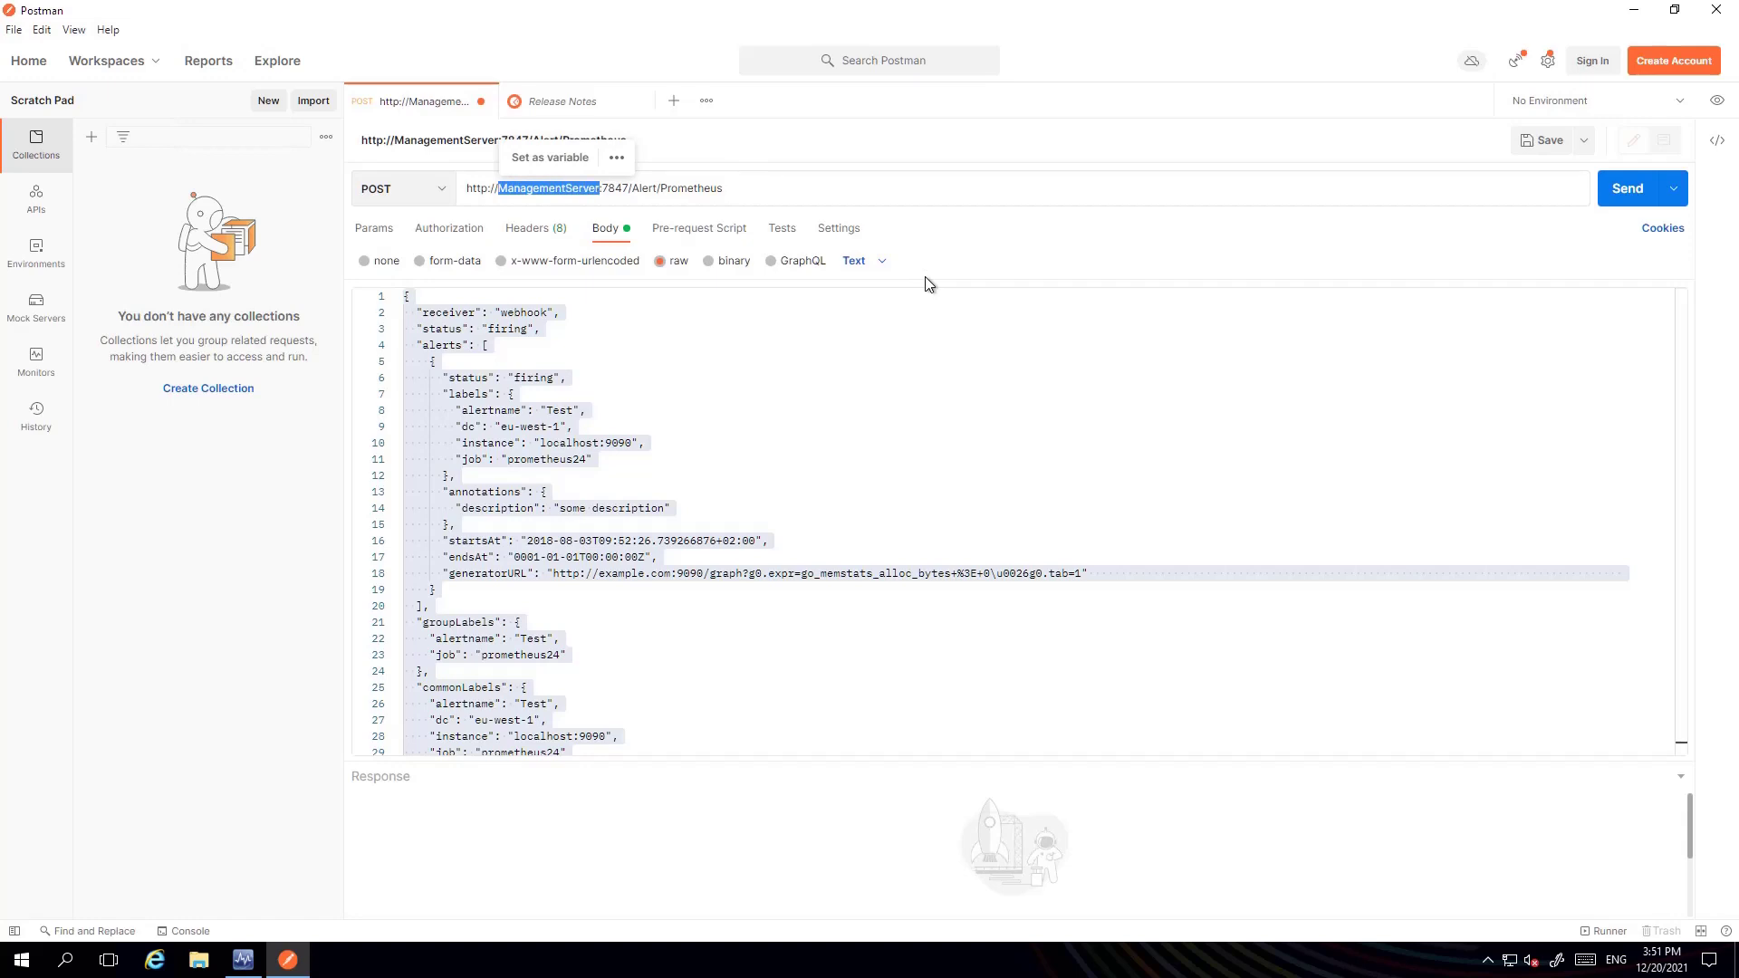
{"action": "type", "text": "ops19"}
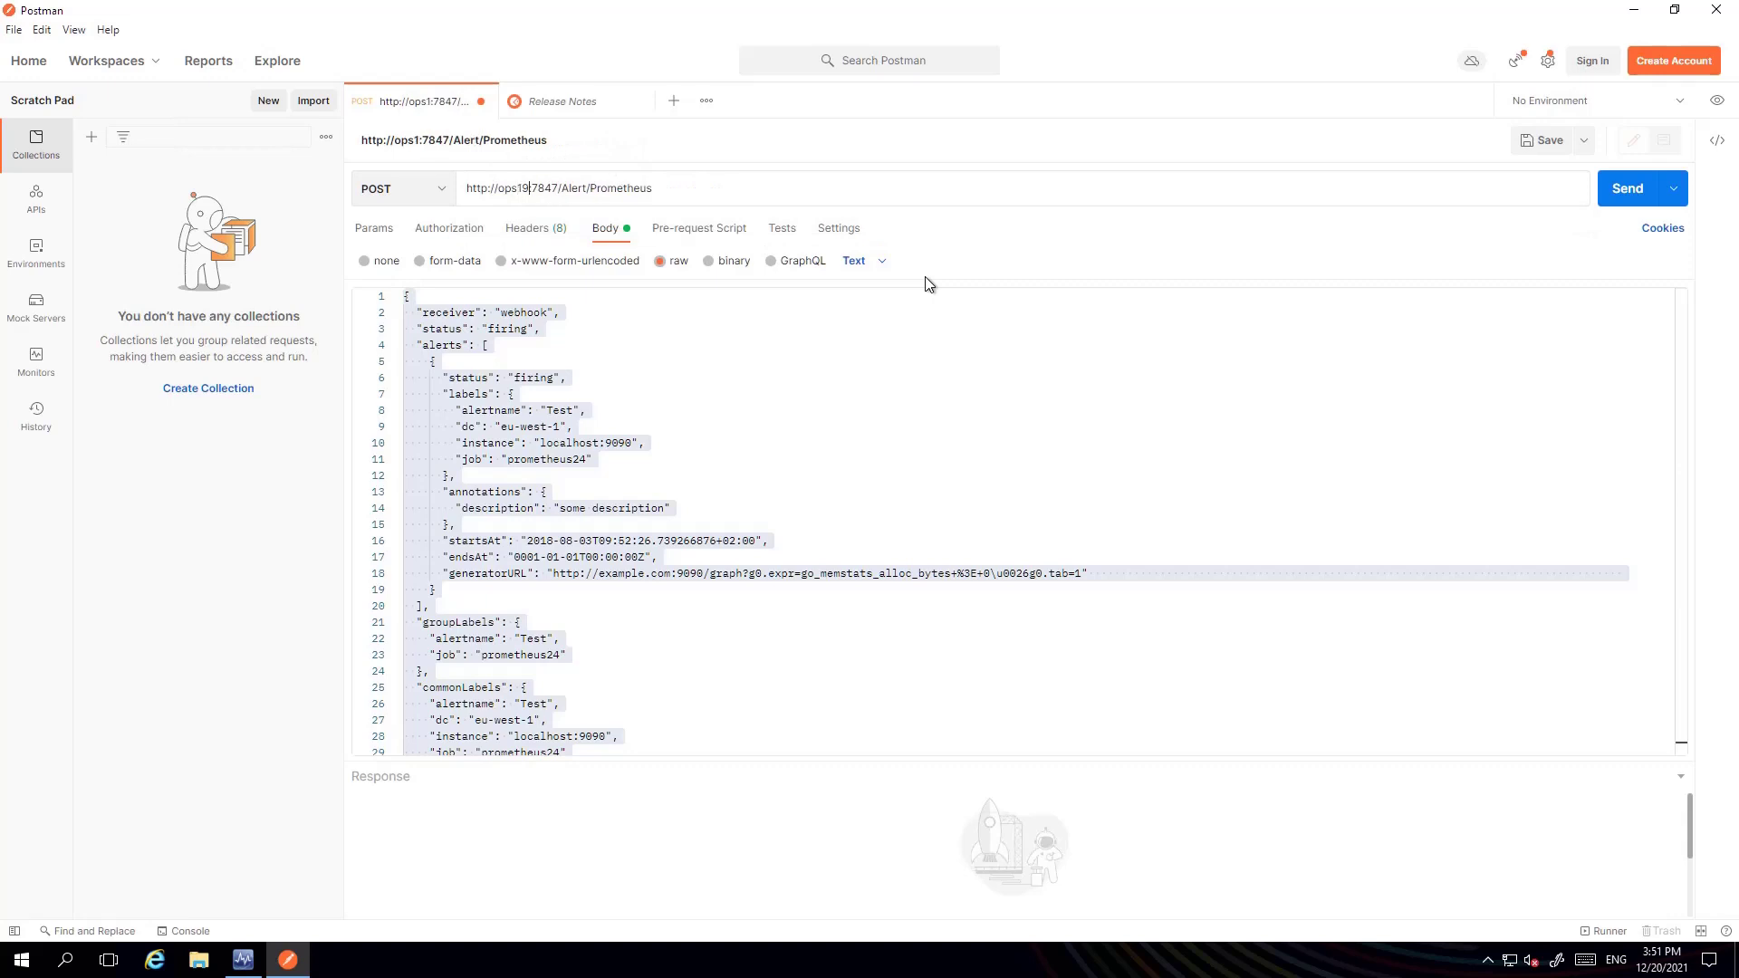
{"action": "type", "text": "-scom"}
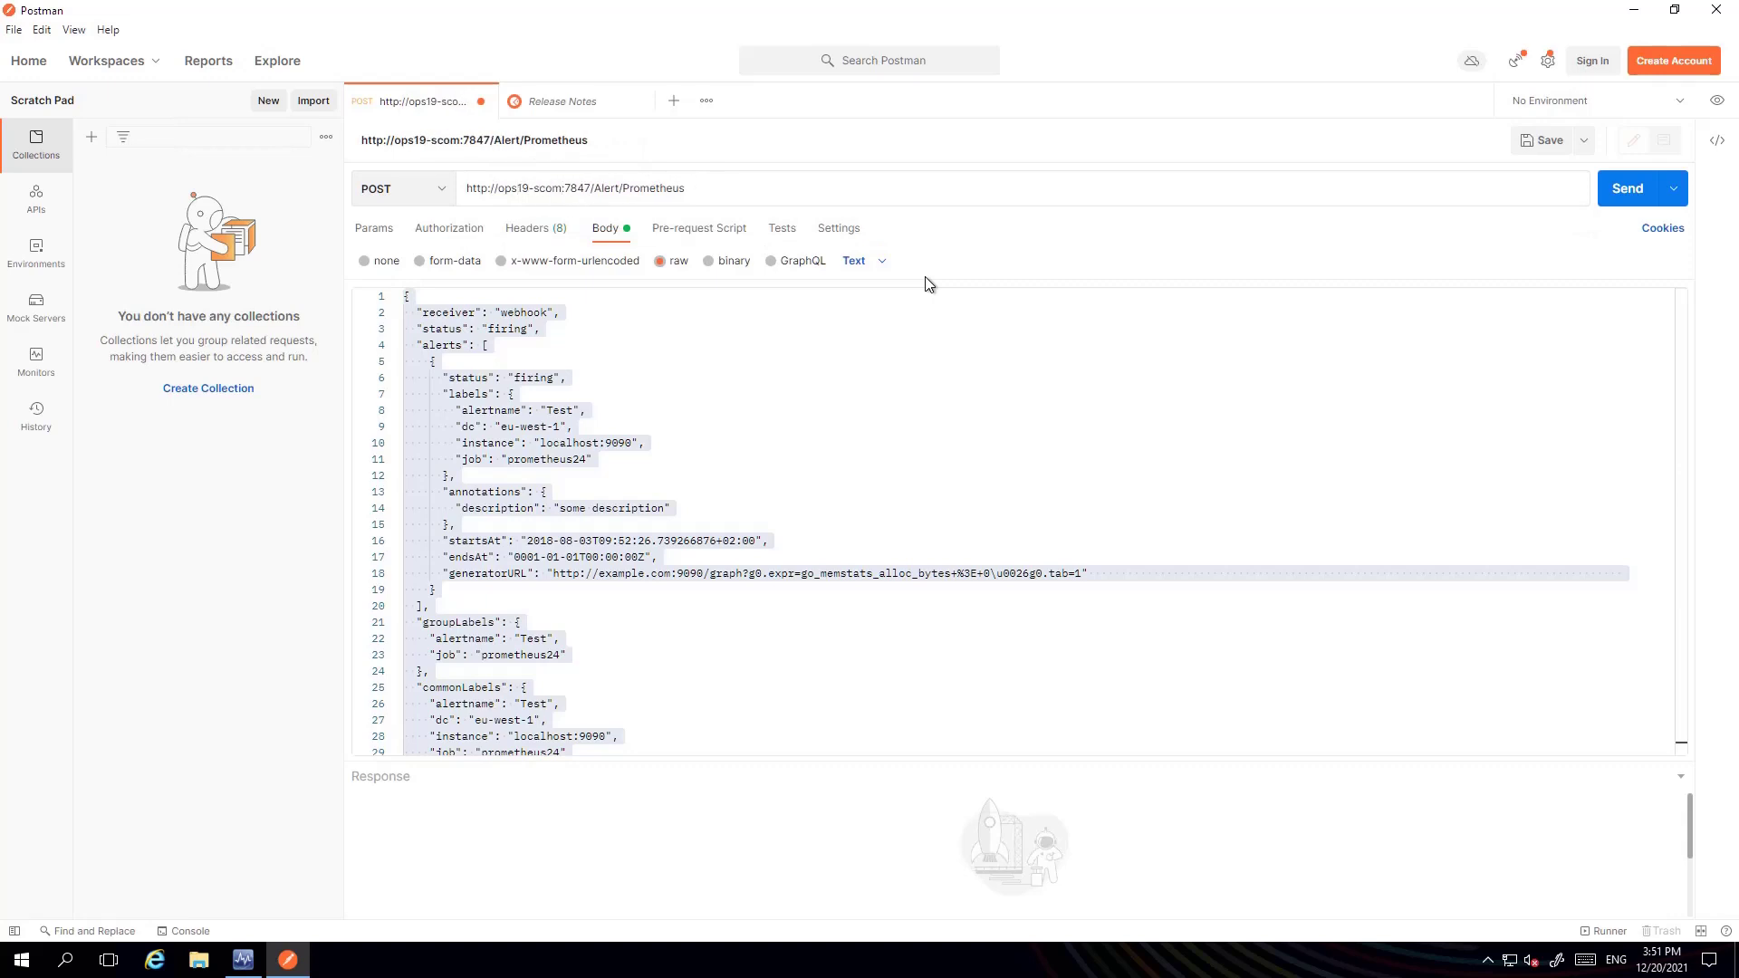
{"action": "type", "text": "01.cookdo"}
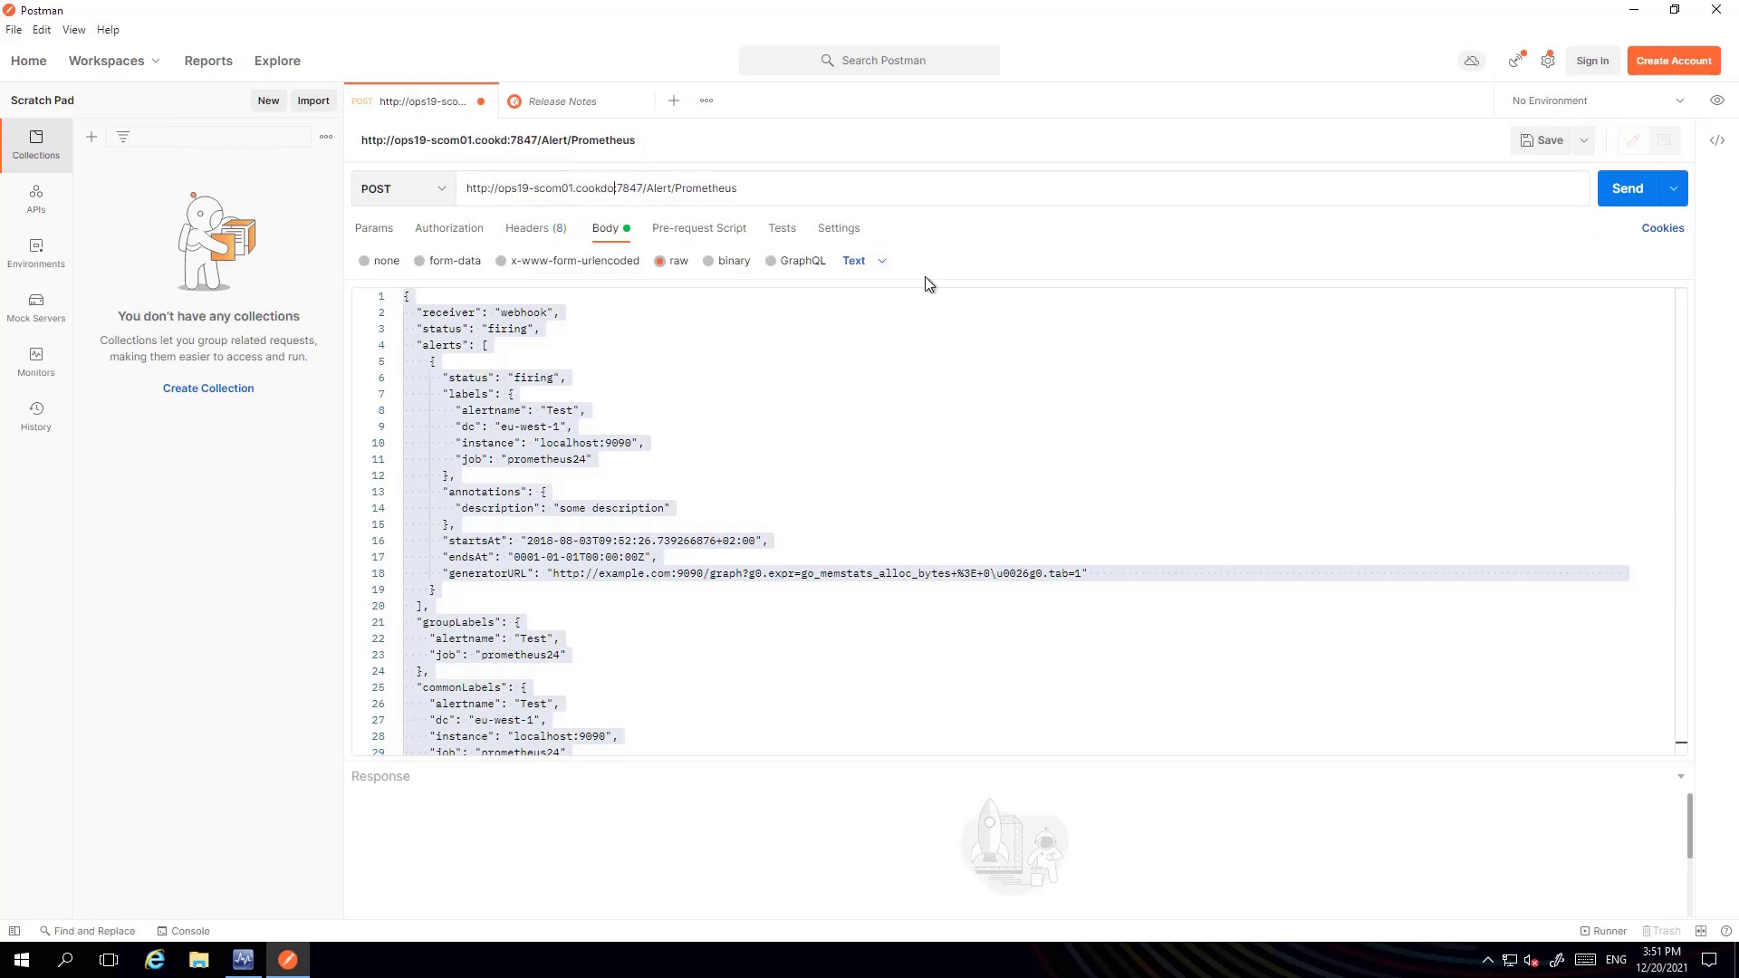
{"action": "type", "text": "wn."}
{"action": "type", "text": "l"}
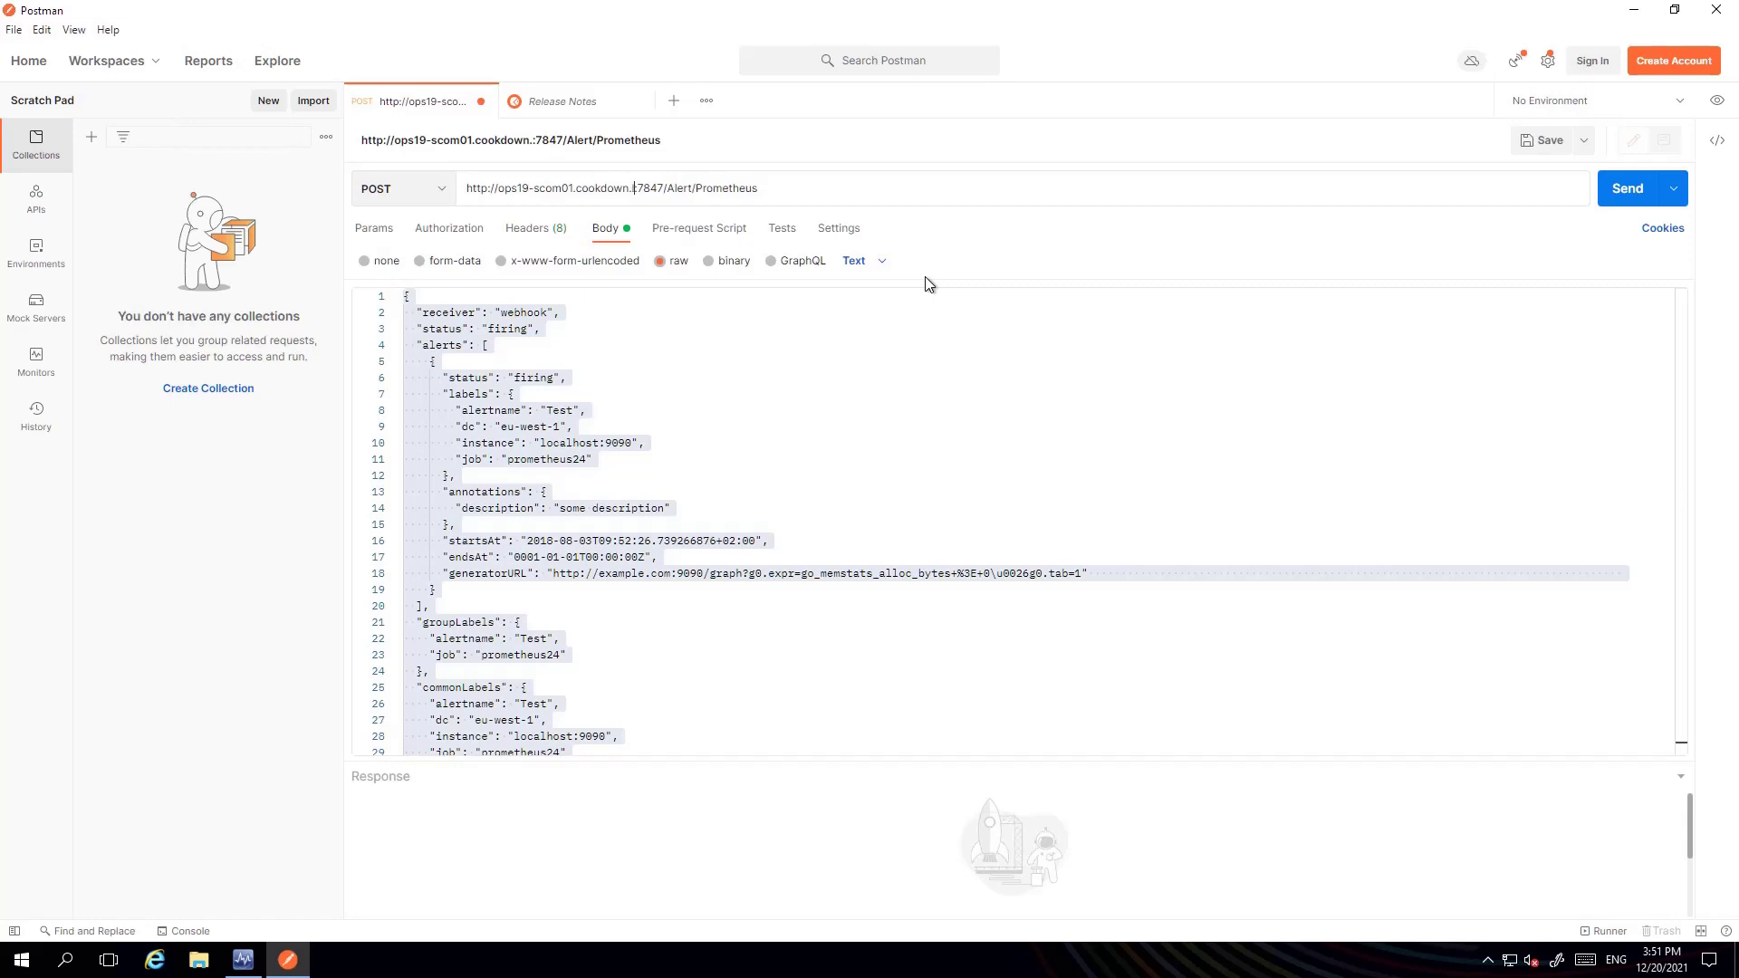
{"action": "type", "text": "ocal"}
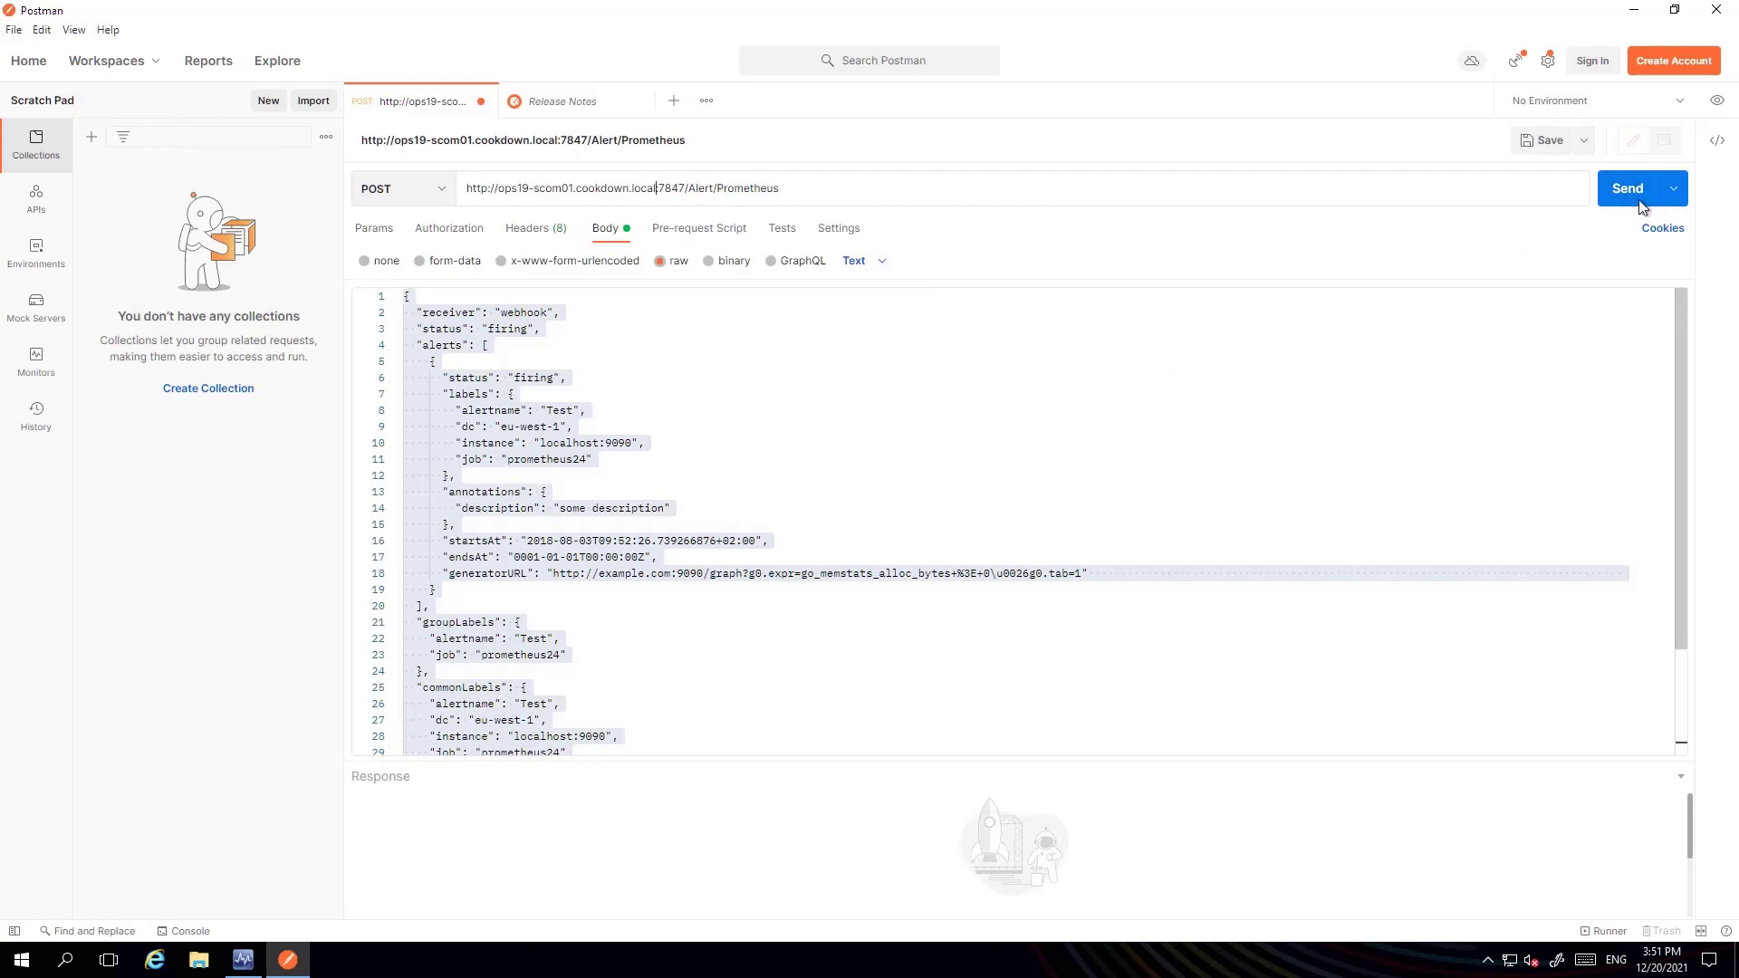
Step: Check the Prometheus connection's state in Operations Manager, and try sending the POST request from Postman with the body format left as Text
{"action": "left_click", "coordinate": [255, 963]}
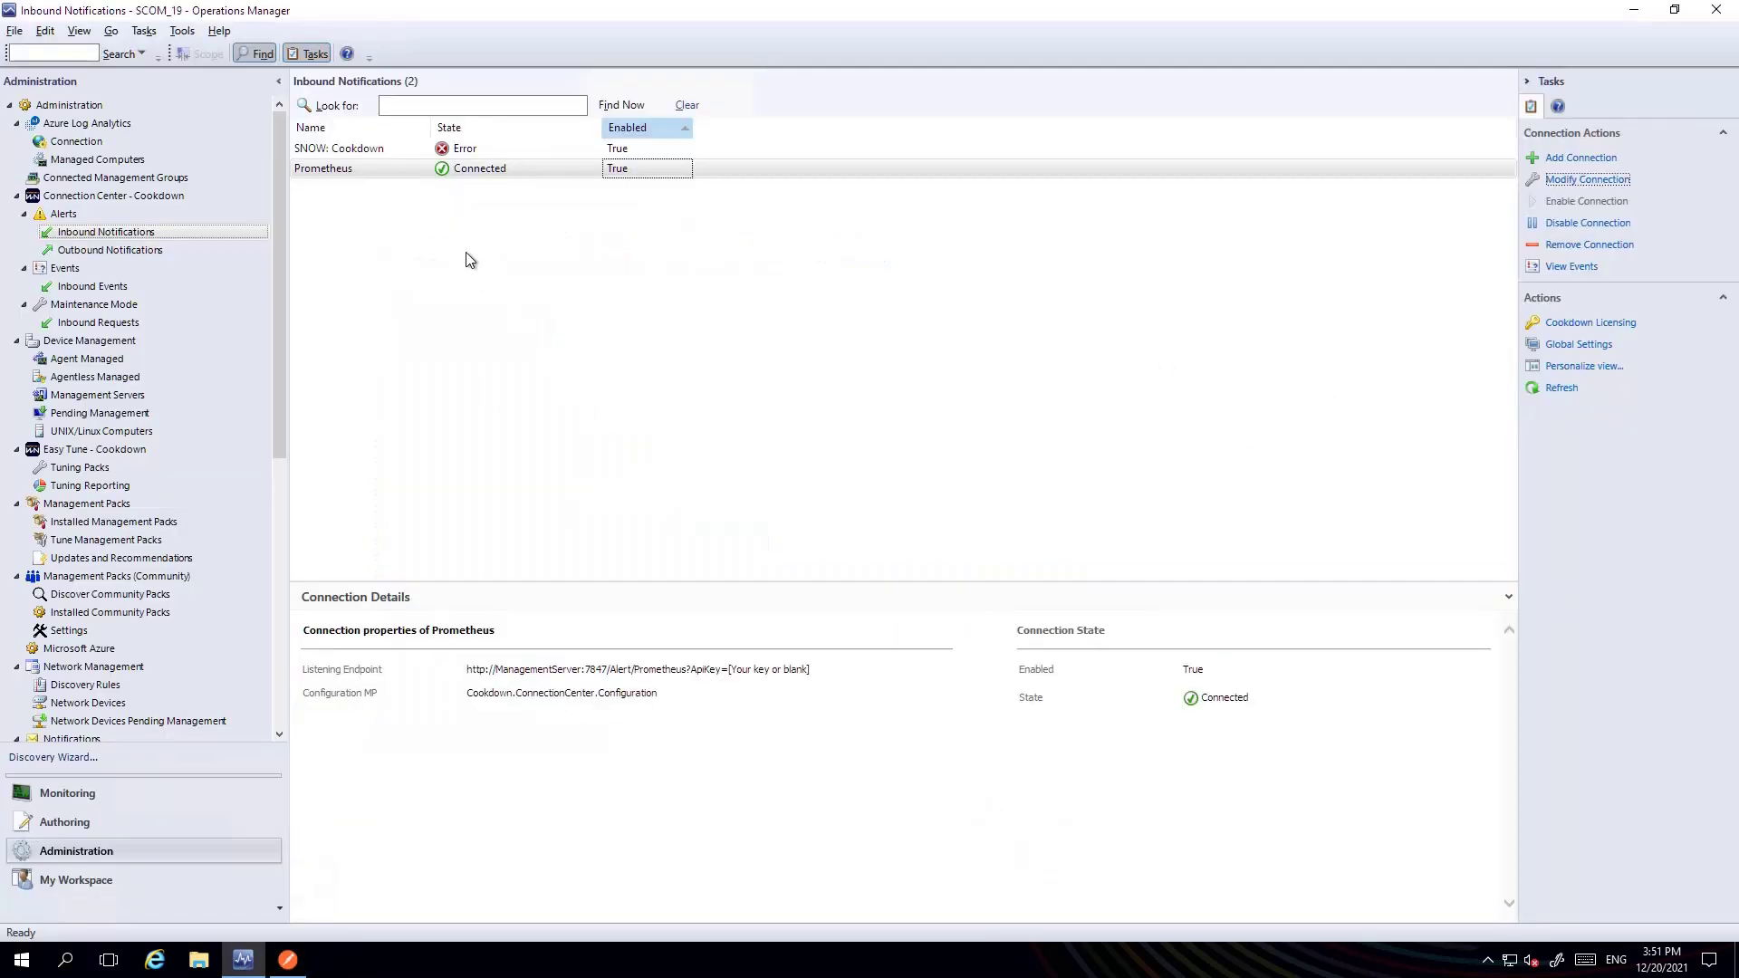
{"action": "left_click", "coordinate": [479, 171]}
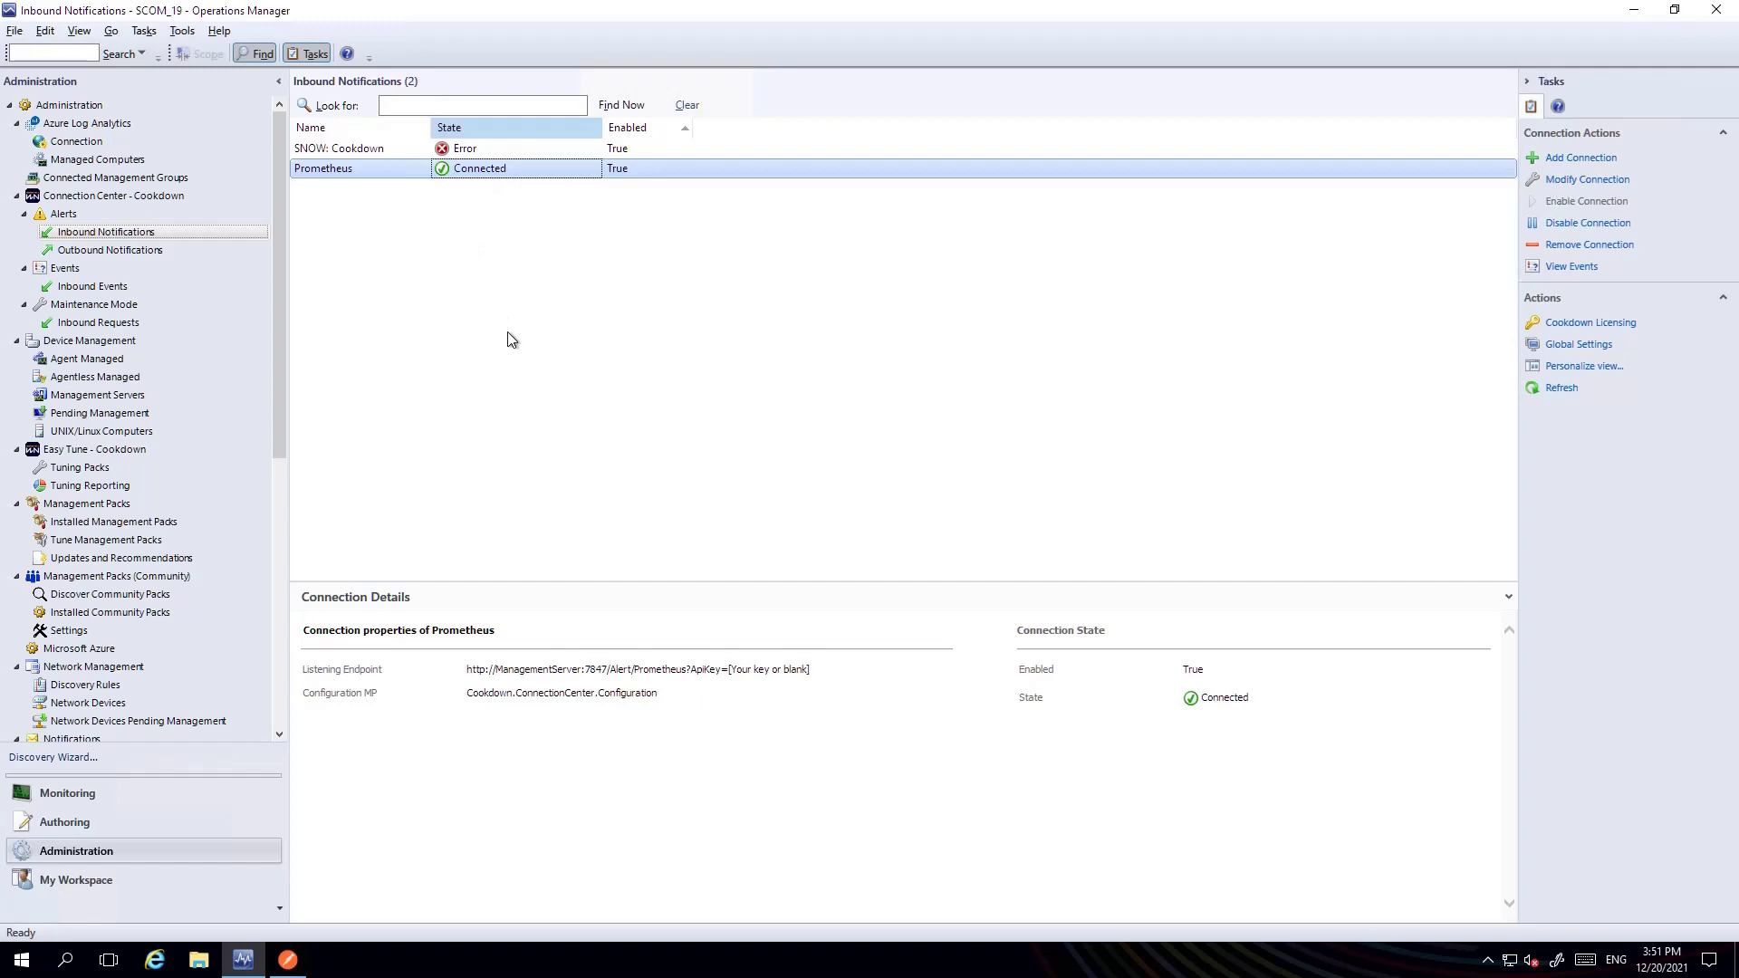
{"action": "left_click", "coordinate": [289, 959]}
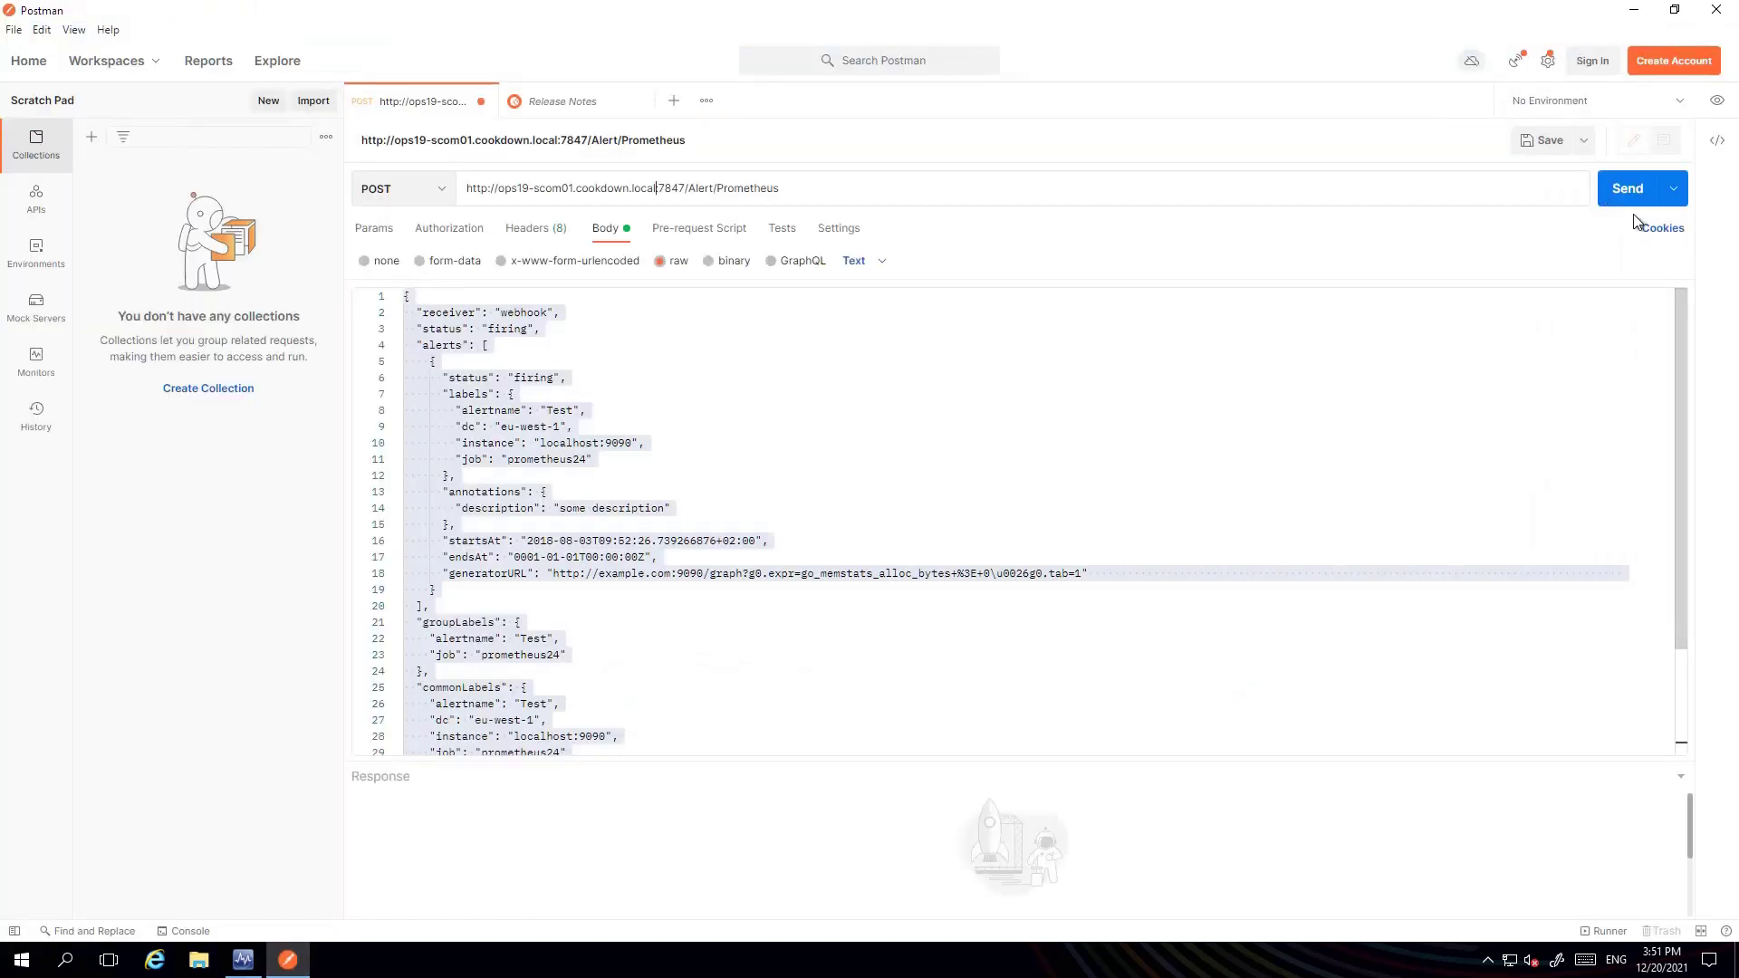
{"action": "left_click", "coordinate": [1628, 190]}
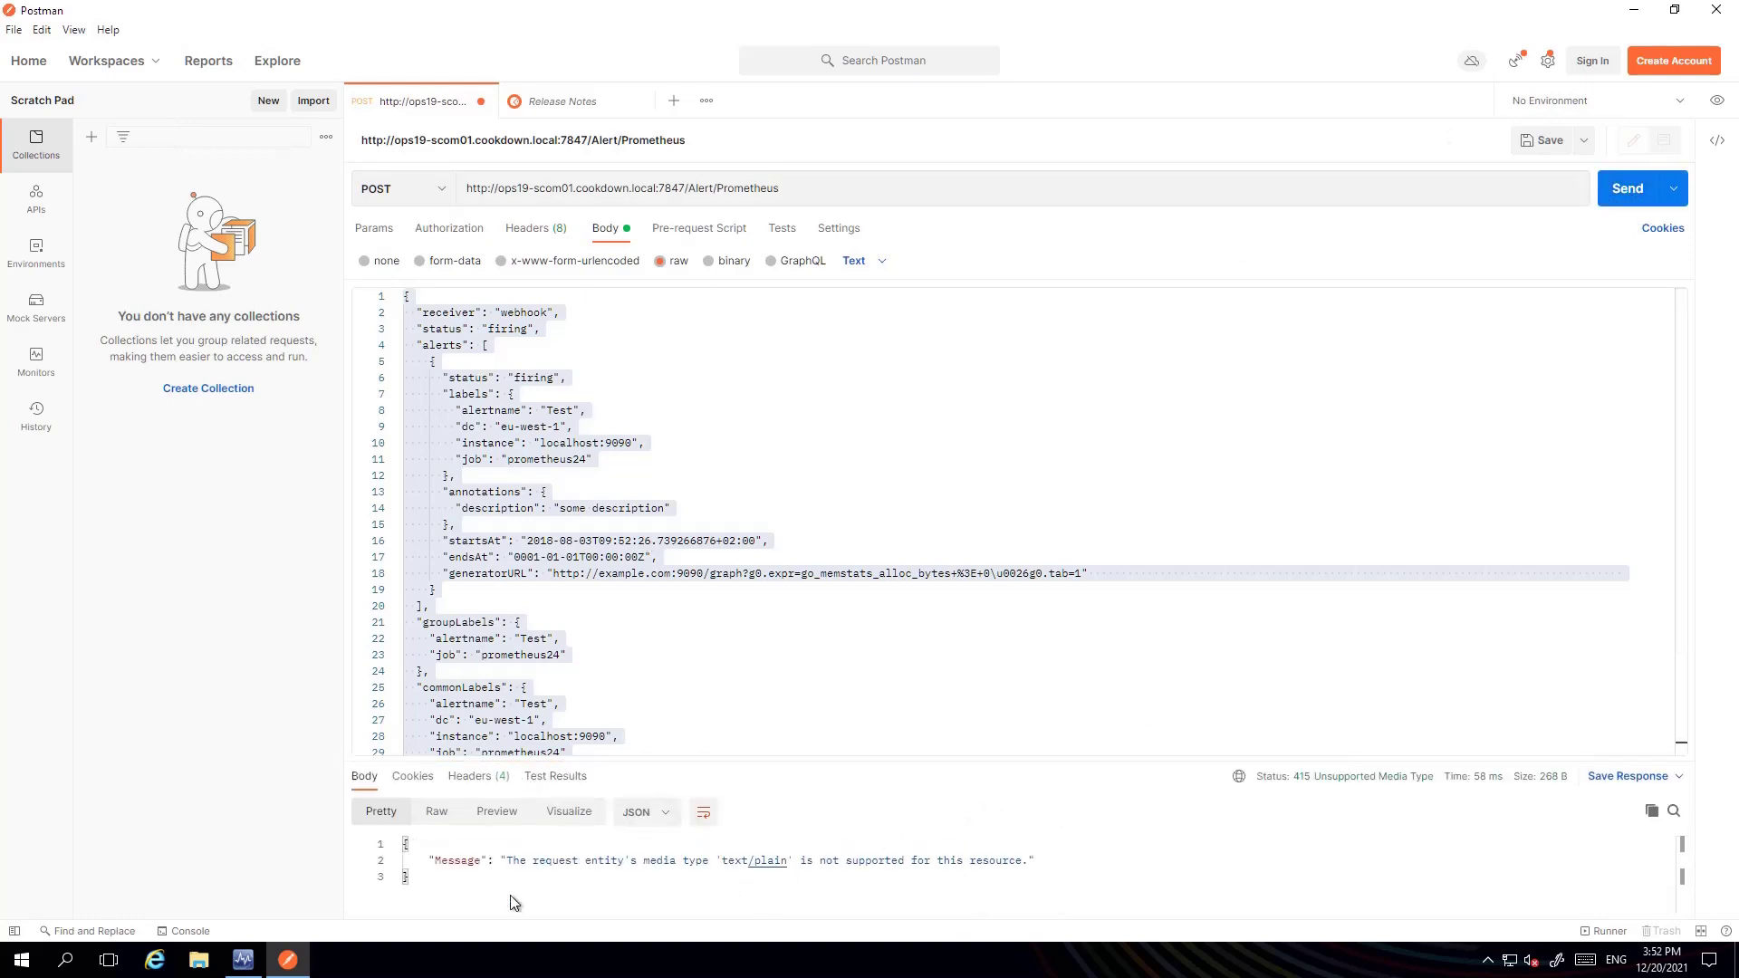
Step: Set the raw body format to JSON and send the POST request again, enlarging the response area to read the reply
{"action": "left_click", "coordinate": [884, 261]}
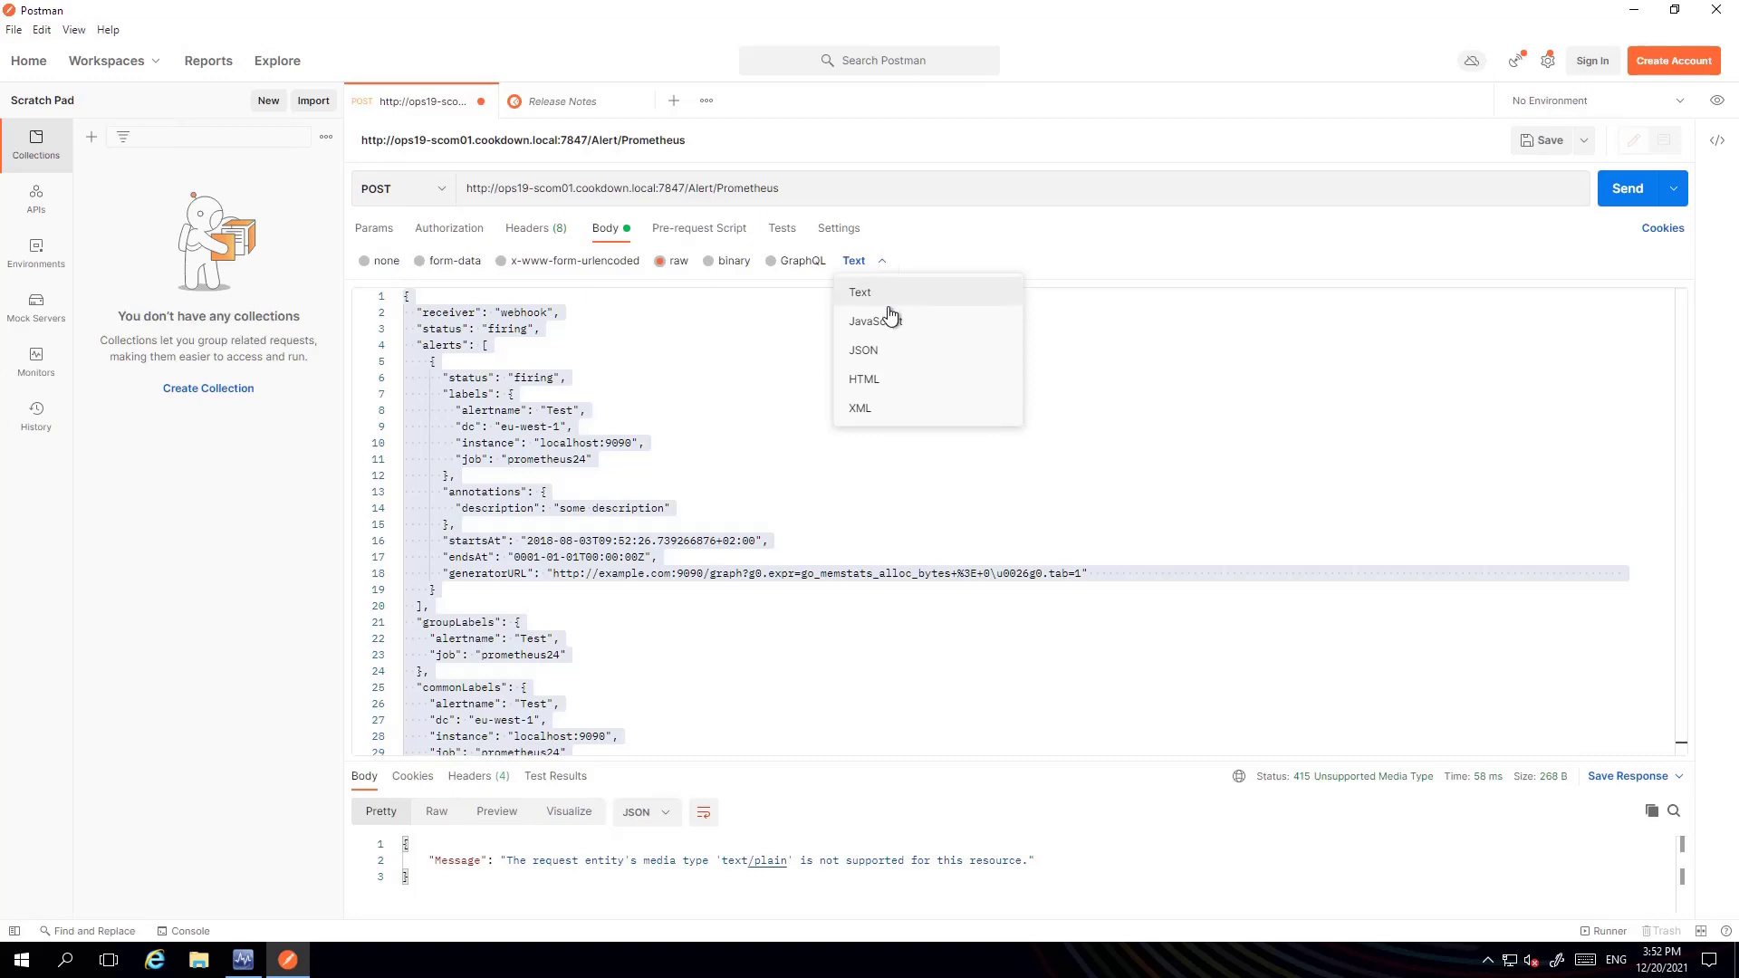
{"action": "left_click", "coordinate": [888, 353]}
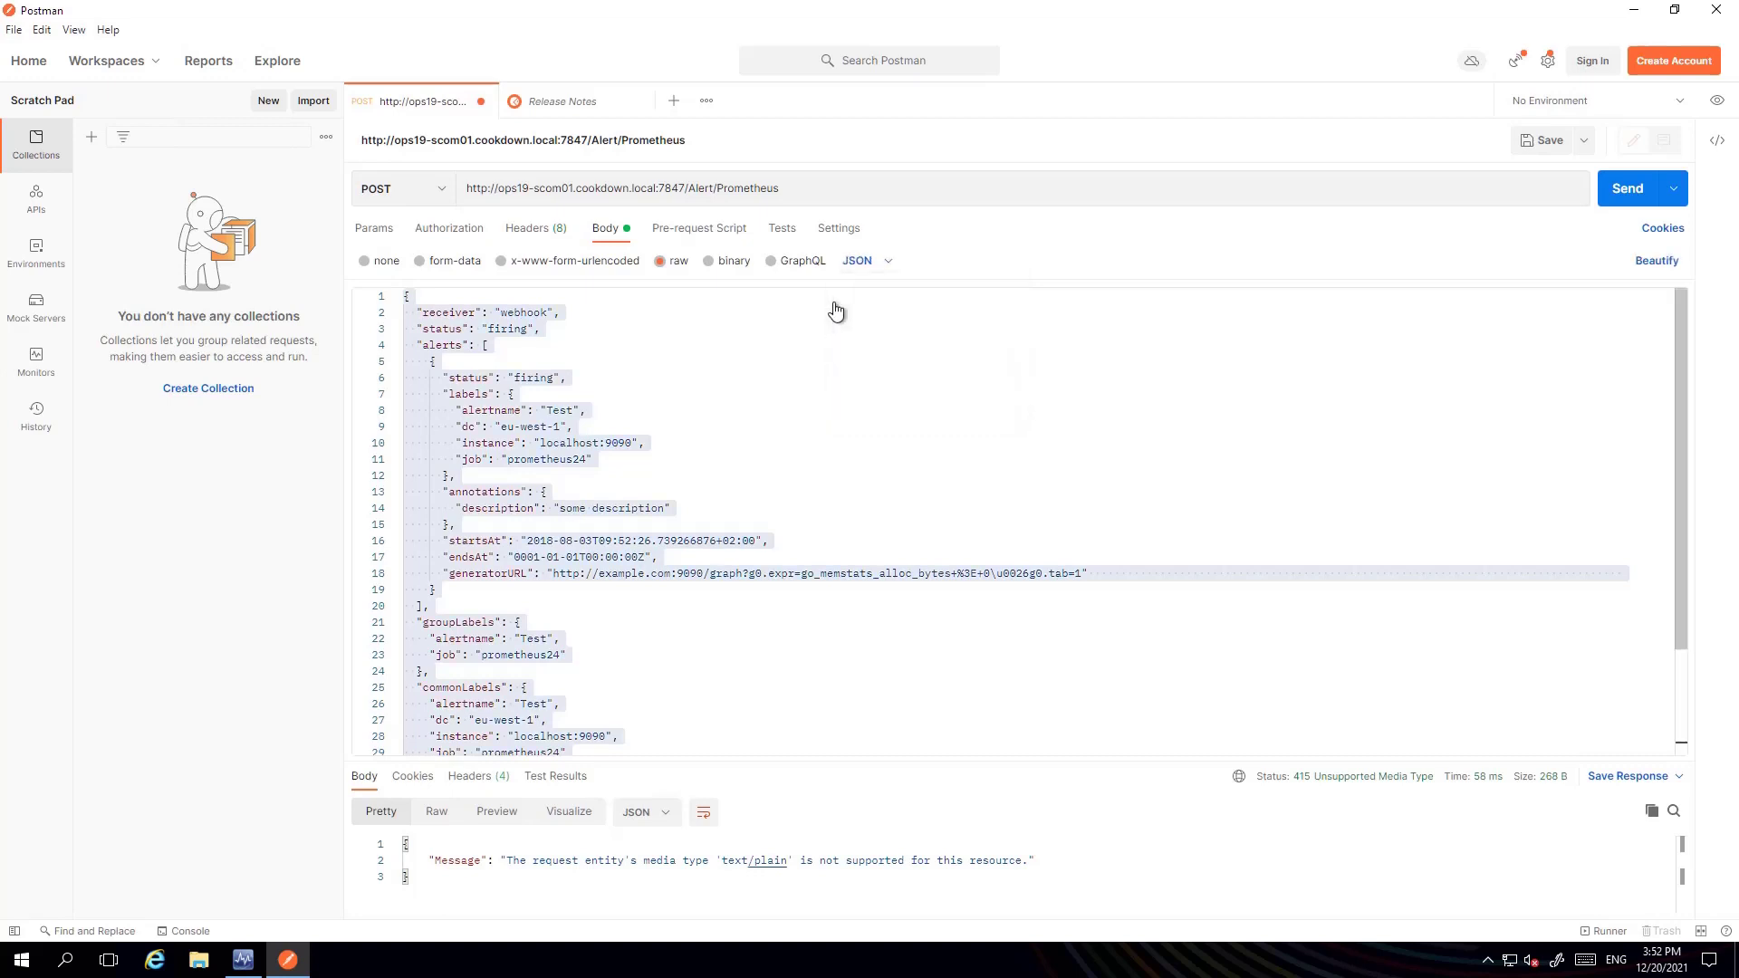
{"action": "left_click", "coordinate": [1619, 199]}
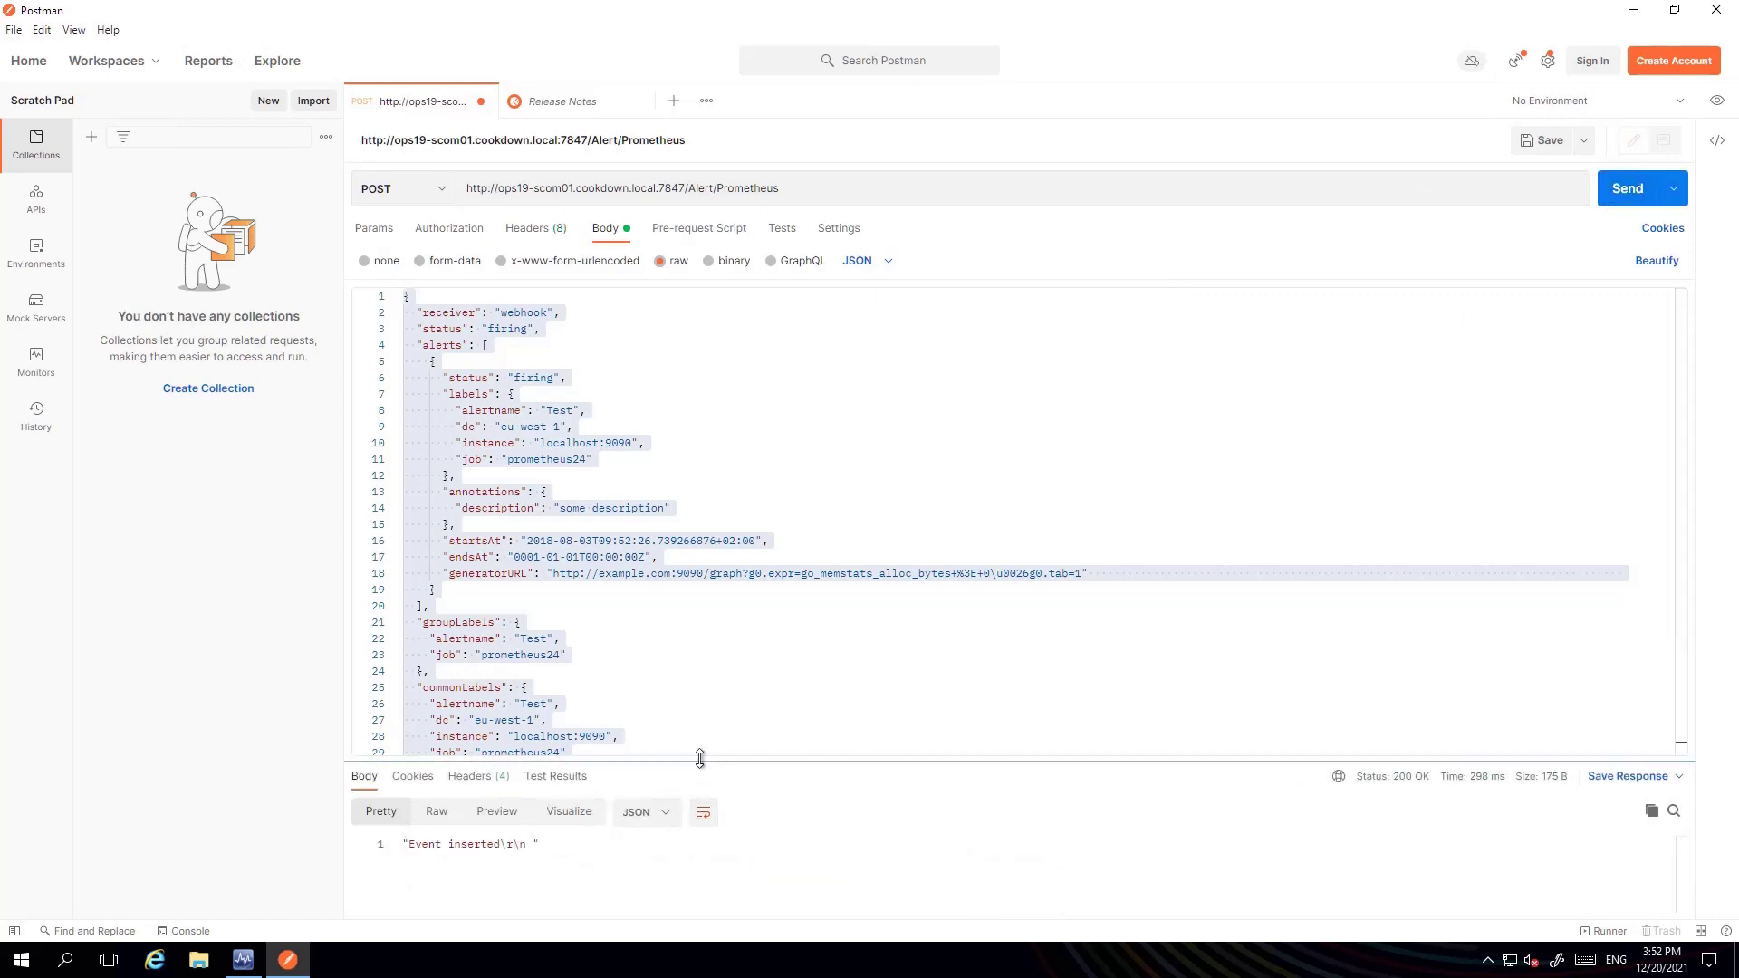
{"action": "left_click_drag", "start_coordinate": [700, 758], "coordinate": [706, 607]}
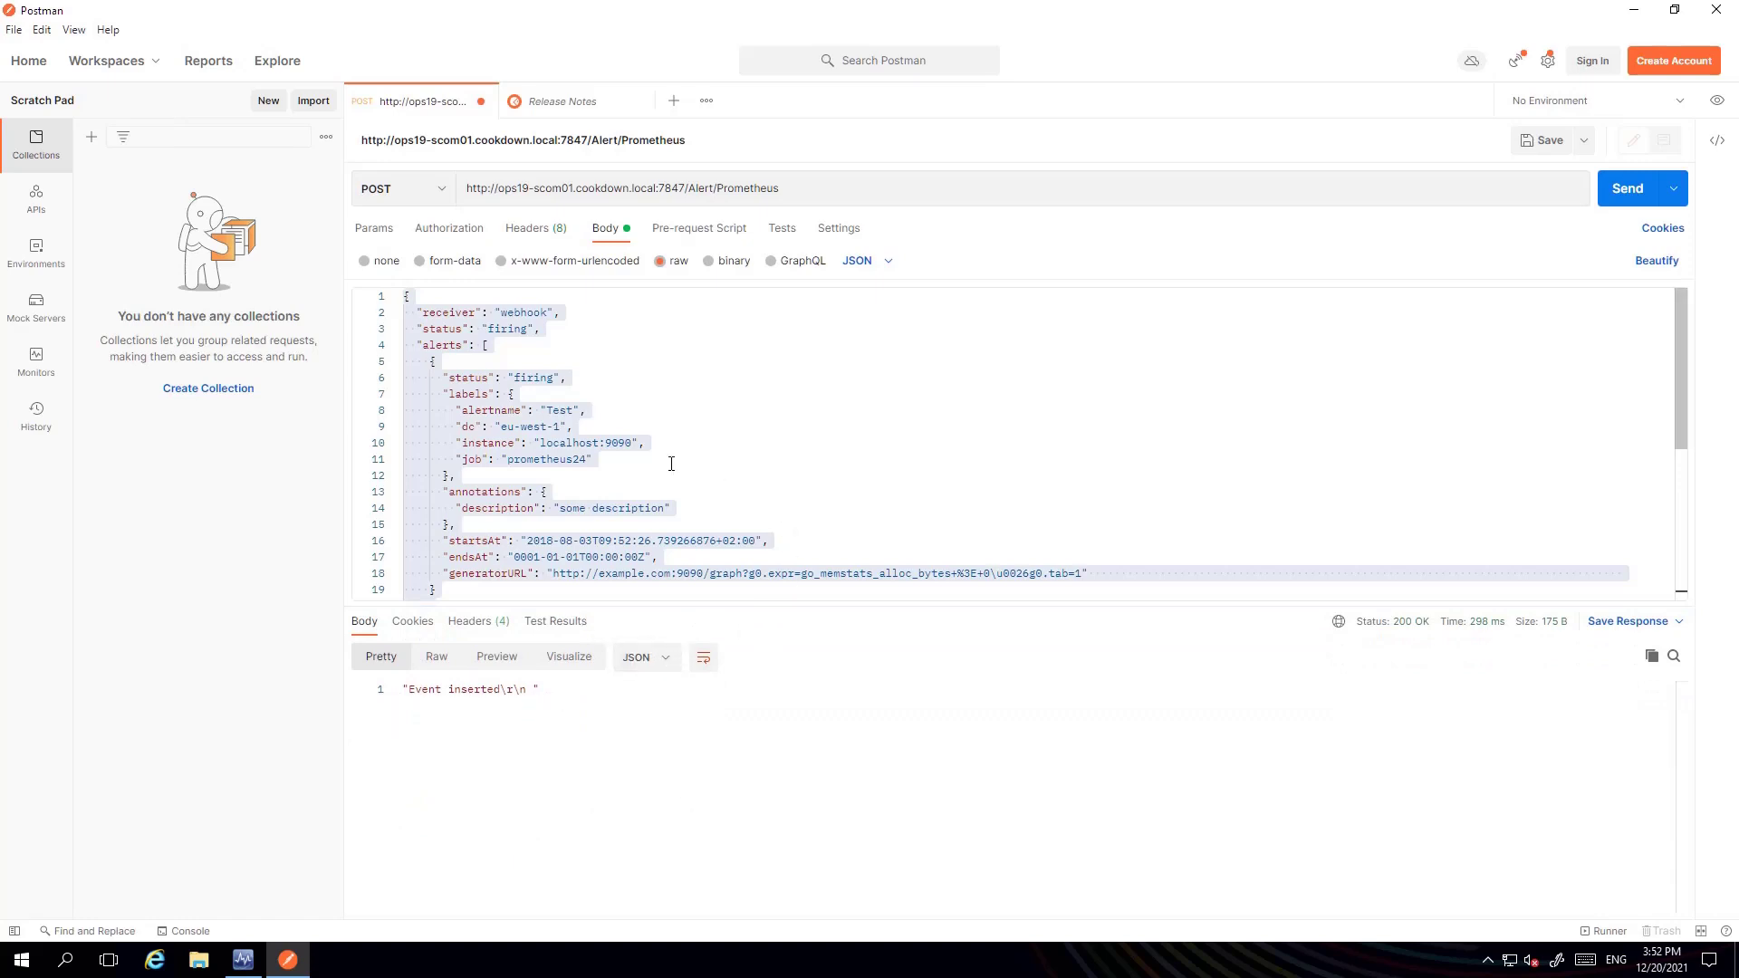
Step: Switch to Operations Manager and view the new Prometheus alert's details and description among the active monitoring alerts
{"action": "left_click", "coordinate": [242, 961]}
{"action": "left_click", "coordinate": [67, 794]}
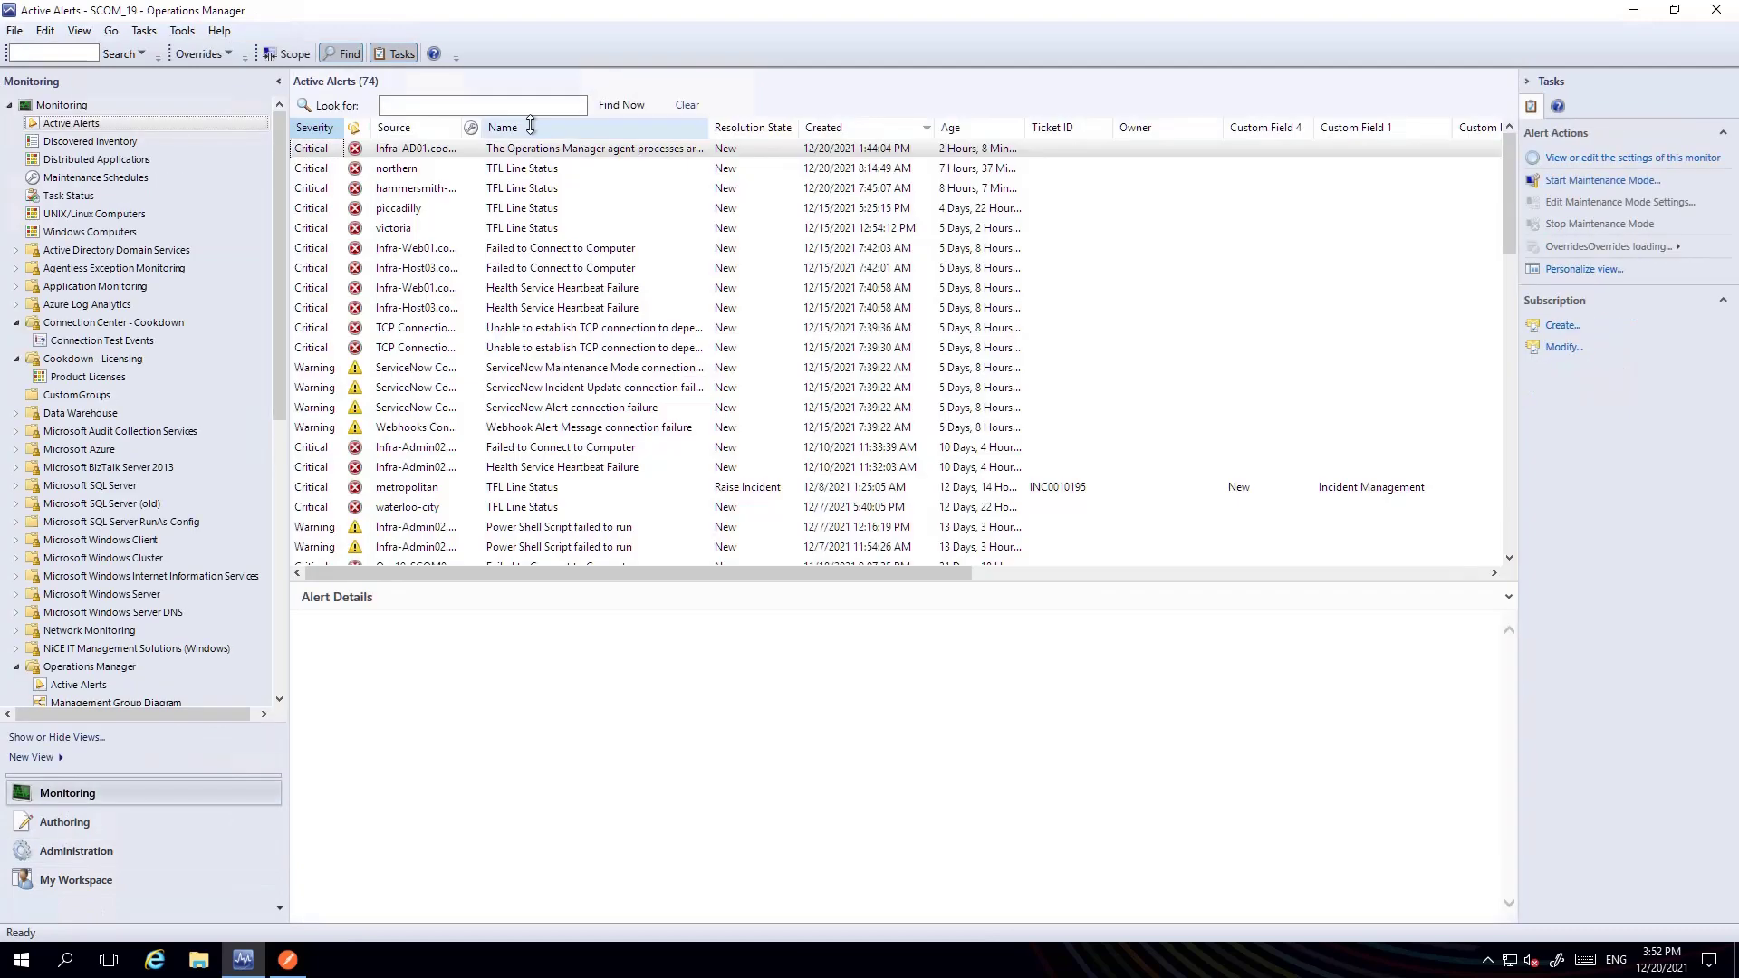
{"action": "left_click", "coordinate": [888, 152]}
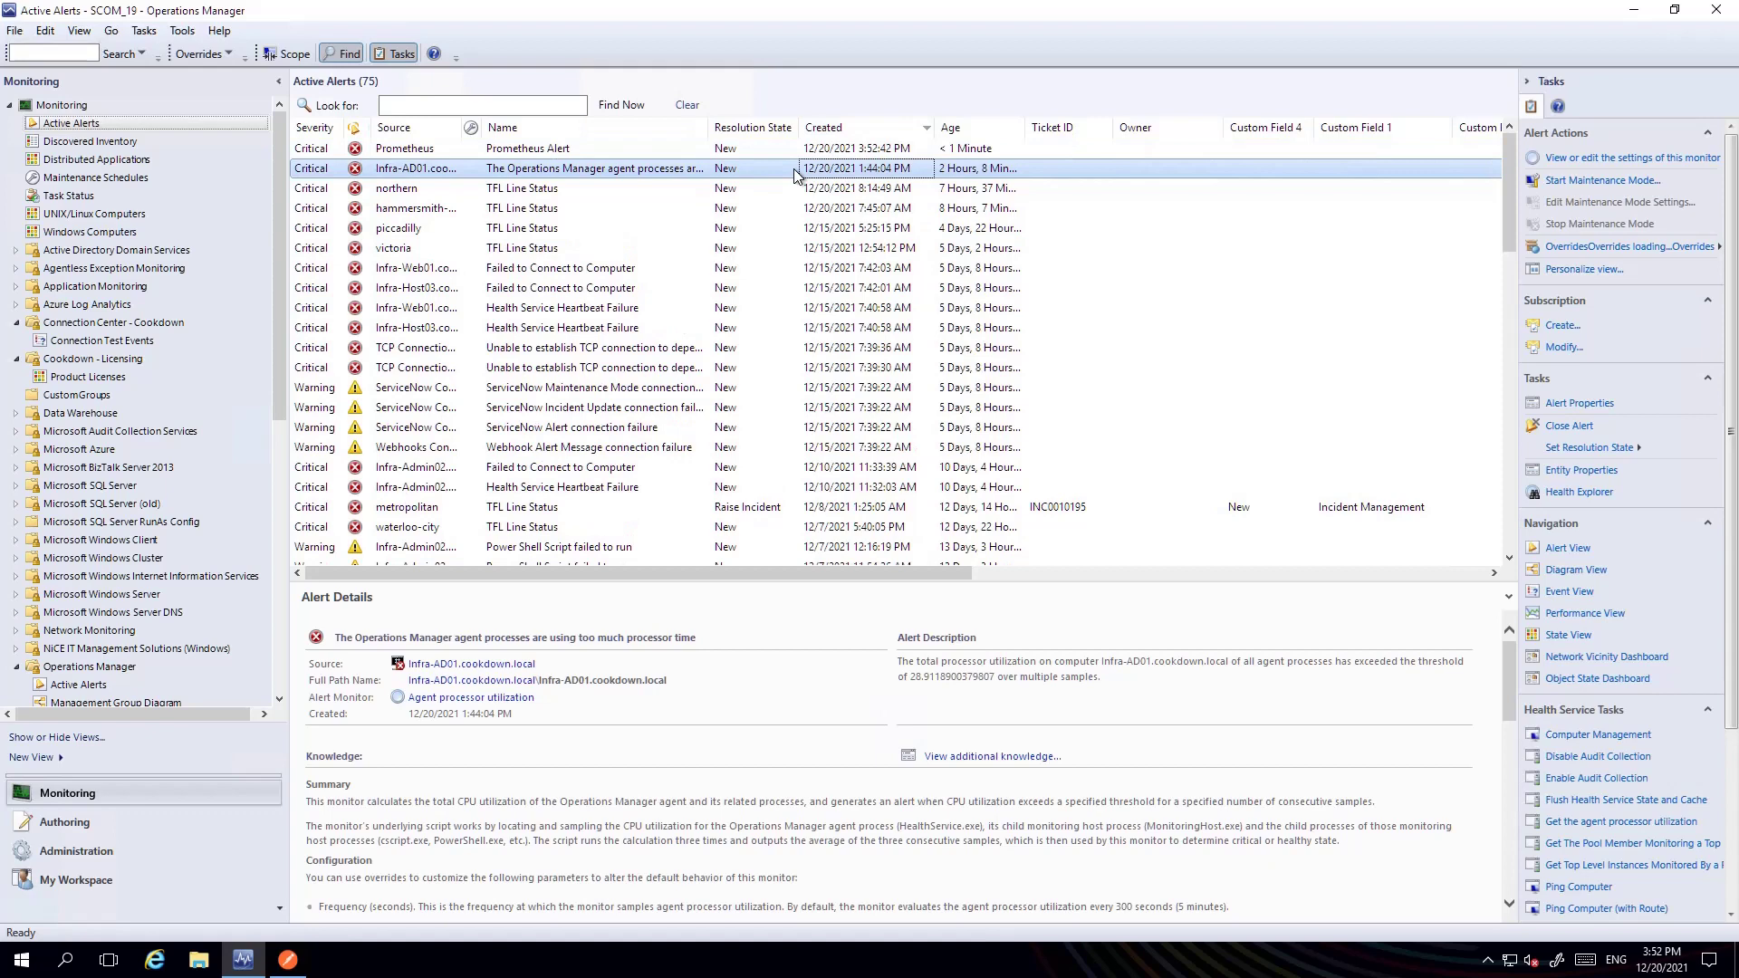
{"action": "left_click", "coordinate": [790, 150]}
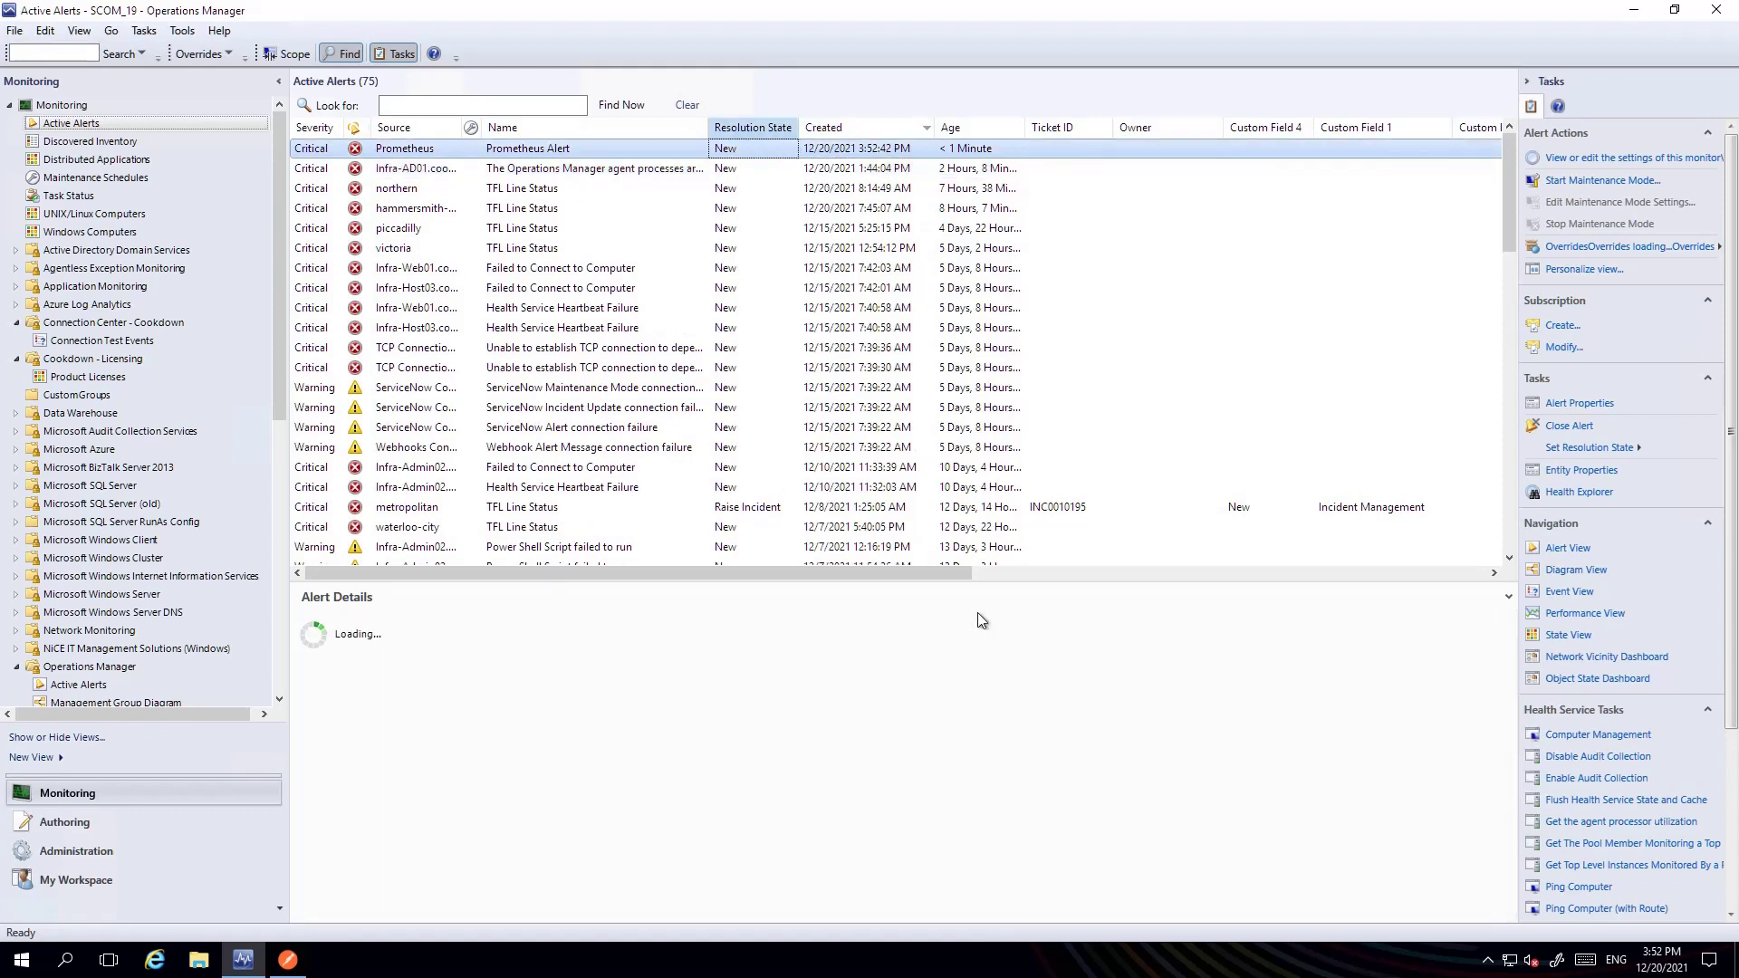
{"action": "left_click_drag", "start_coordinate": [923, 658], "coordinate": [1195, 686]}
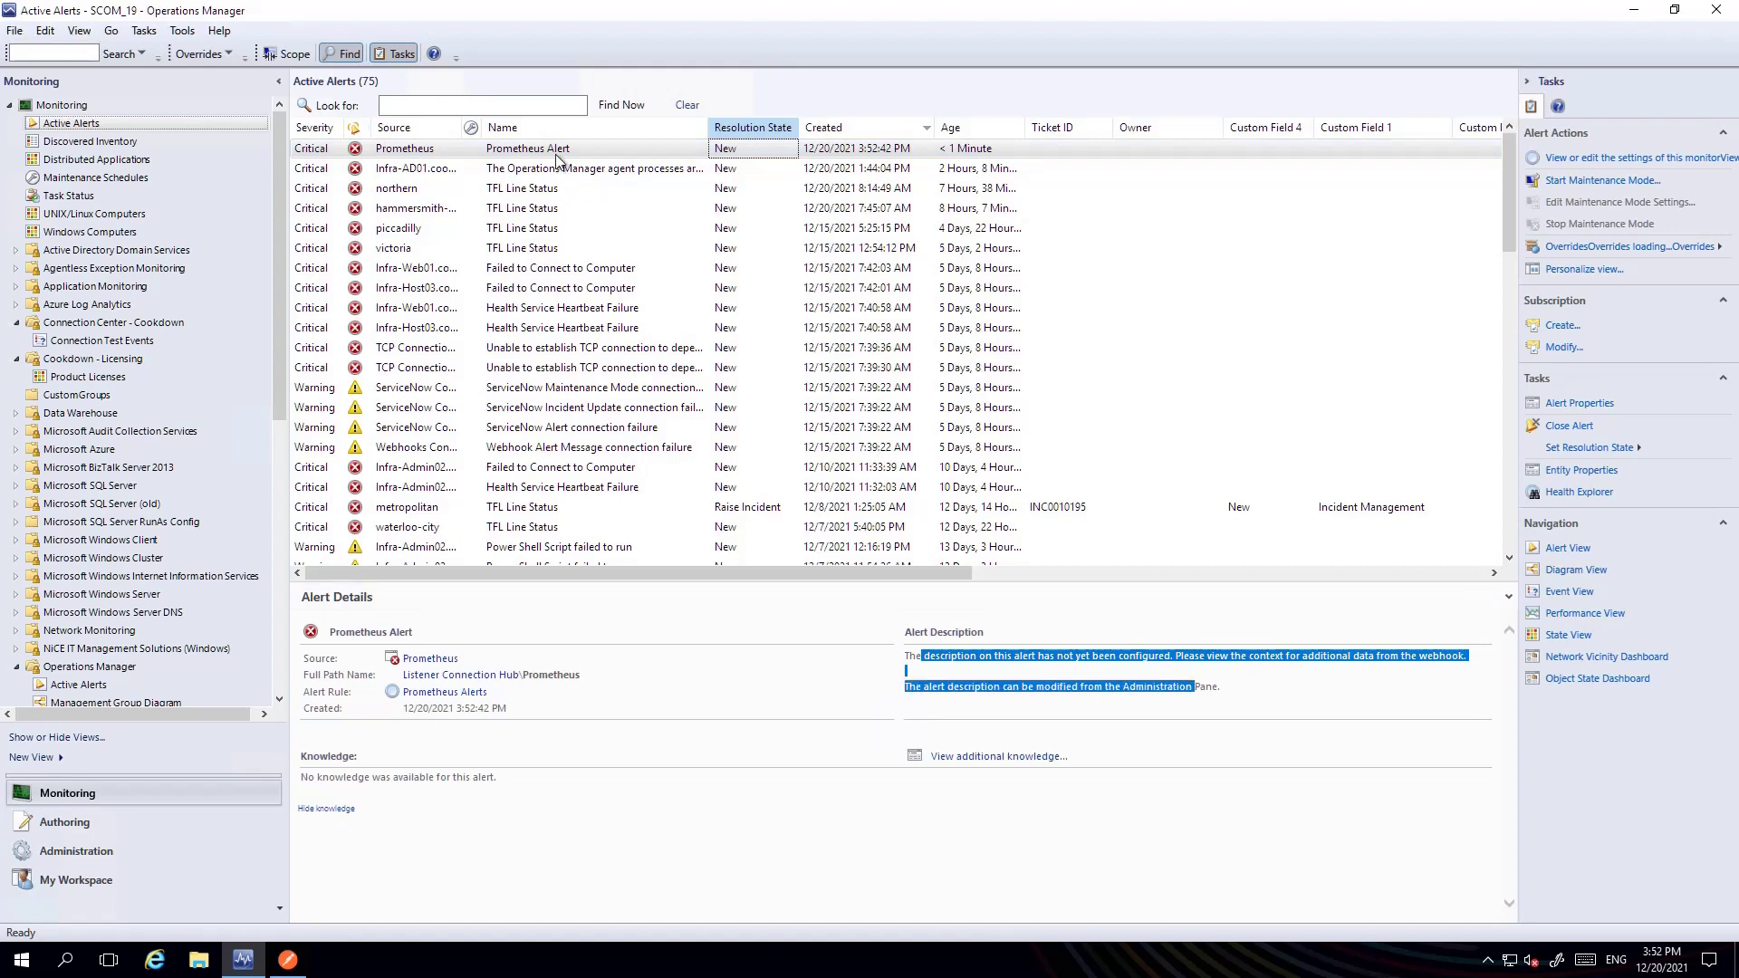
Step: Examine the raw JSON payload in the Prometheus alert's context properties and close the properties
{"action": "double_click", "coordinate": [424, 151]}
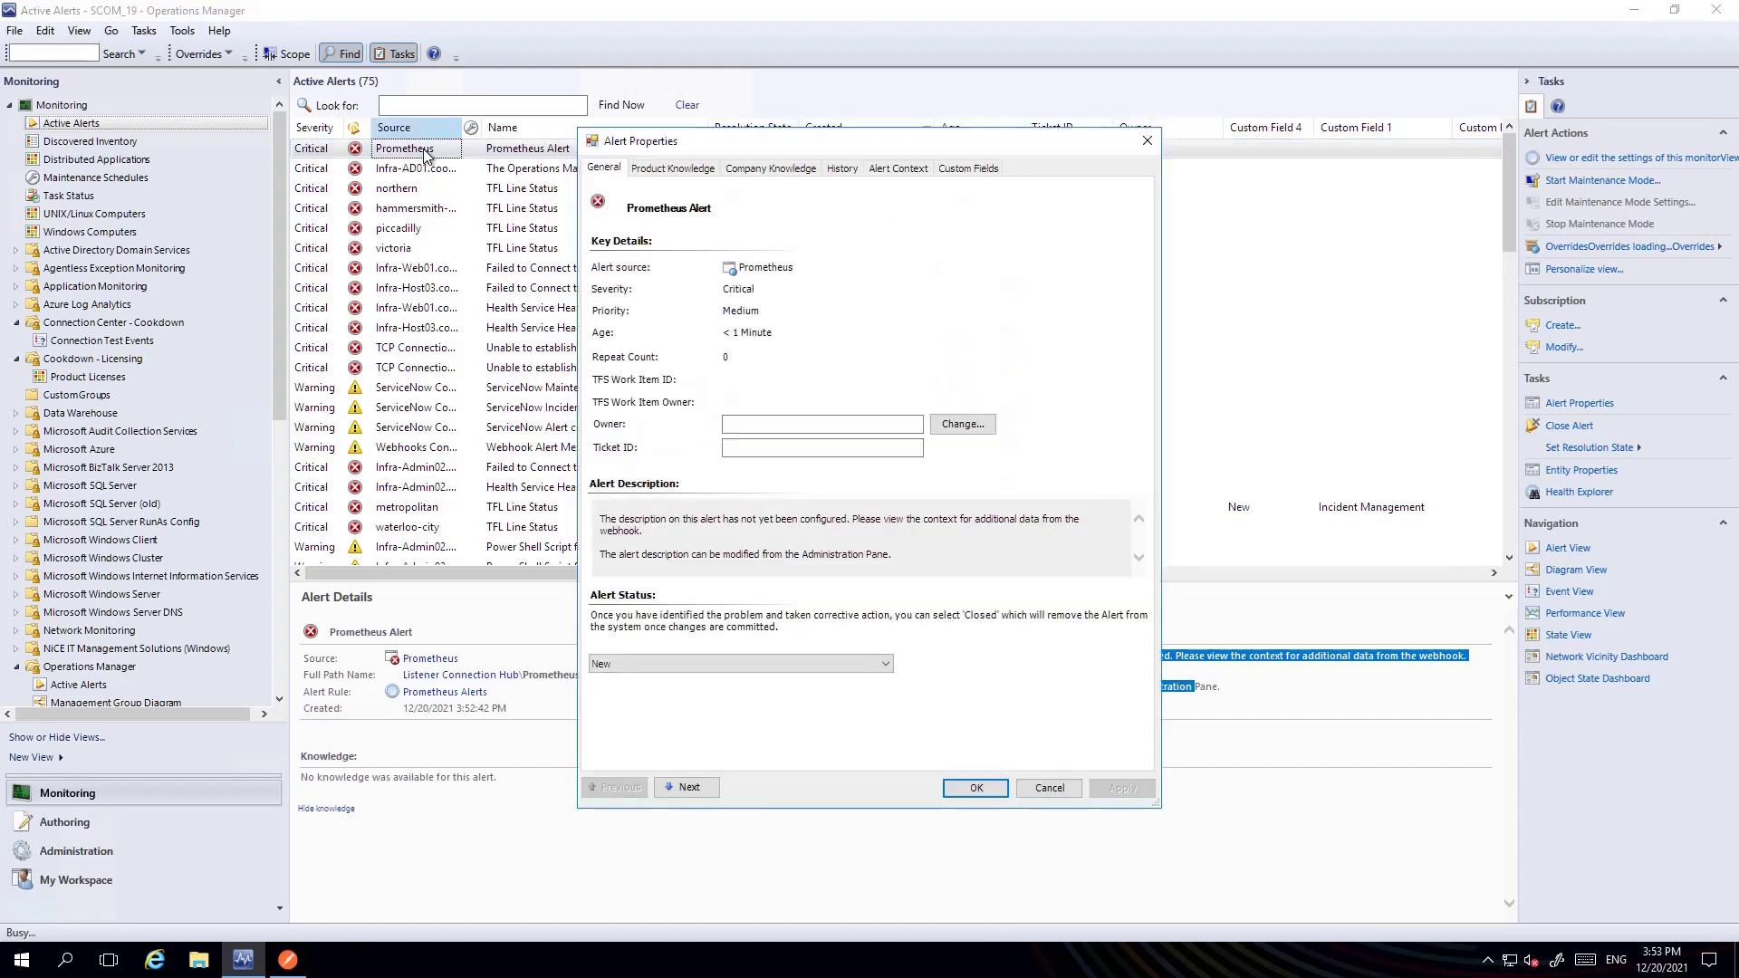
{"action": "left_click", "coordinate": [916, 170]}
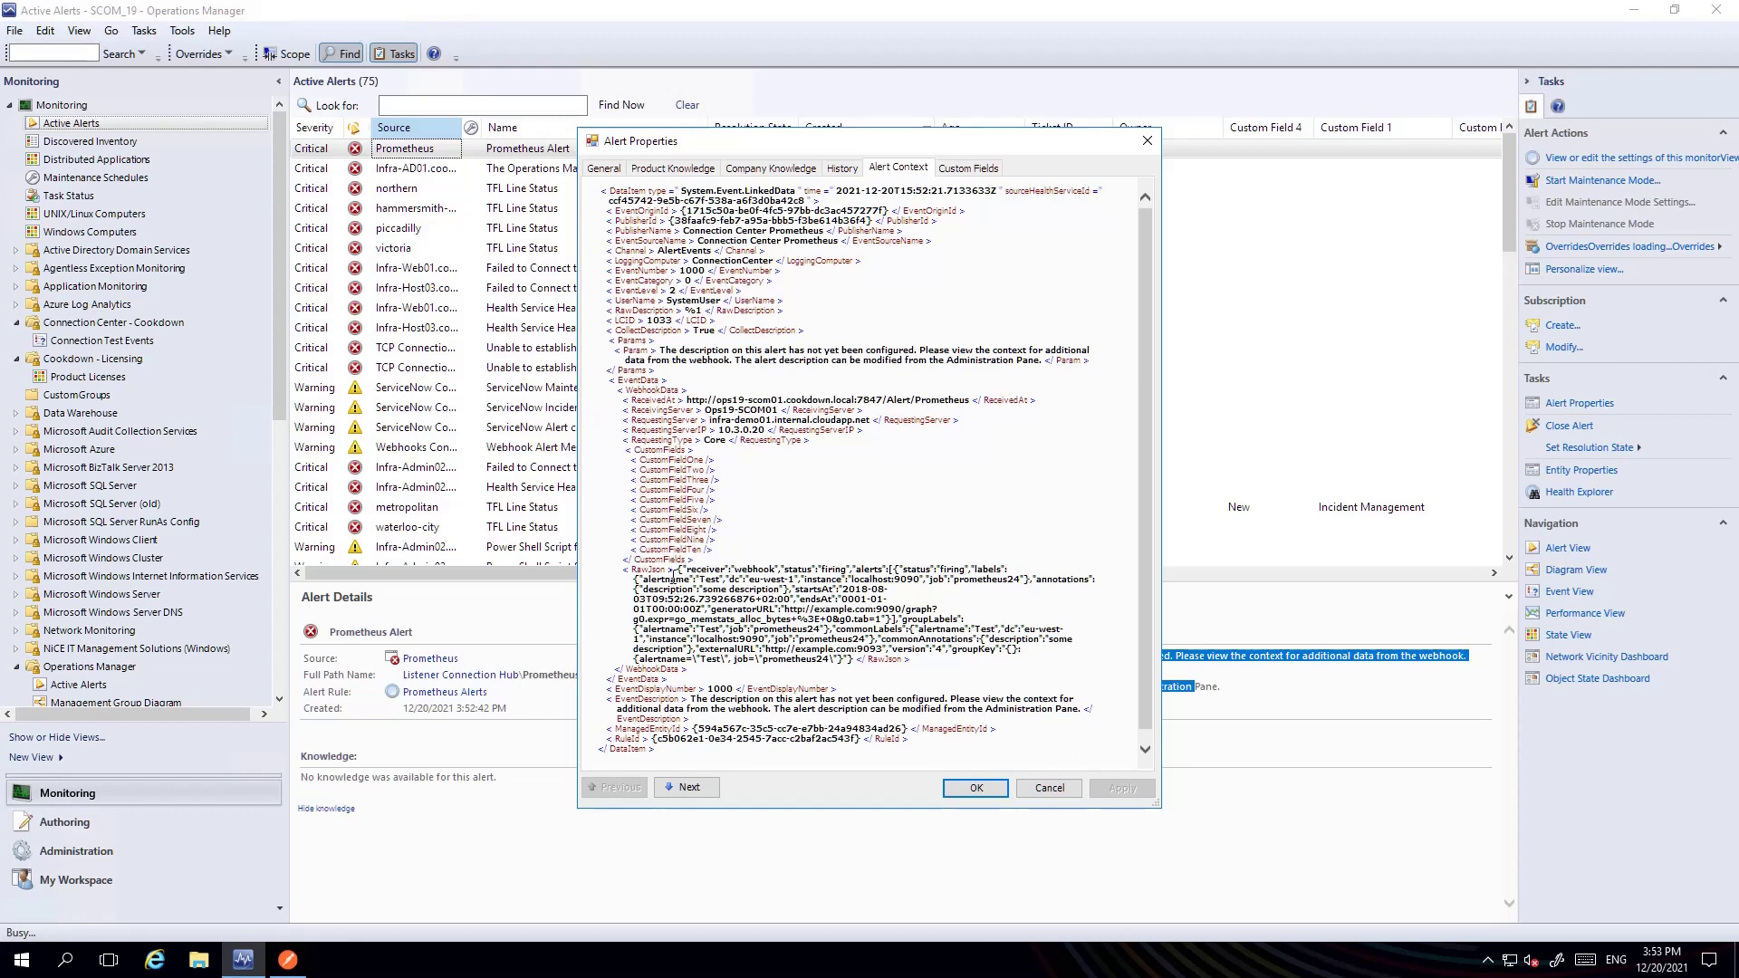
{"action": "left_click_drag", "start_coordinate": [678, 569], "coordinate": [909, 659]}
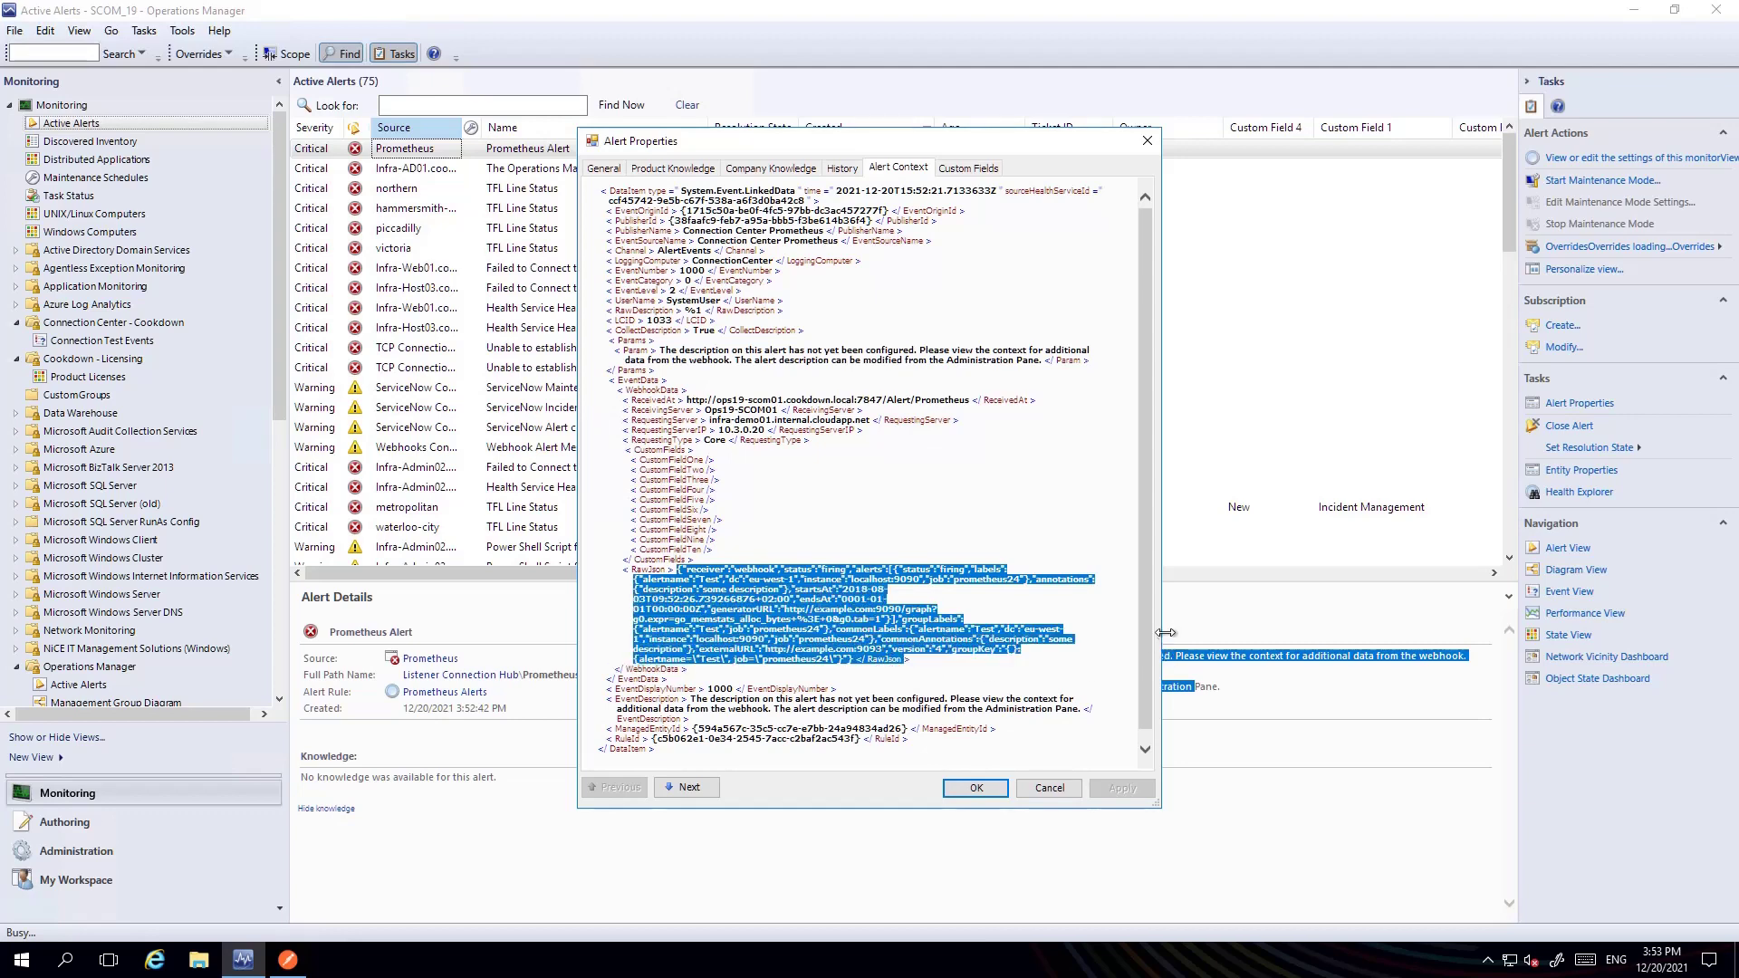
{"action": "left_click", "coordinate": [812, 562]}
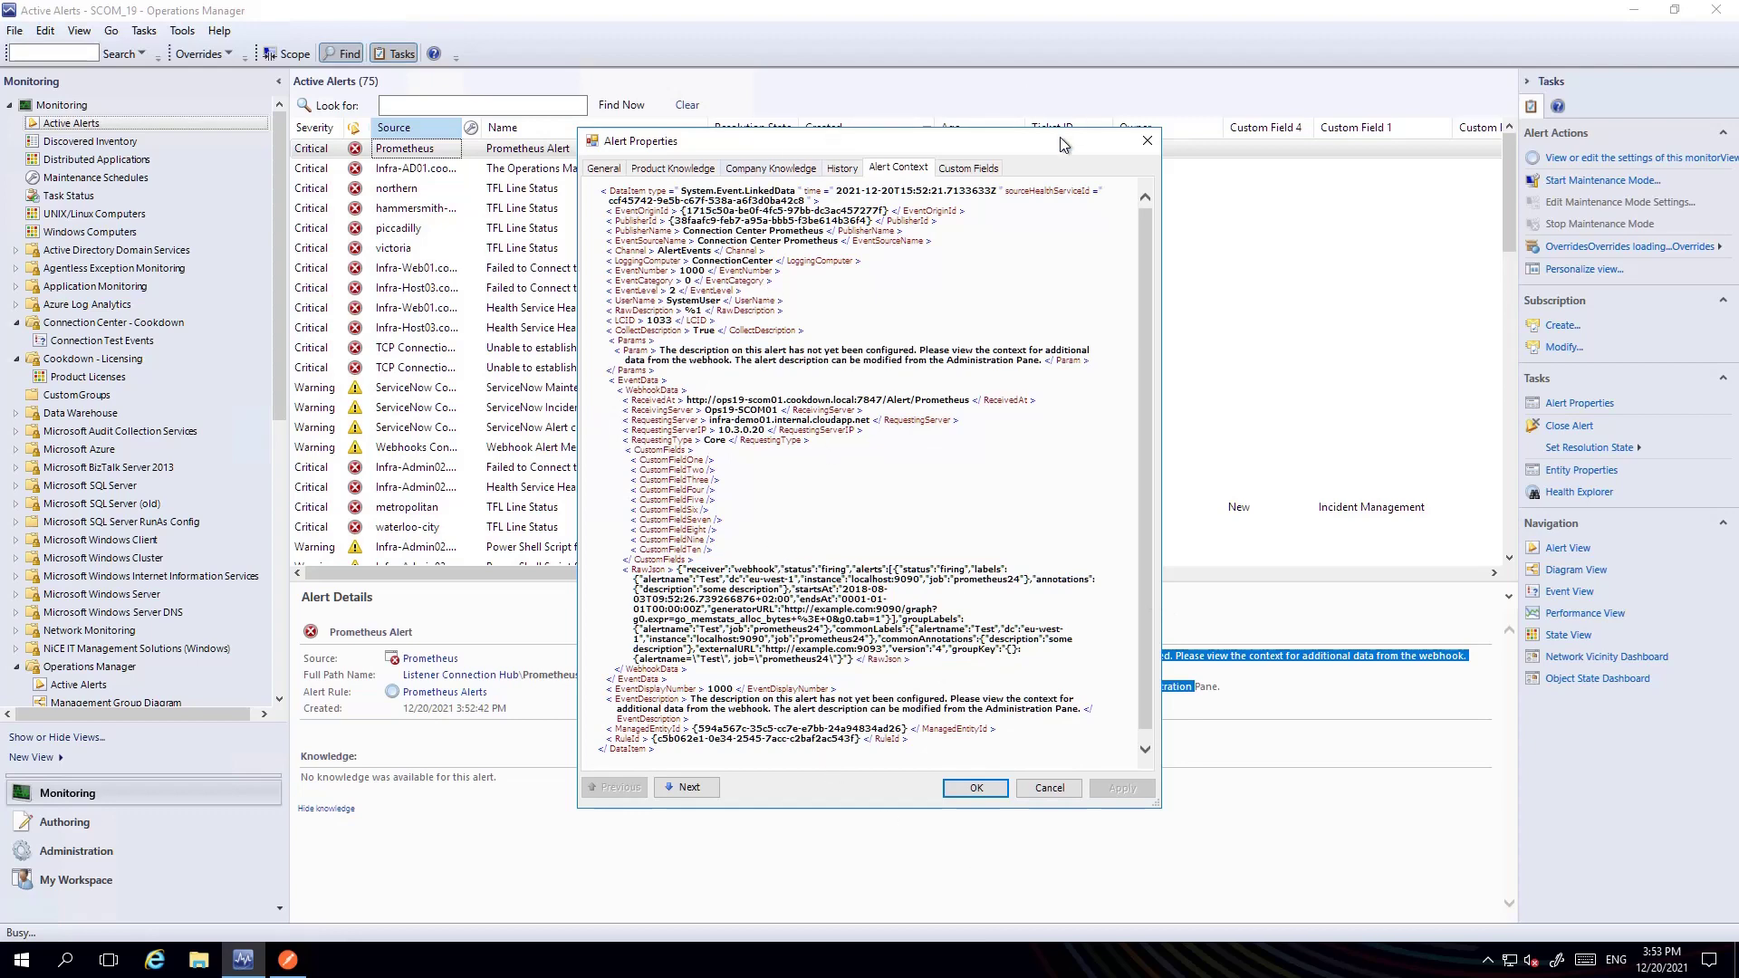
{"action": "left_click", "coordinate": [1147, 143]}
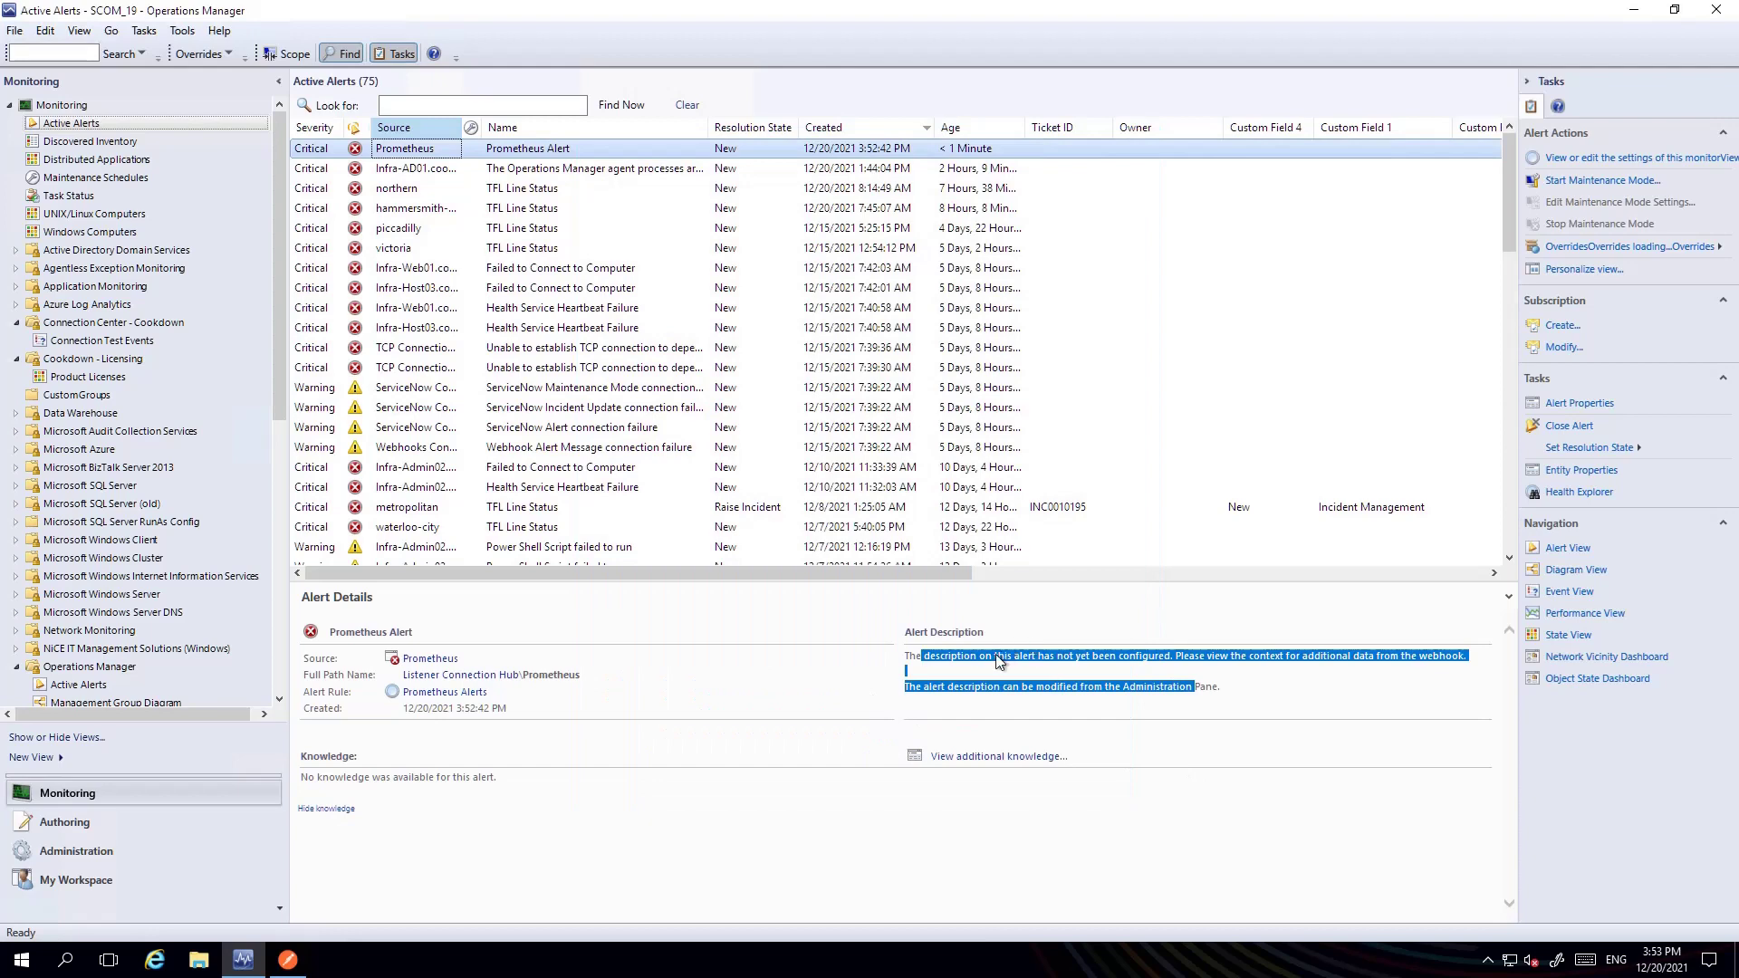
Step: Open the Prometheus inbound connection for modification and set its sample payload to use the last received payload
{"action": "left_click", "coordinate": [214, 852]}
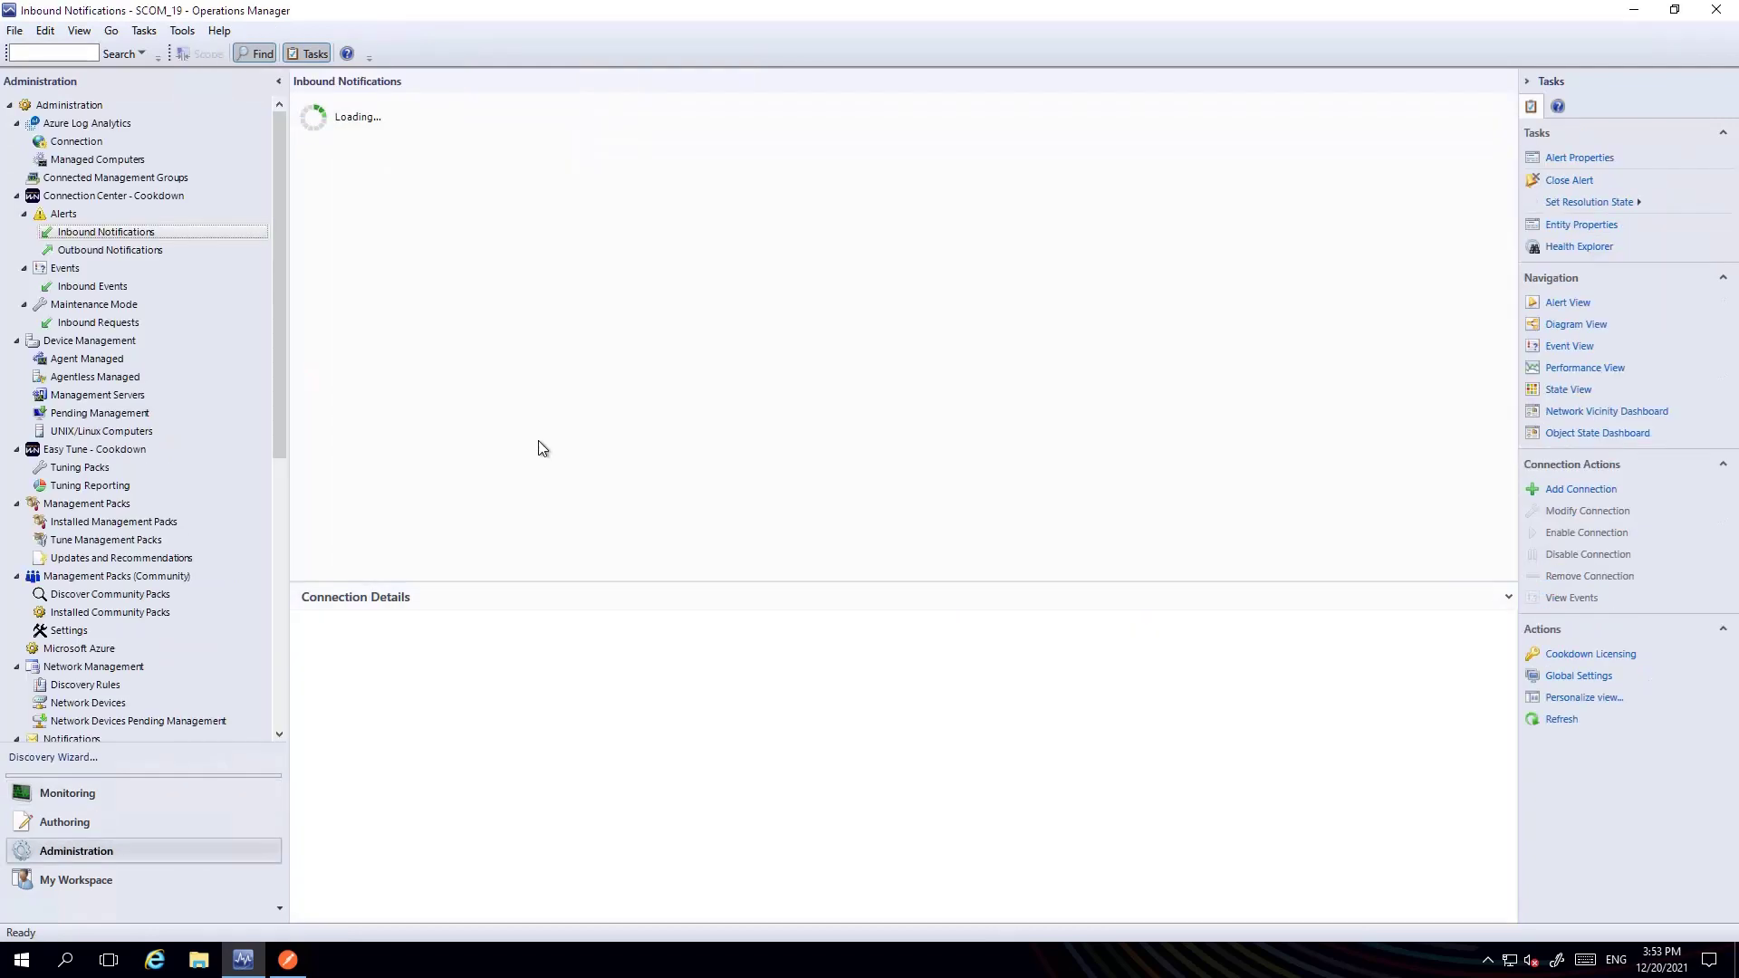
{"action": "left_click", "coordinate": [395, 174]}
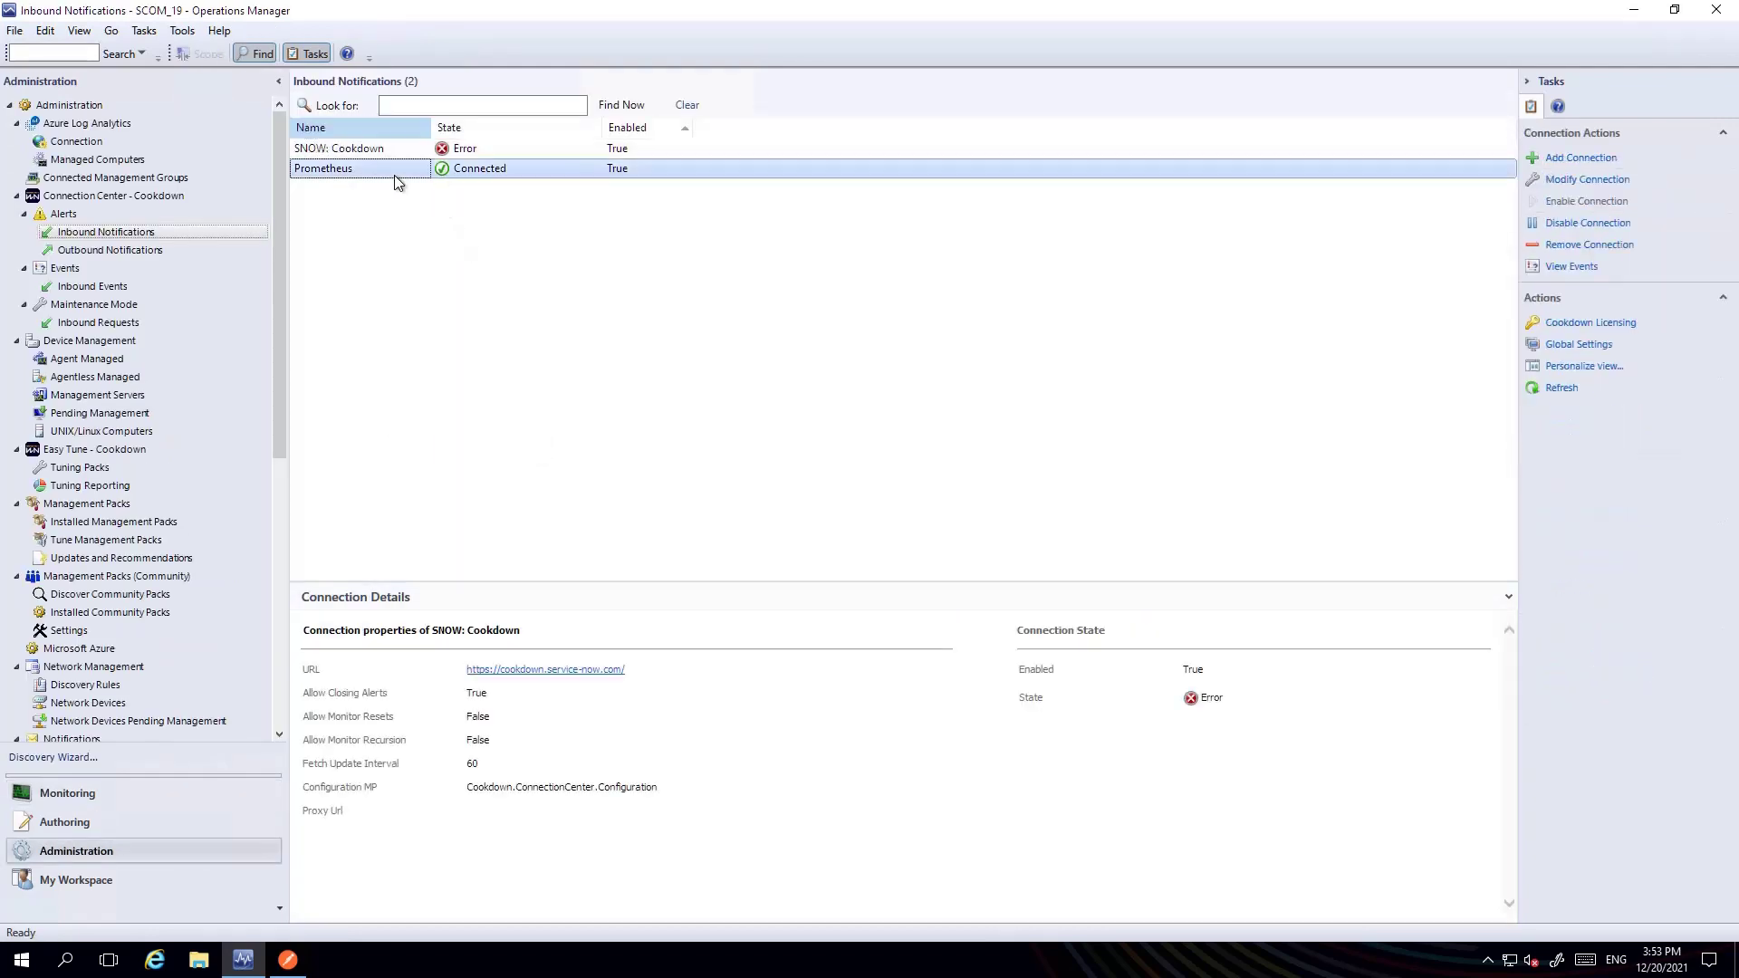
{"action": "left_click", "coordinate": [1549, 181]}
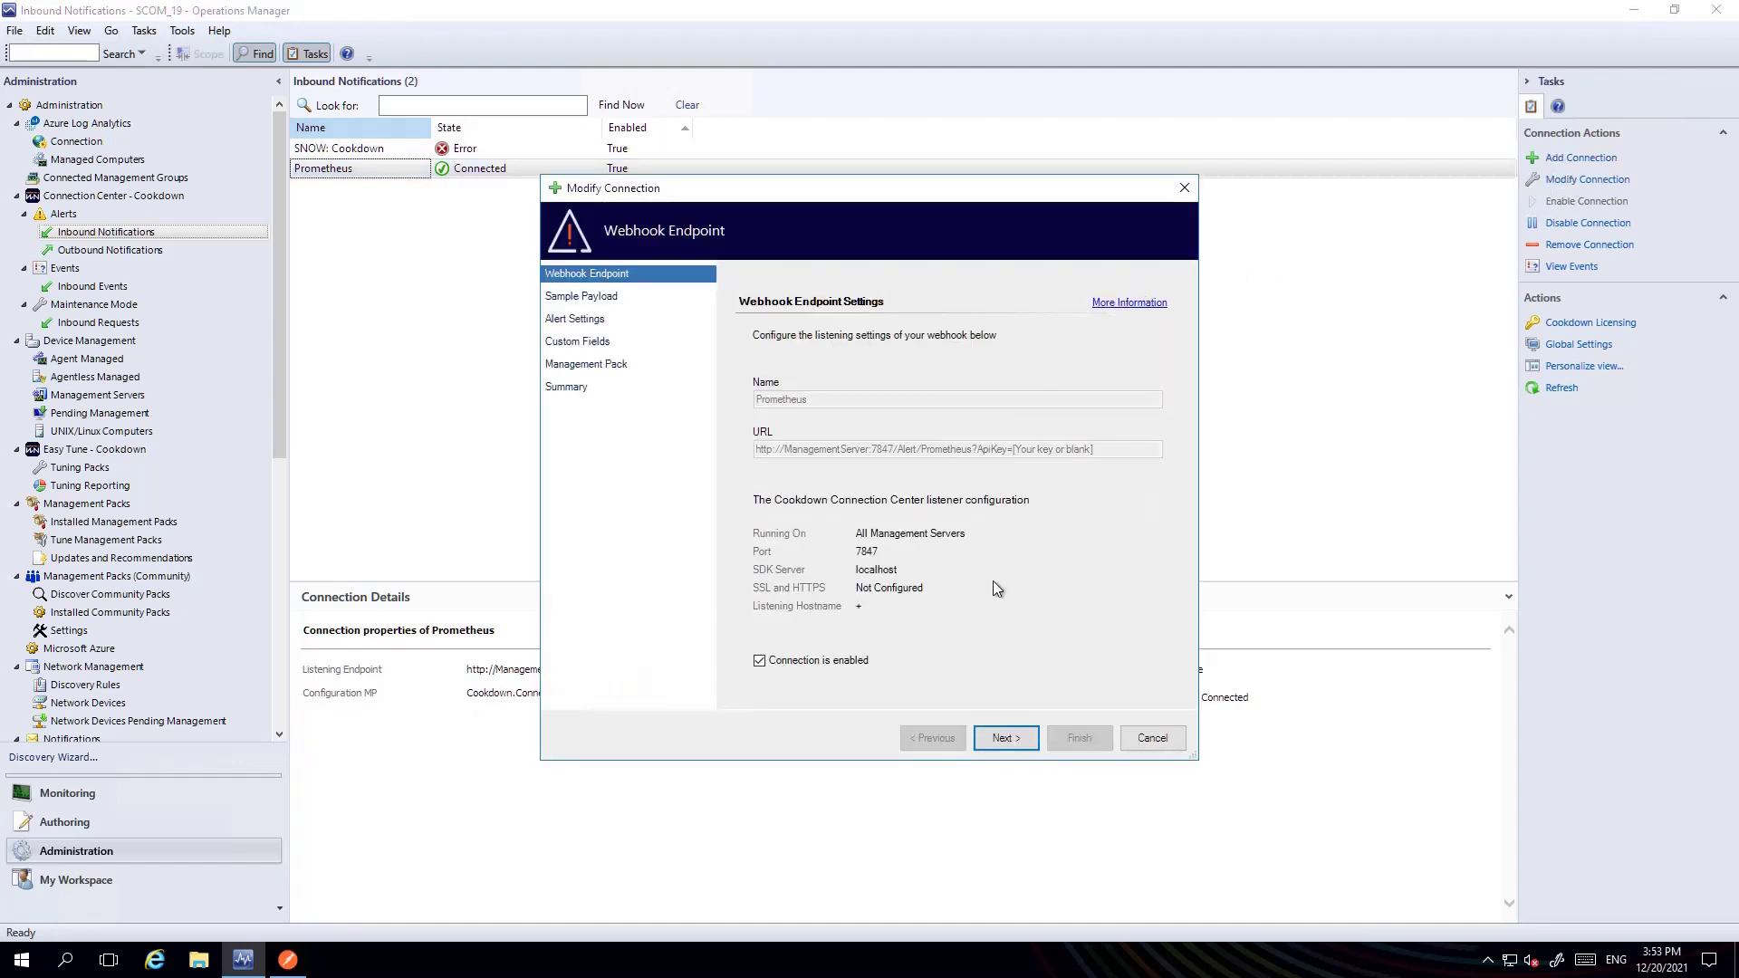
{"action": "left_click", "coordinate": [1002, 740]}
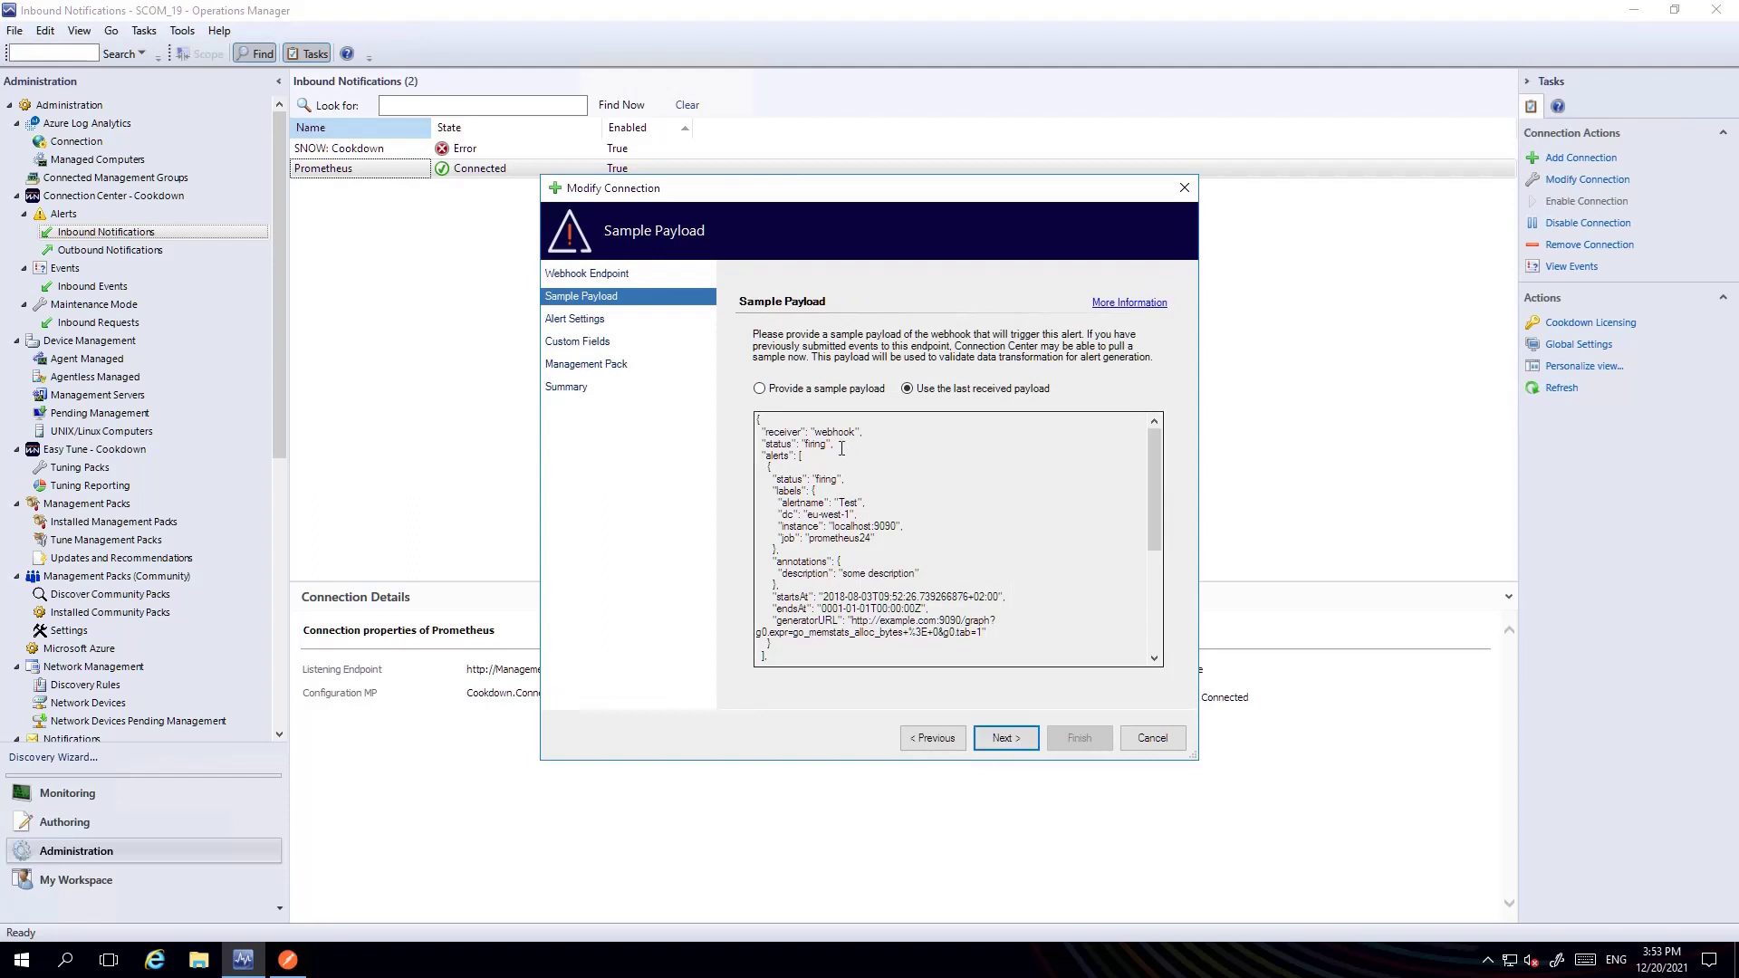
{"action": "left_click", "coordinate": [774, 400]}
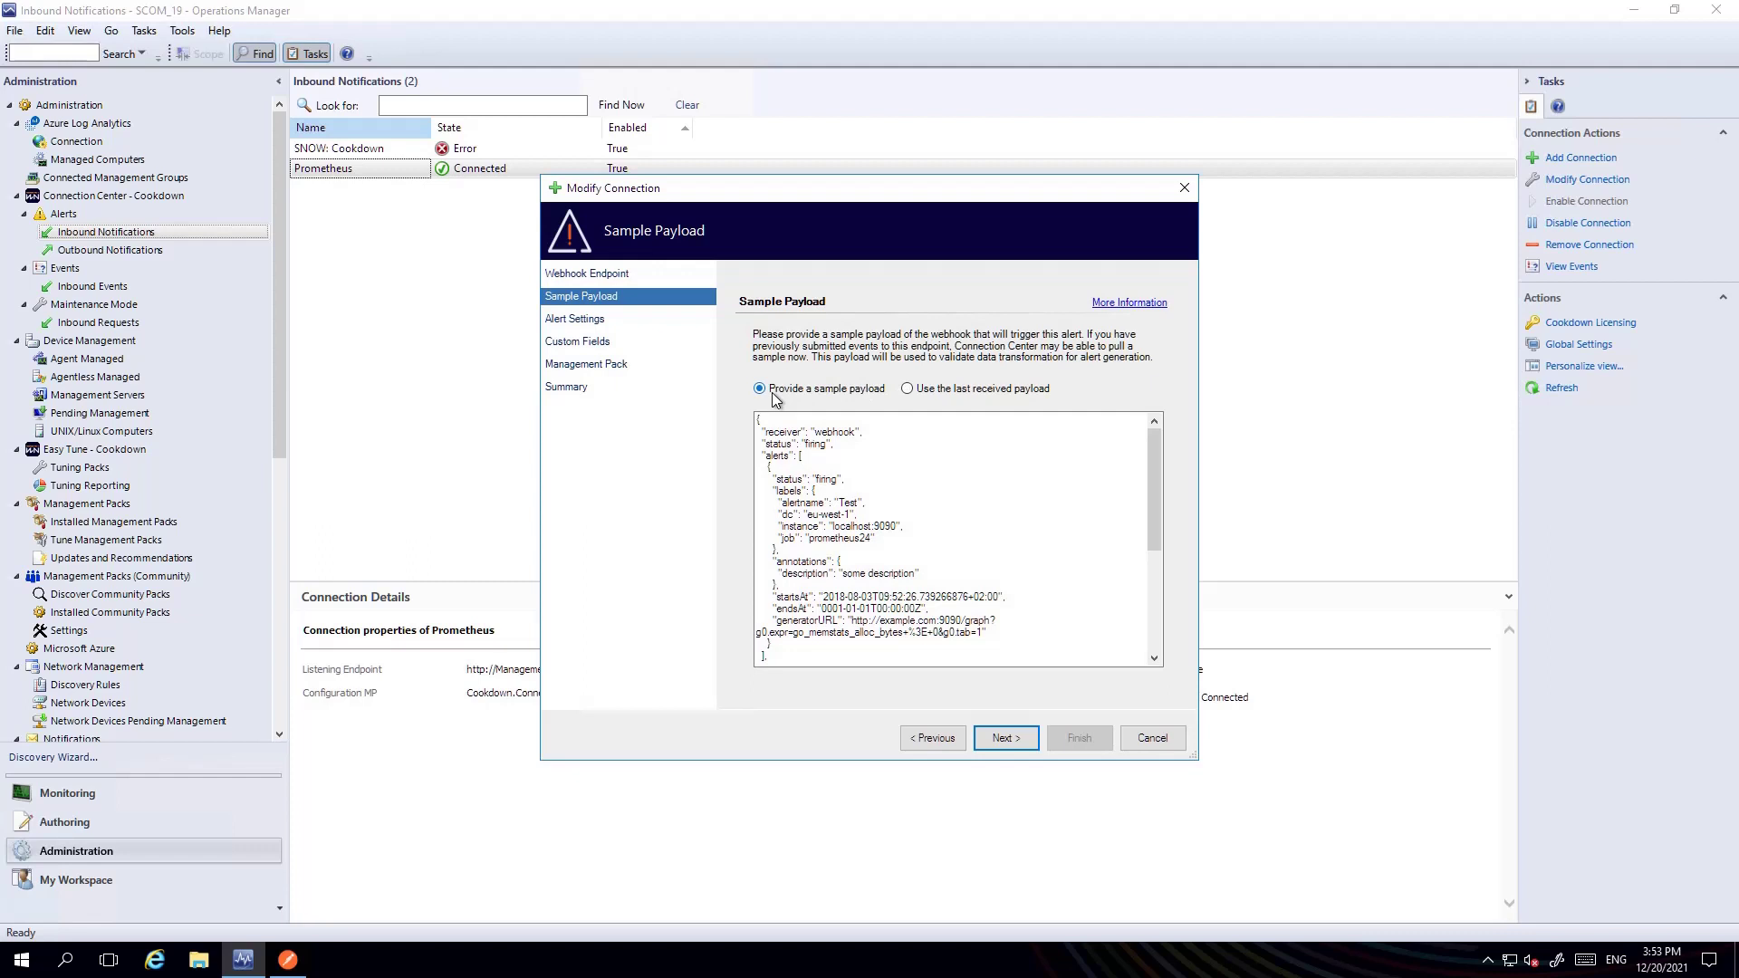
{"action": "left_click", "coordinate": [935, 398]}
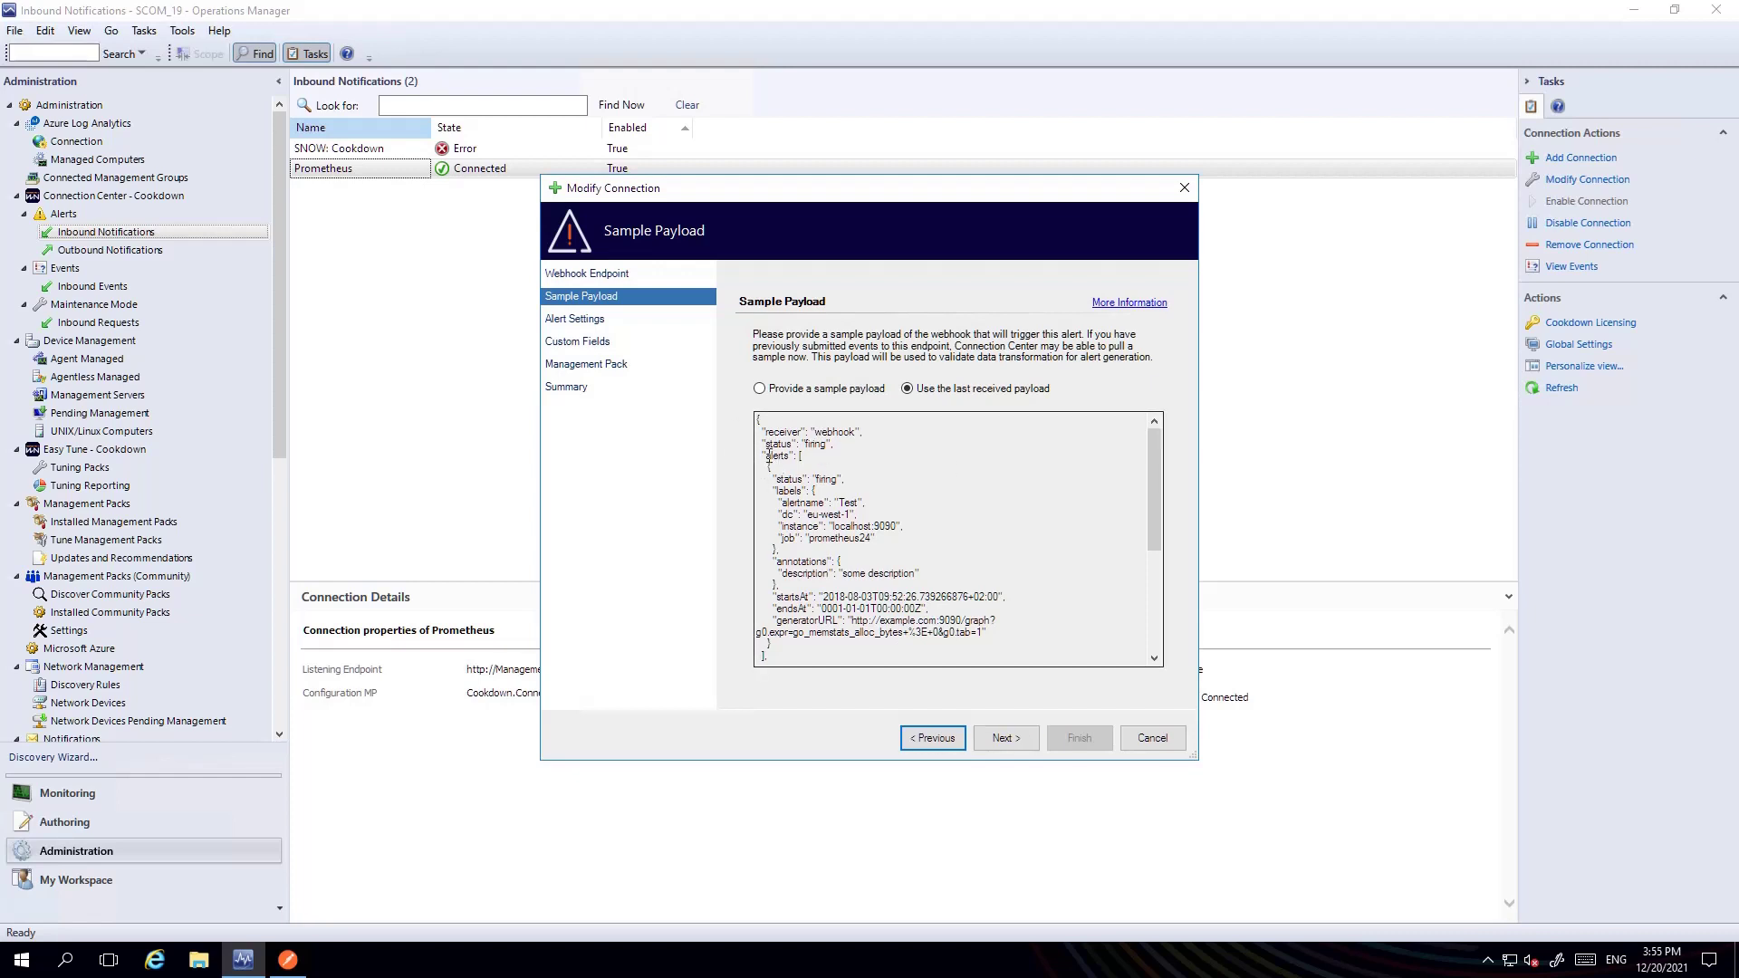
Step: Examine the sample payload's structure, focusing on the alerts, labels and alertname fields
{"action": "double_click", "coordinate": [768, 456]}
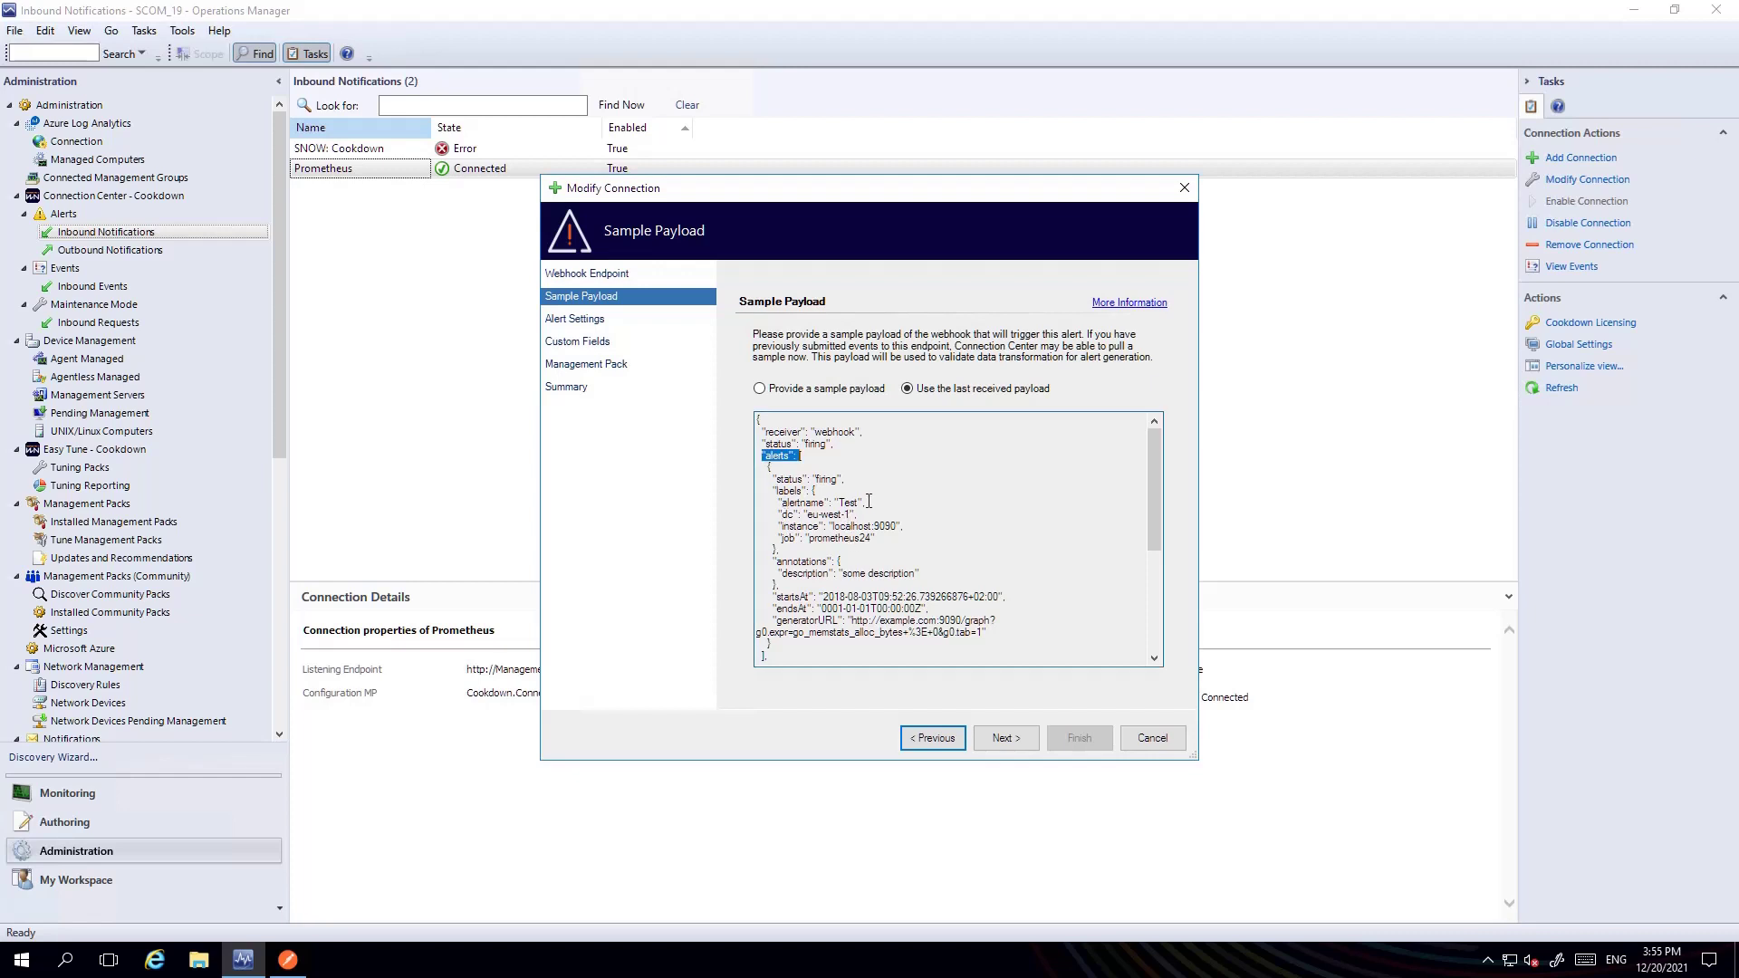
{"action": "double_click", "coordinate": [786, 491]}
{"action": "double_click", "coordinate": [801, 502]}
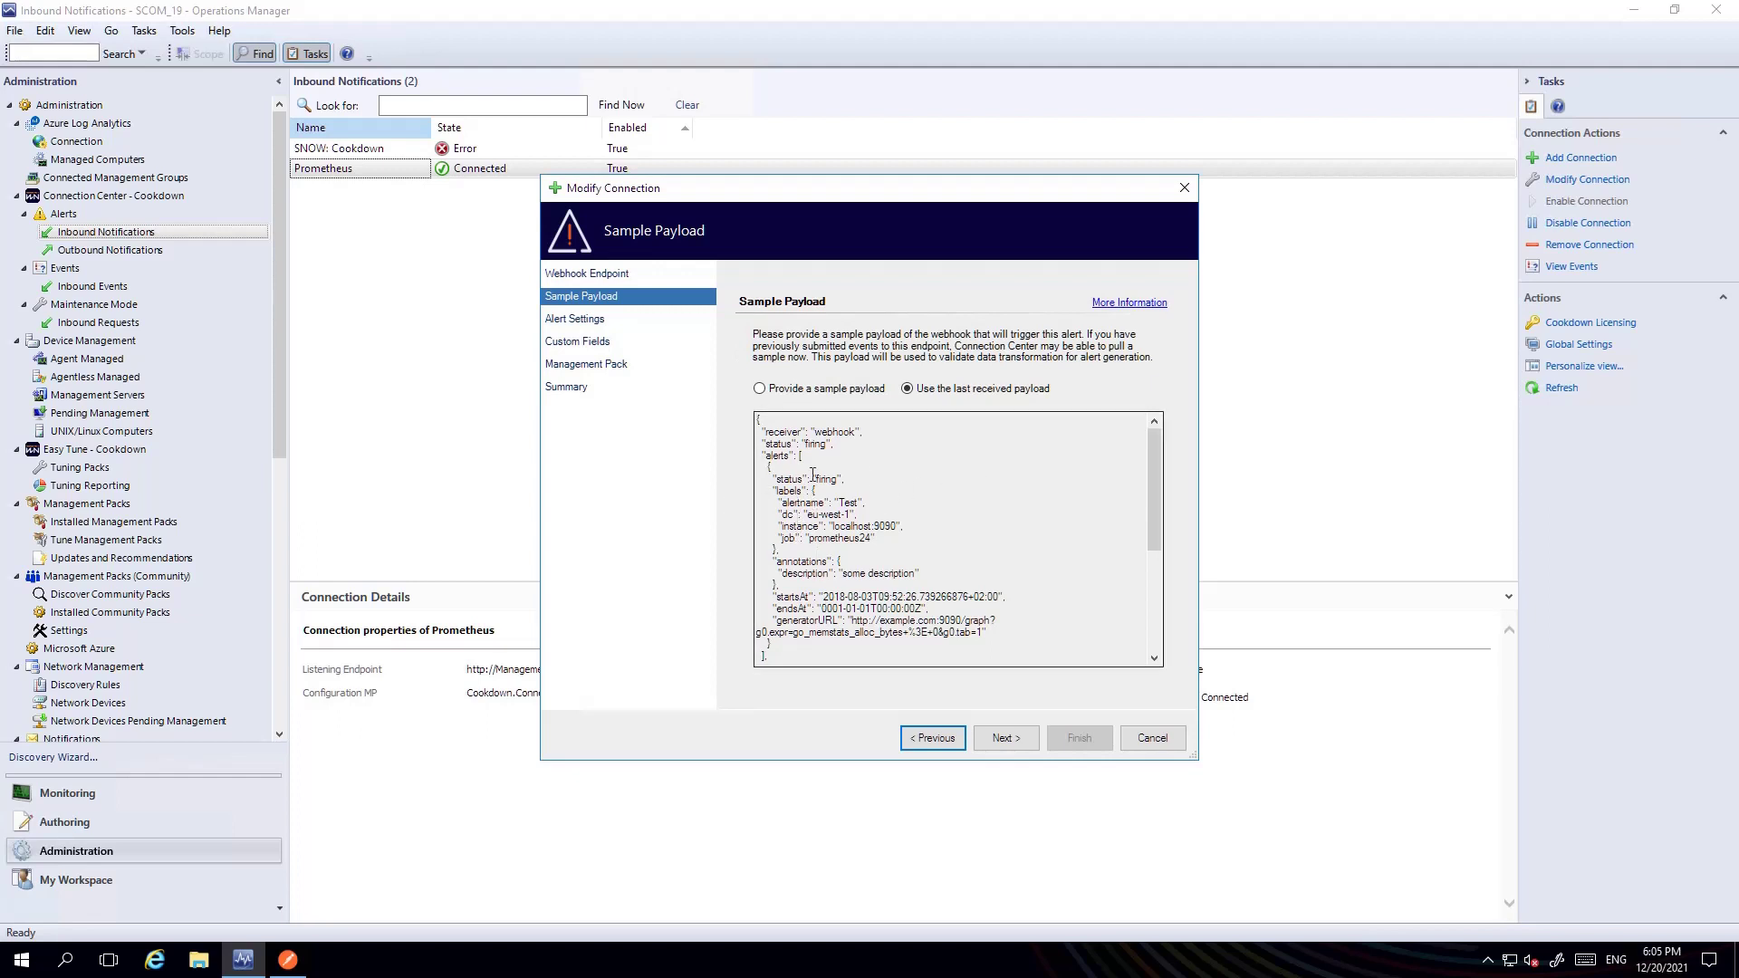
{"action": "scroll", "coordinate": [818, 478], "scroll_direction": "down", "scroll_amount": 5}
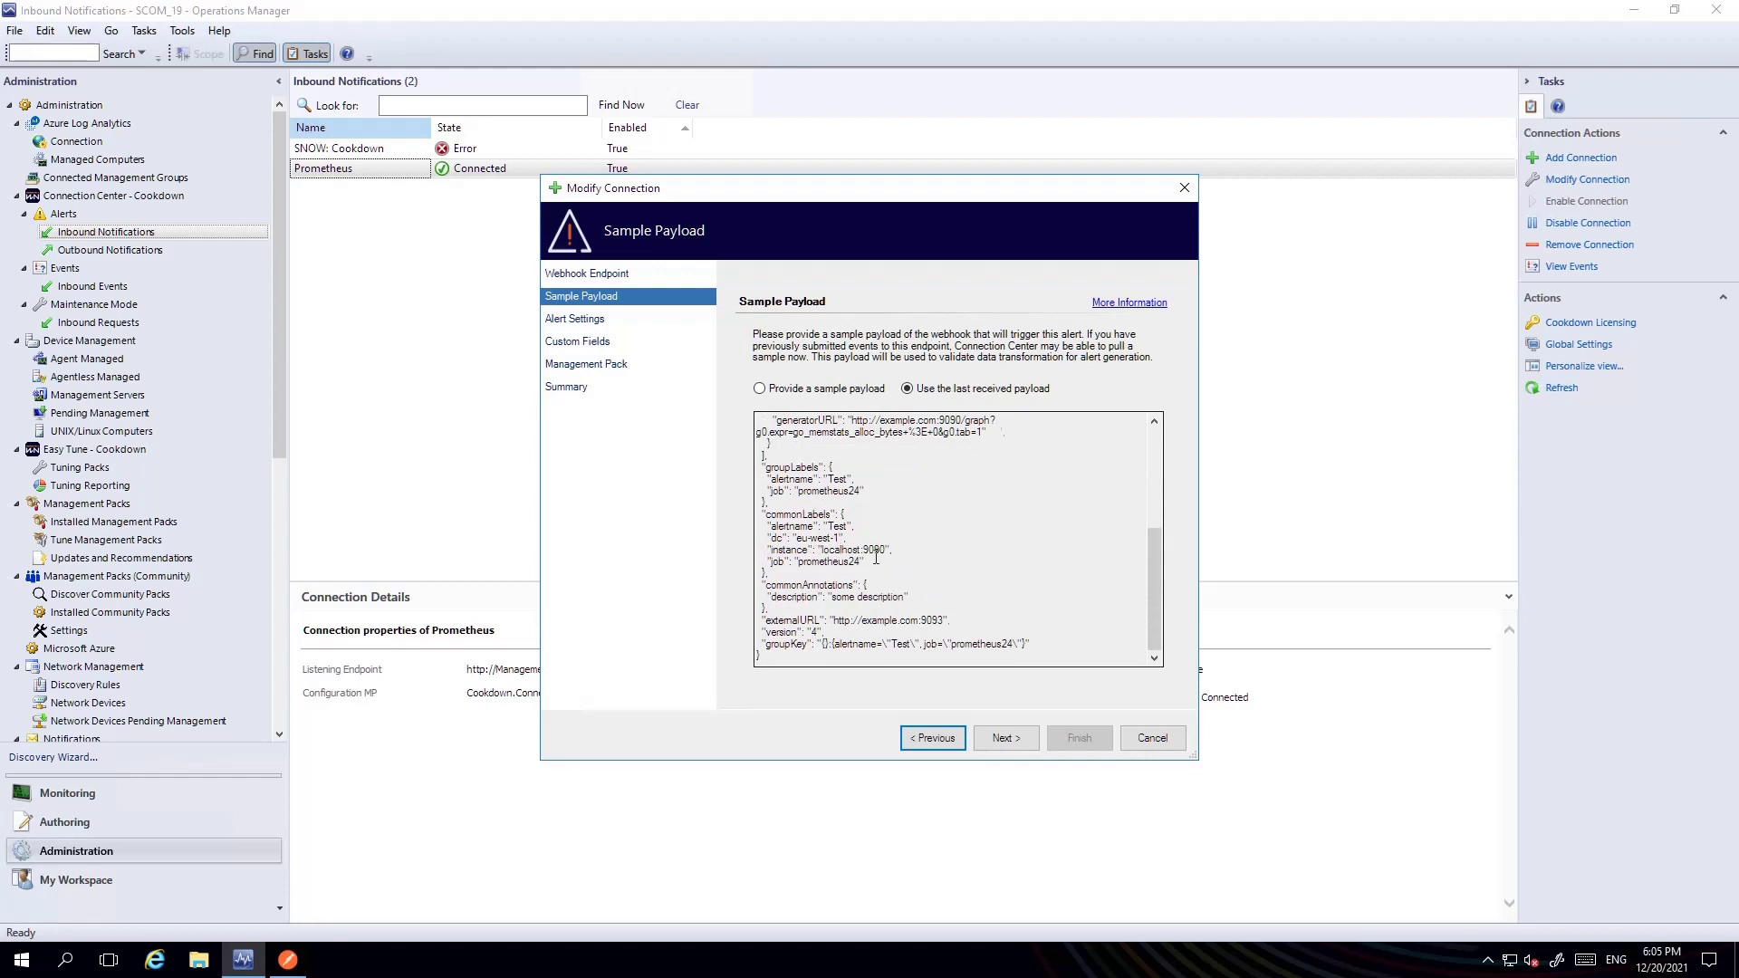
{"action": "scroll", "coordinate": [875, 549], "scroll_direction": "up", "scroll_amount": 5}
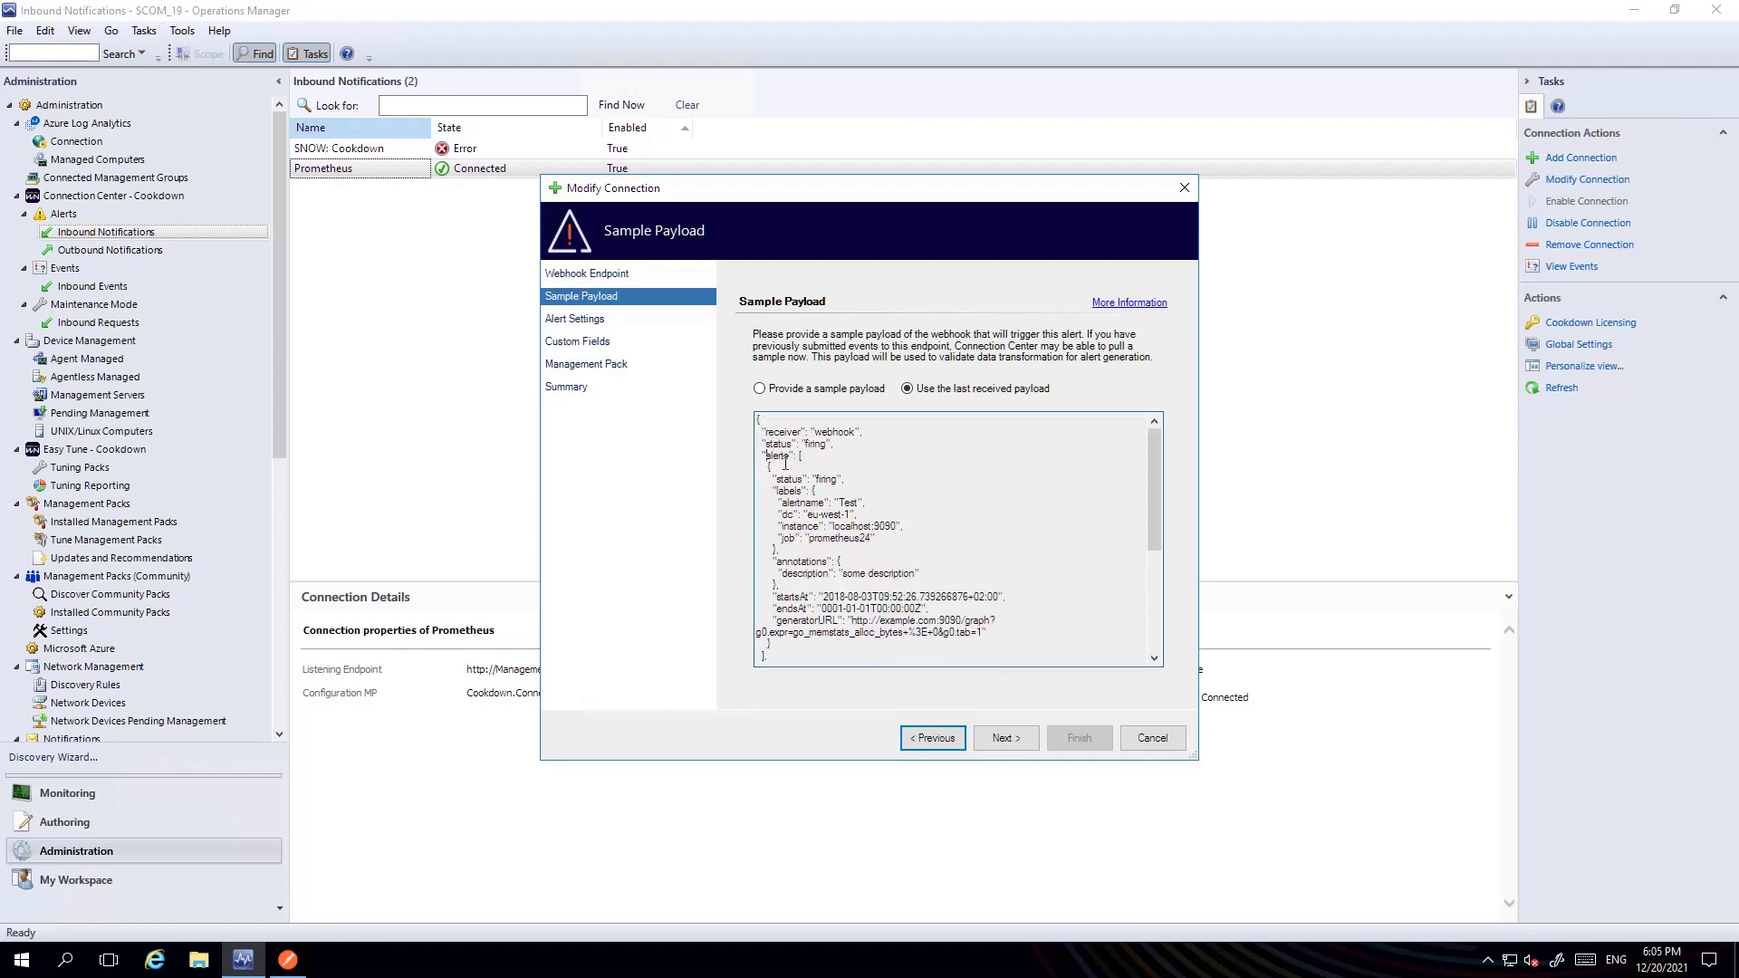
{"action": "left_click_drag", "start_coordinate": [766, 457], "coordinate": [786, 460]}
{"action": "left_click_drag", "start_coordinate": [779, 491], "coordinate": [812, 492]}
Step: Replace the default alert description template in the alert settings with "An alert has been recieved titled"
{"action": "left_click", "coordinate": [1003, 739]}
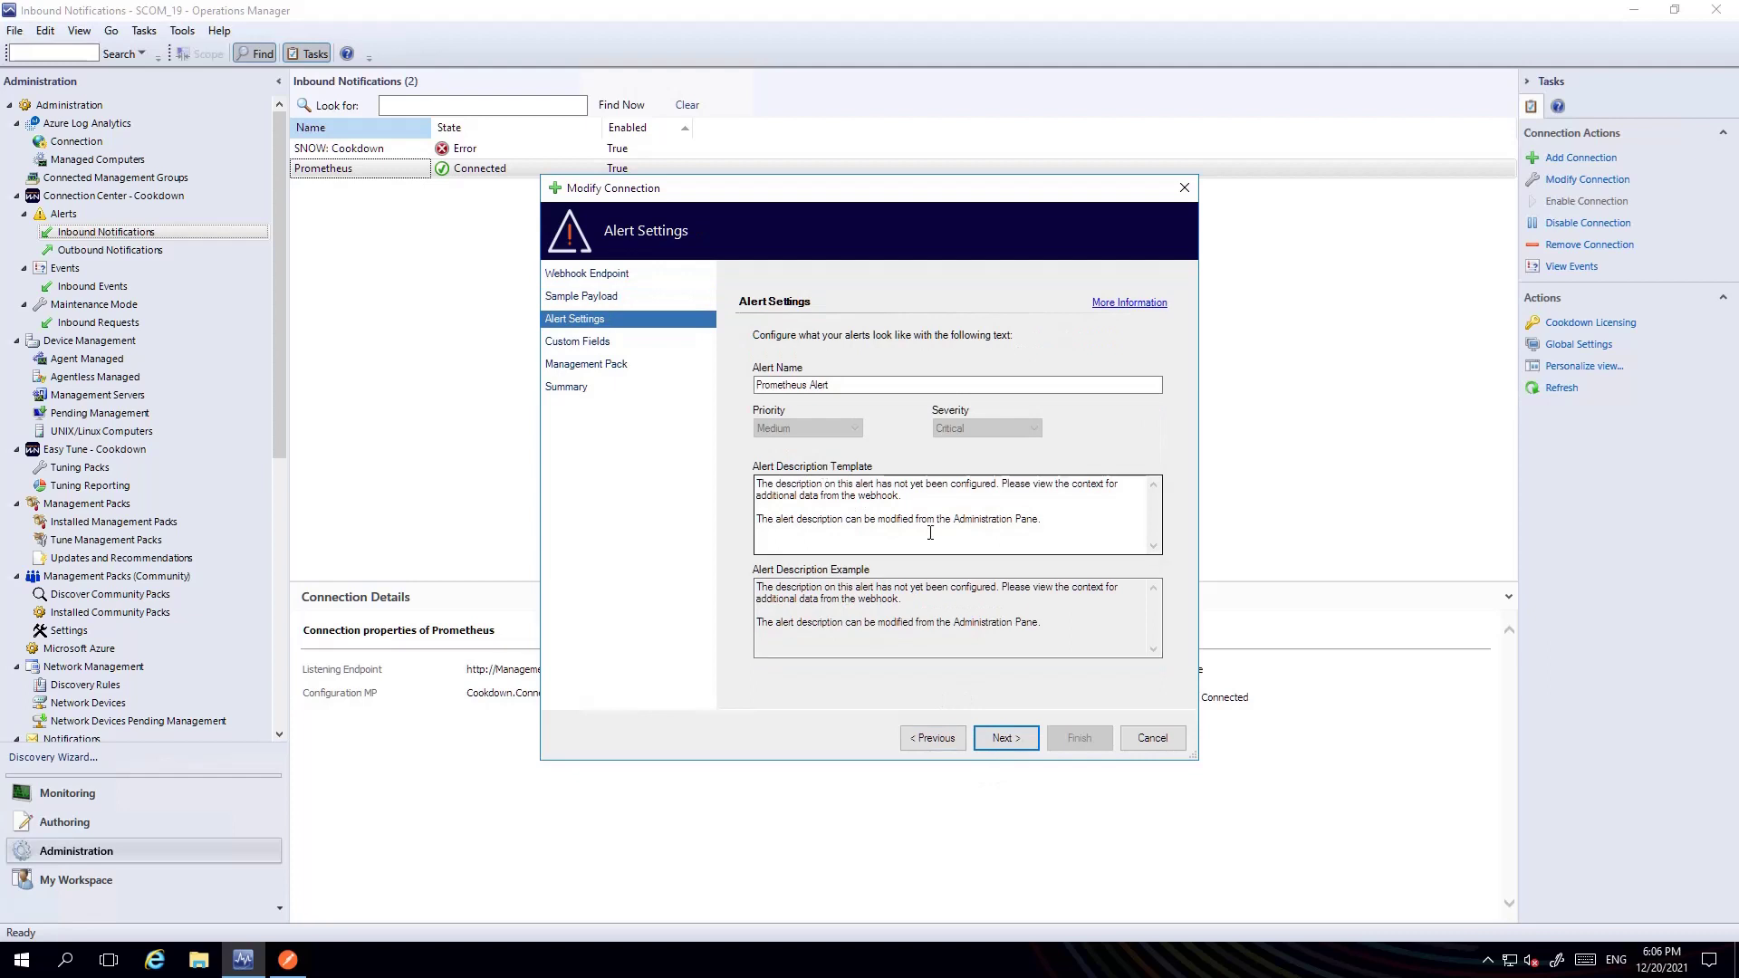
{"action": "left_click", "coordinate": [1048, 535]}
{"action": "key", "text": "ctrl+a"}
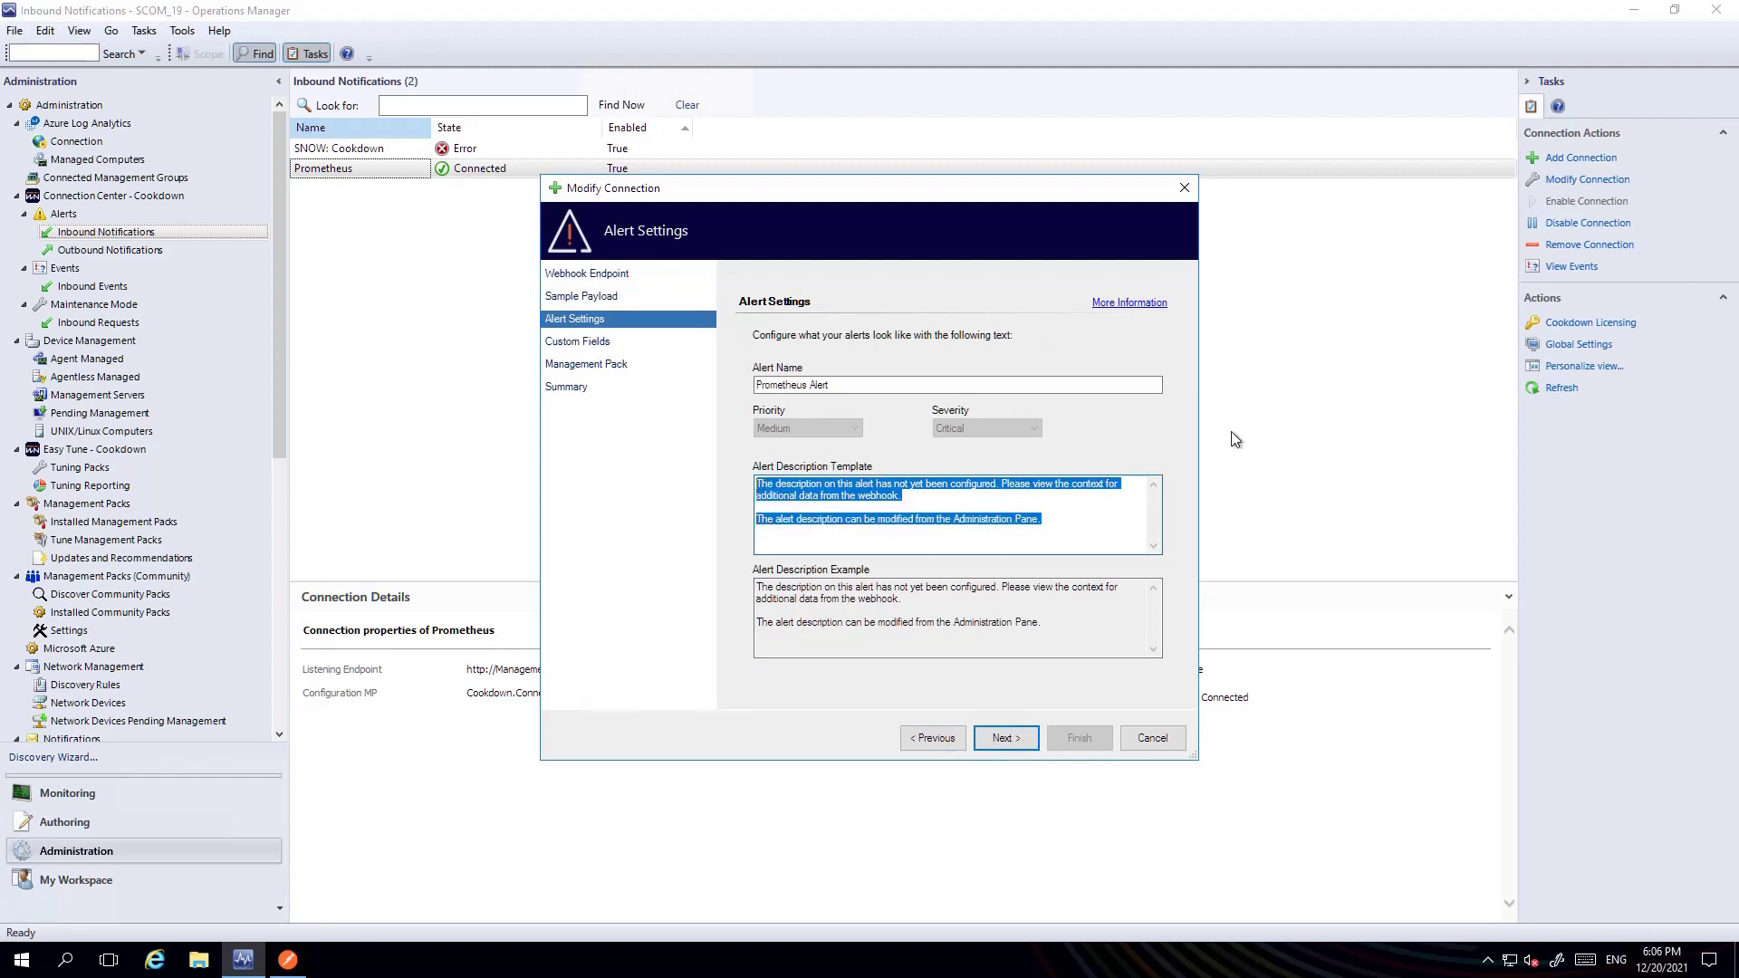
{"action": "key", "text": "Delete"}
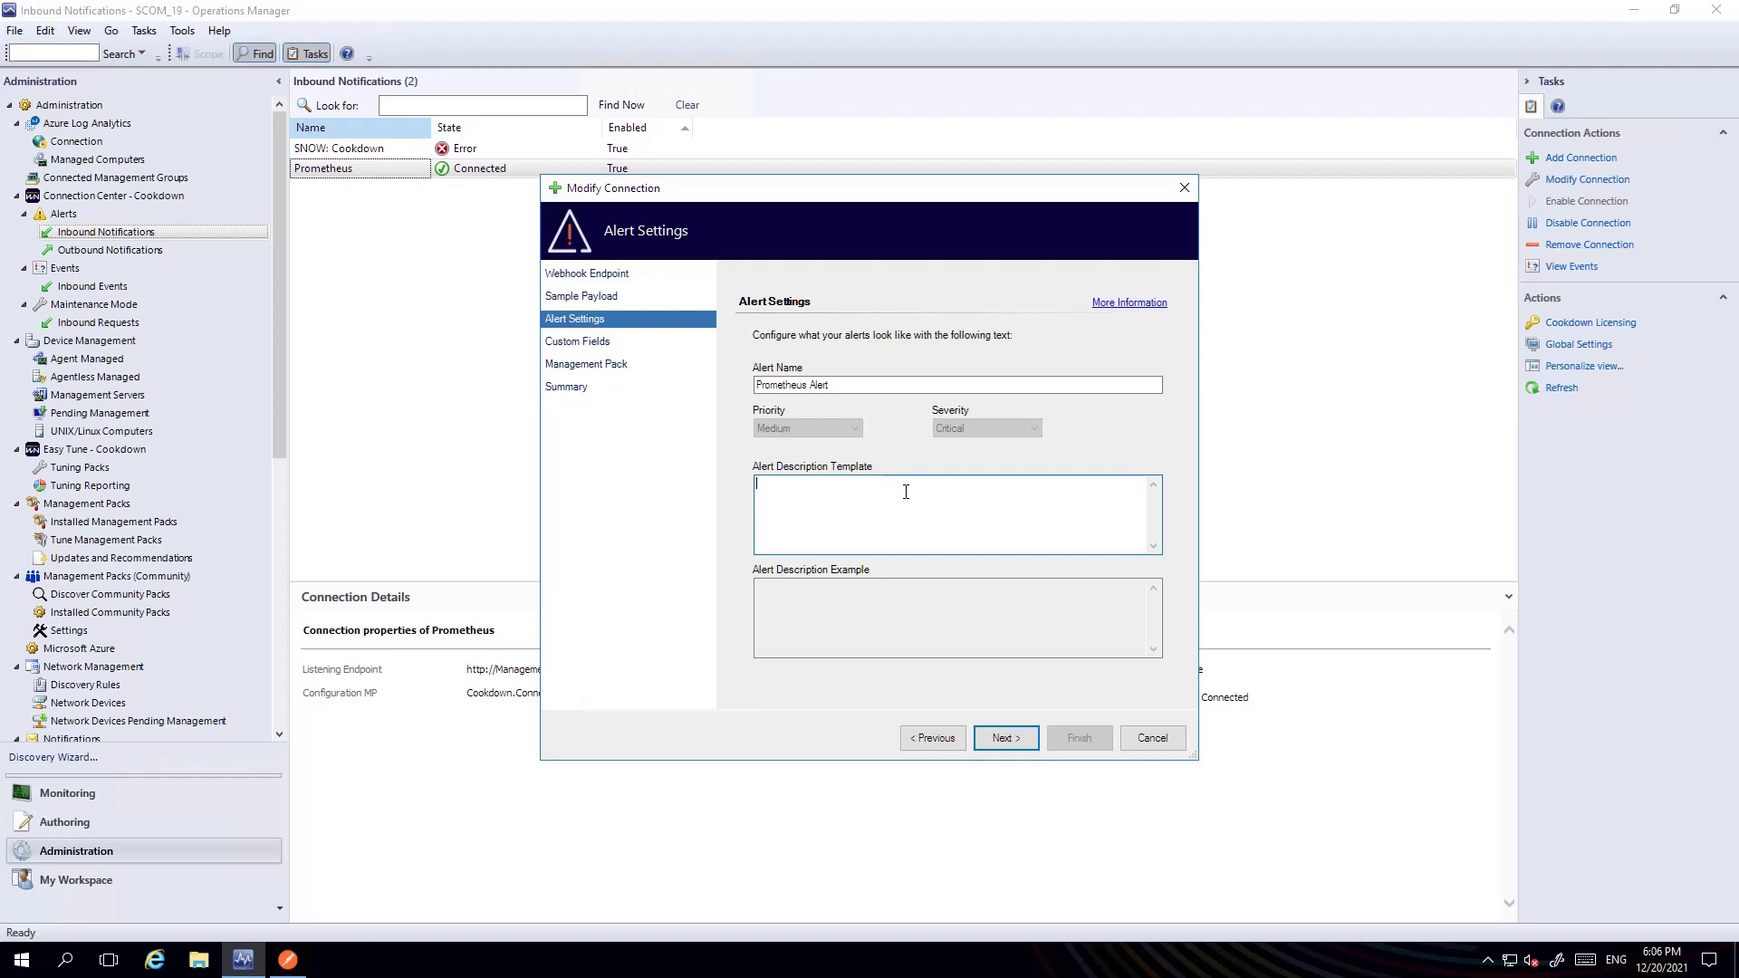
{"action": "type", "text": "An alert has been reciev"}
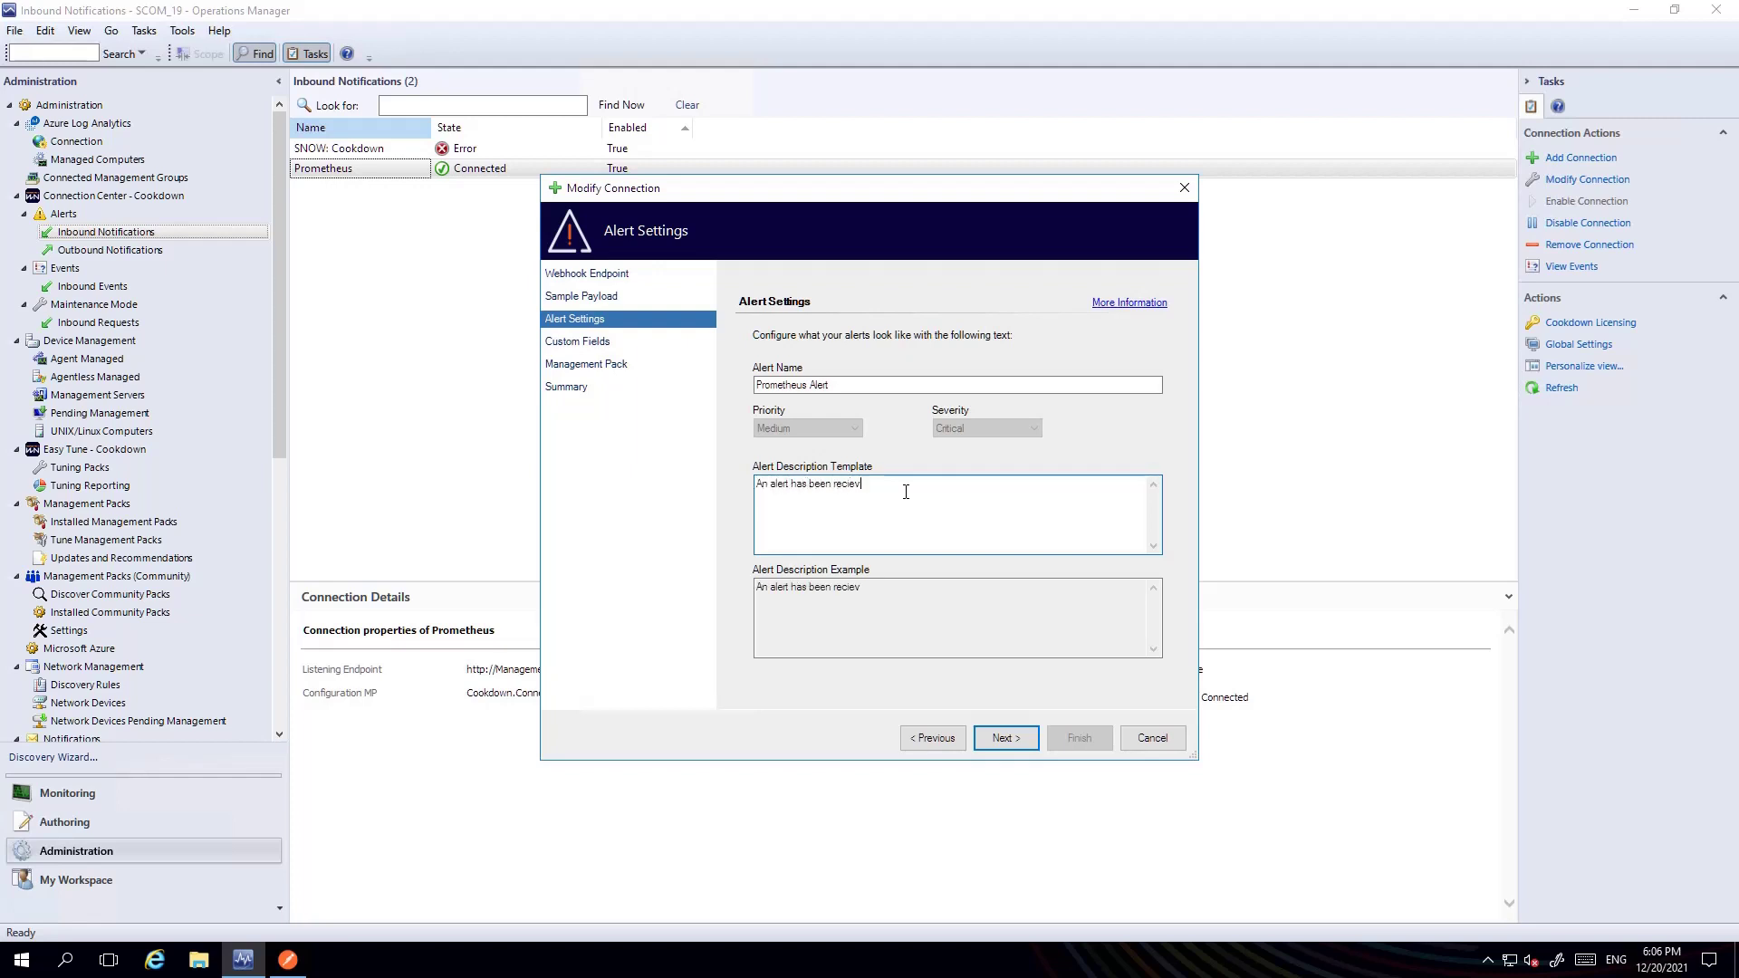
{"action": "type", "text": "ed from"}
{"action": "key", "text": "ctrl+shift+Left"}
{"action": "type", "text": "titled"}
Step: Append the variable {{alerts}} to the alert description template and inspect how it renders in the description example
{"action": "type", "text": "{{"}
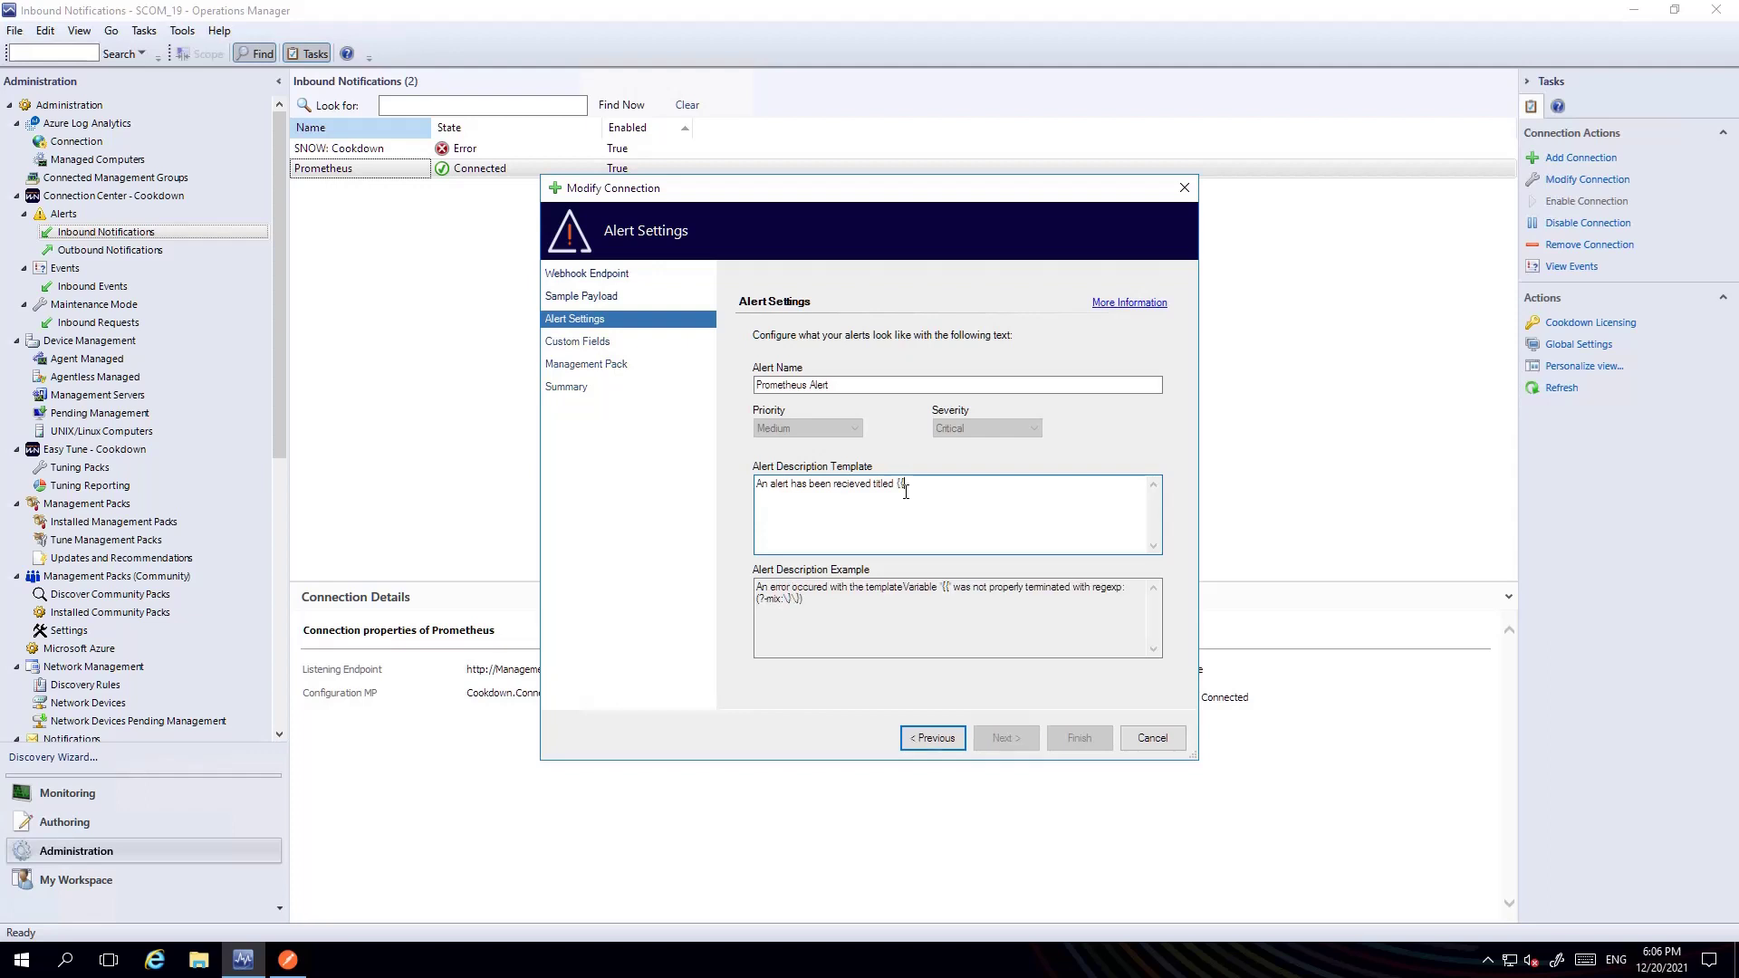
{"action": "type", "text": "alerts"}
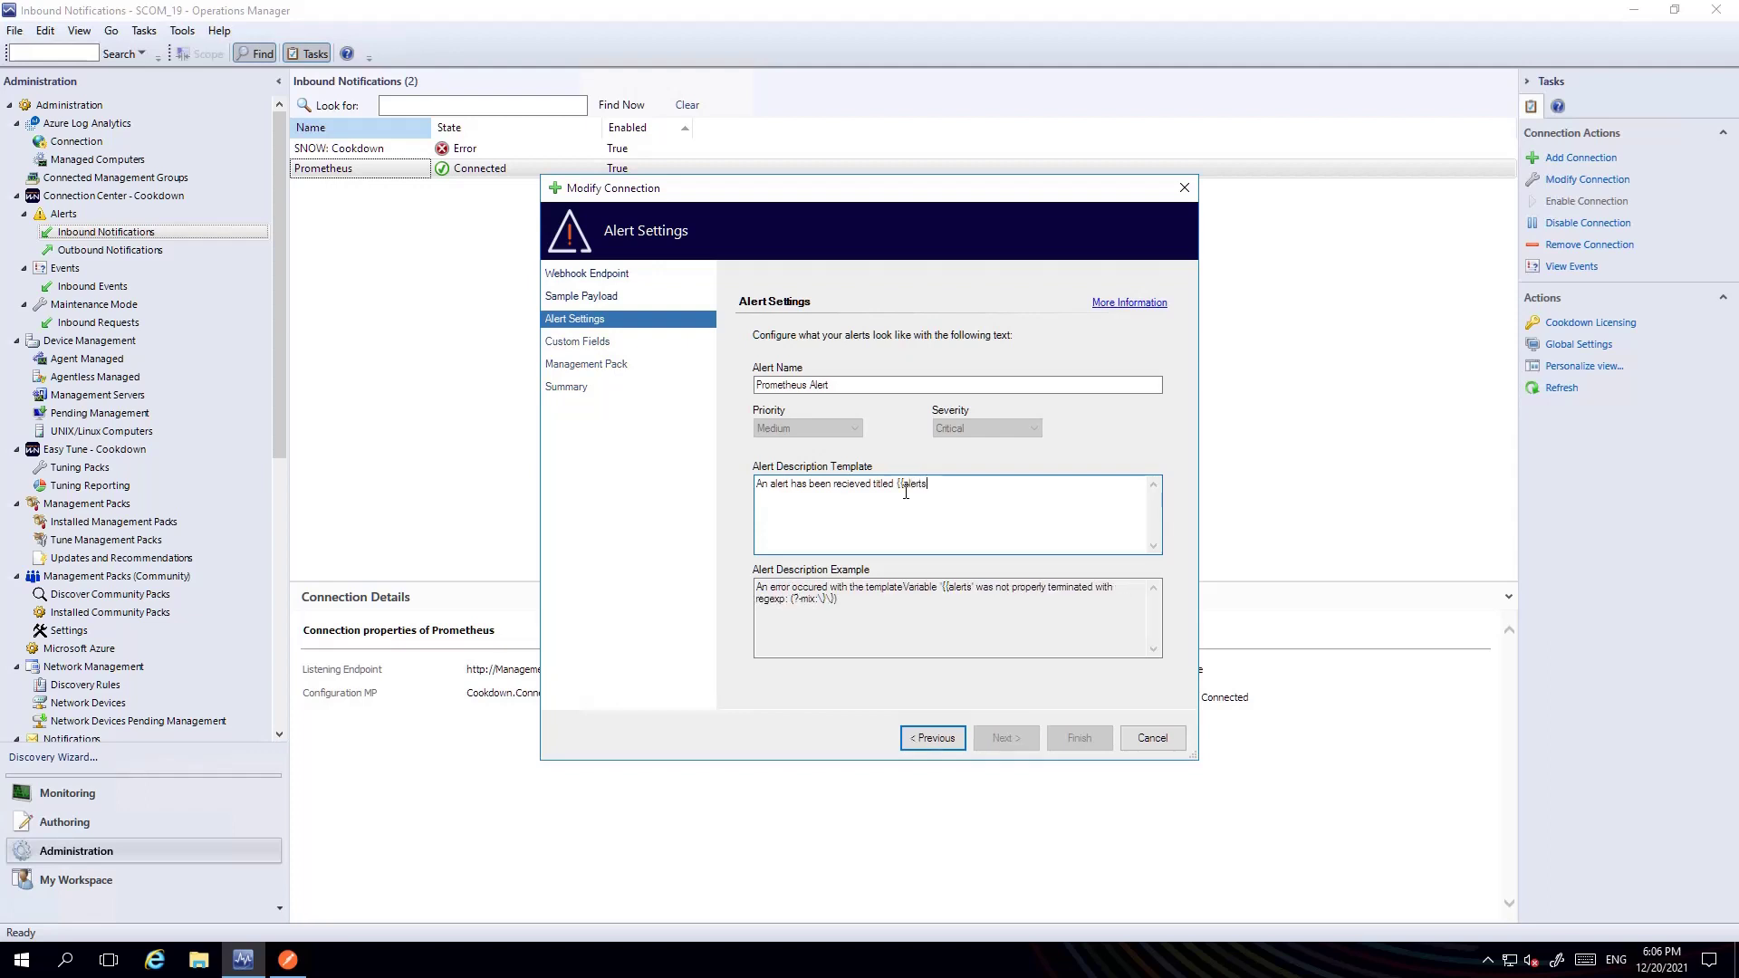
{"action": "type", "text": "}}"}
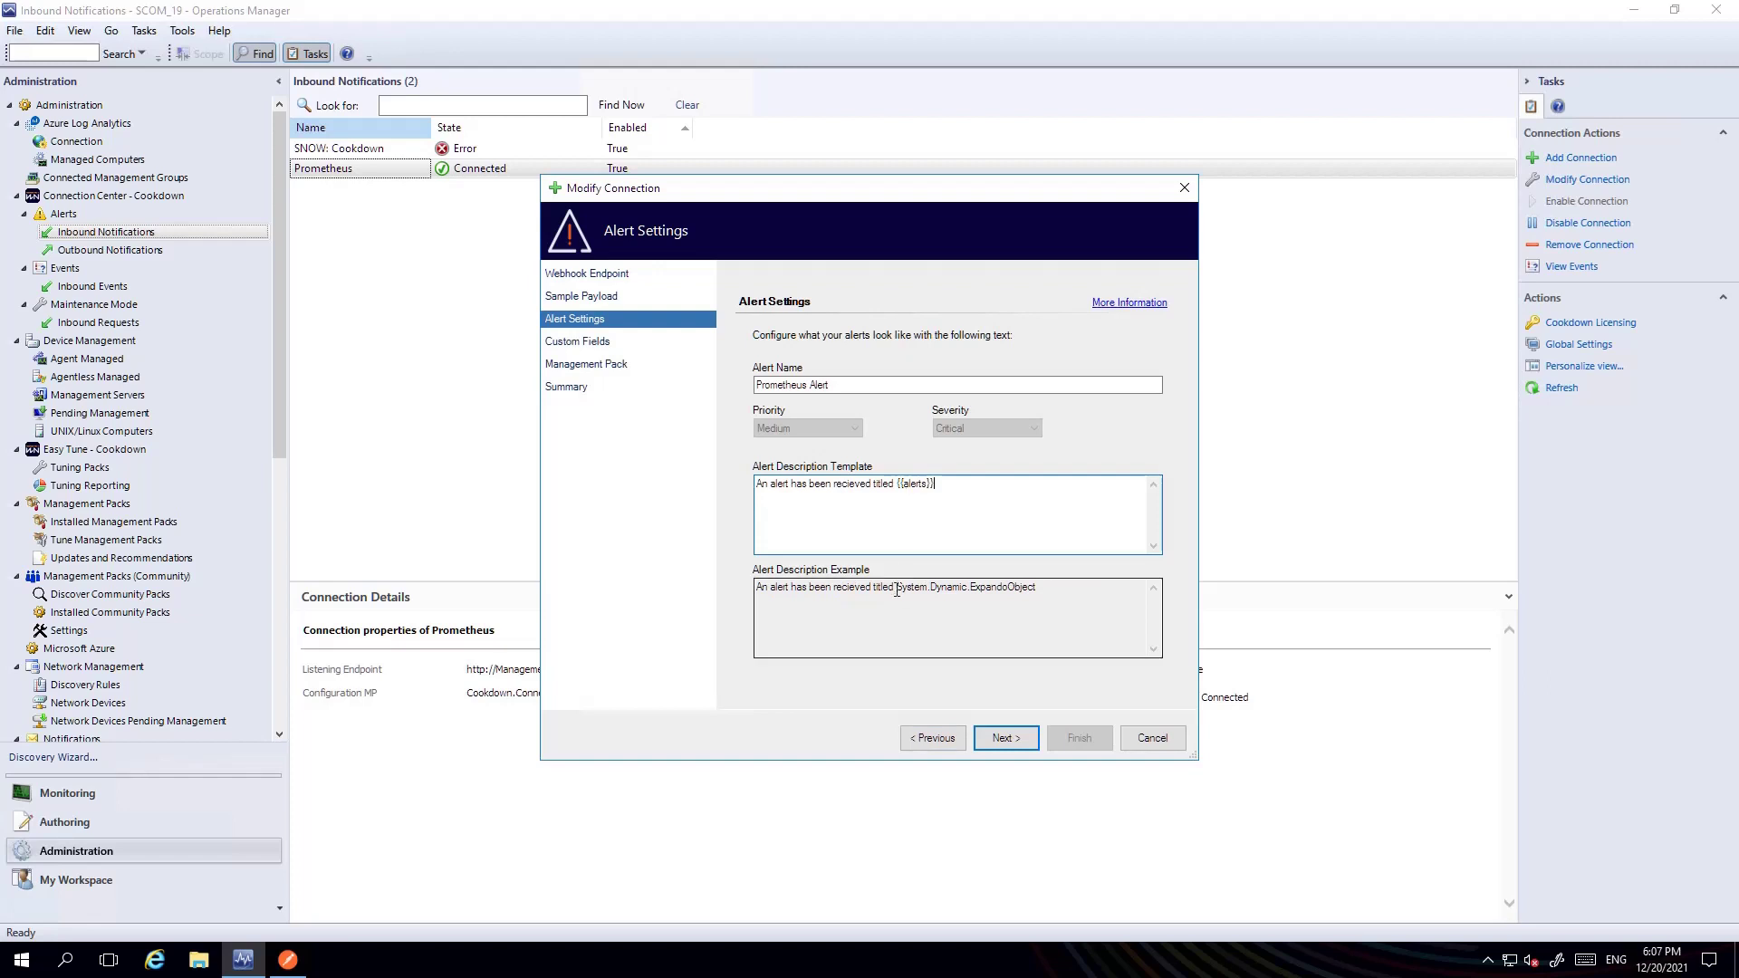
{"action": "left_click_drag", "start_coordinate": [895, 587], "coordinate": [977, 599]}
{"action": "left_click", "coordinate": [1042, 592]}
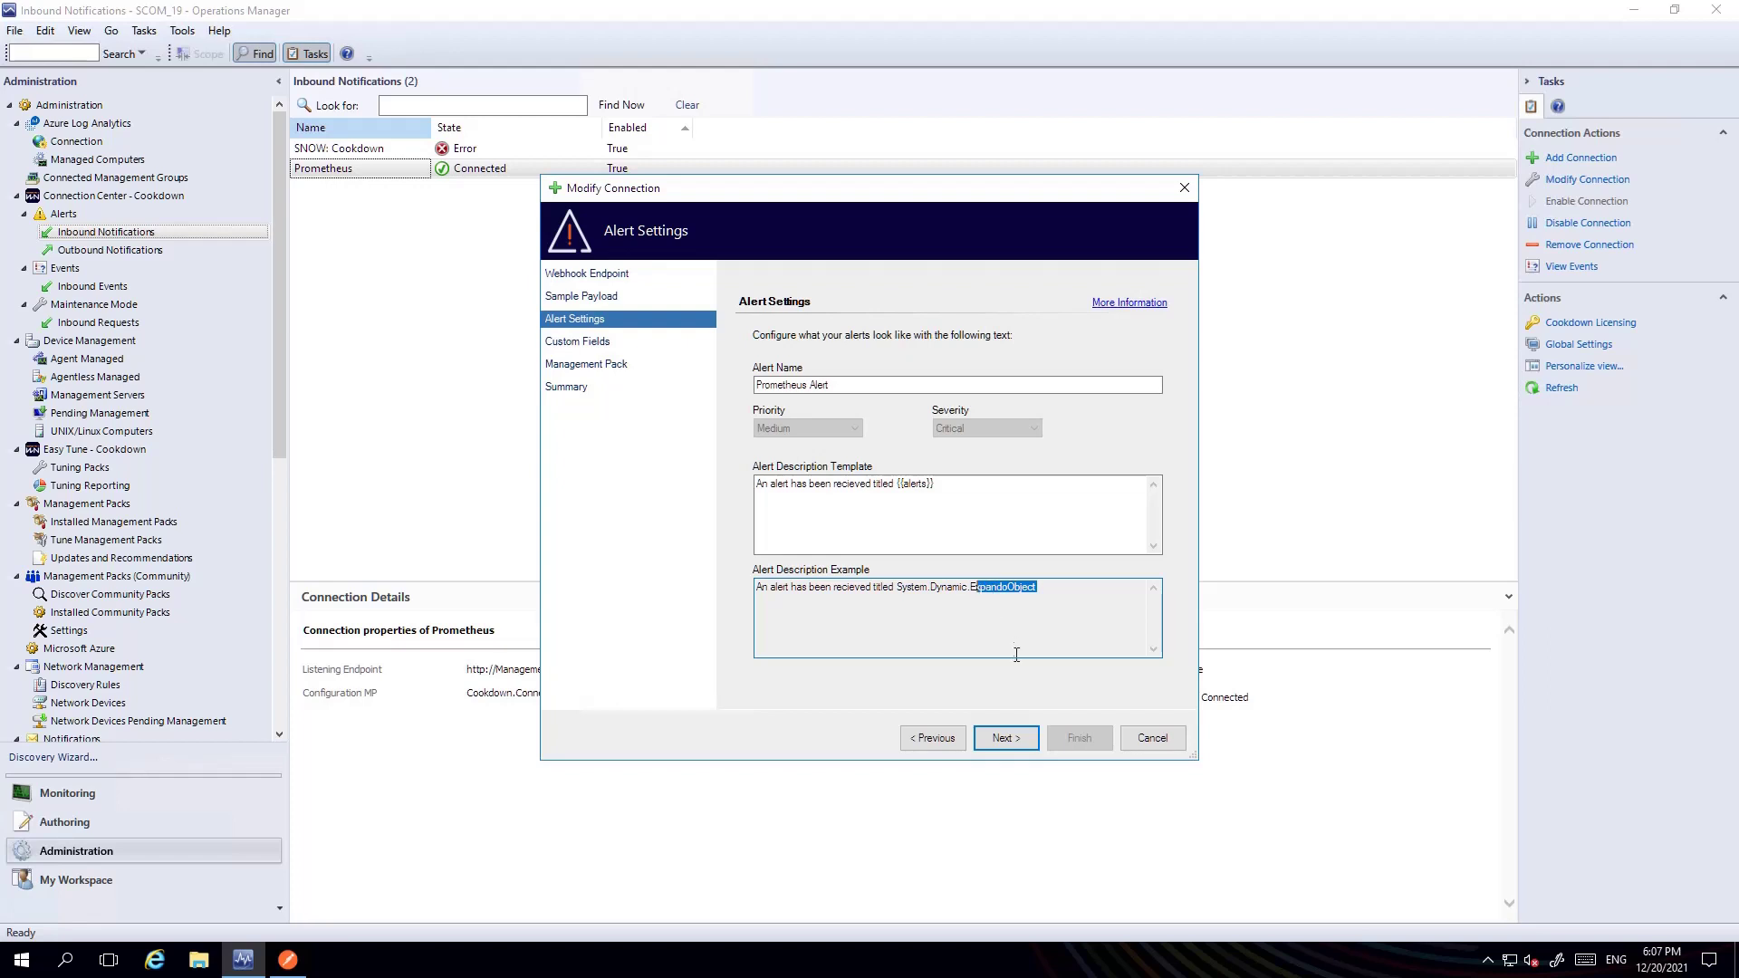
Step: Extend the alerts variable in the alert description template to {{alerts[0].labels.alertname}}
{"action": "left_click", "coordinate": [960, 499]}
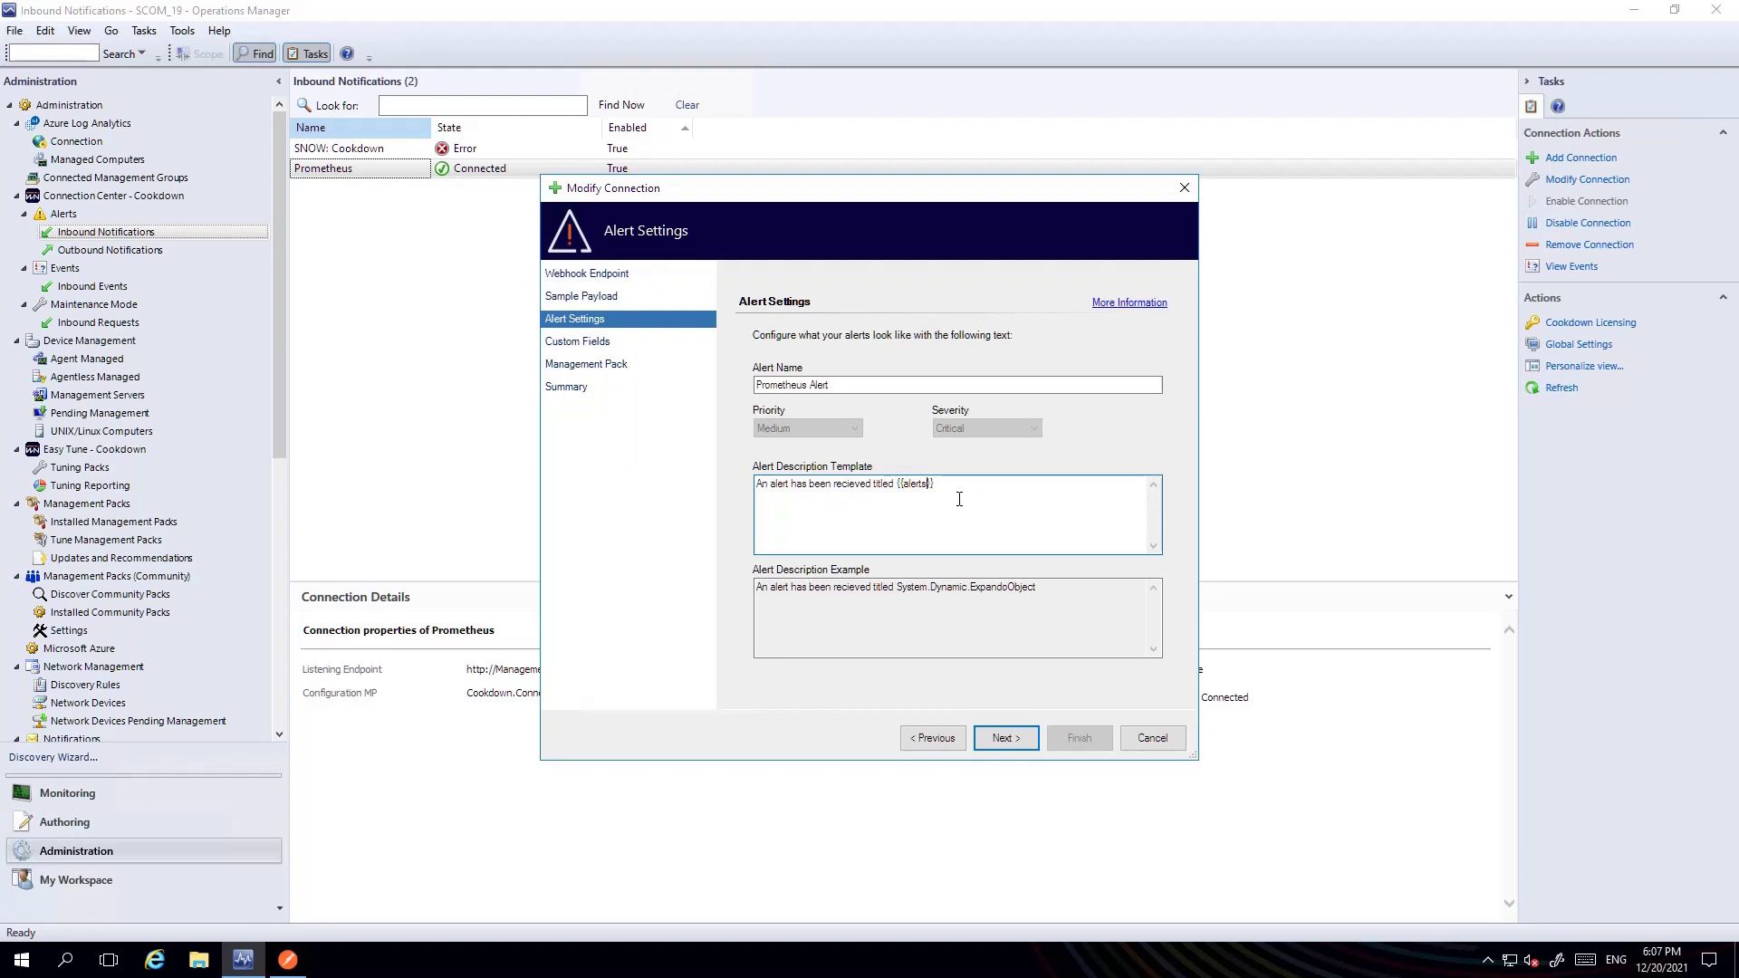
{"action": "type", "text": "[0]"}
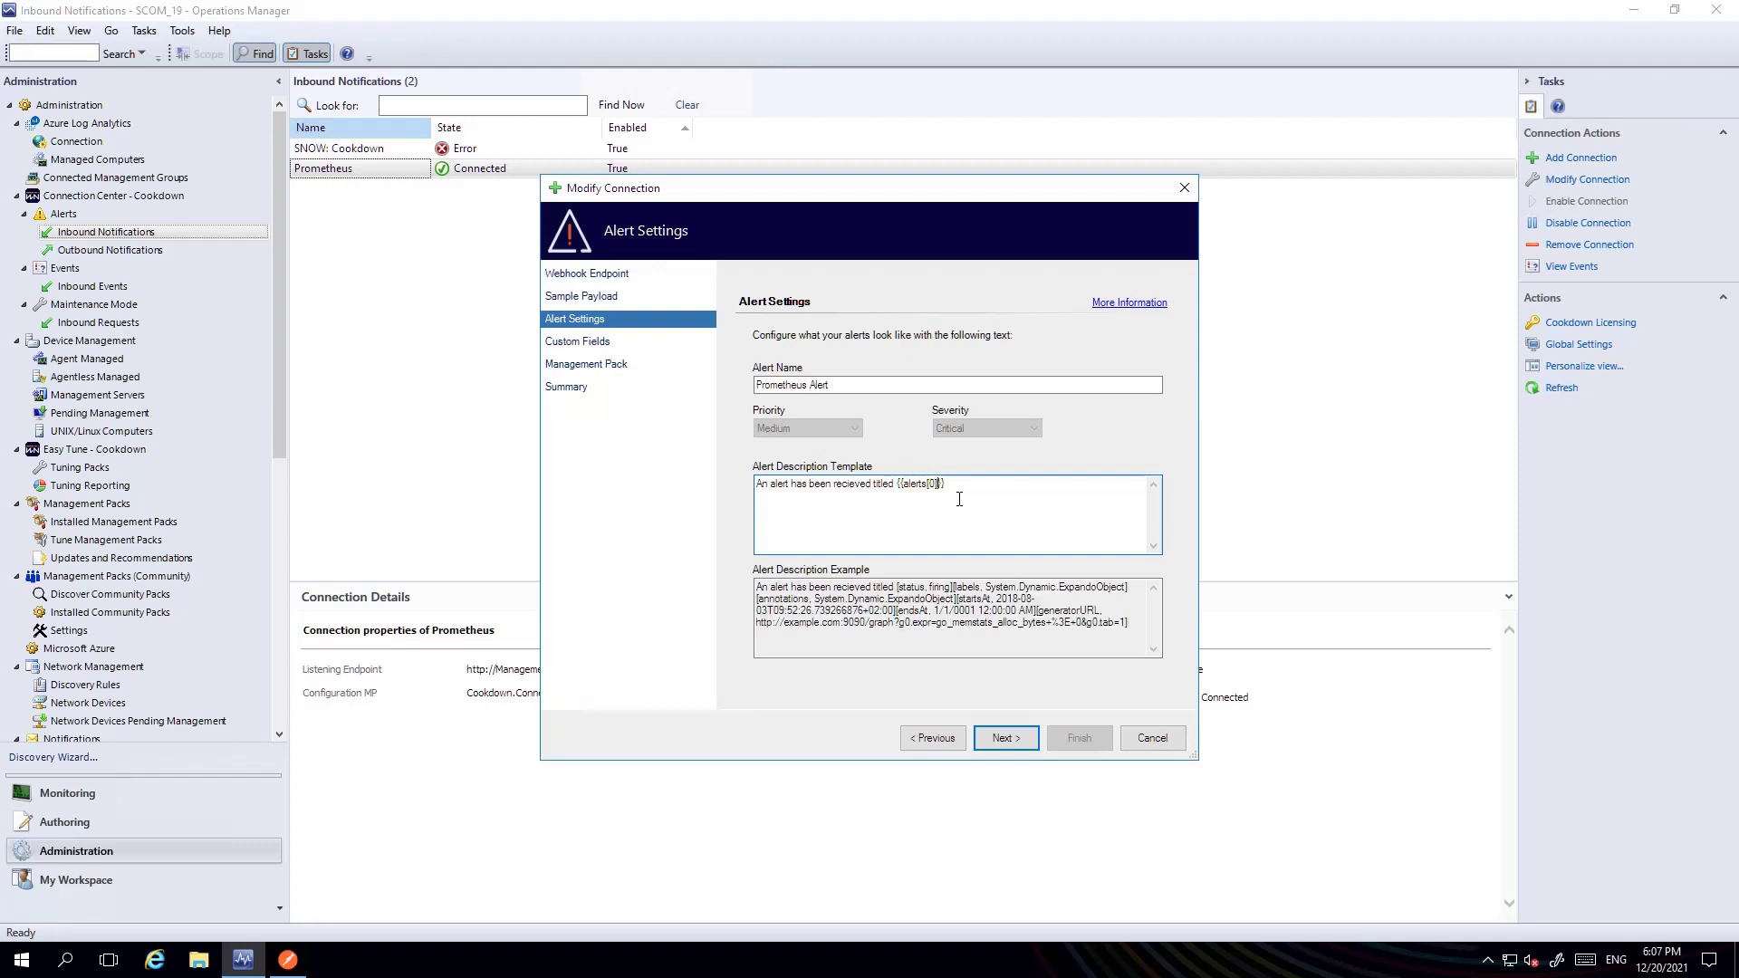
{"action": "type", "text": ".labels"}
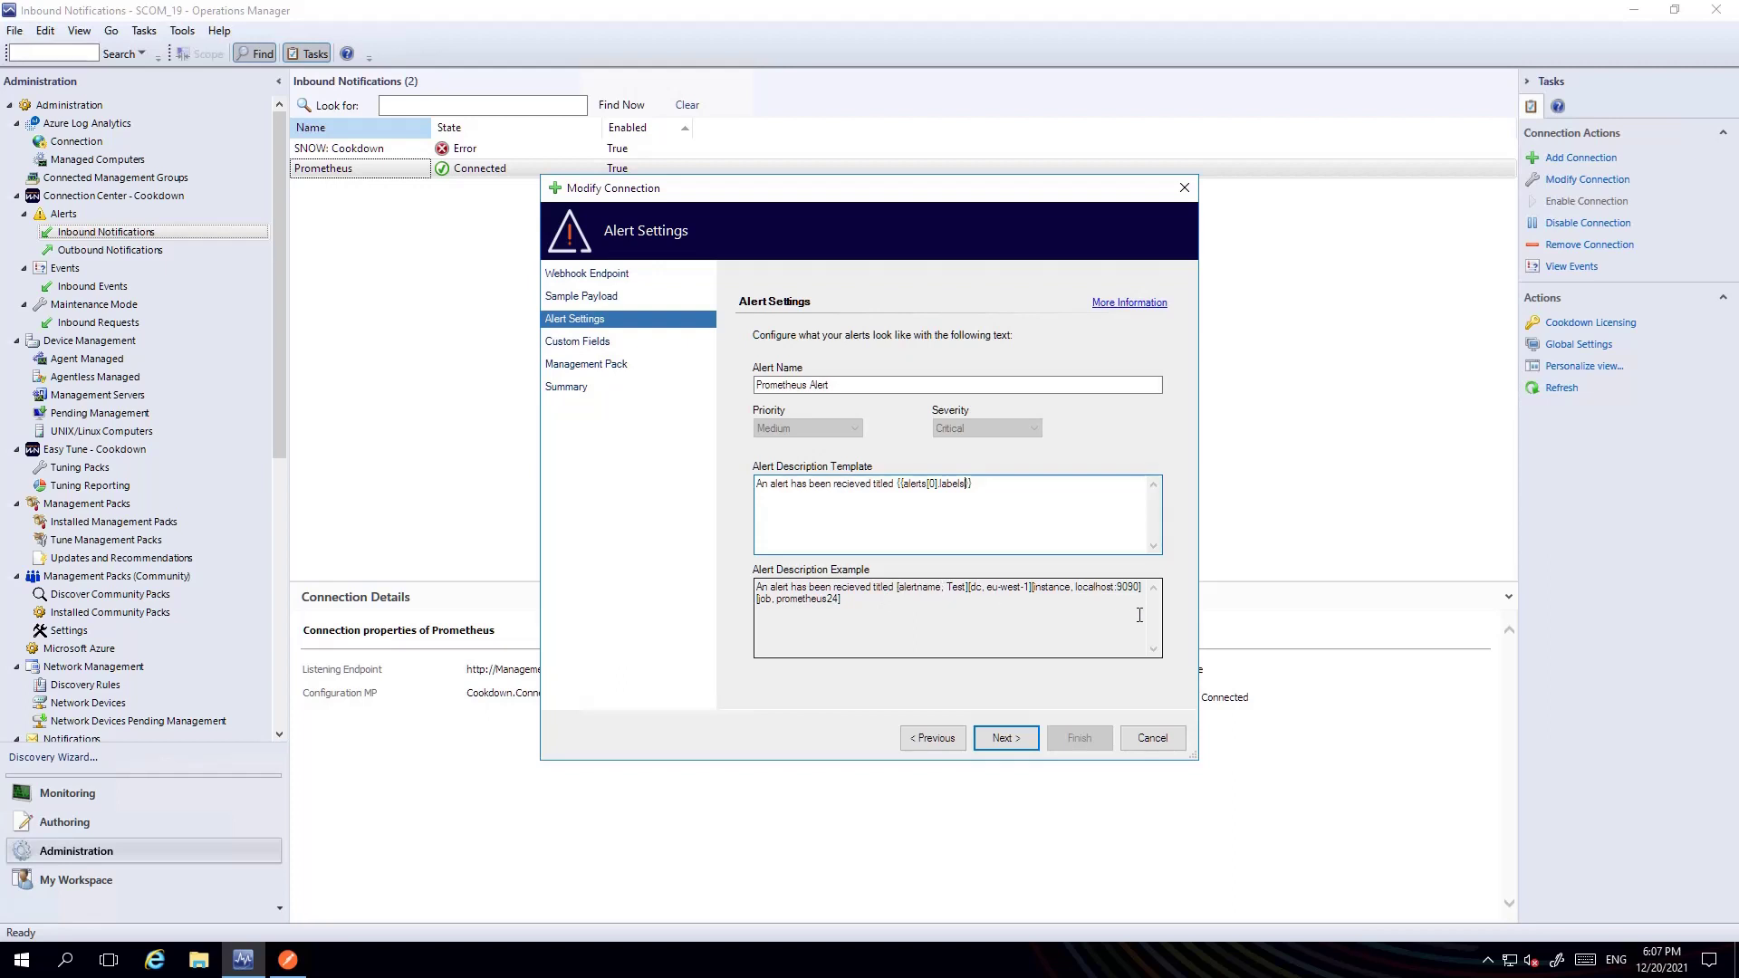
{"action": "type", "text": ".ale"}
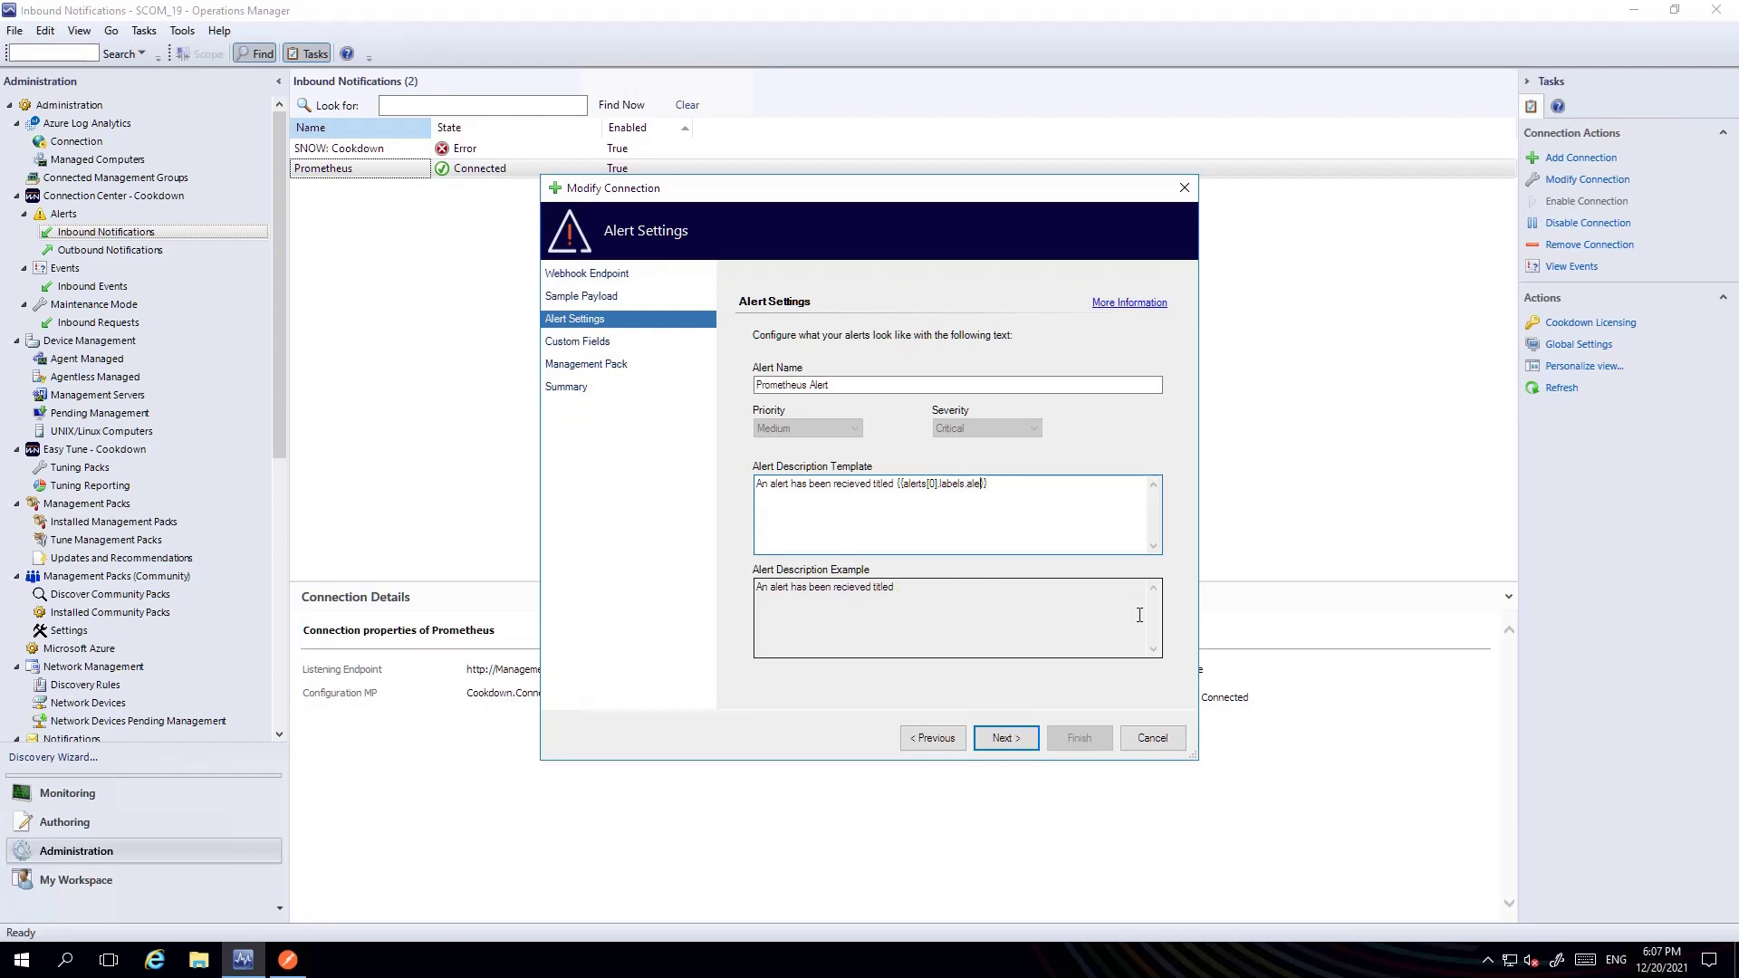
{"action": "type", "text": "rtname"}
Step: Enclose the alertname variable in the alert description template in double quotes
{"action": "left_click", "coordinate": [898, 483]}
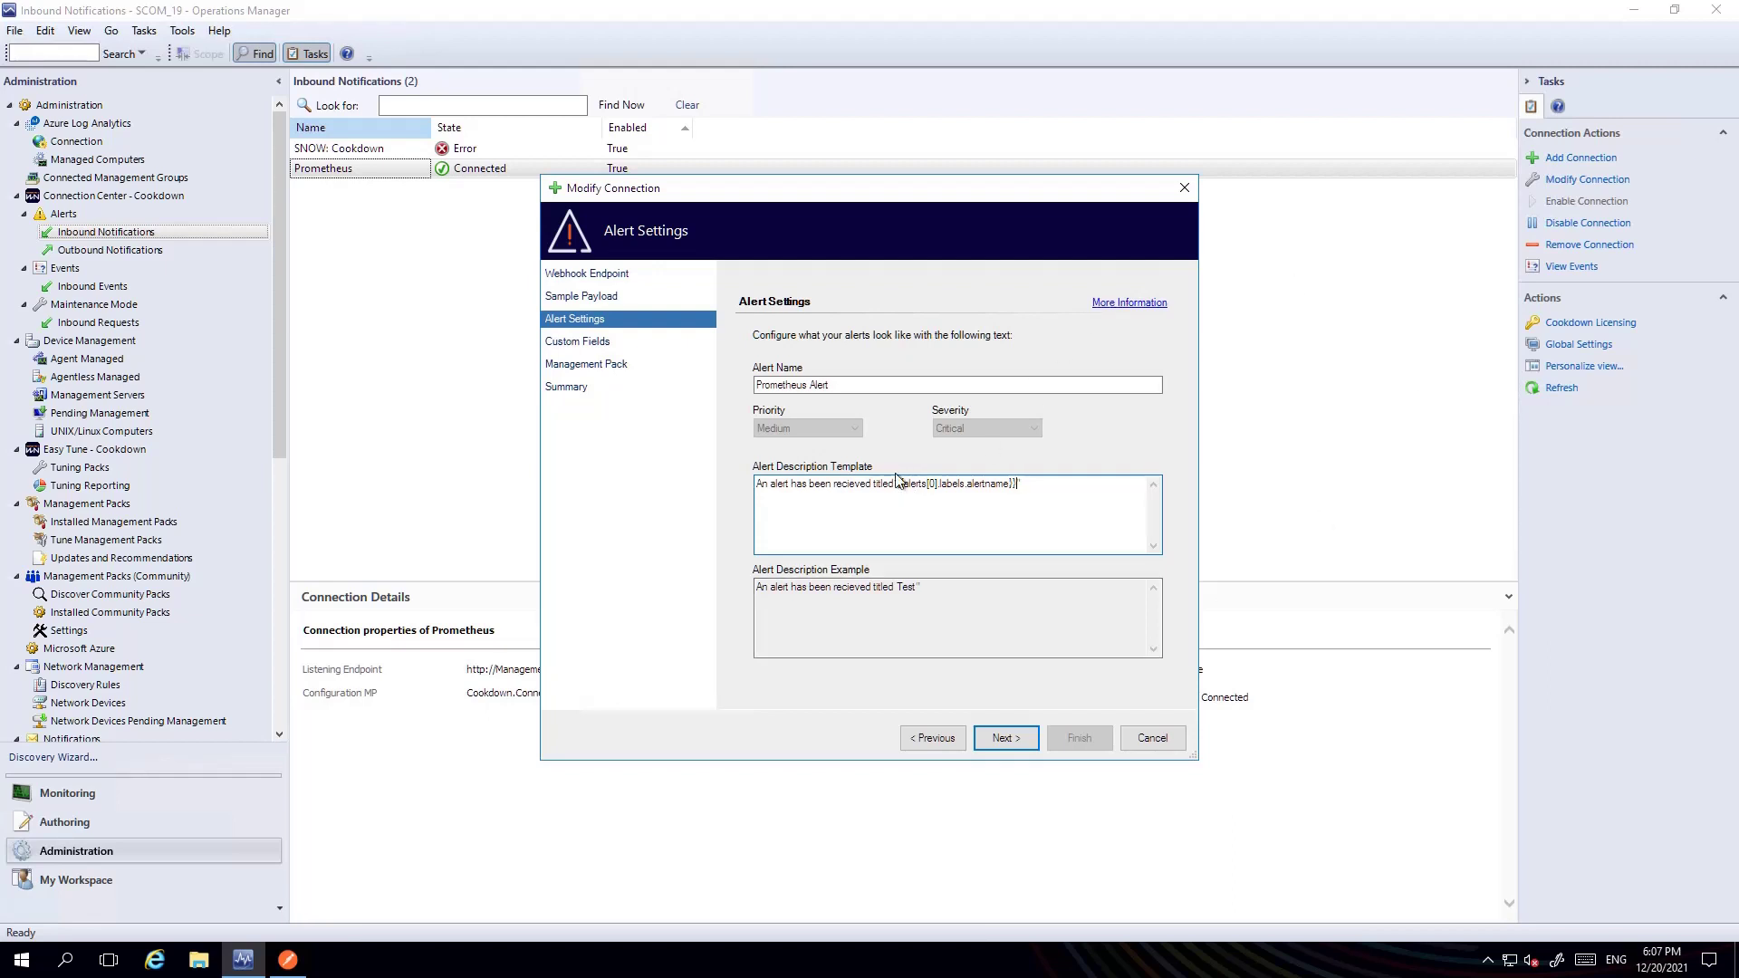
{"action": "type", "text": "\""}
{"action": "key", "text": "End"}
Step: Append from "{{alerts[0].labels.instance}}" to the end of the alert description template
{"action": "type", "text": "from"}
{"action": "type", "text": " \""}
{"action": "type", "text": "[["}
{"action": "type", "text": "{{alerts"}
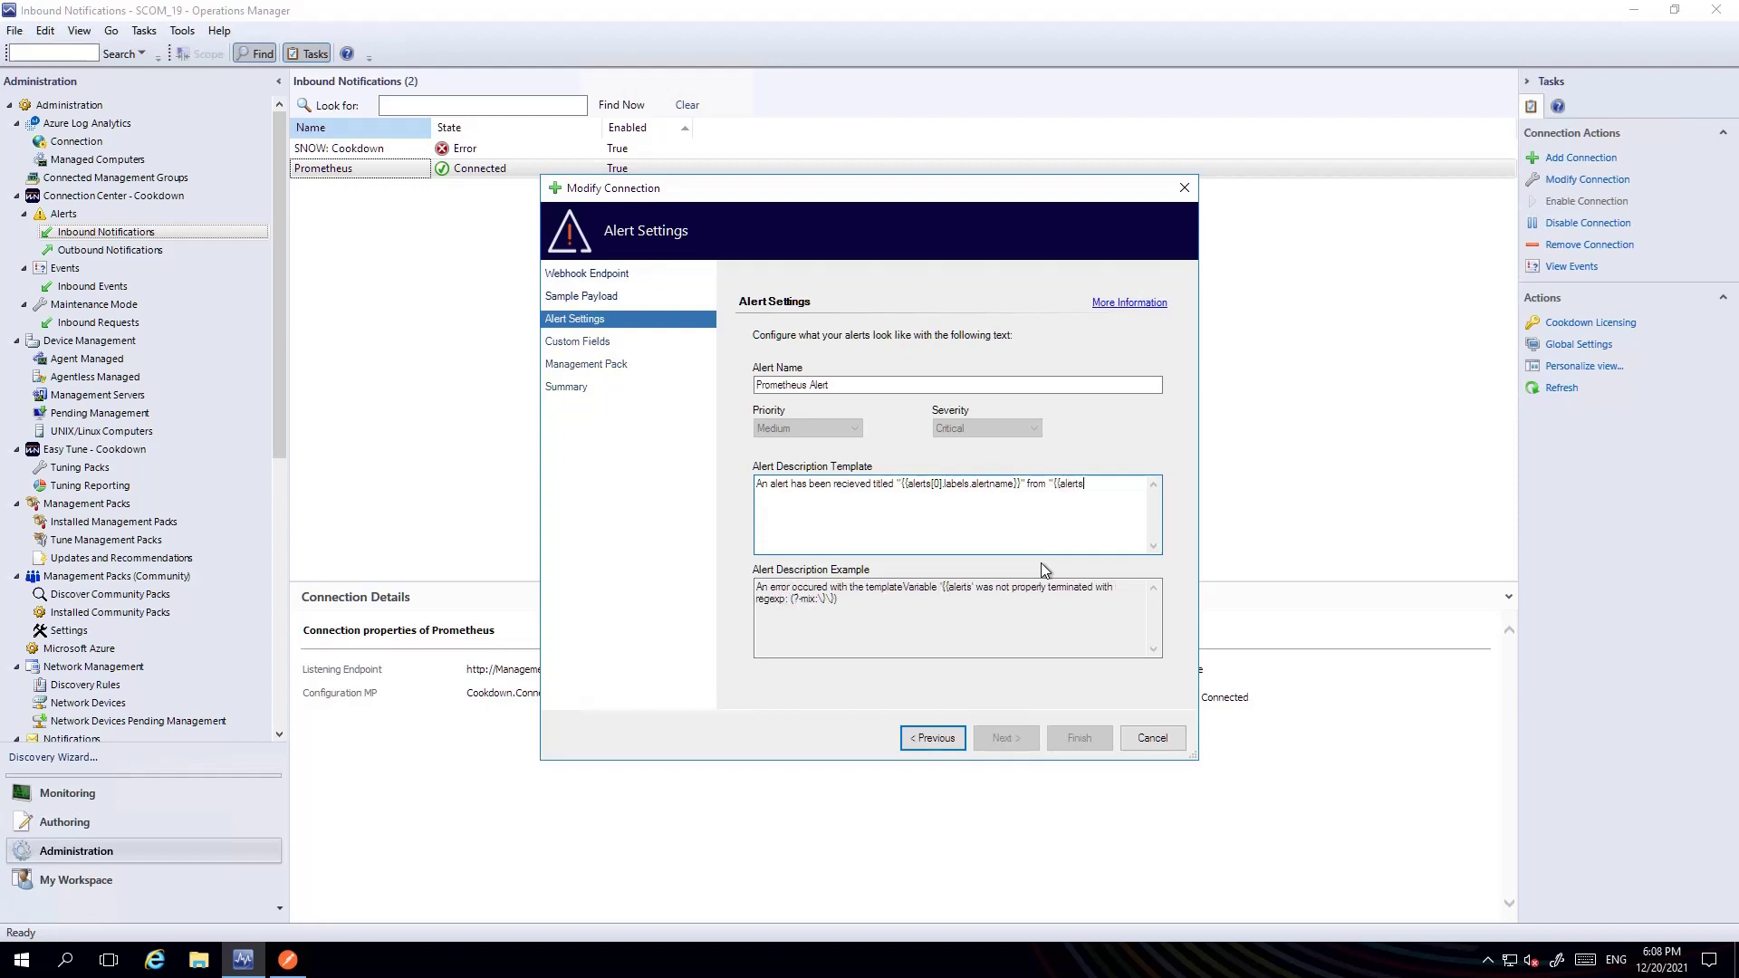
{"action": "type", "text": "[0].labels"}
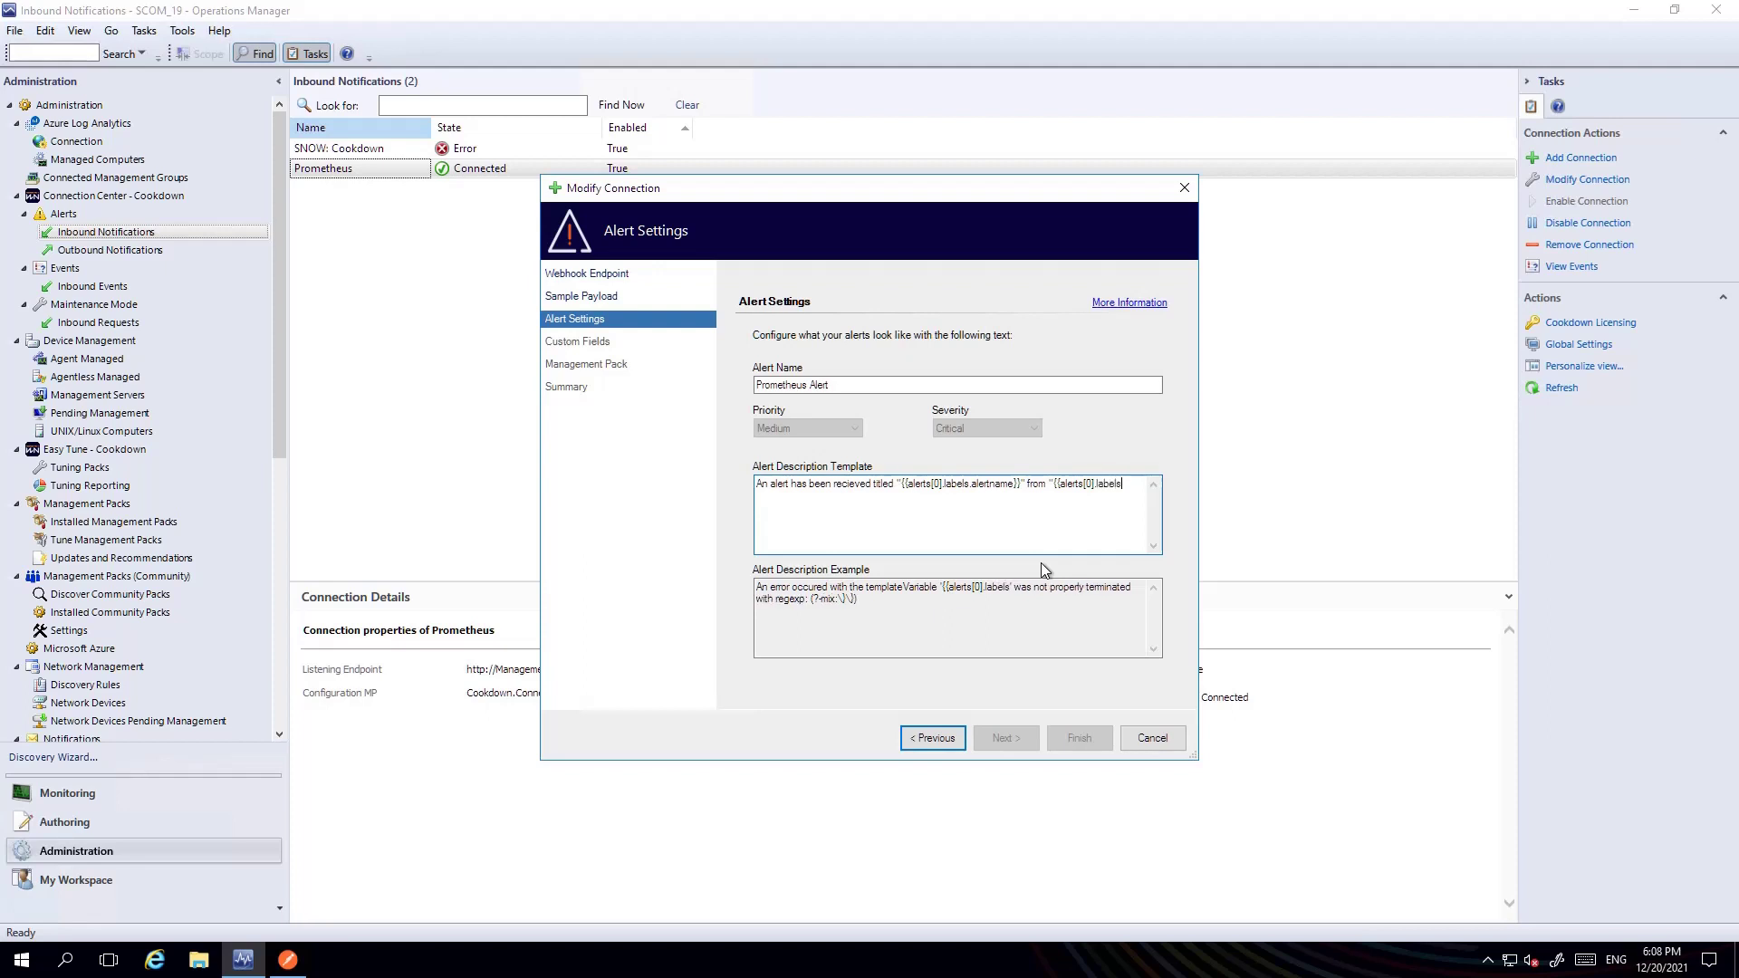
{"action": "type", "text": "]"}
{"action": "type", "text": "}"}
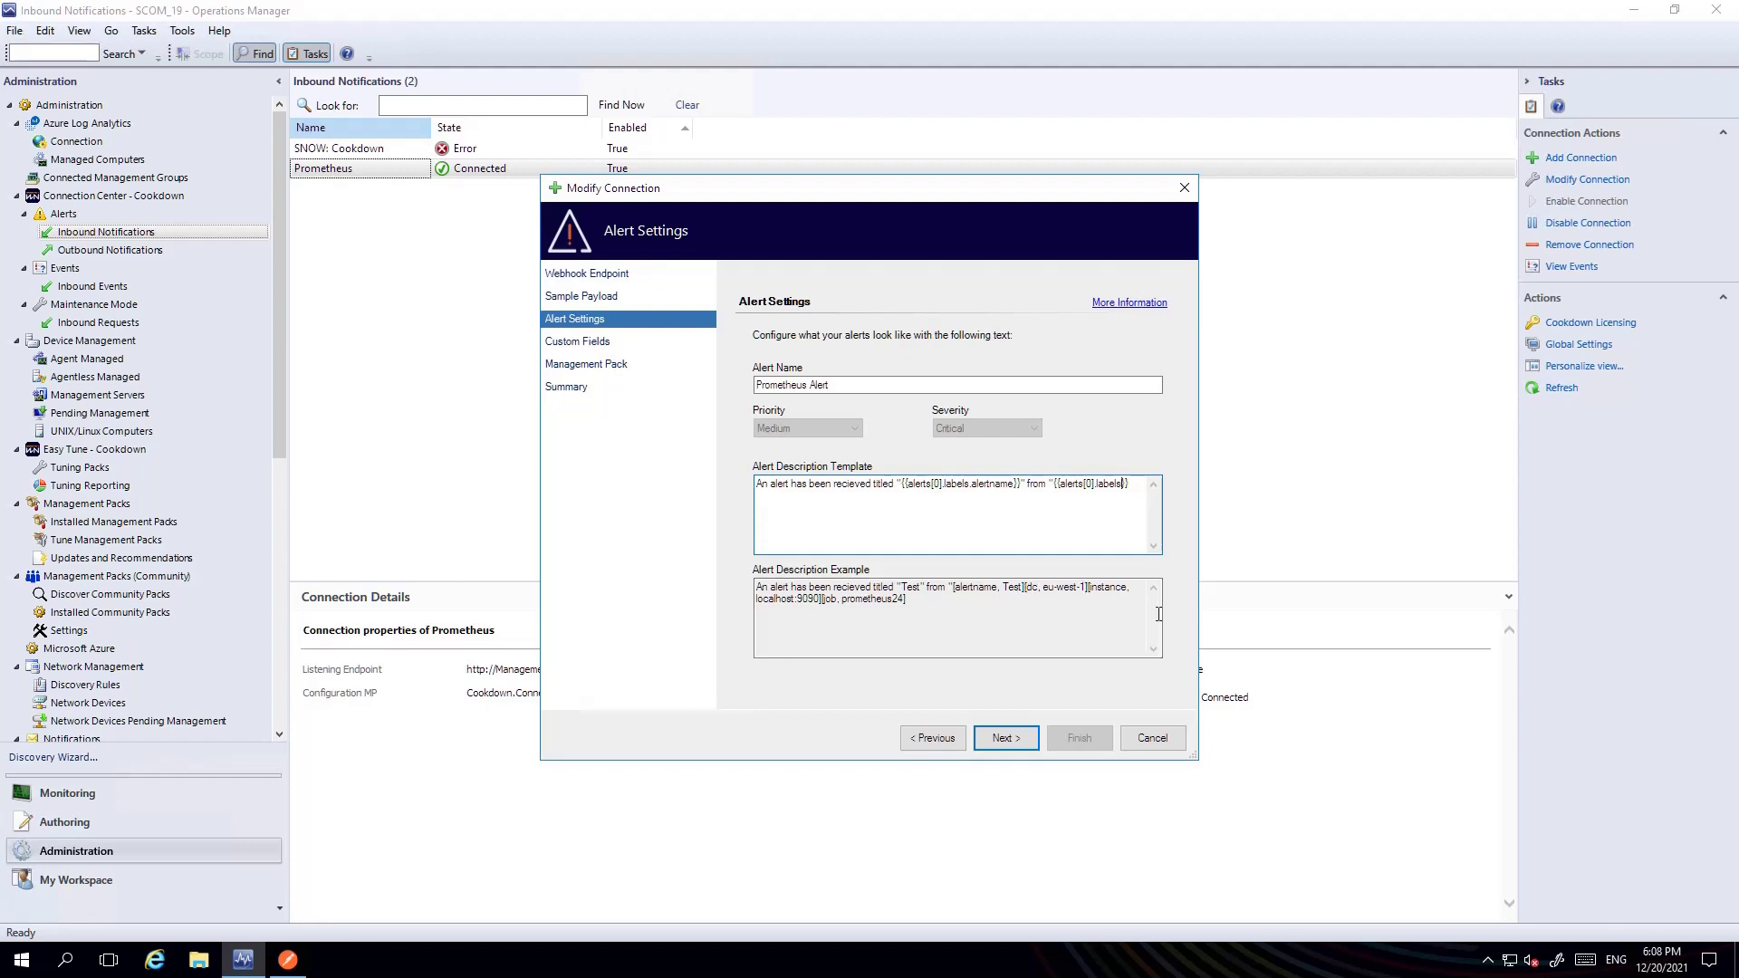
{"action": "type", "text": ".instance"}
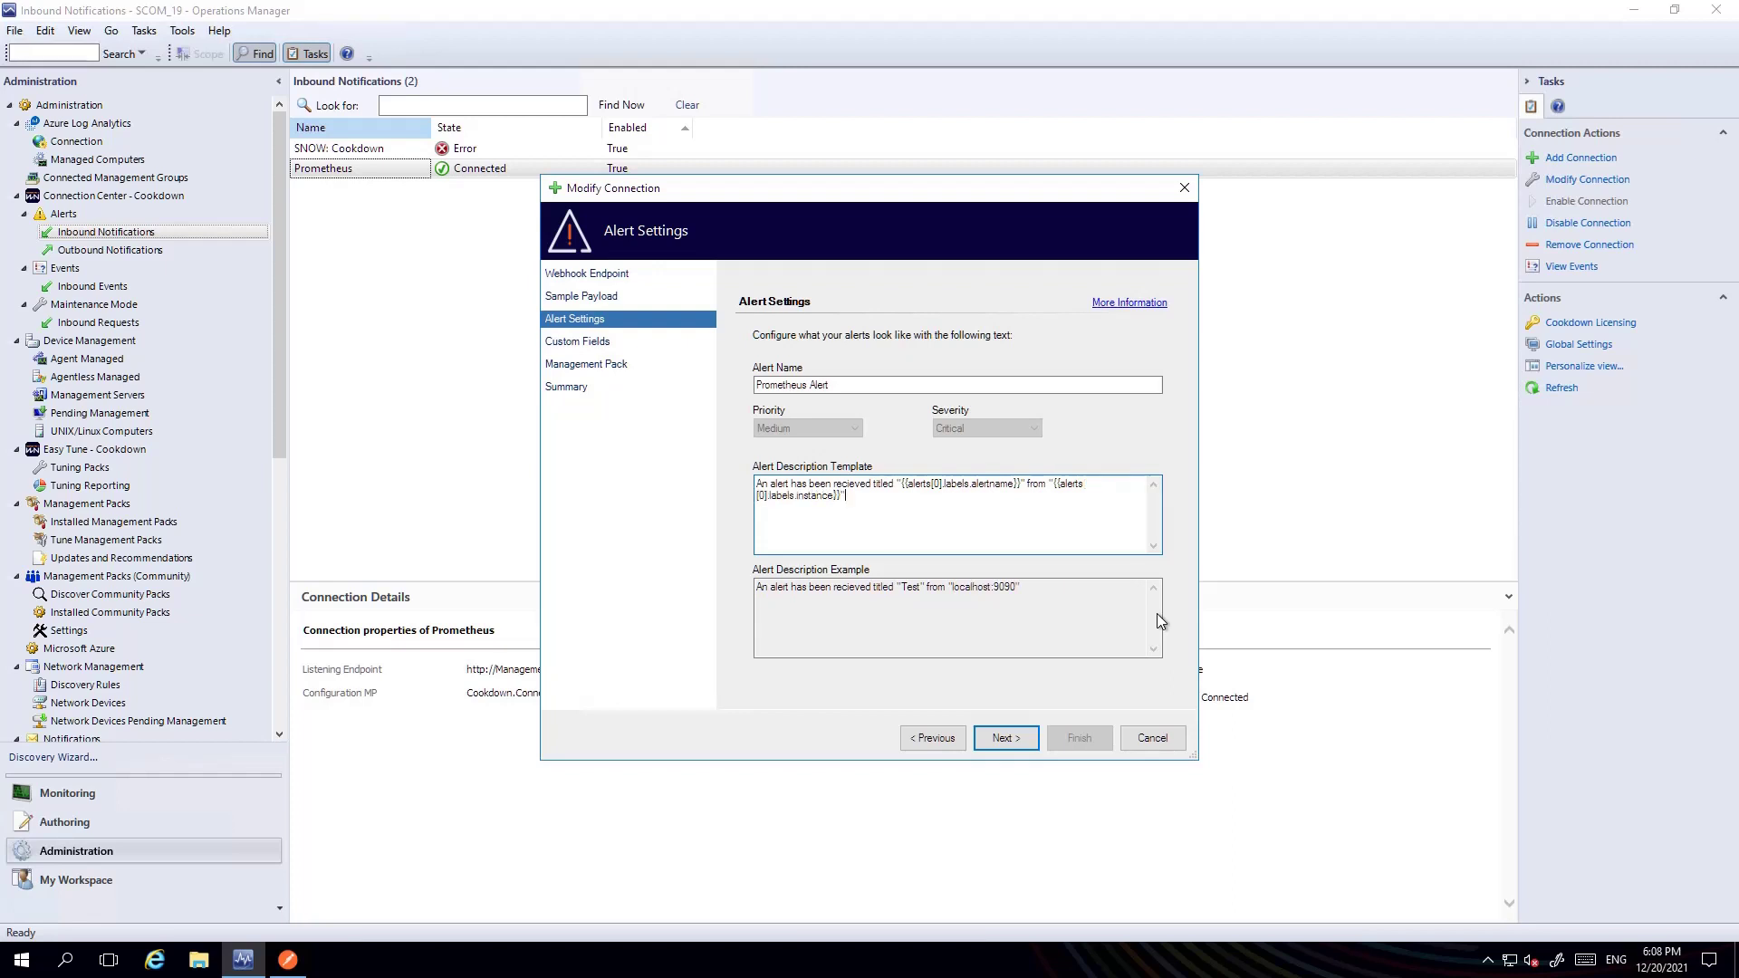
{"action": "left_click", "coordinate": [932, 738]}
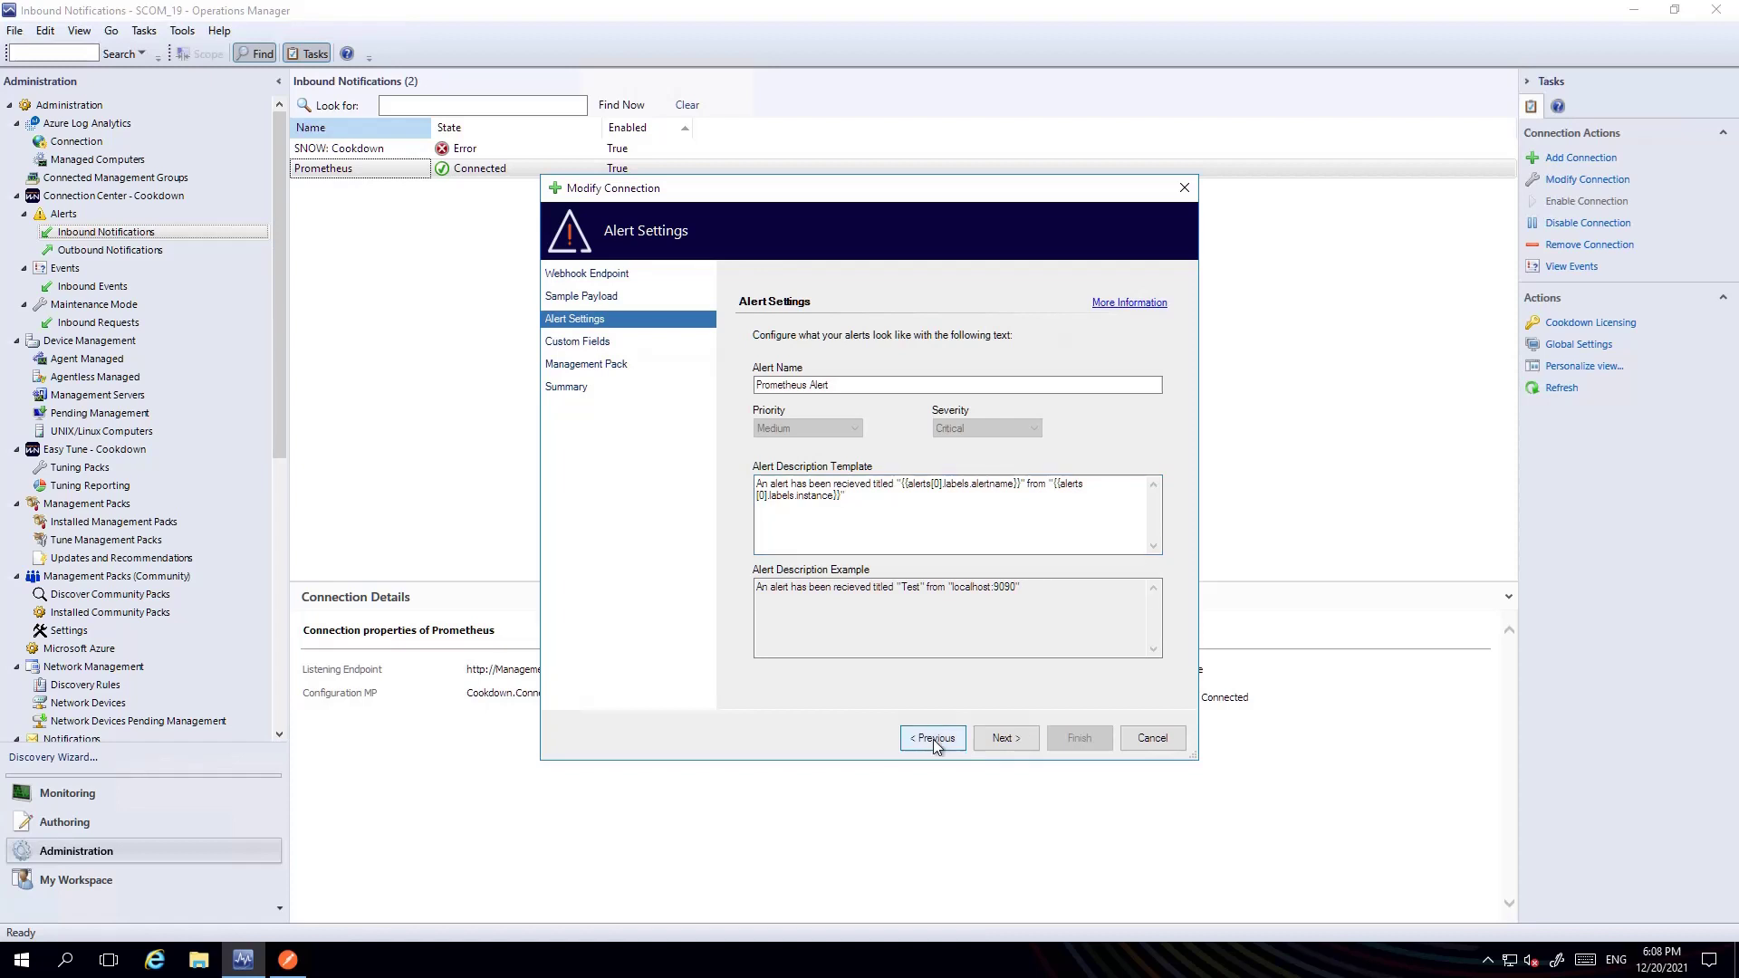
Step: Copy the instance variable from the alert description template into Custom field 1 as {{alerts[0].labels.instance}}, without the surrounding quotes
{"action": "left_click", "coordinate": [854, 498]}
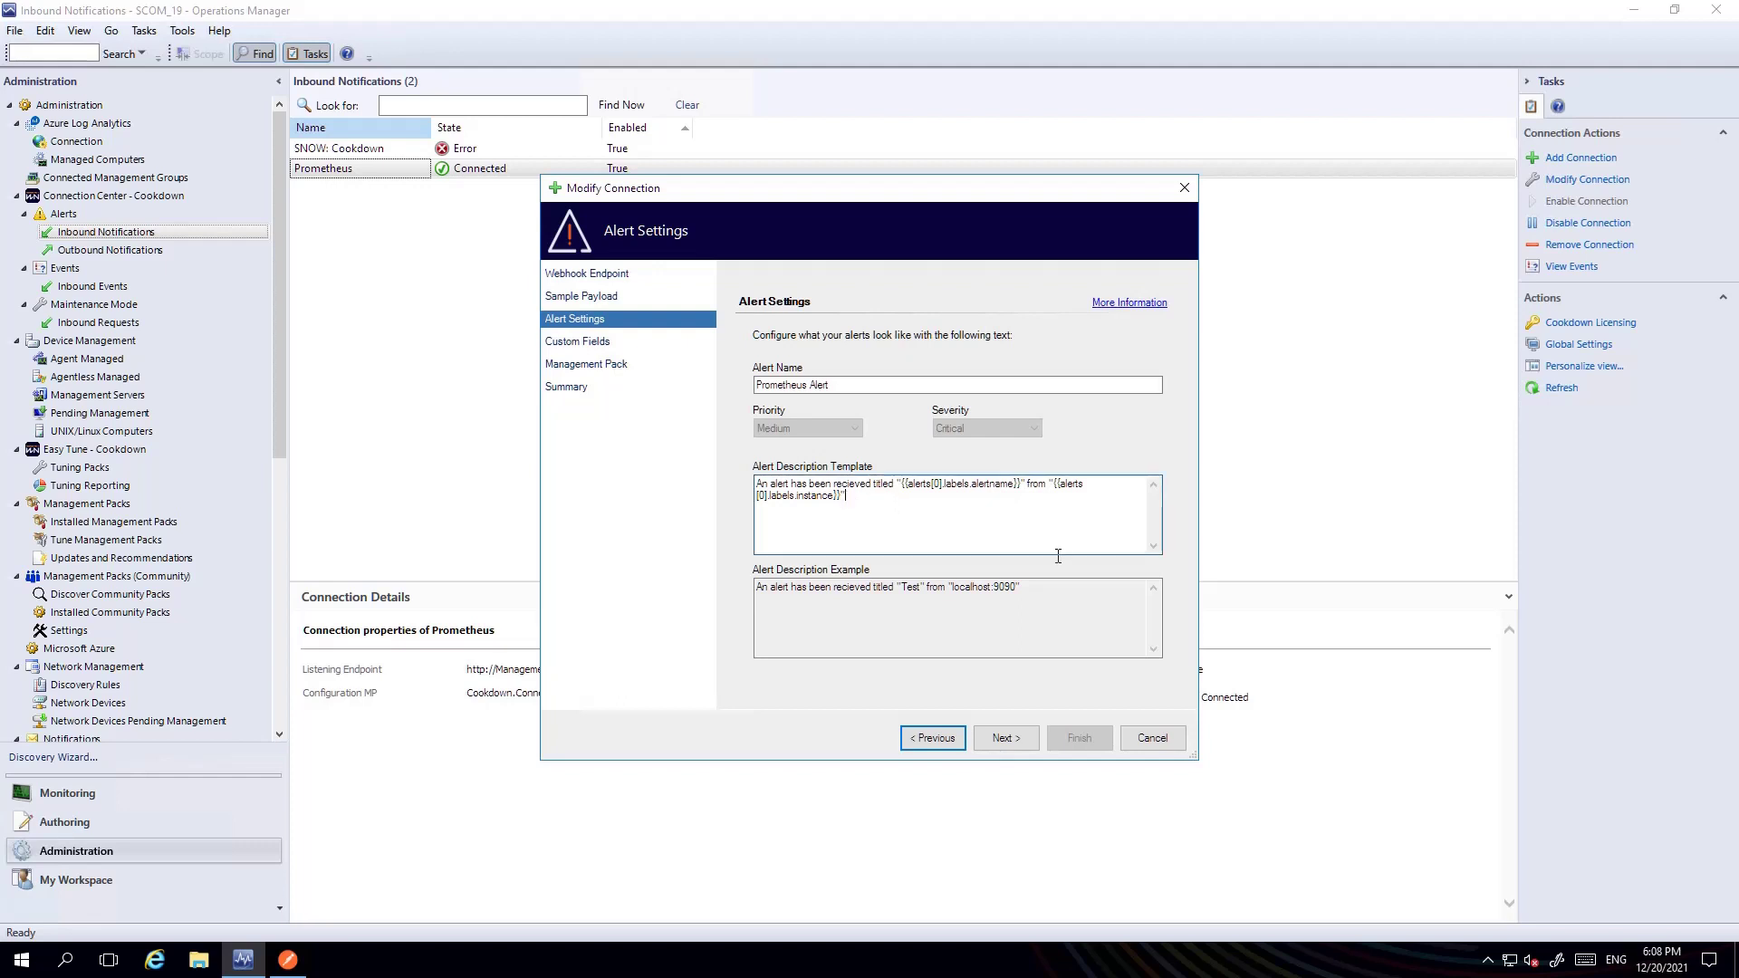
{"action": "key", "text": "ctrl+shift+Left"}
{"action": "key", "text": "ctrl+shift+Left"}
{"action": "key", "text": "ctrl+shift+Left"}
{"action": "key", "text": "ctrl+shift+Left"}
{"action": "key", "text": "ctrl+c"}
{"action": "left_click", "coordinate": [1007, 736]}
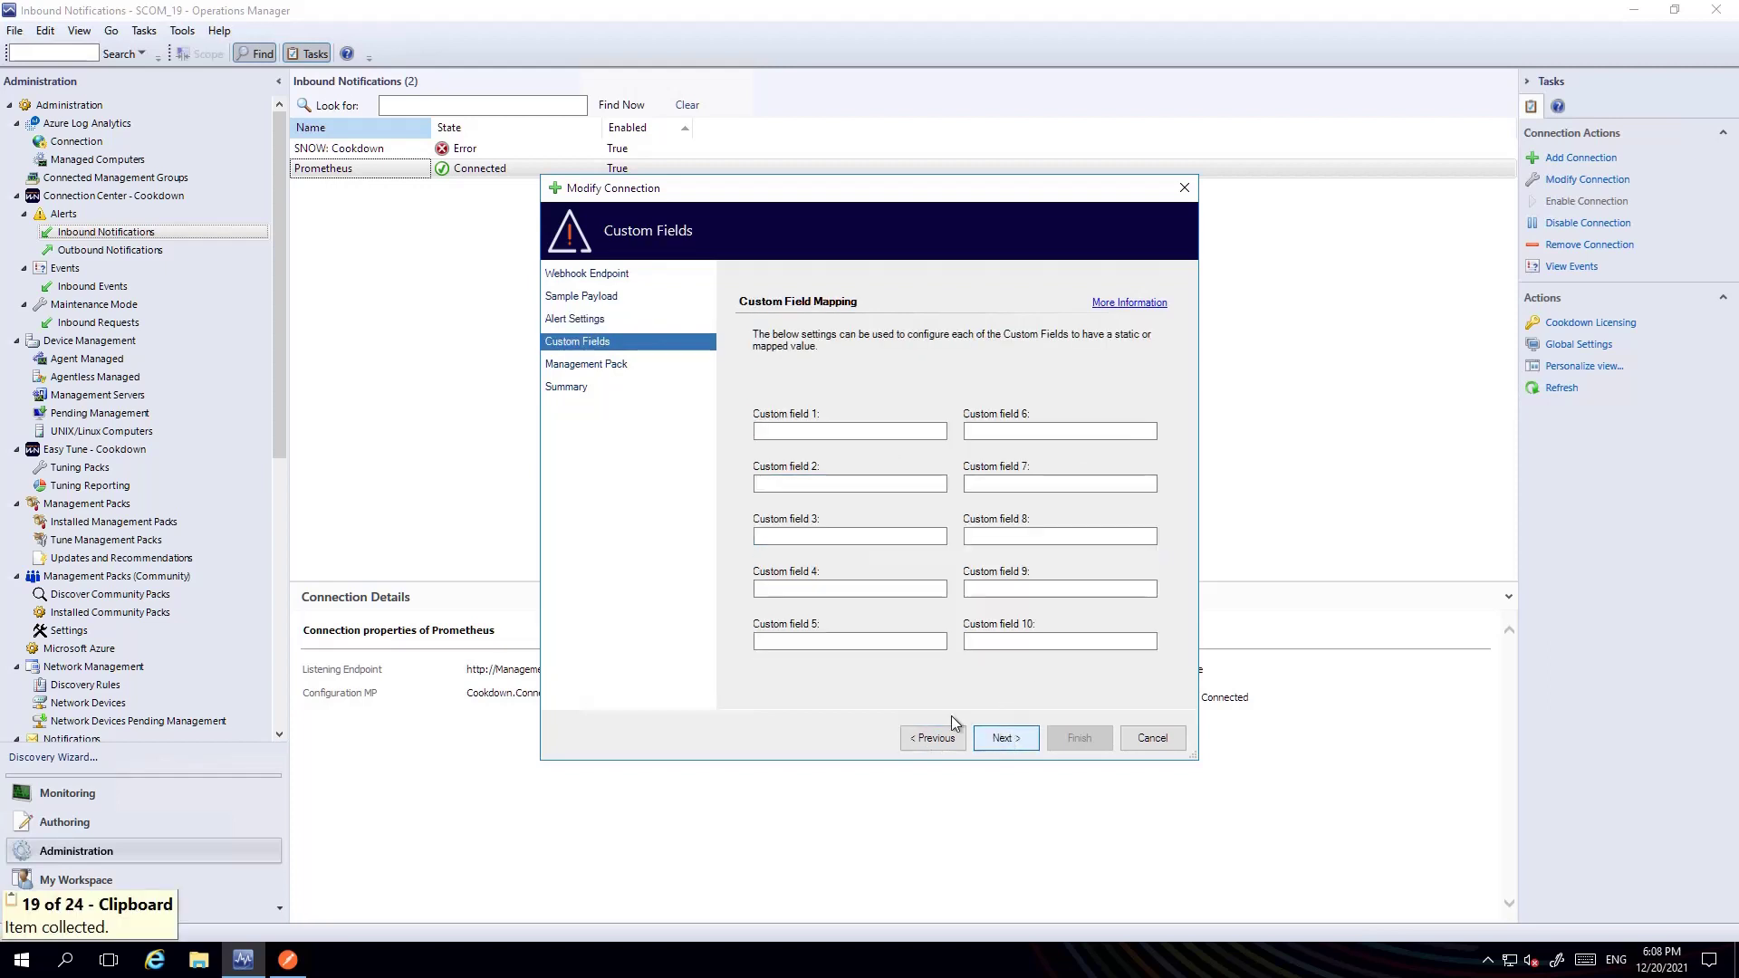
{"action": "left_click", "coordinate": [788, 433]}
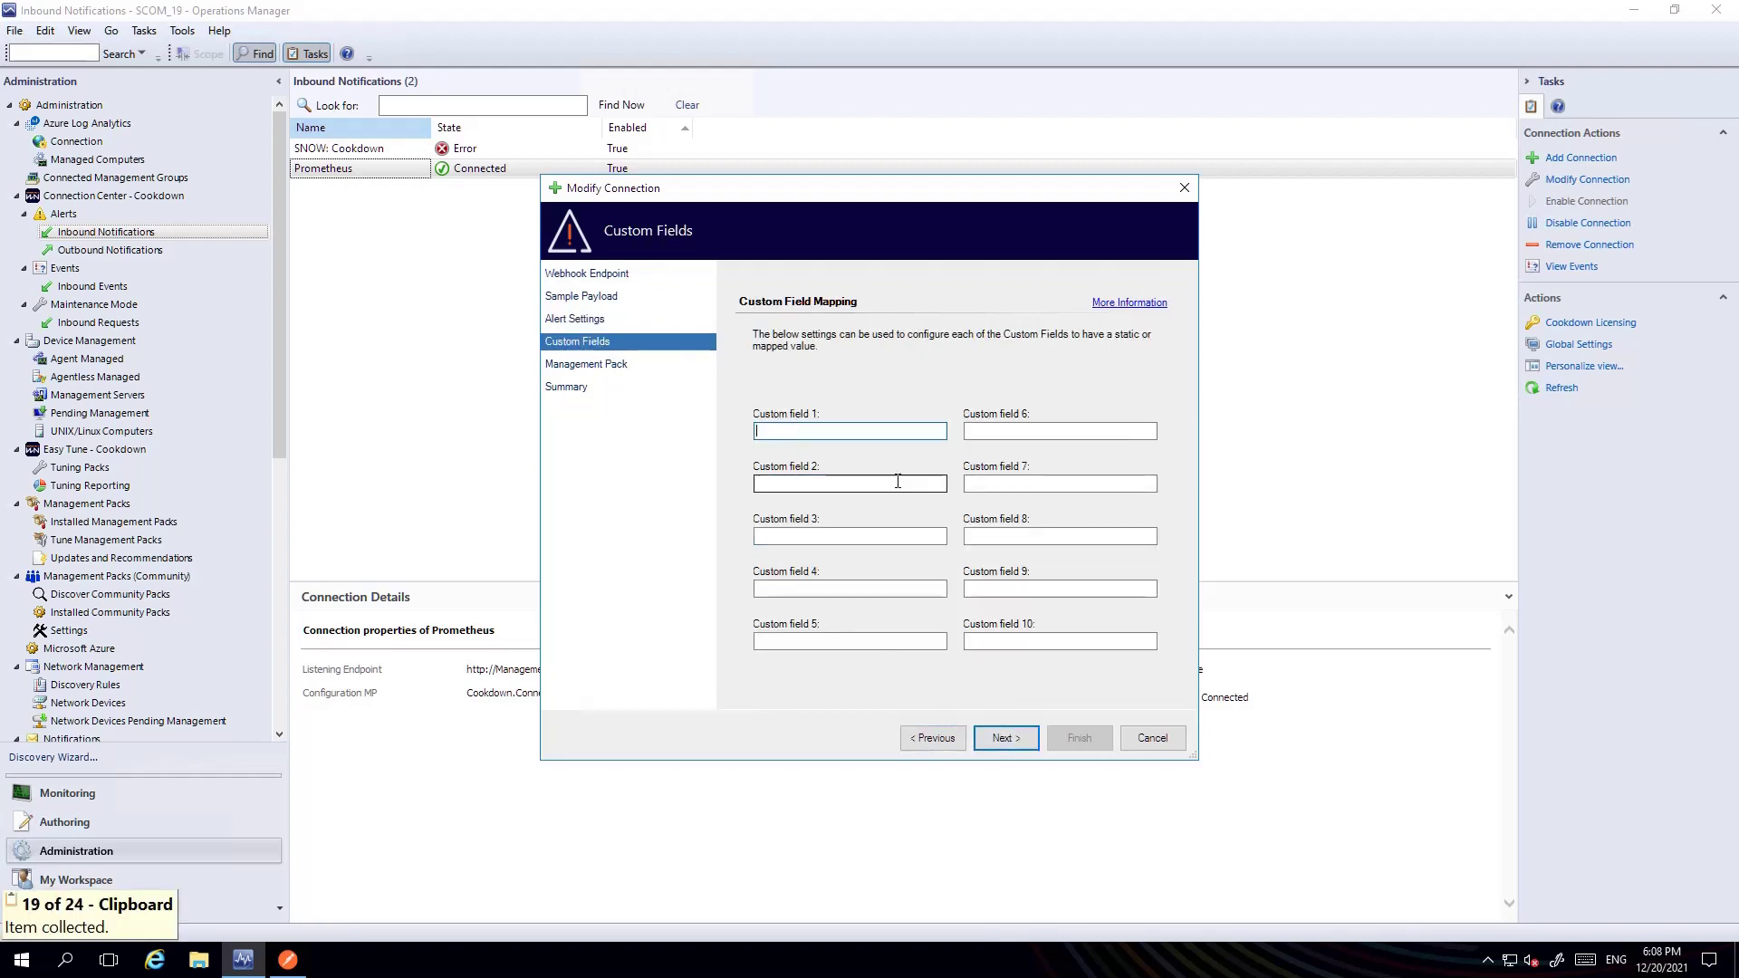
{"action": "key", "text": "ctrl+v"}
{"action": "left_click", "coordinate": [758, 432]}
{"action": "key", "text": "Delete"}
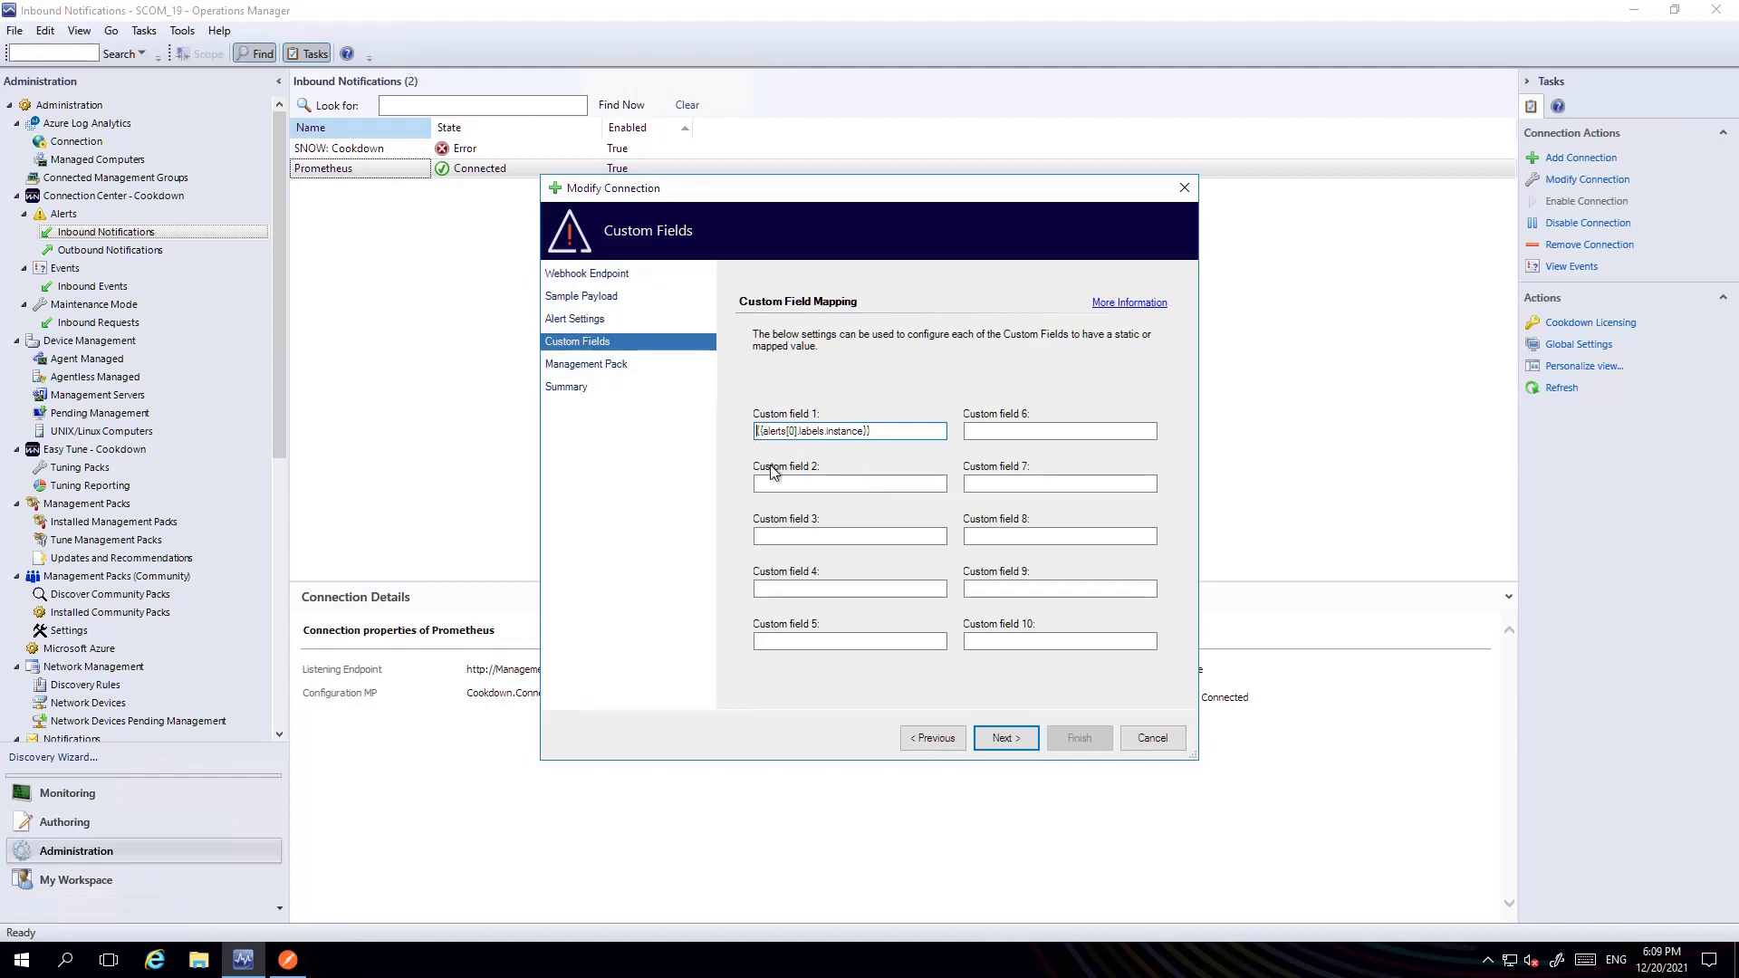
Step: Change Custom field 1 to "Location: {{alerts[0].labels.dc}}"
{"action": "left_click_drag", "start_coordinate": [827, 431], "coordinate": [860, 431]}
{"action": "key", "text": "Delete"}
{"action": "type", "text": "dc"}
{"action": "type", "text": "Location"}
{"action": "type", "text": ":"}
Step: Check the dc label in the sample payload and return to the custom field mapping
{"action": "left_click", "coordinate": [601, 299]}
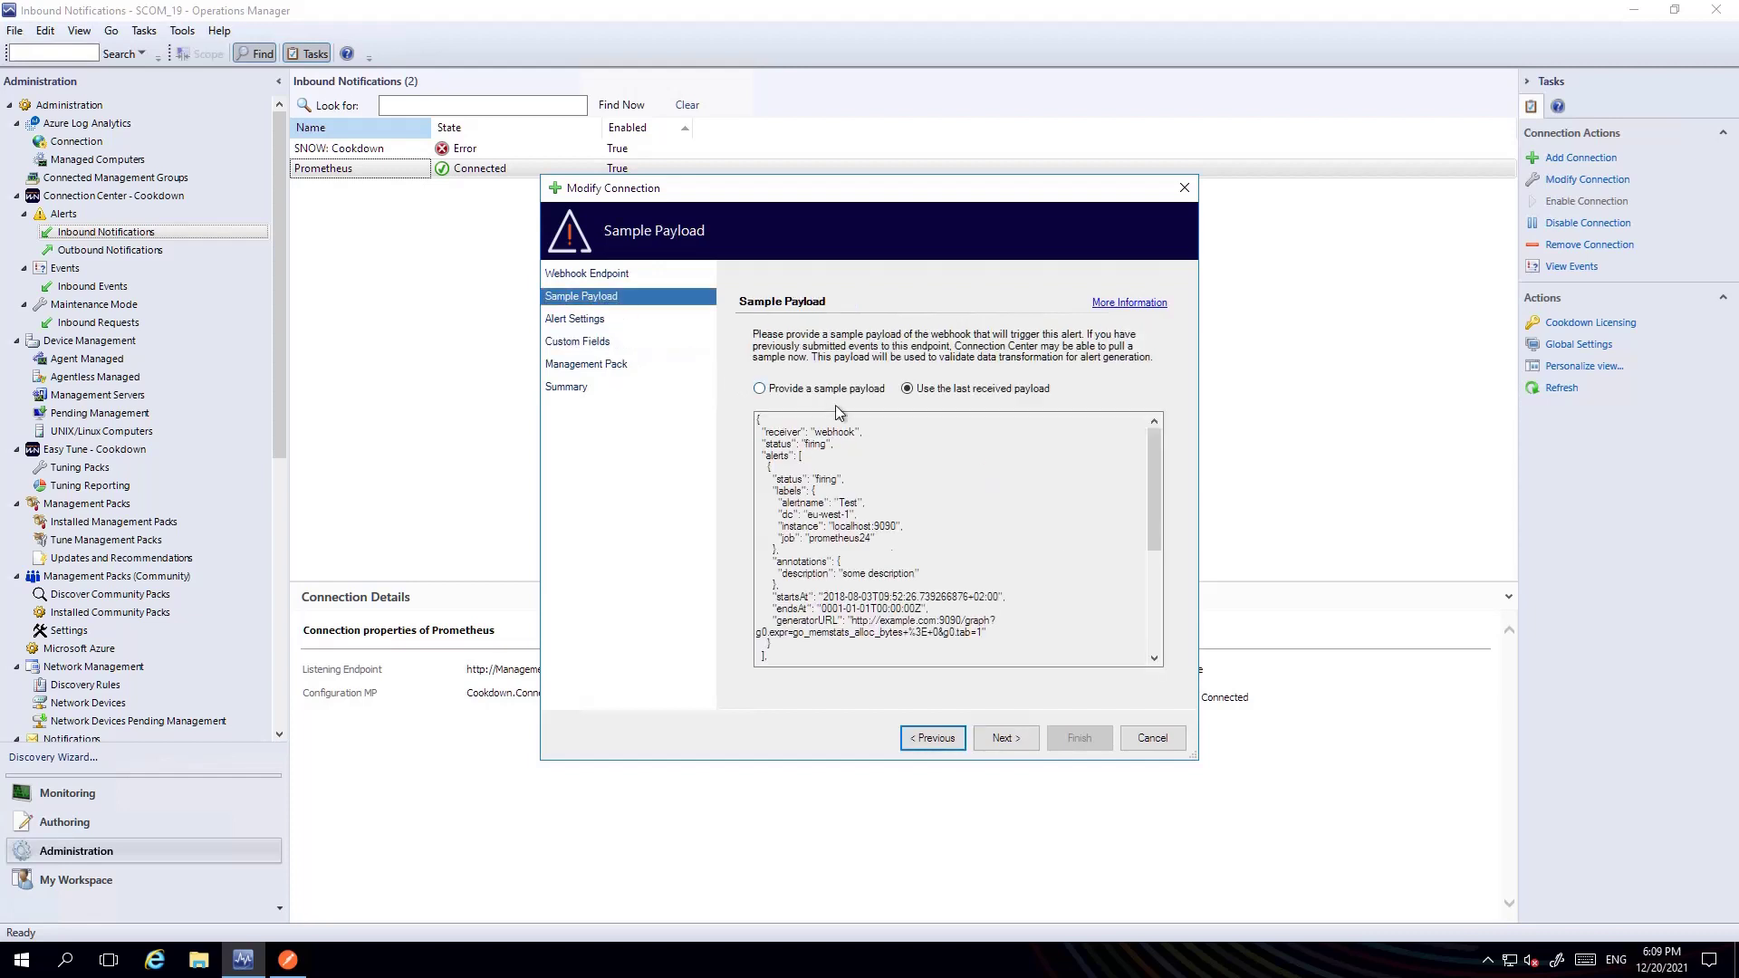
{"action": "double_click", "coordinate": [784, 515]}
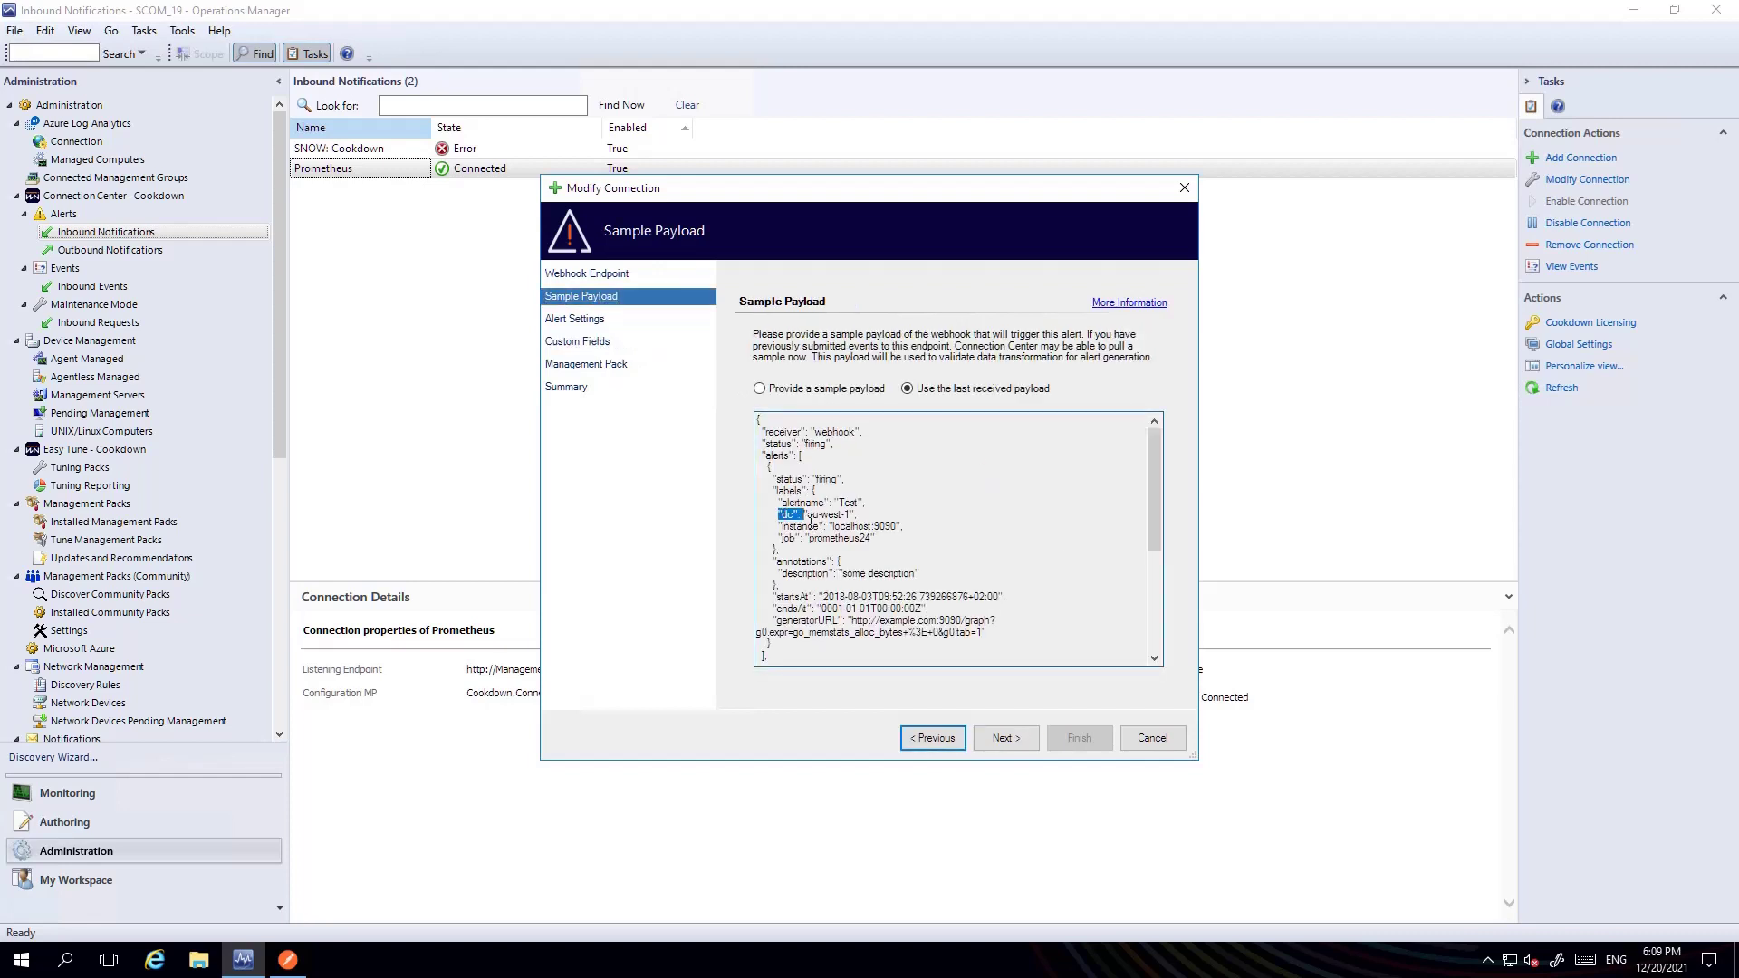
{"action": "left_click", "coordinate": [580, 344]}
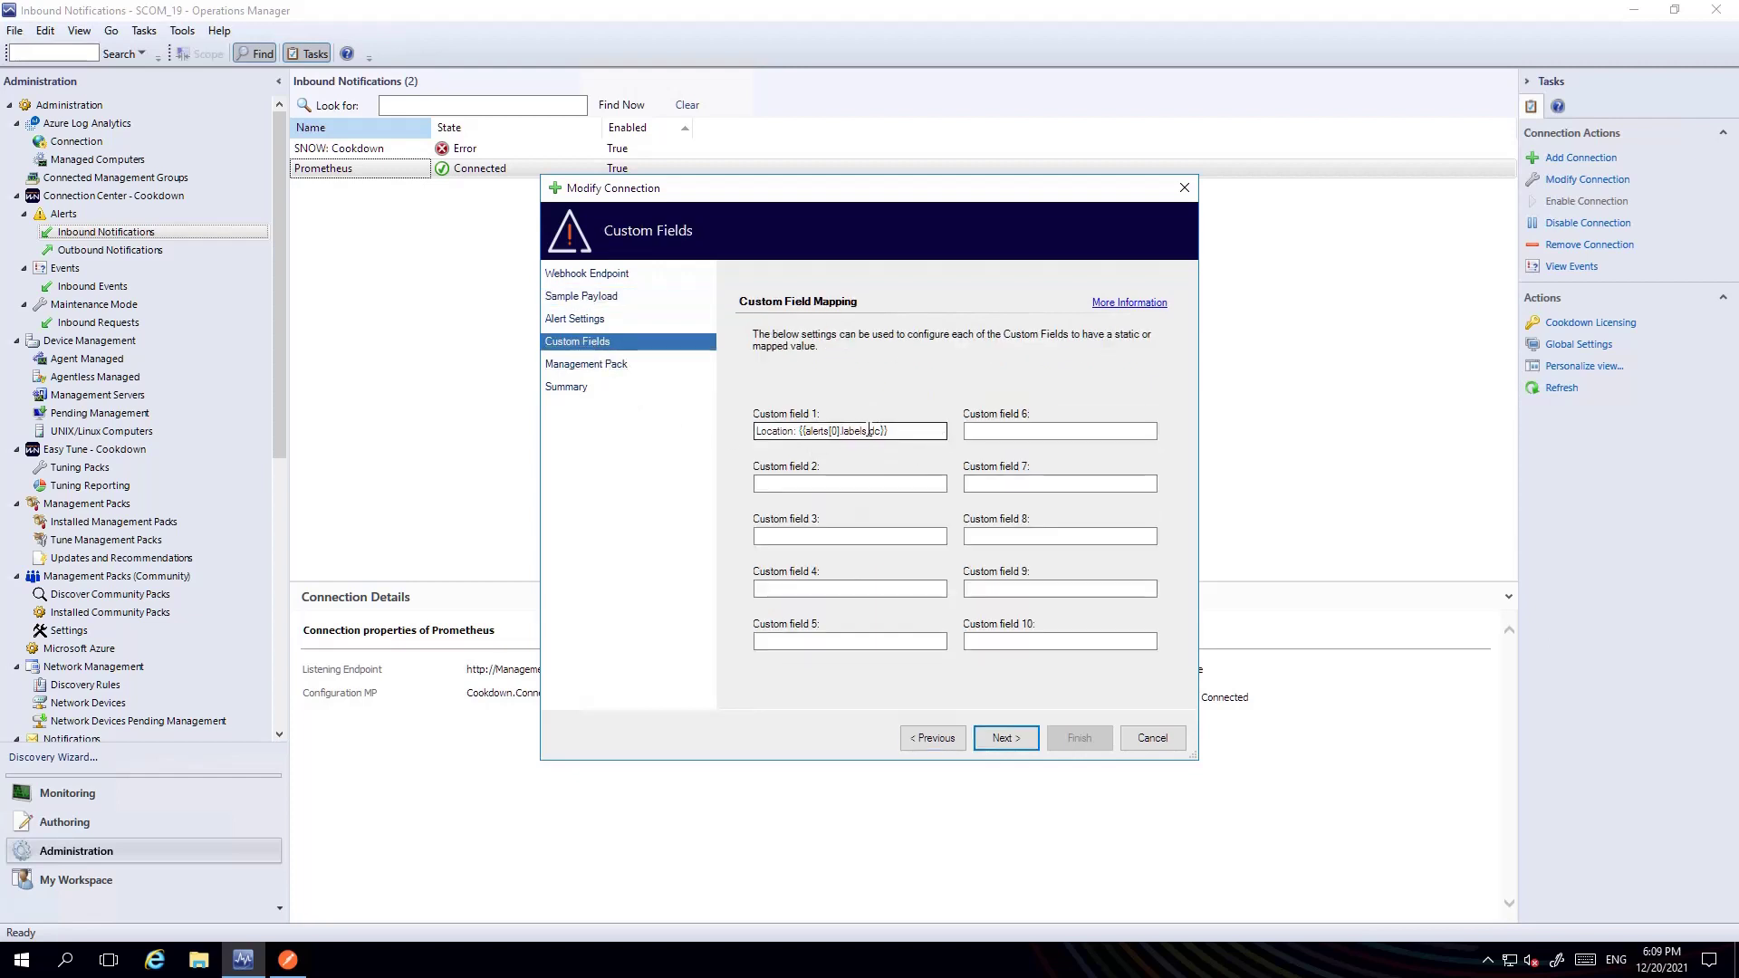
Step: Keep the existing management pack and finish modifying the Prometheus connection
{"action": "left_click", "coordinate": [1004, 734]}
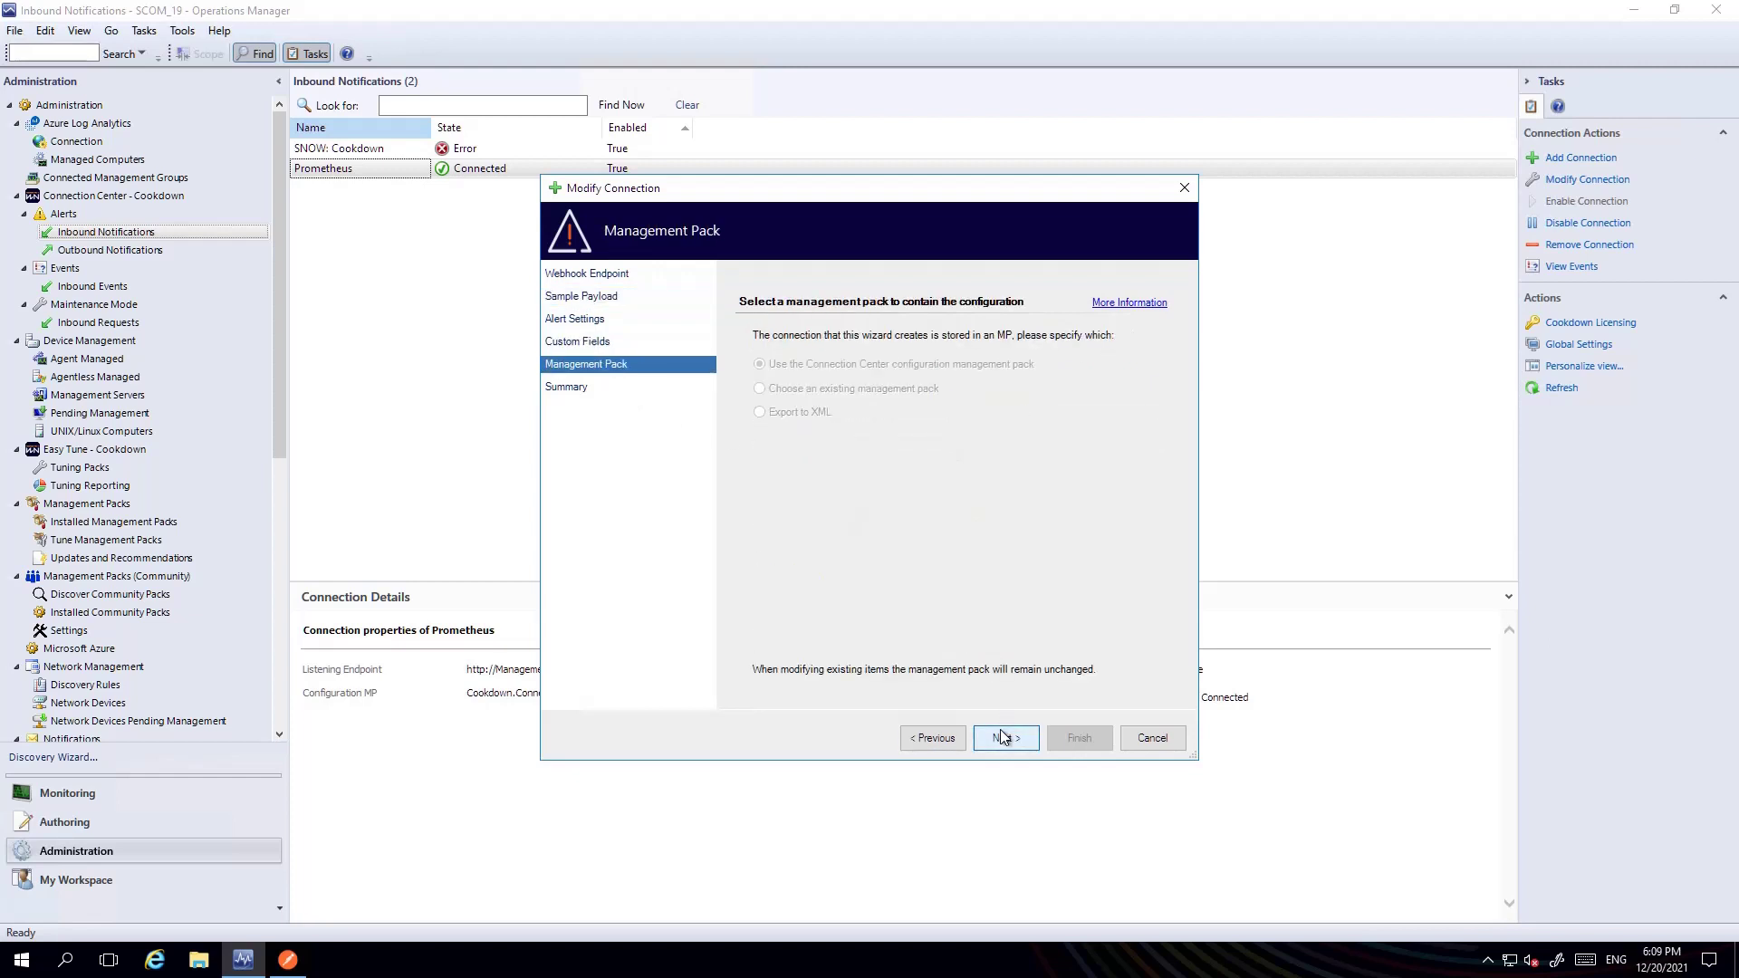
{"action": "left_click", "coordinate": [1005, 735]}
{"action": "left_click", "coordinate": [1067, 738]}
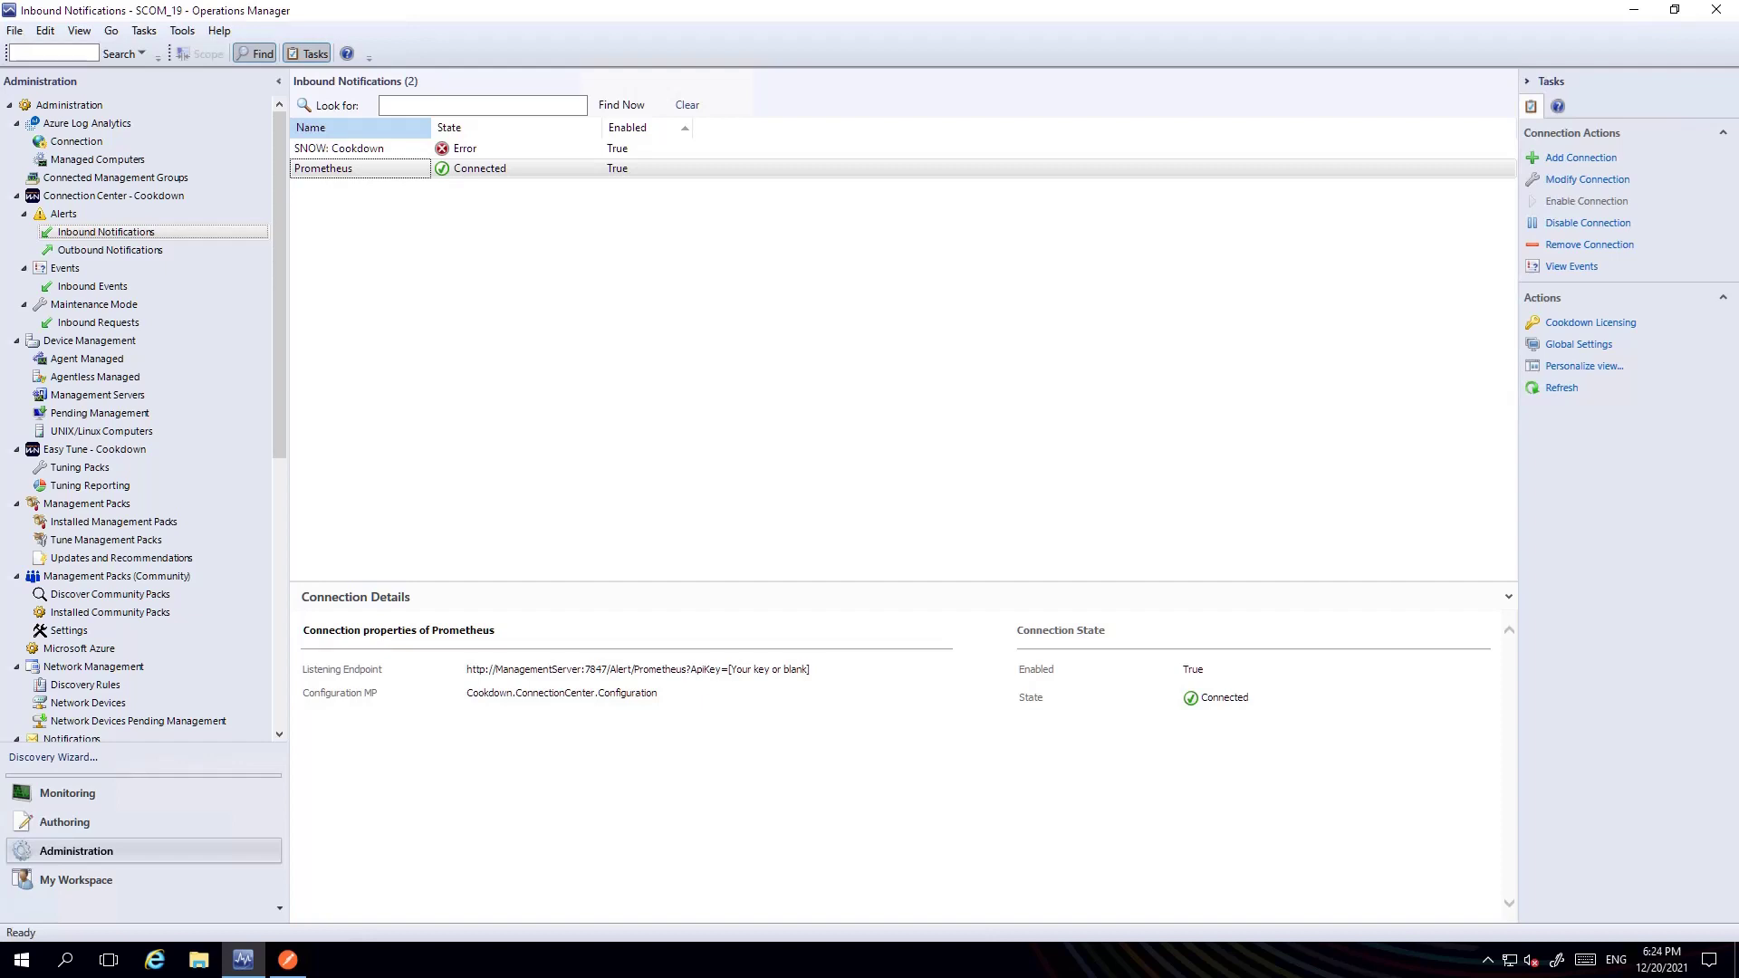
Step: Switch to Postman, resend the Prometheus test payload, and return to Operations Manager
{"action": "left_click", "coordinate": [288, 960]}
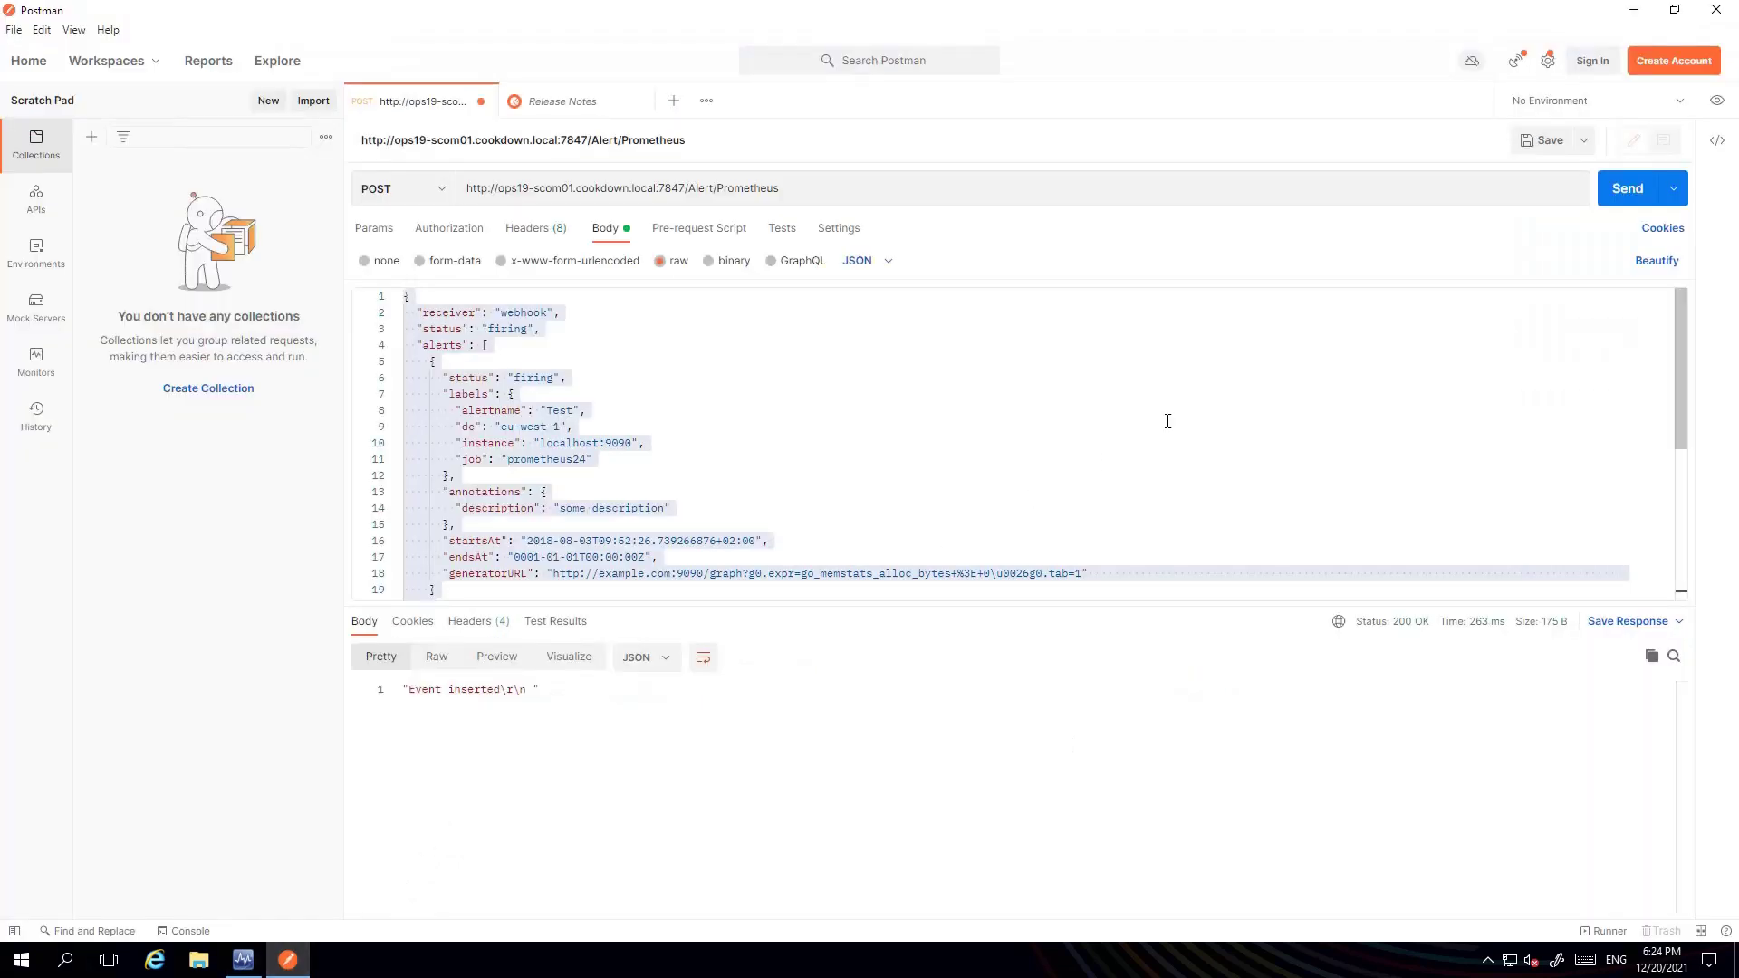
{"action": "left_click", "coordinate": [1641, 197]}
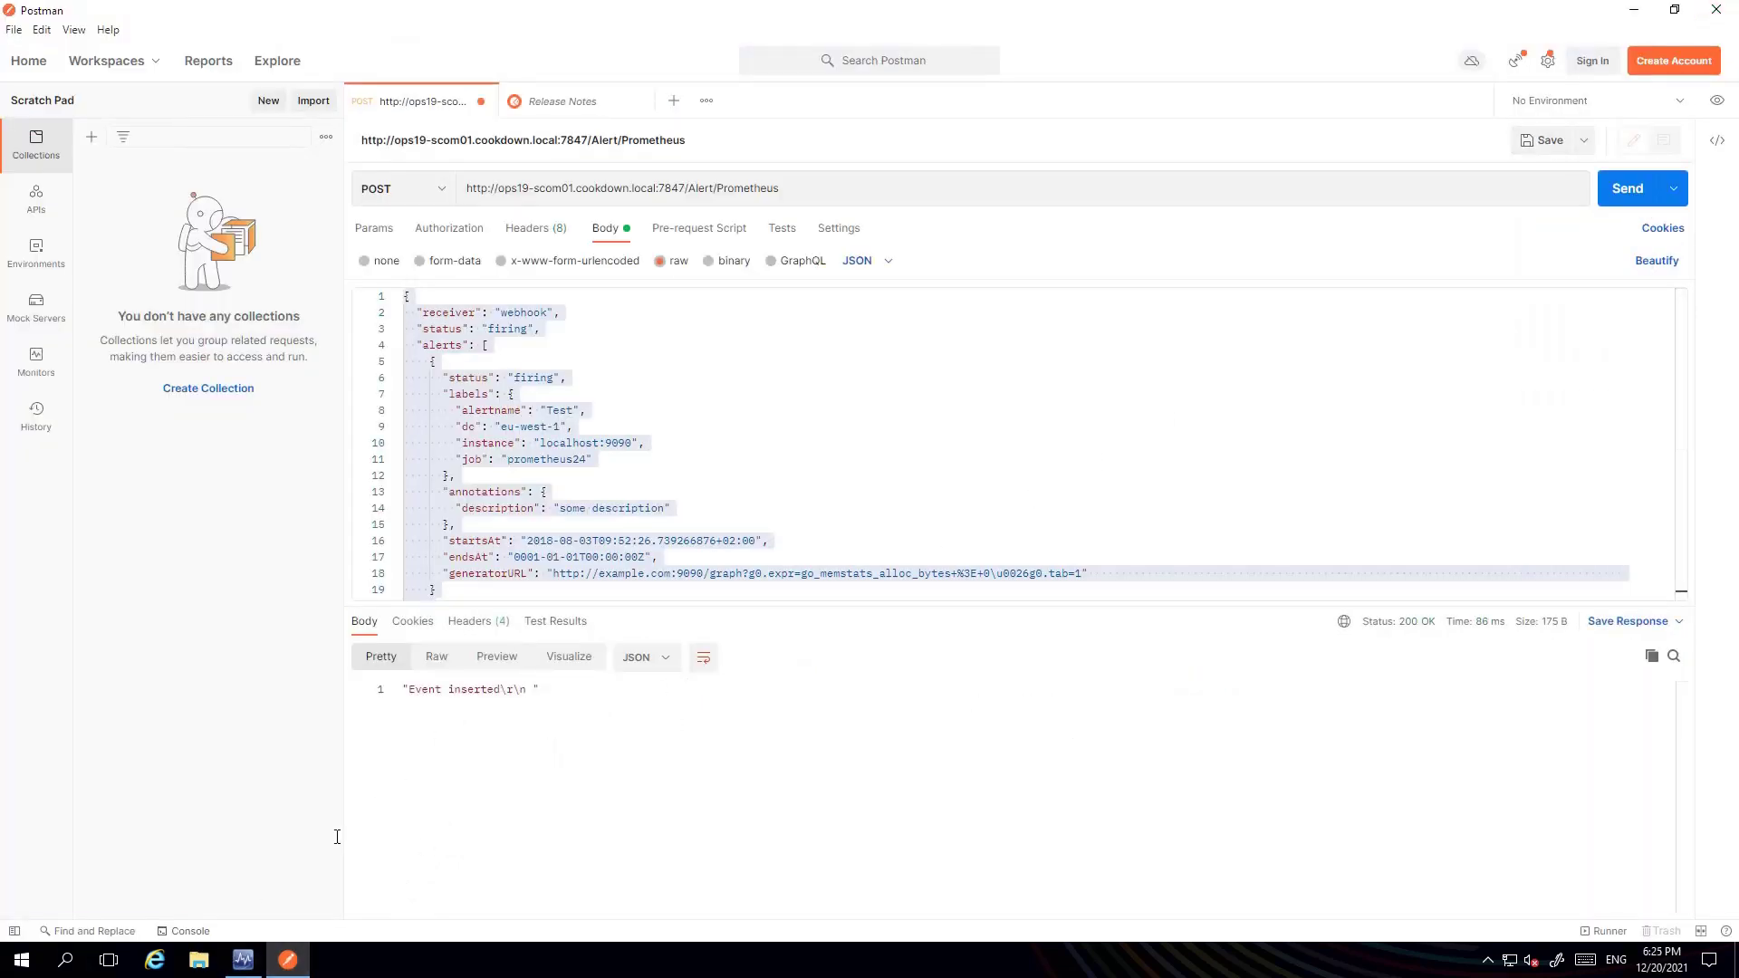
{"action": "left_click", "coordinate": [242, 959]}
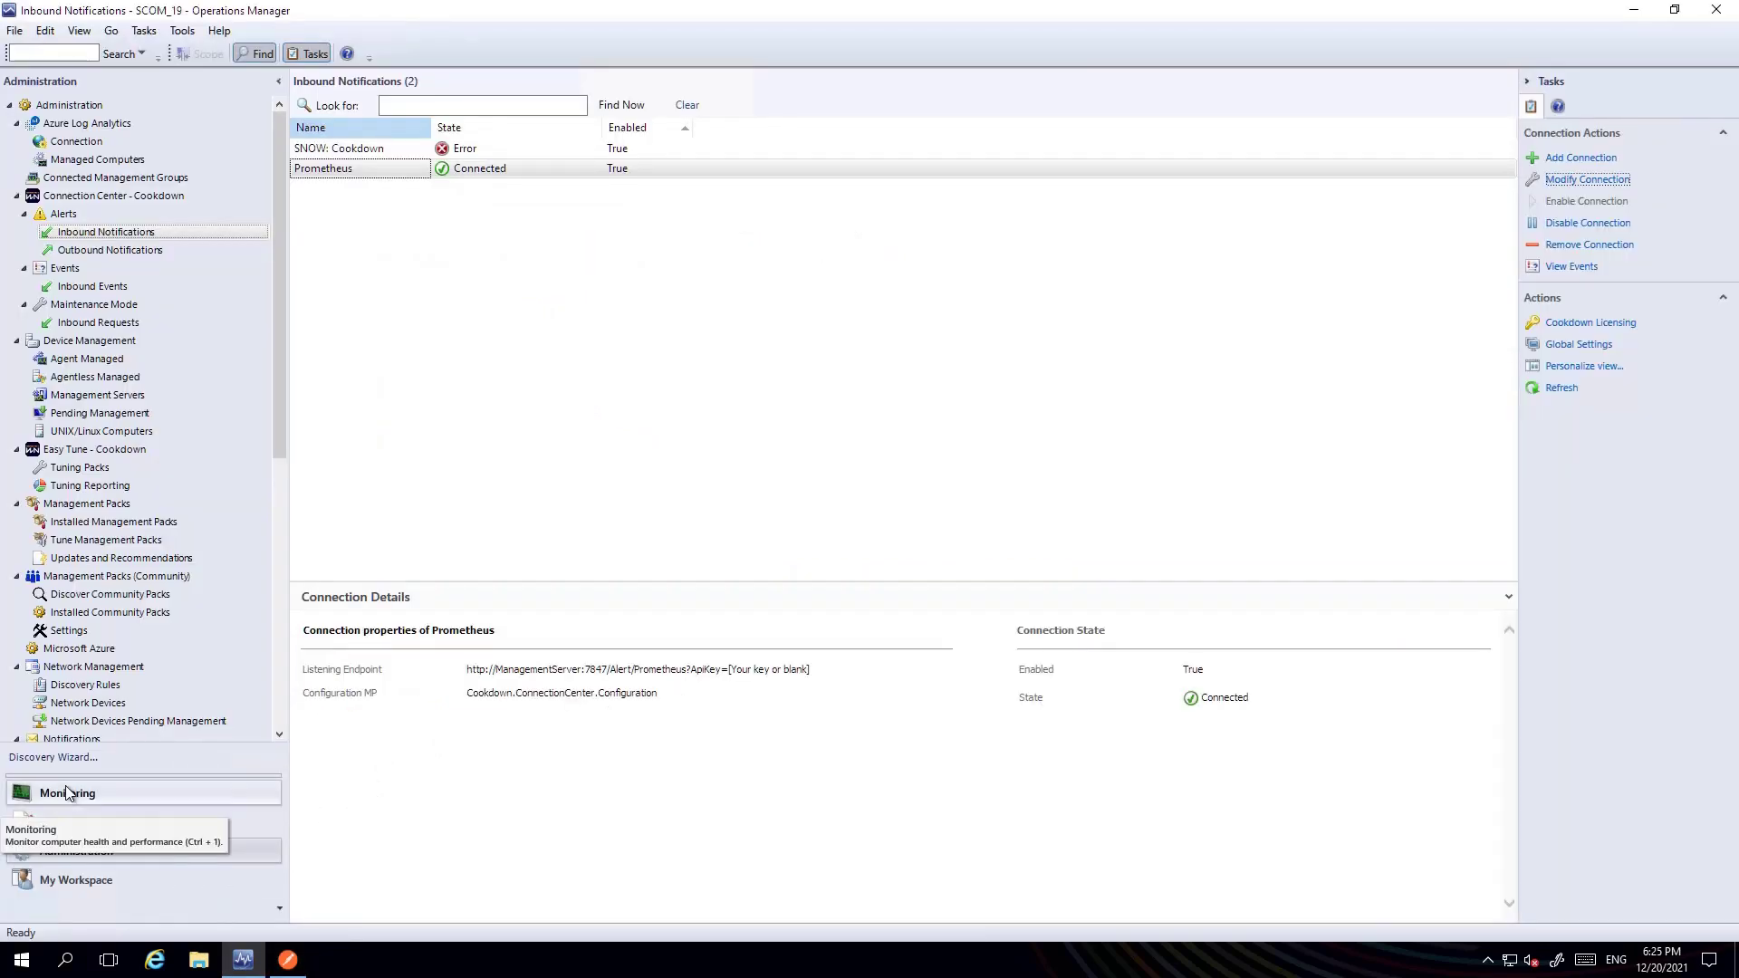
Step: Open the active alerts in Monitoring and examine the details of the Prometheus Alert
{"action": "left_click", "coordinate": [67, 793]}
{"action": "left_click", "coordinate": [886, 193]}
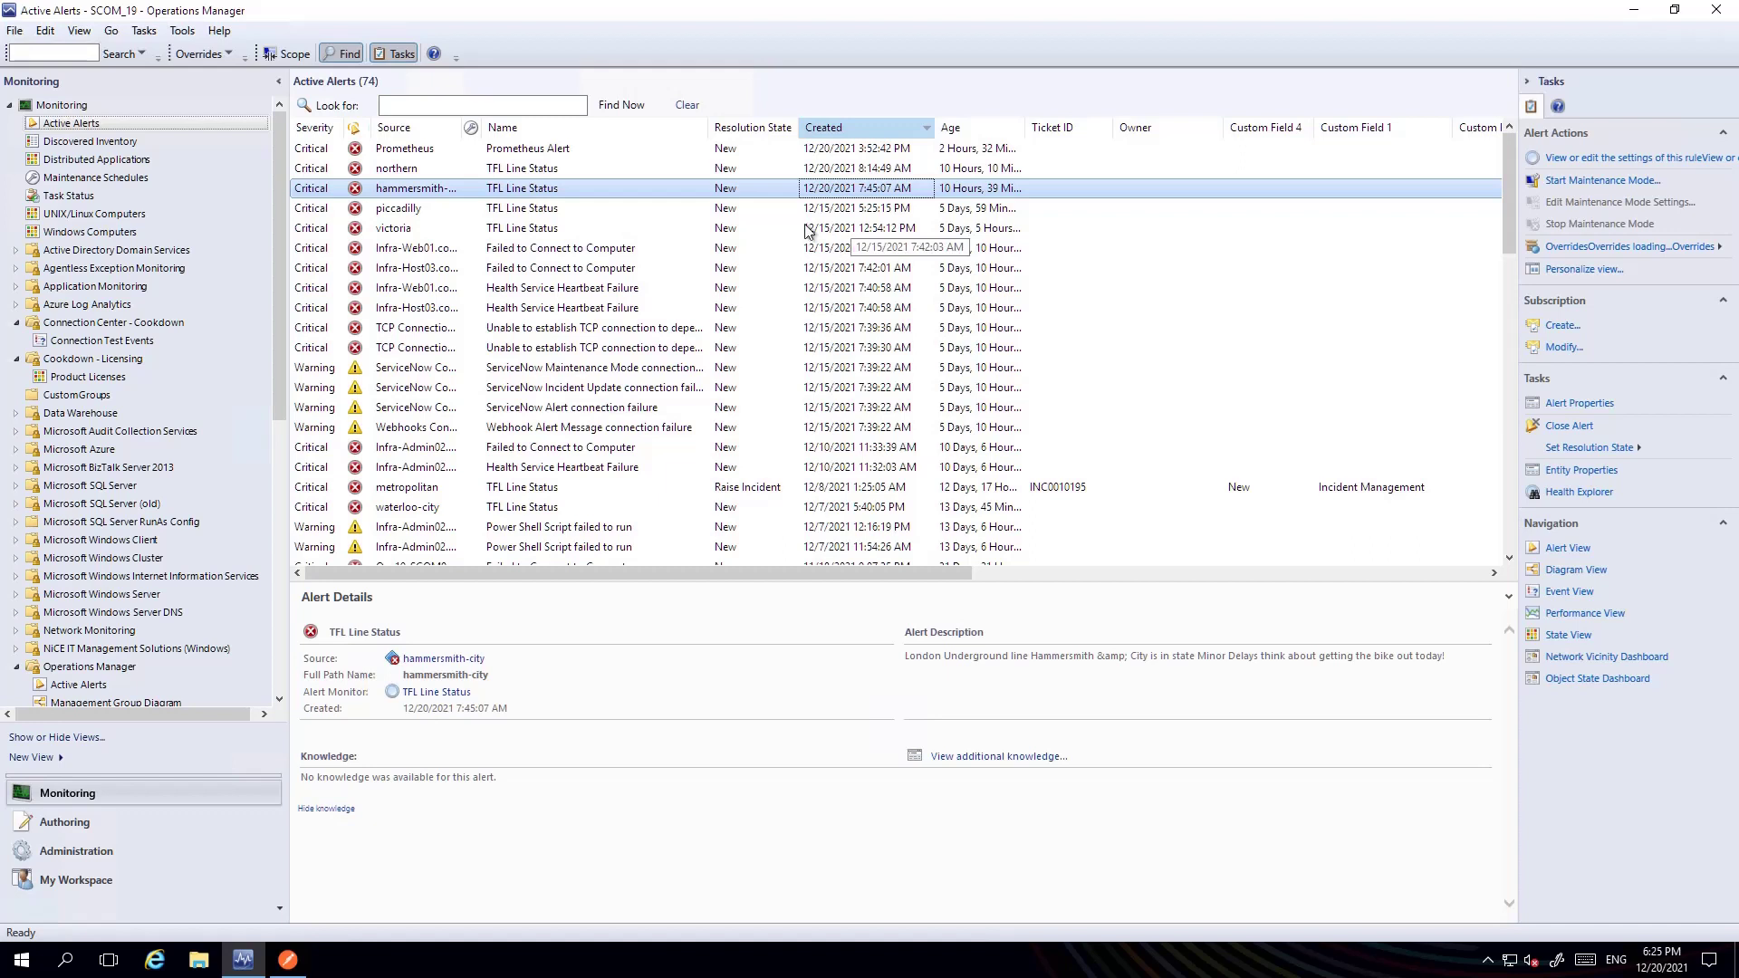
{"action": "left_click", "coordinate": [598, 150]}
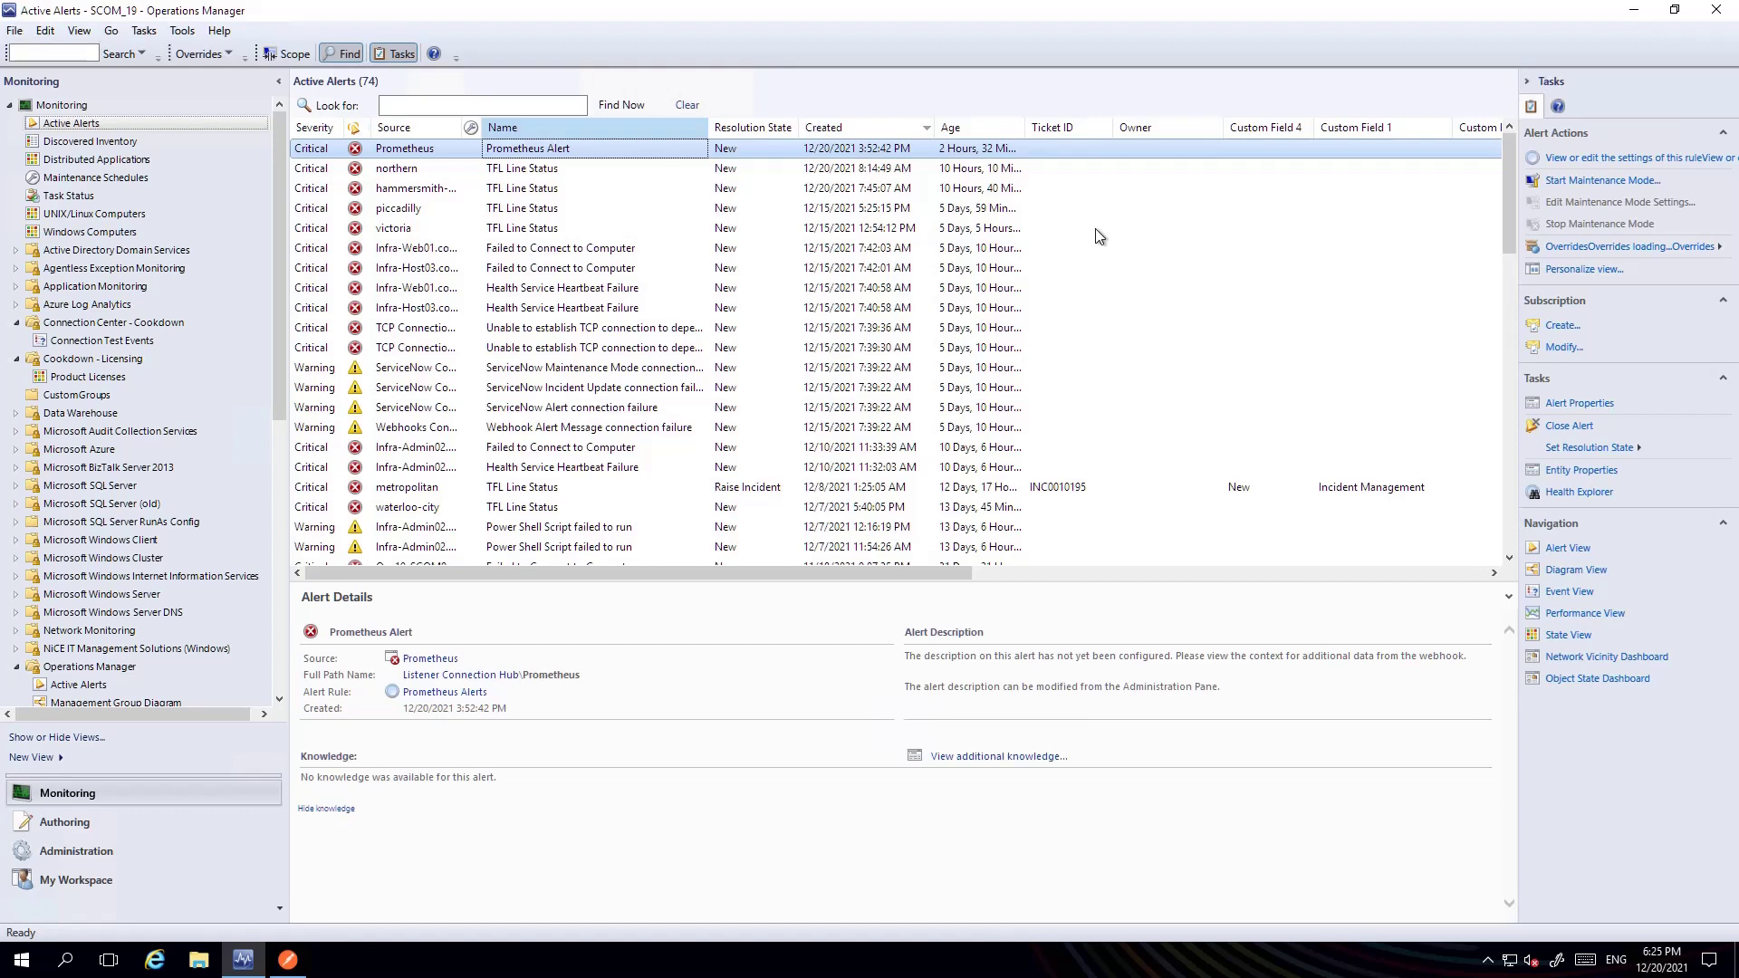
{"action": "left_click", "coordinate": [733, 154]}
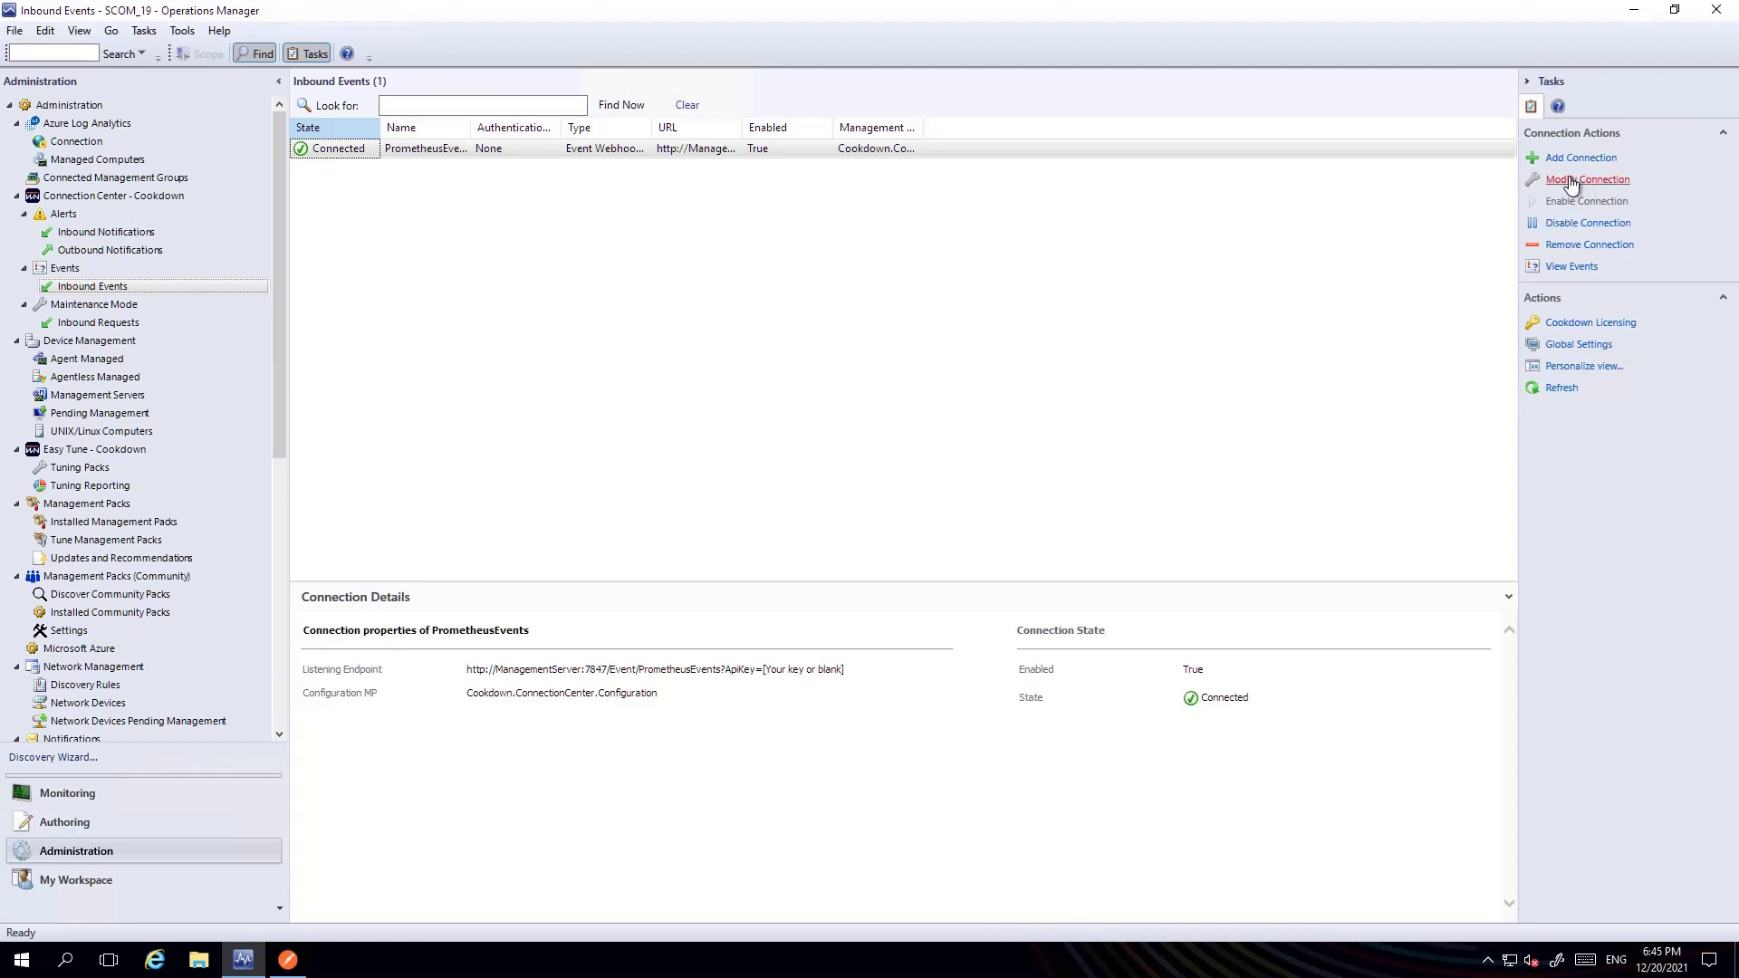
Step: Open the PrometheusEvents inbound connection for modification and examine the fqdn label in its sample payload
{"action": "left_click", "coordinate": [417, 153]}
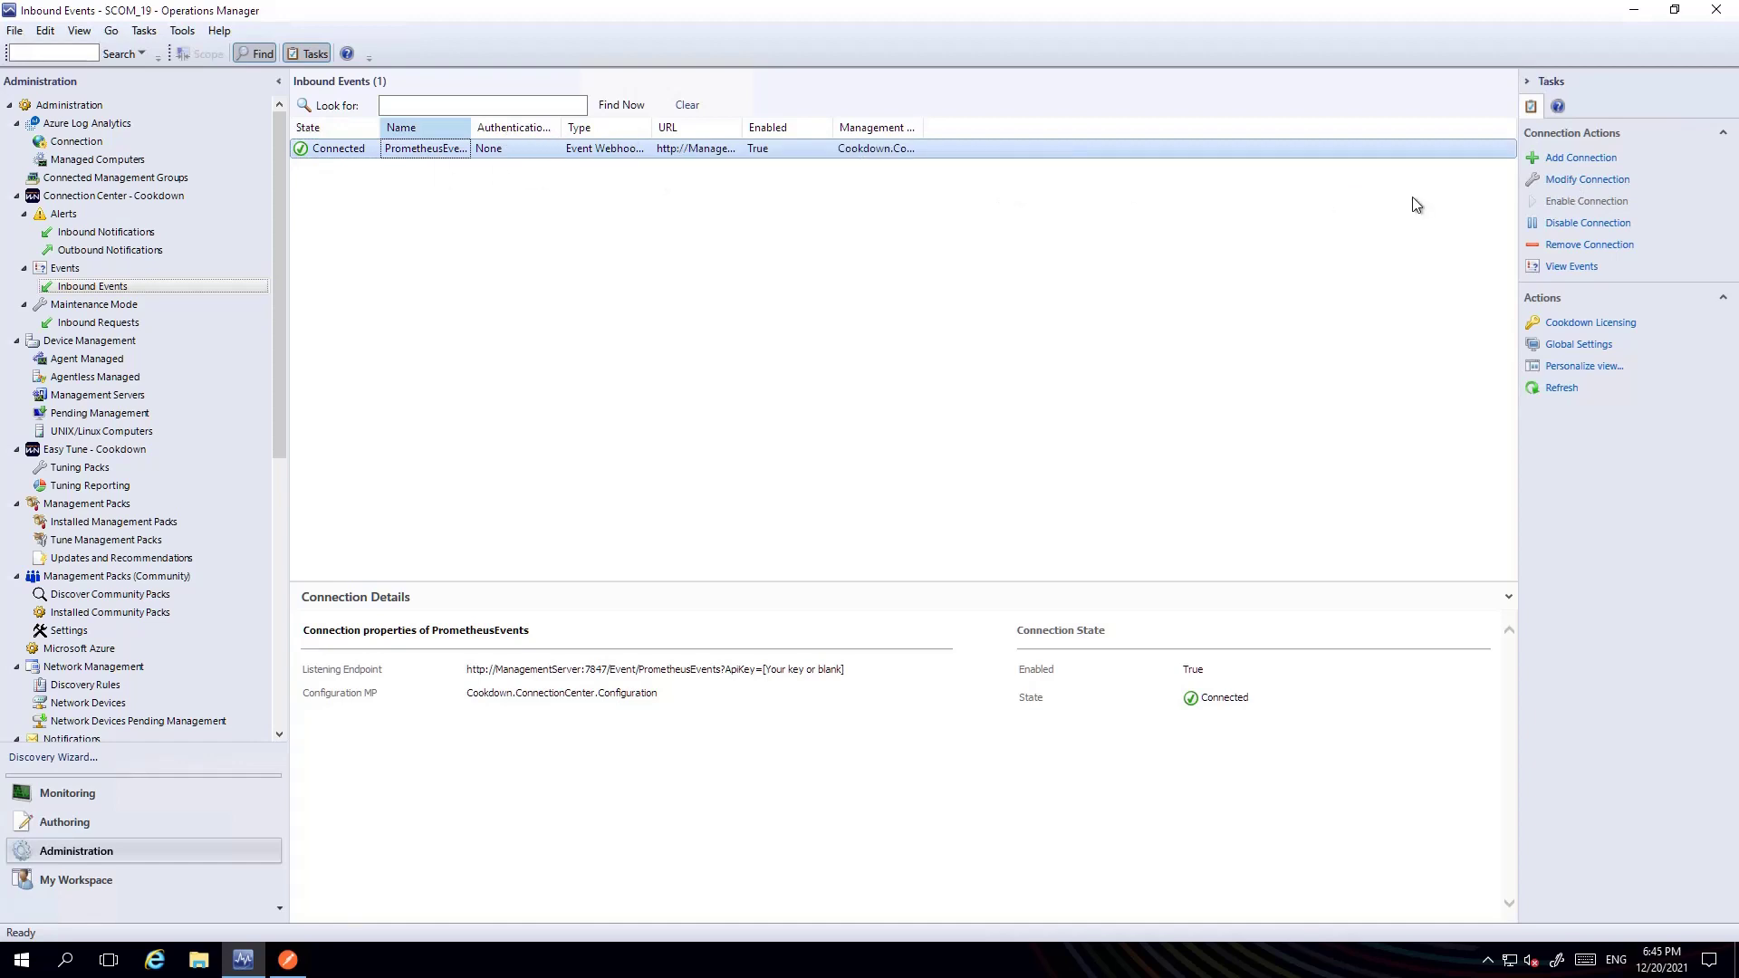
{"action": "left_click", "coordinate": [1587, 179]}
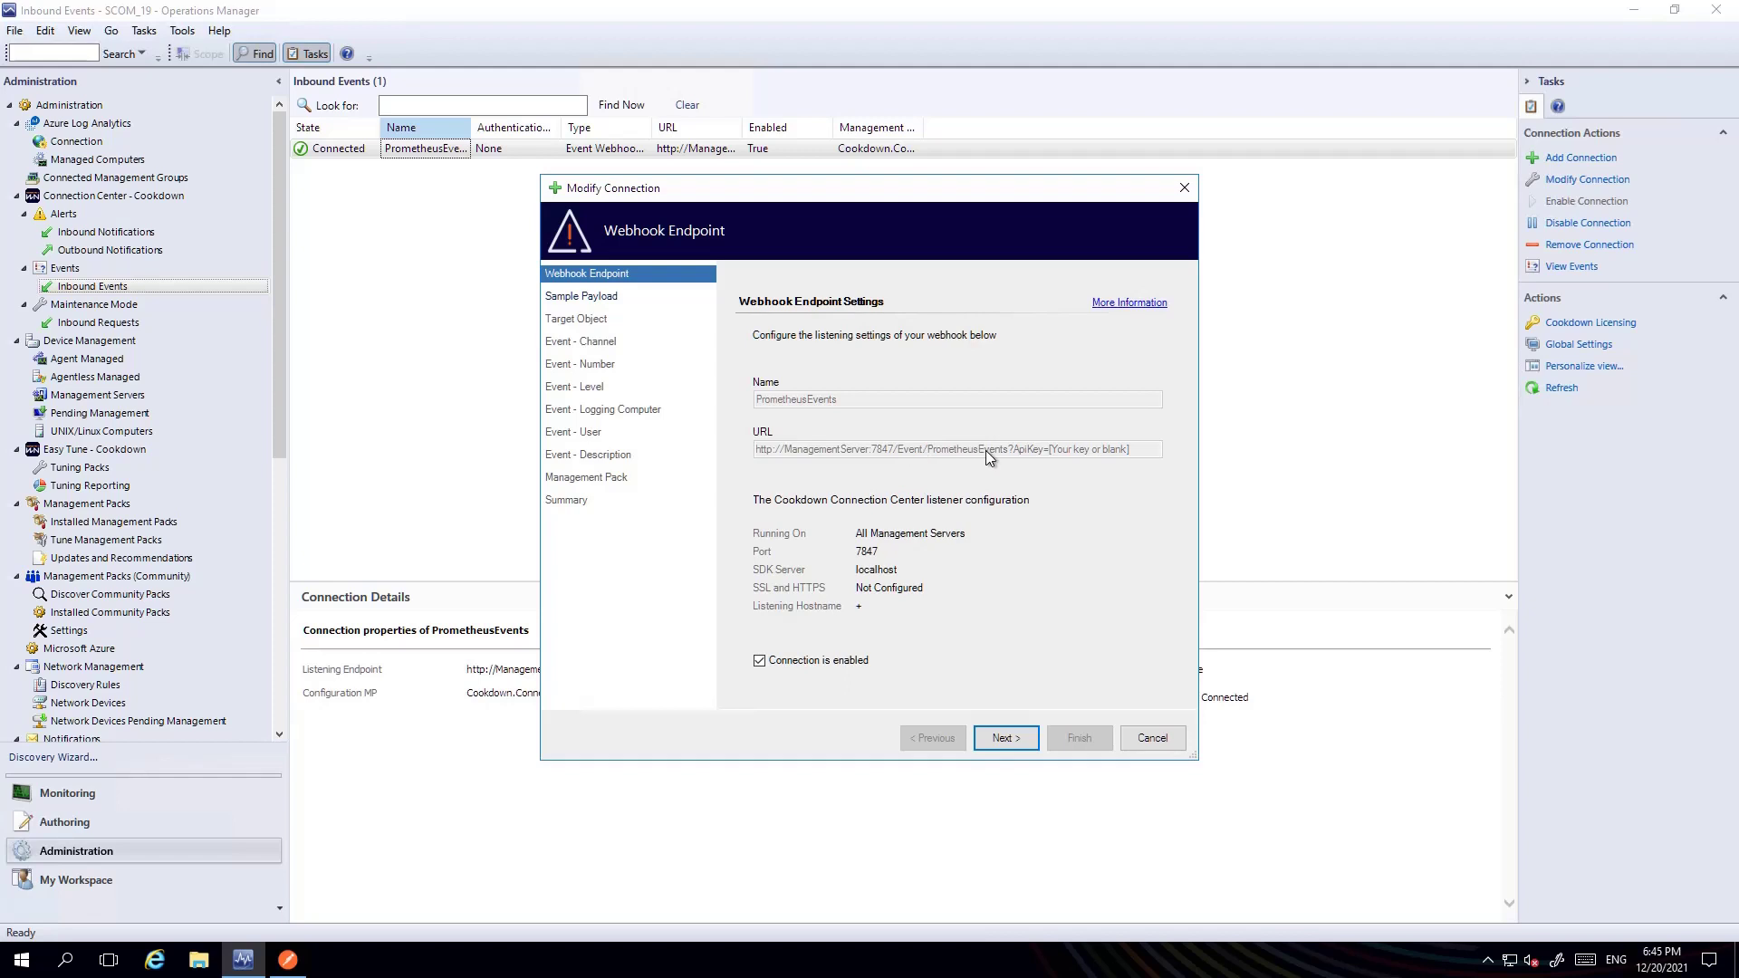
{"action": "left_click", "coordinate": [1034, 735]}
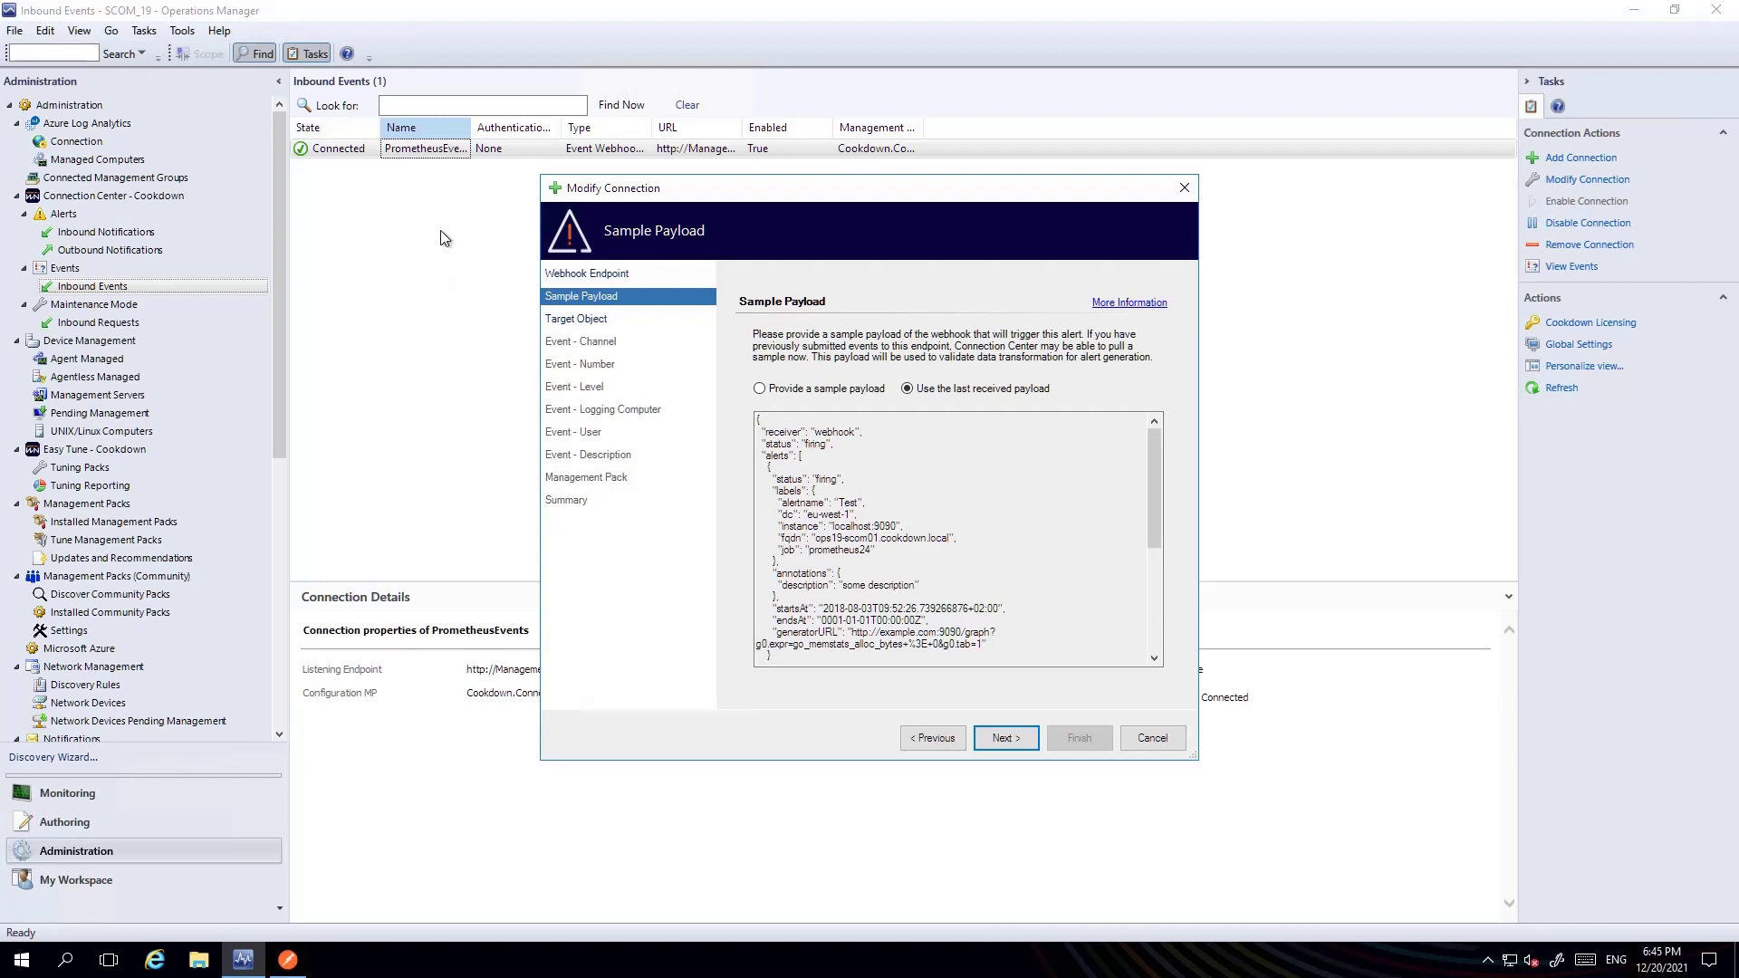
{"action": "double_click", "coordinate": [793, 538]}
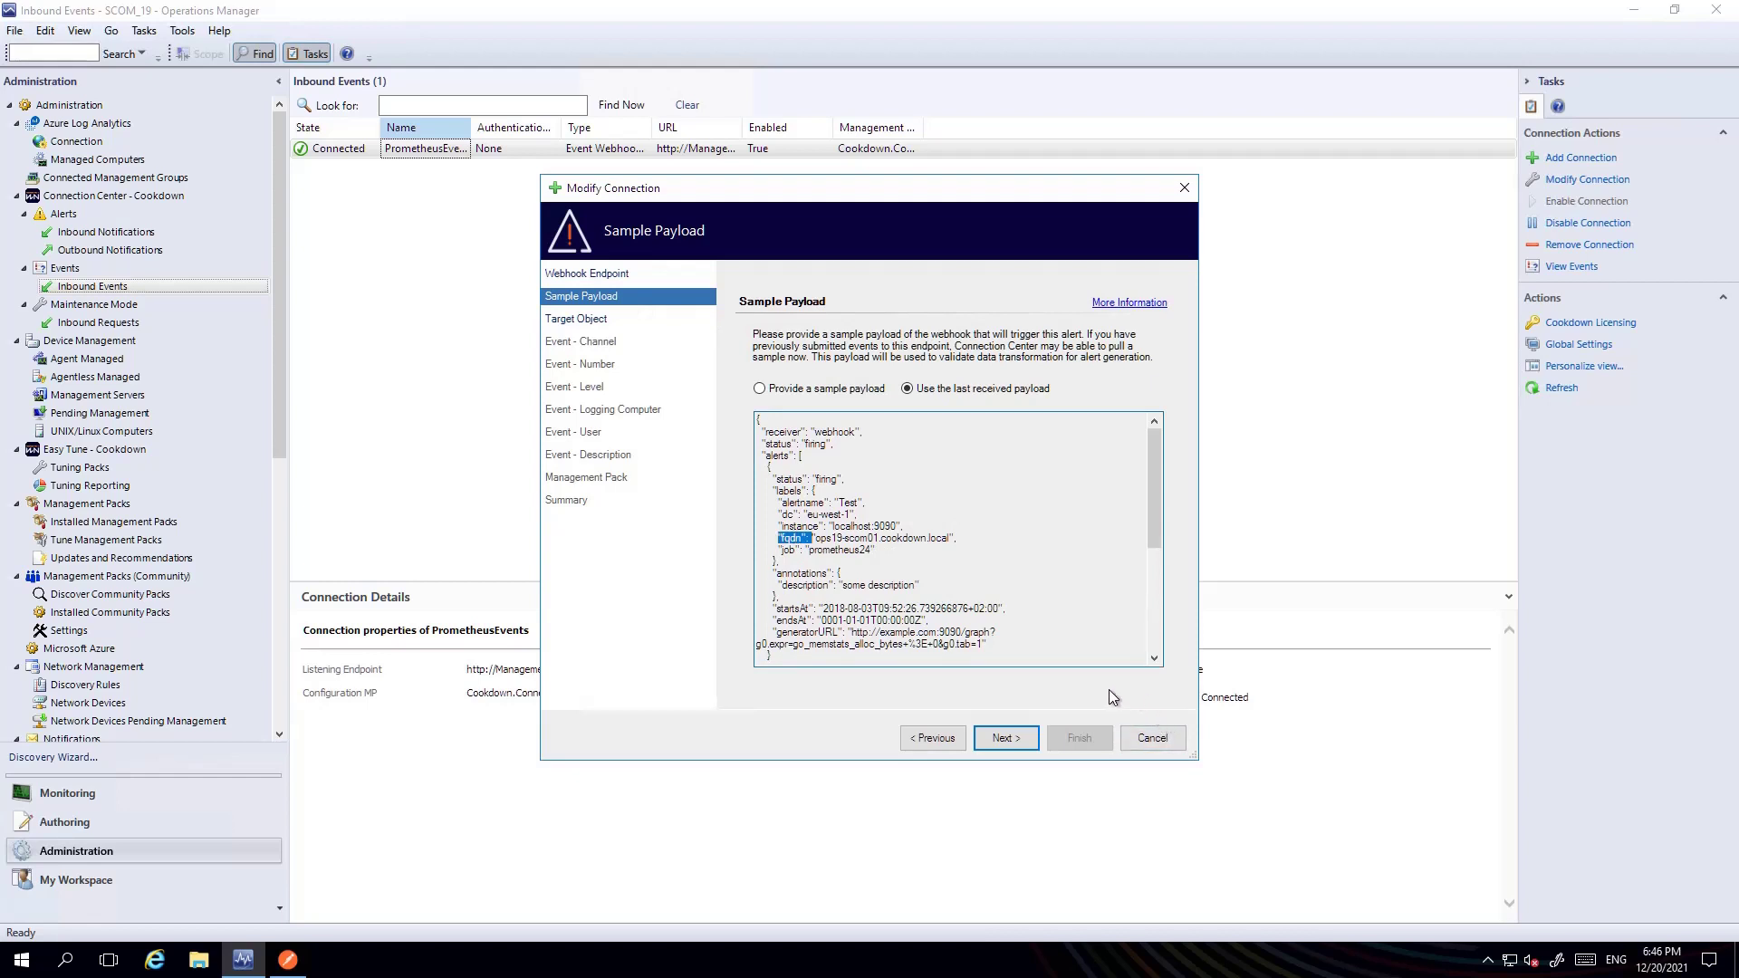
{"action": "mouse_move", "coordinate": [283, 962]}
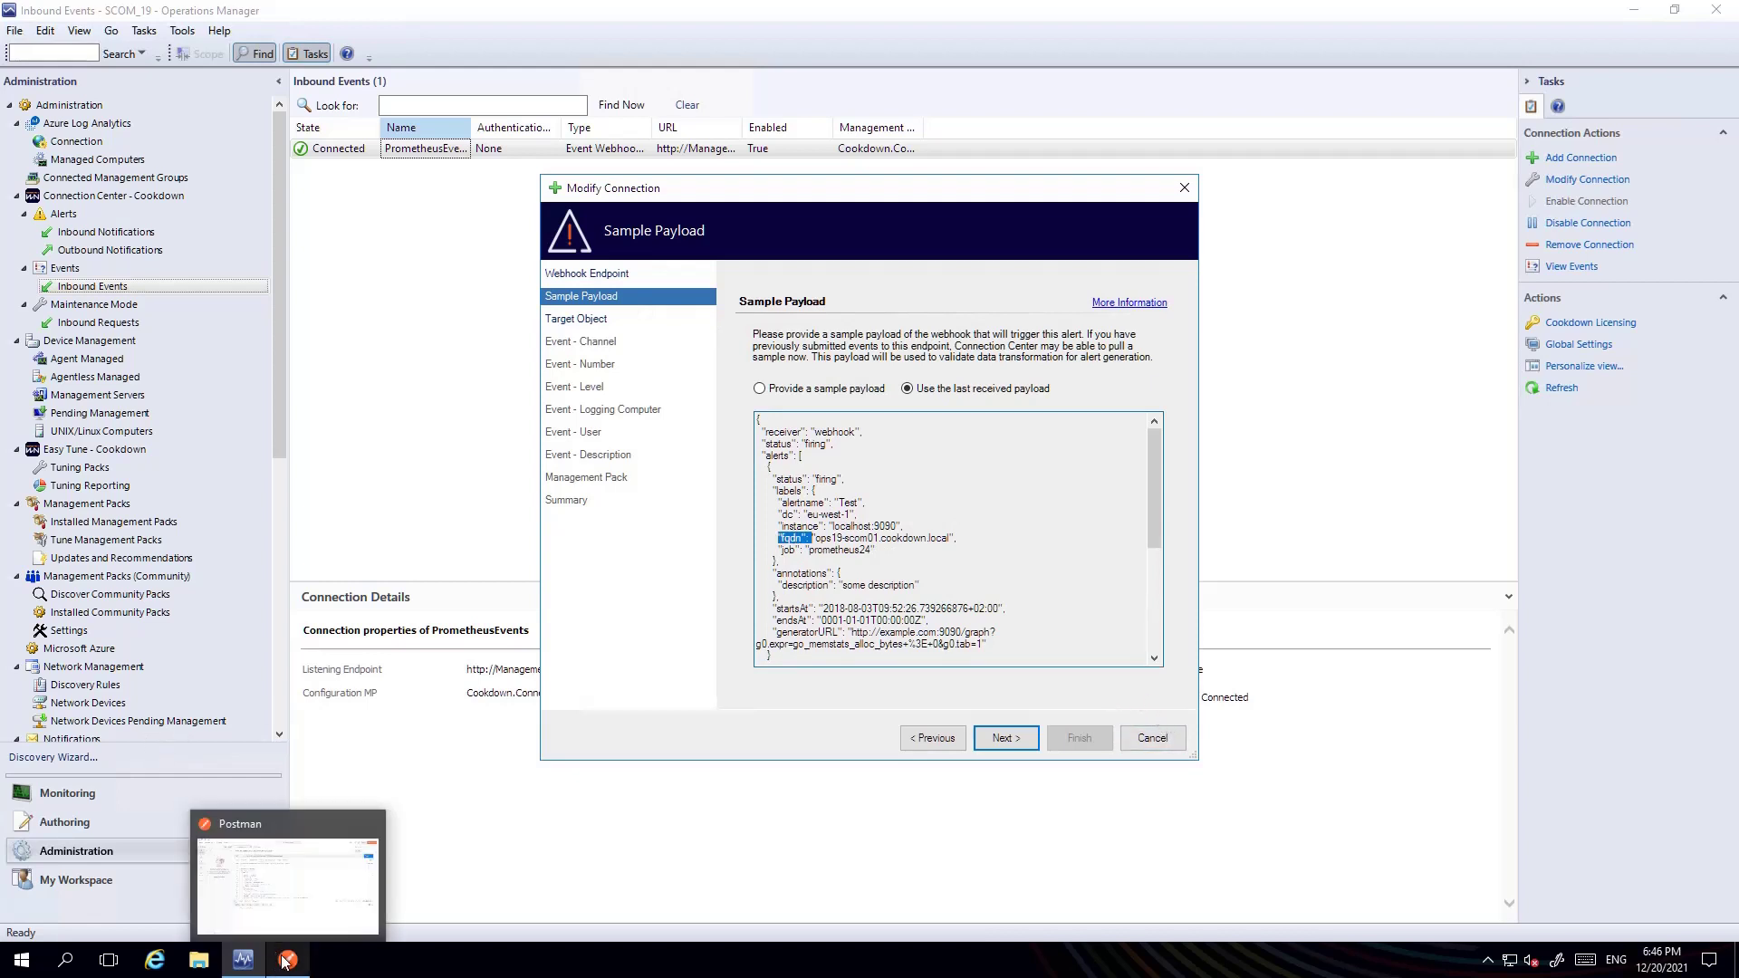
Step: Raise events on dynamic Windows Computer objects using the search criteria Name = '{{alerts[0].labels.fqdn}}', and test the criteria
{"action": "left_click", "coordinate": [983, 743]}
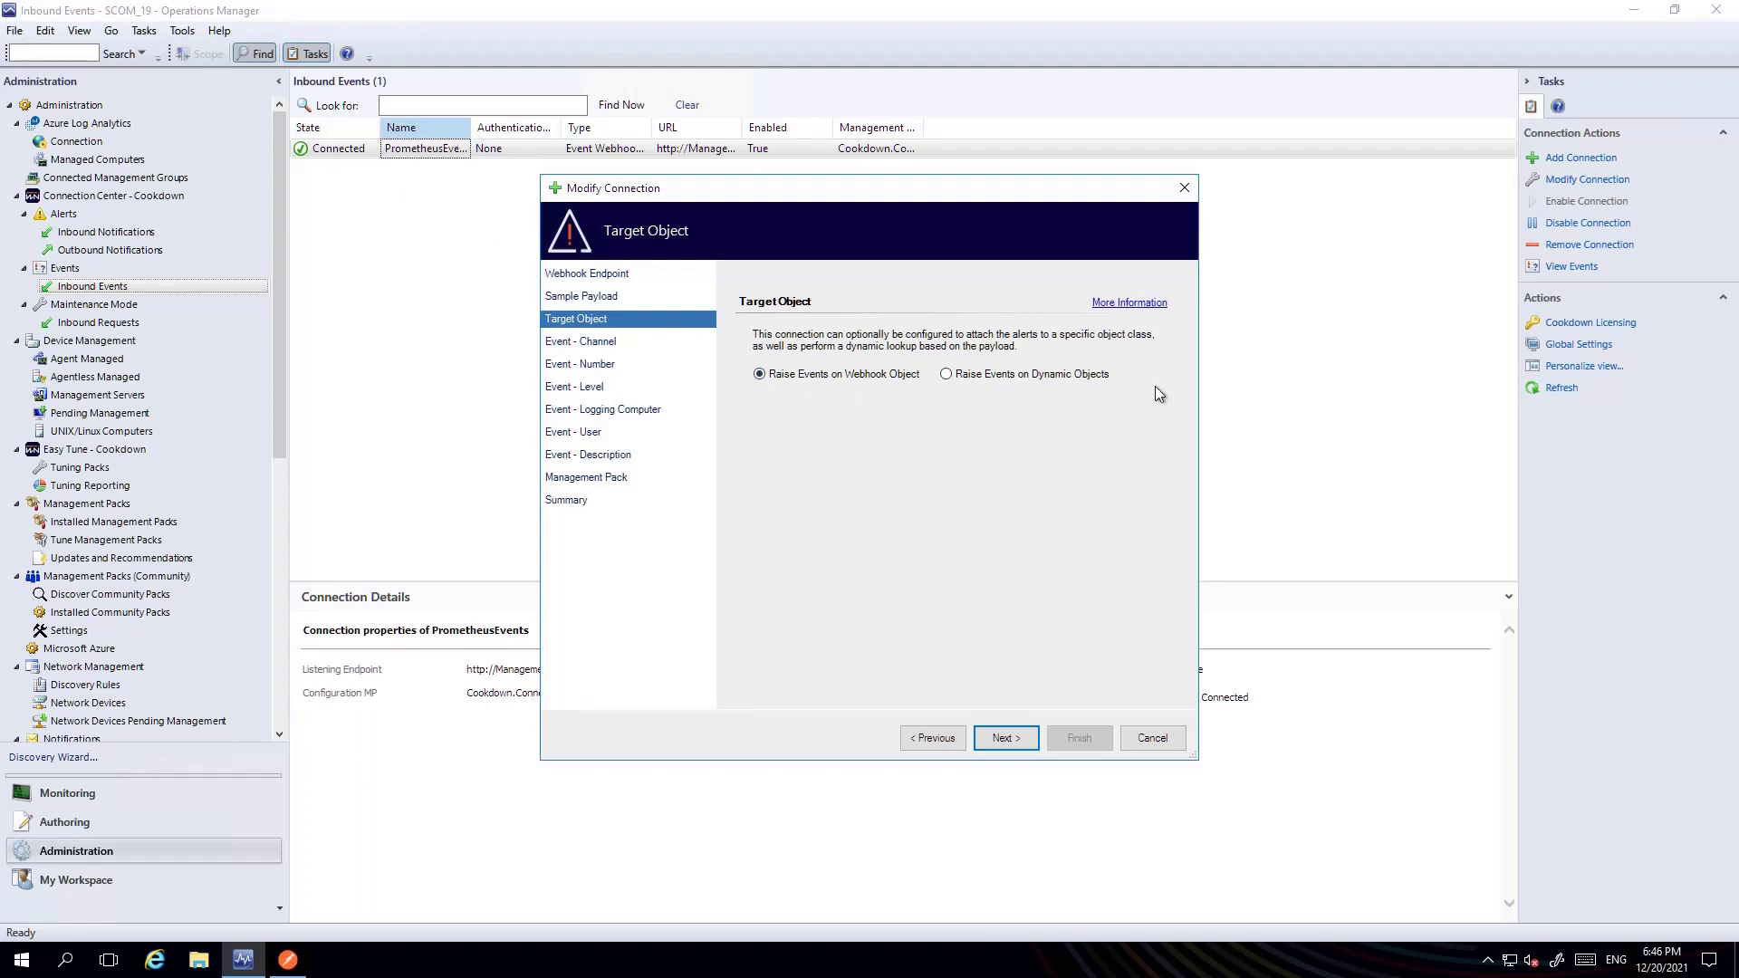
{"action": "left_click", "coordinate": [976, 373]}
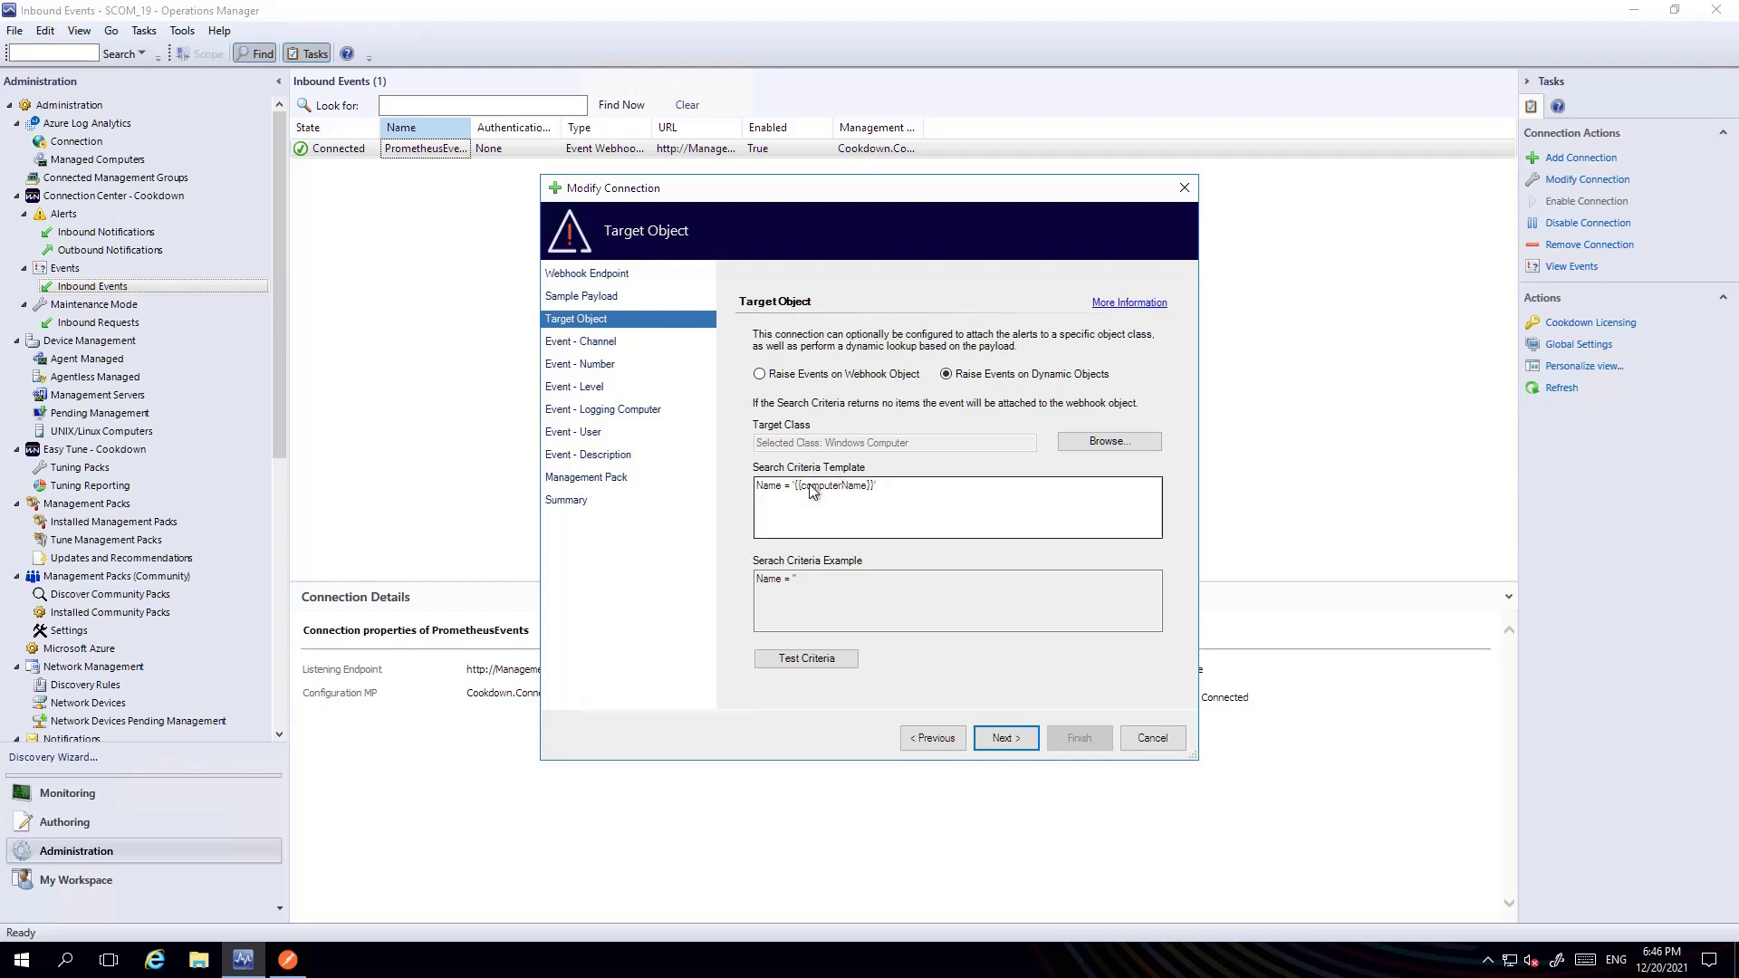
{"action": "left_click_drag", "start_coordinate": [800, 488], "coordinate": [868, 490]}
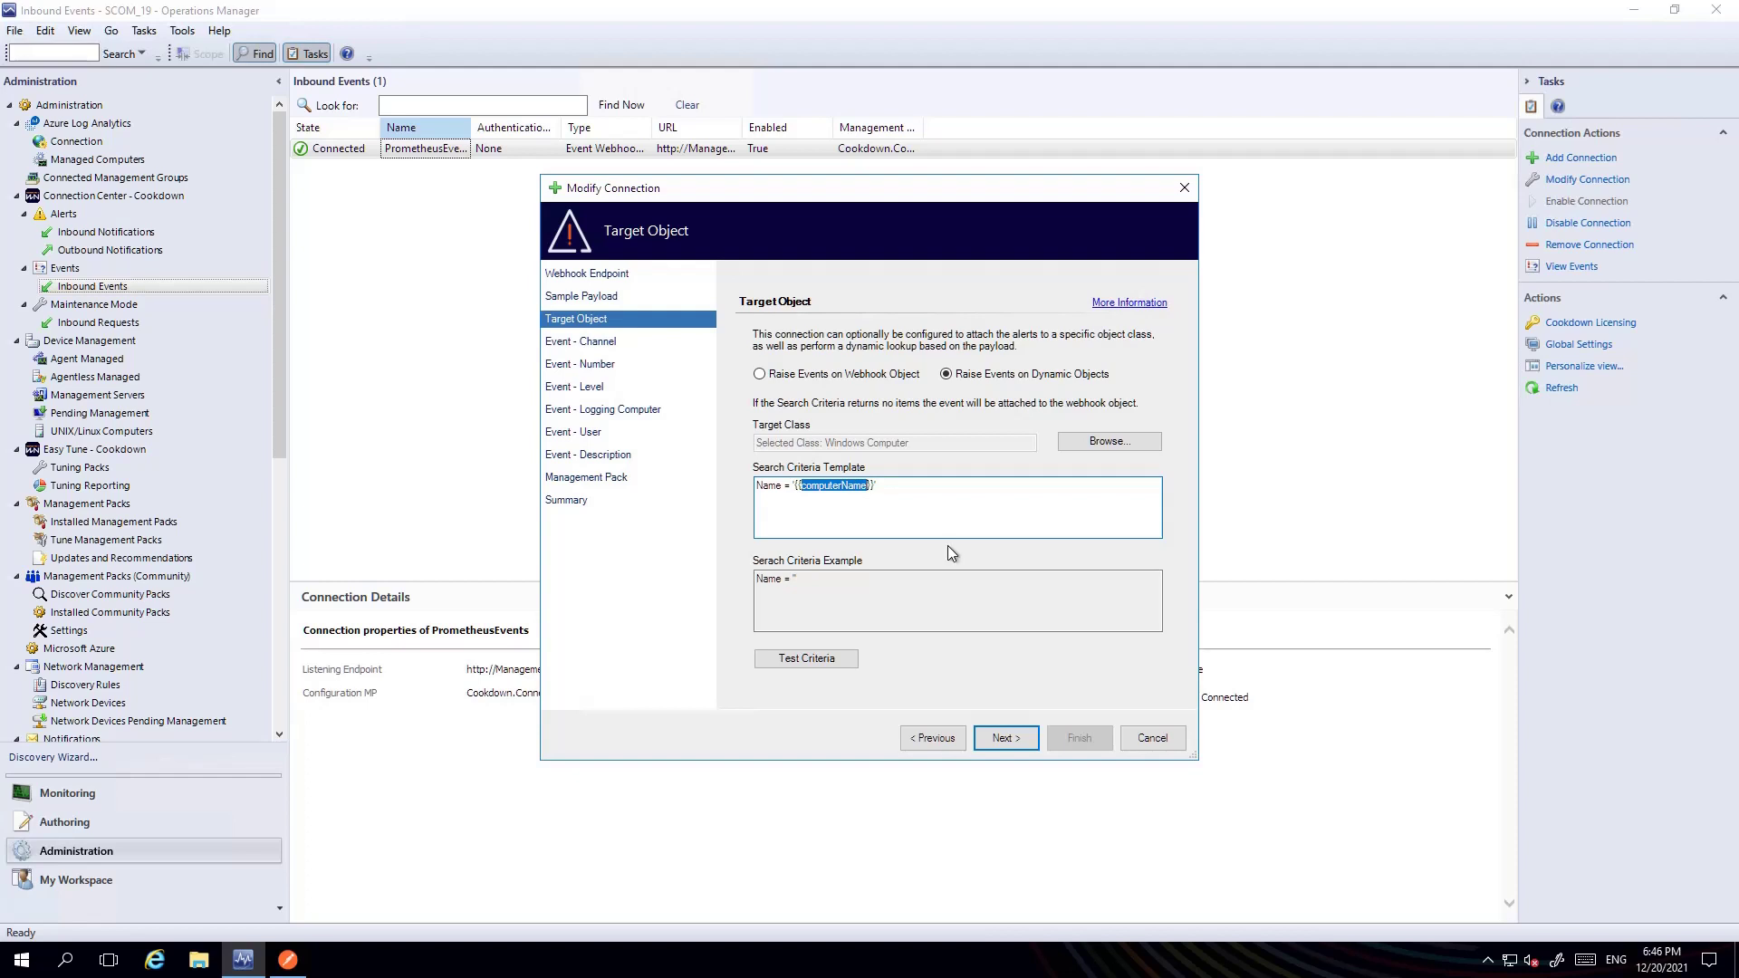
{"action": "type", "text": "alerts[0]"}
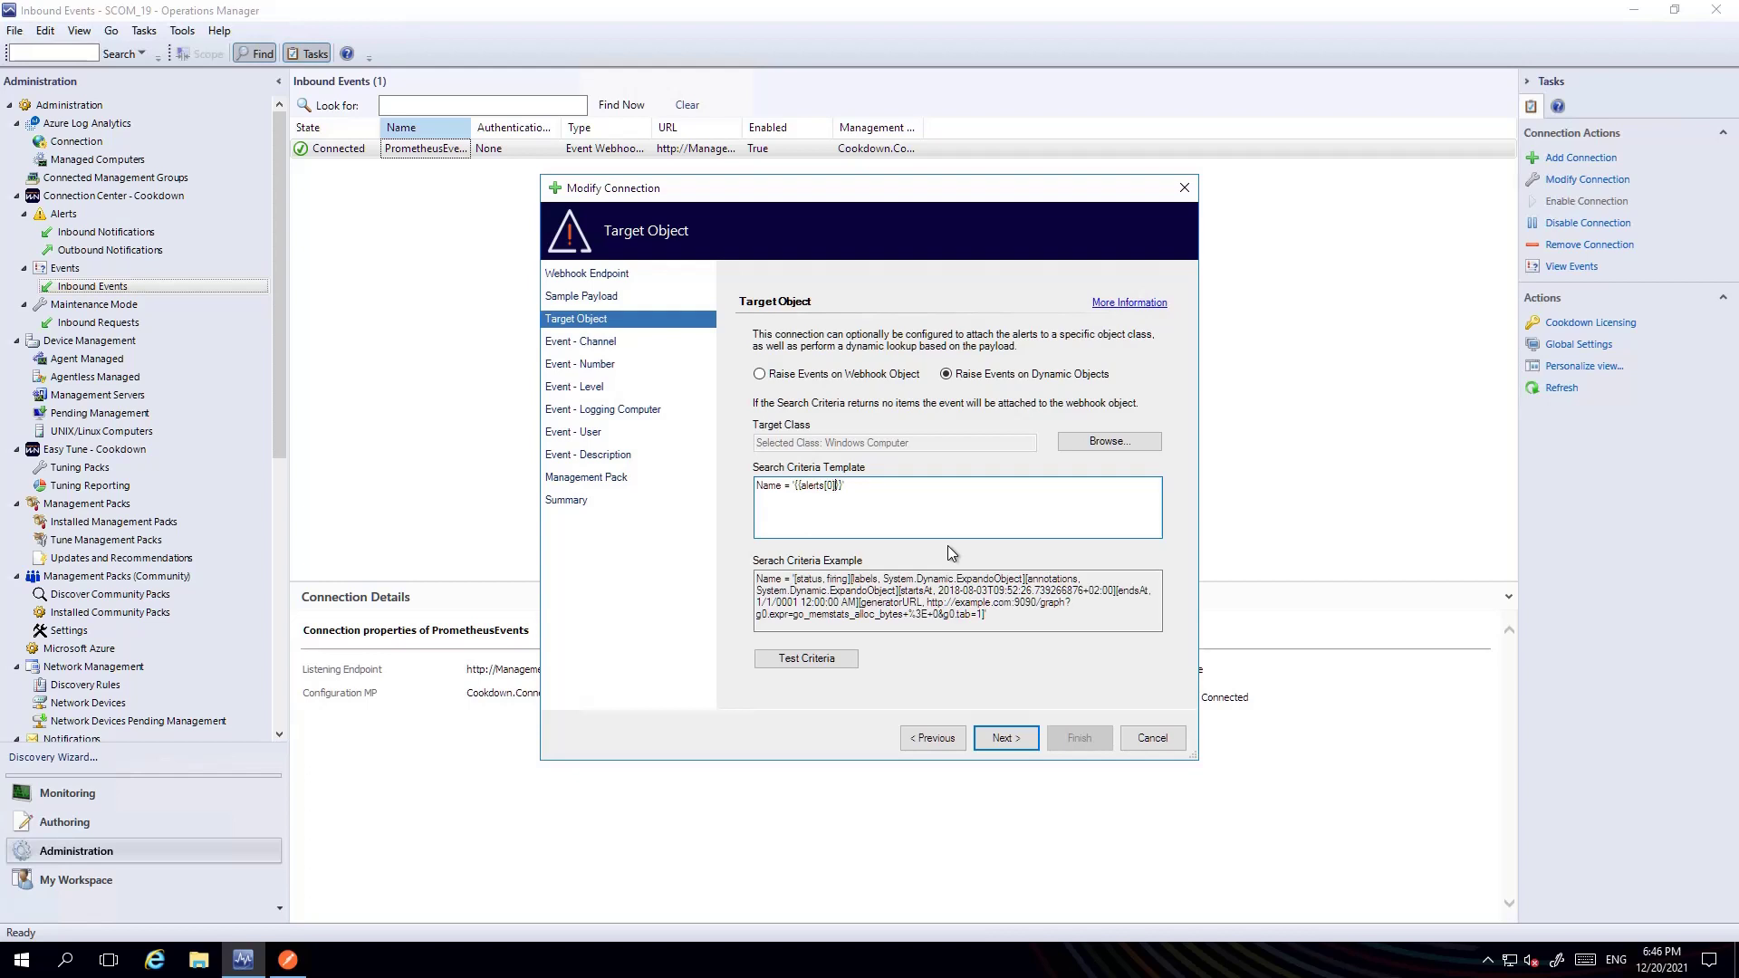
{"action": "type", "text": ".labre"}
{"action": "key", "text": "BackSpace"}
{"action": "key", "text": "BackSpace"}
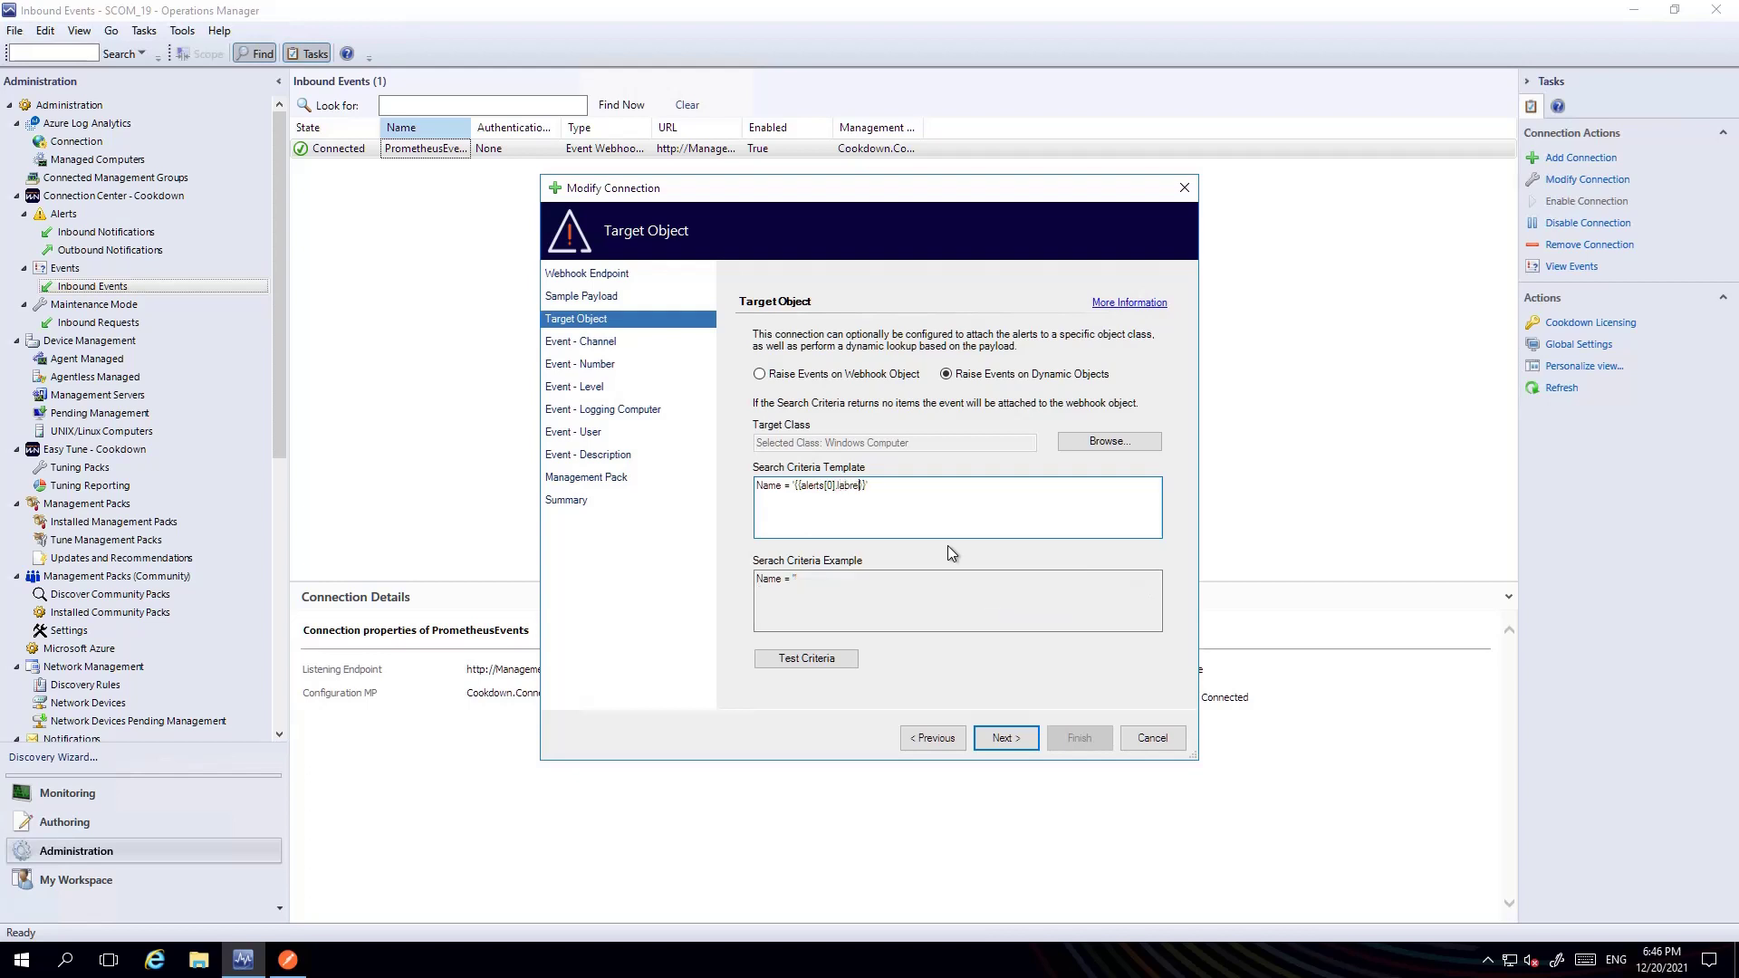
{"action": "type", "text": "els"}
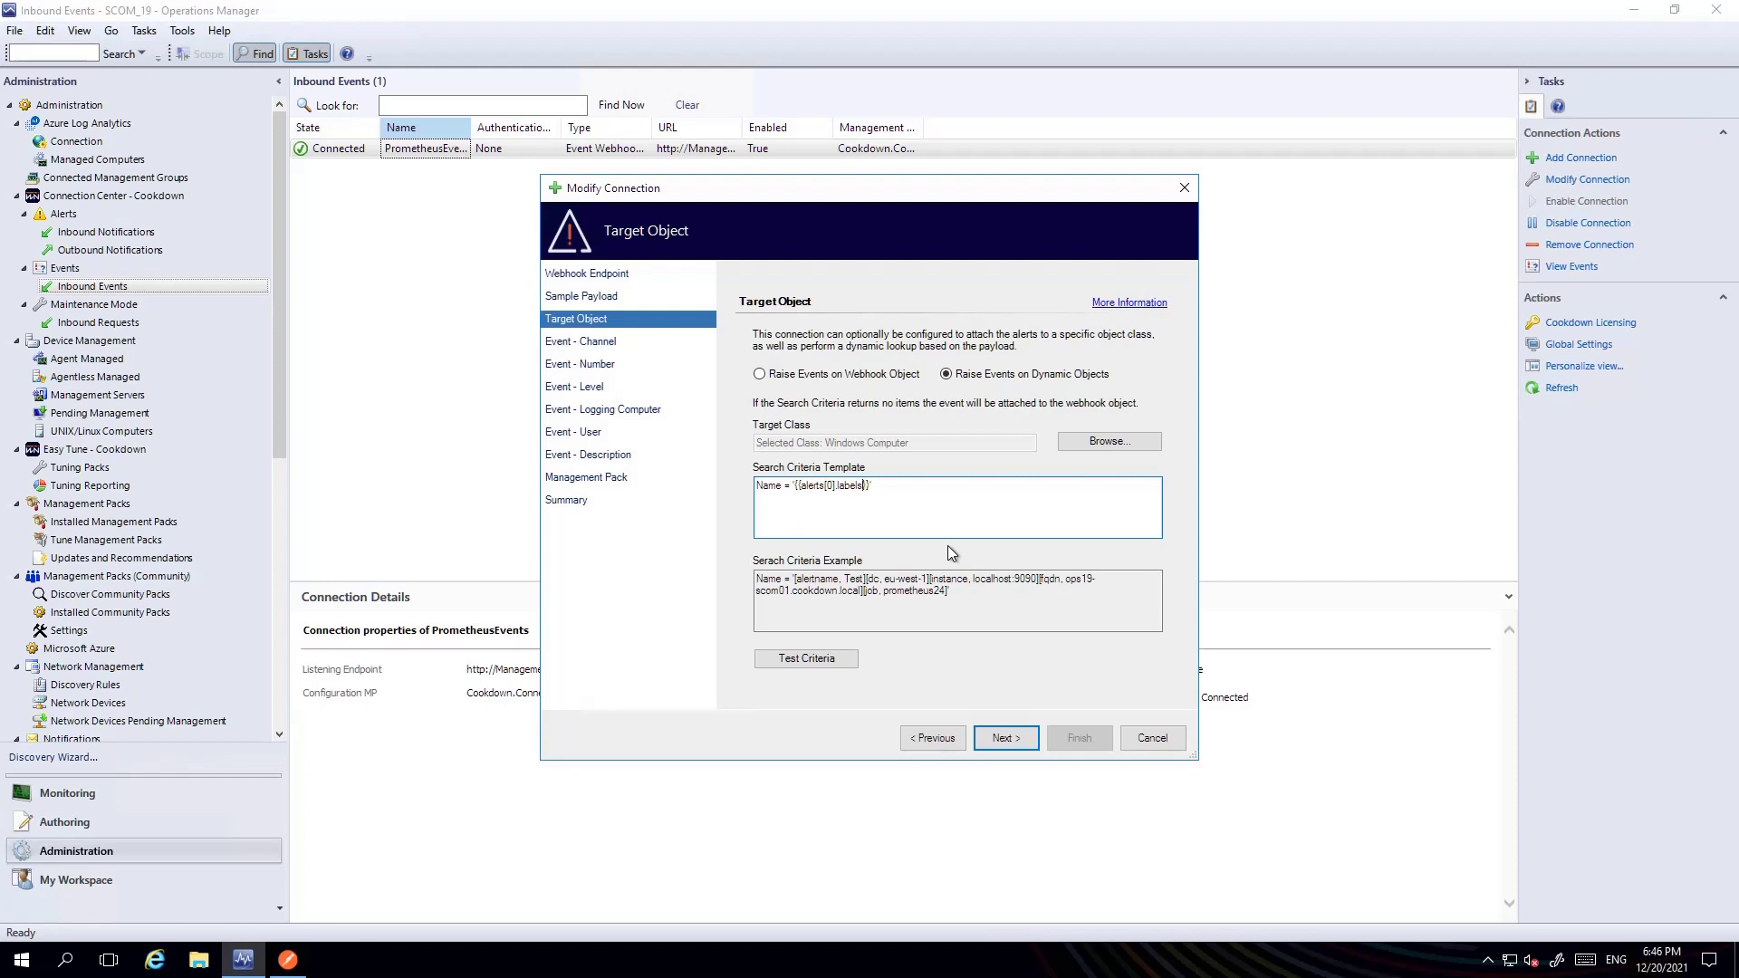
{"action": "type", "text": ".fq"}
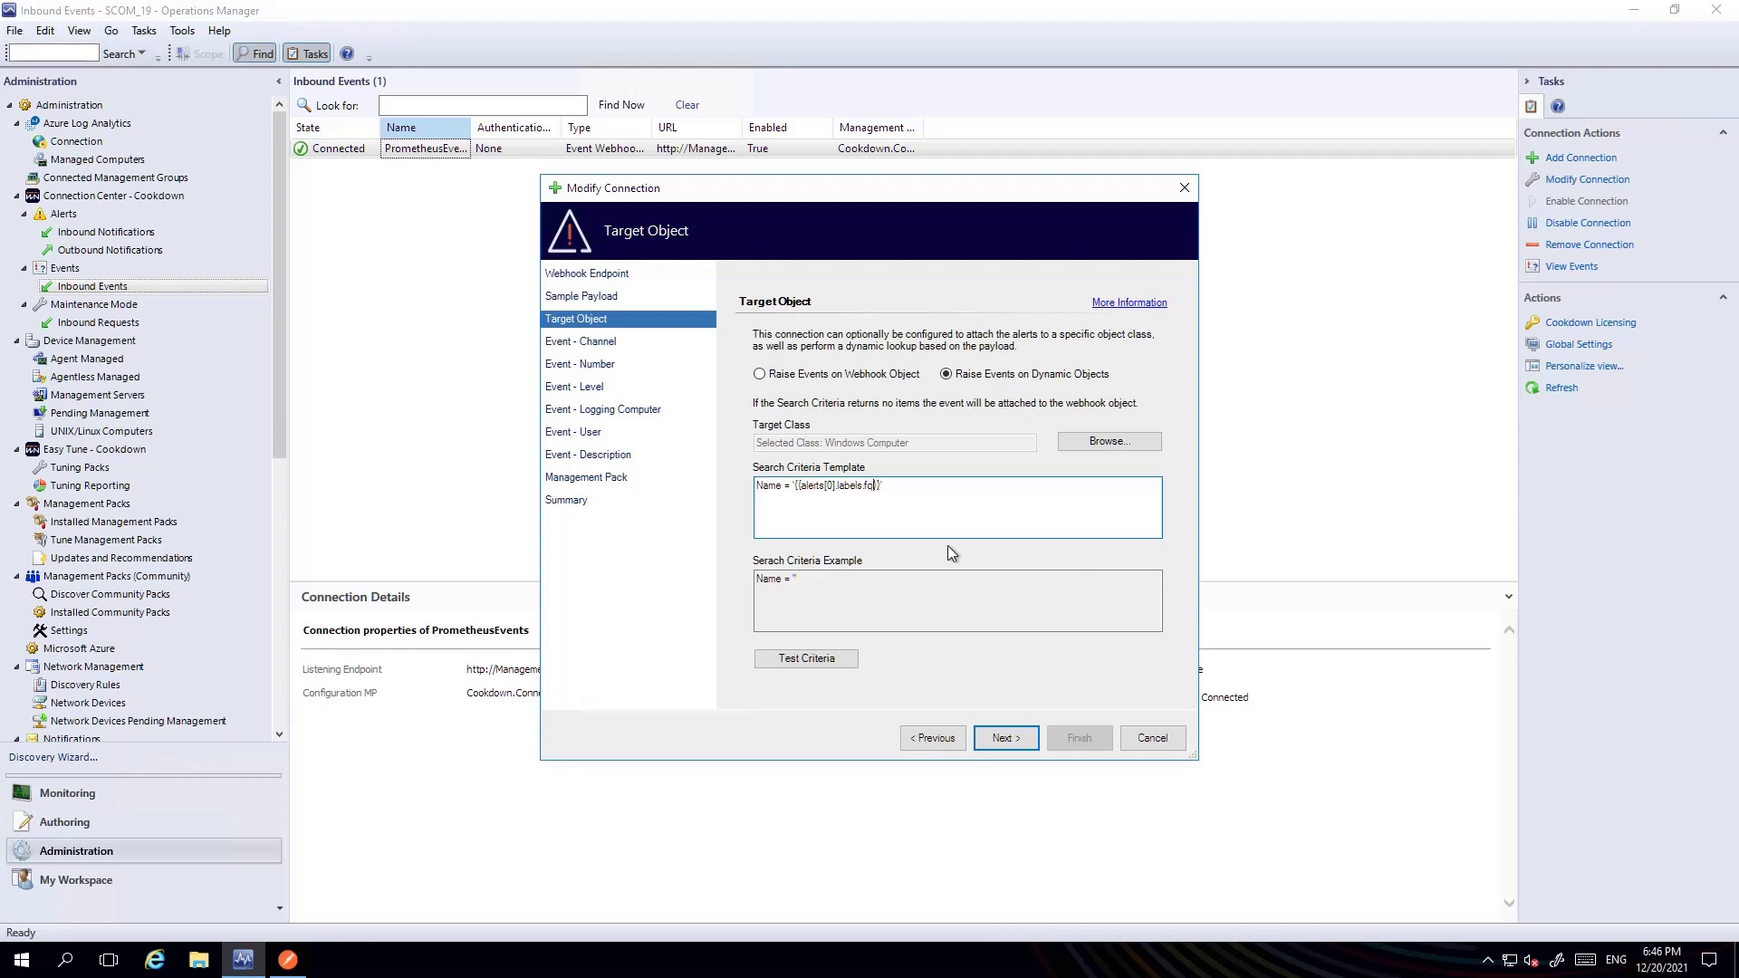
{"action": "type", "text": "dn"}
{"action": "left_click", "coordinate": [791, 660]}
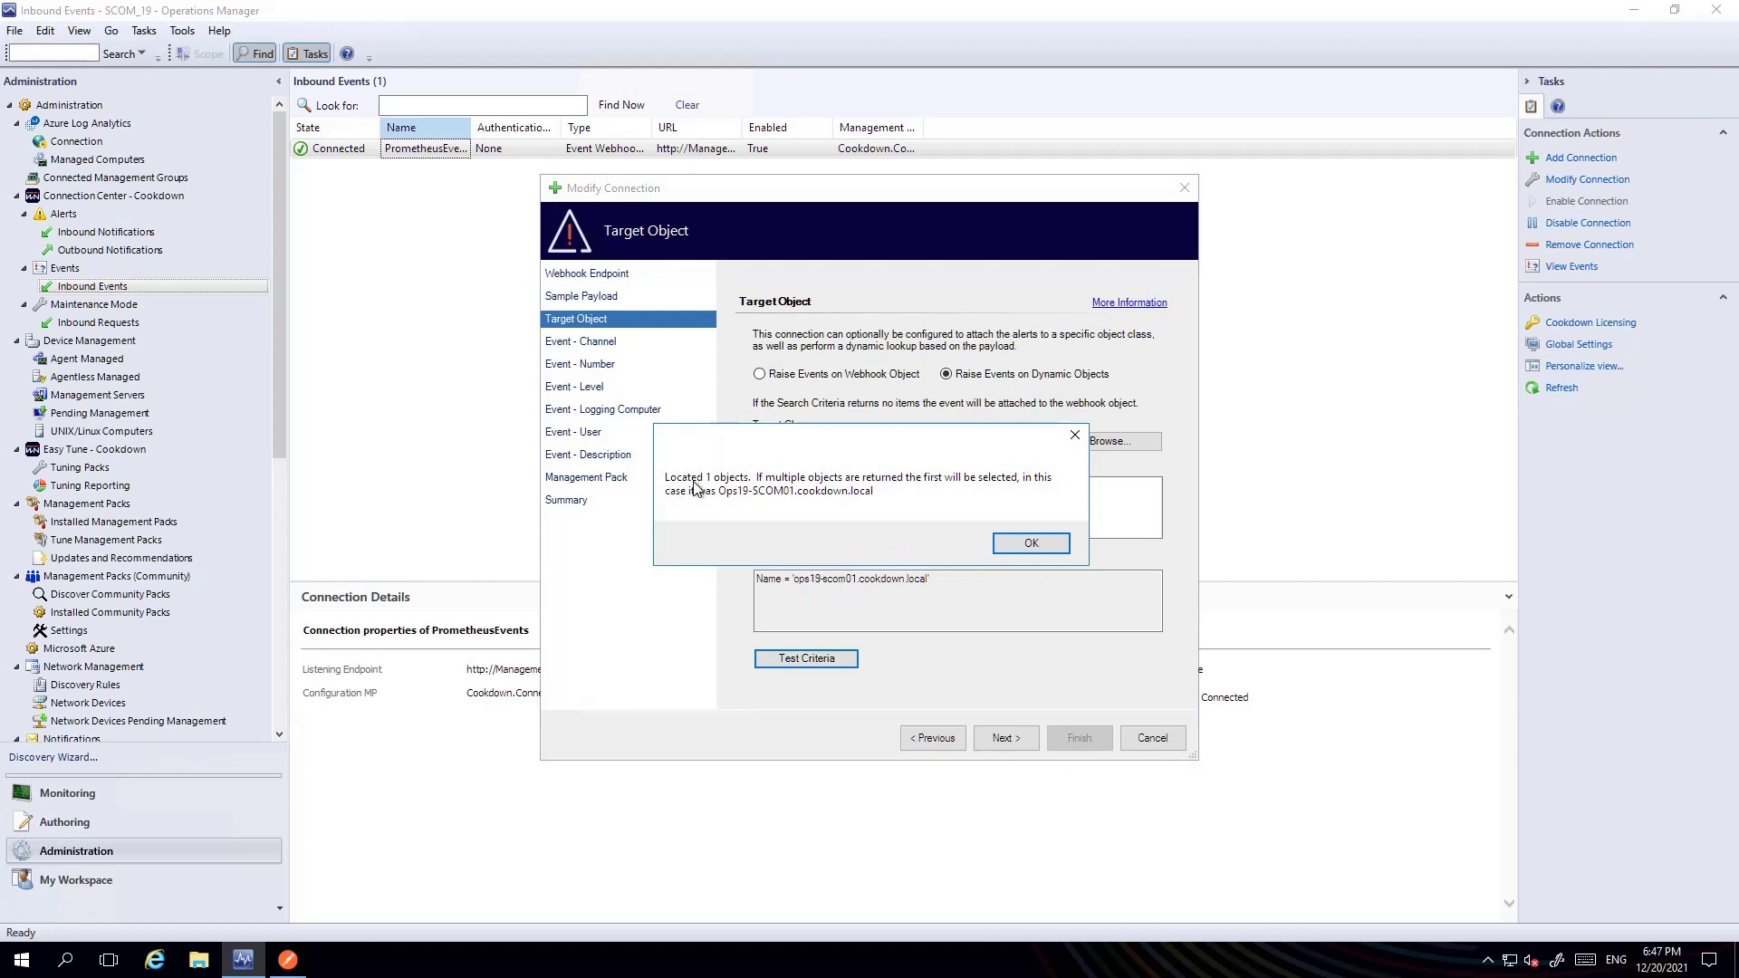
{"action": "left_click", "coordinate": [1020, 543]}
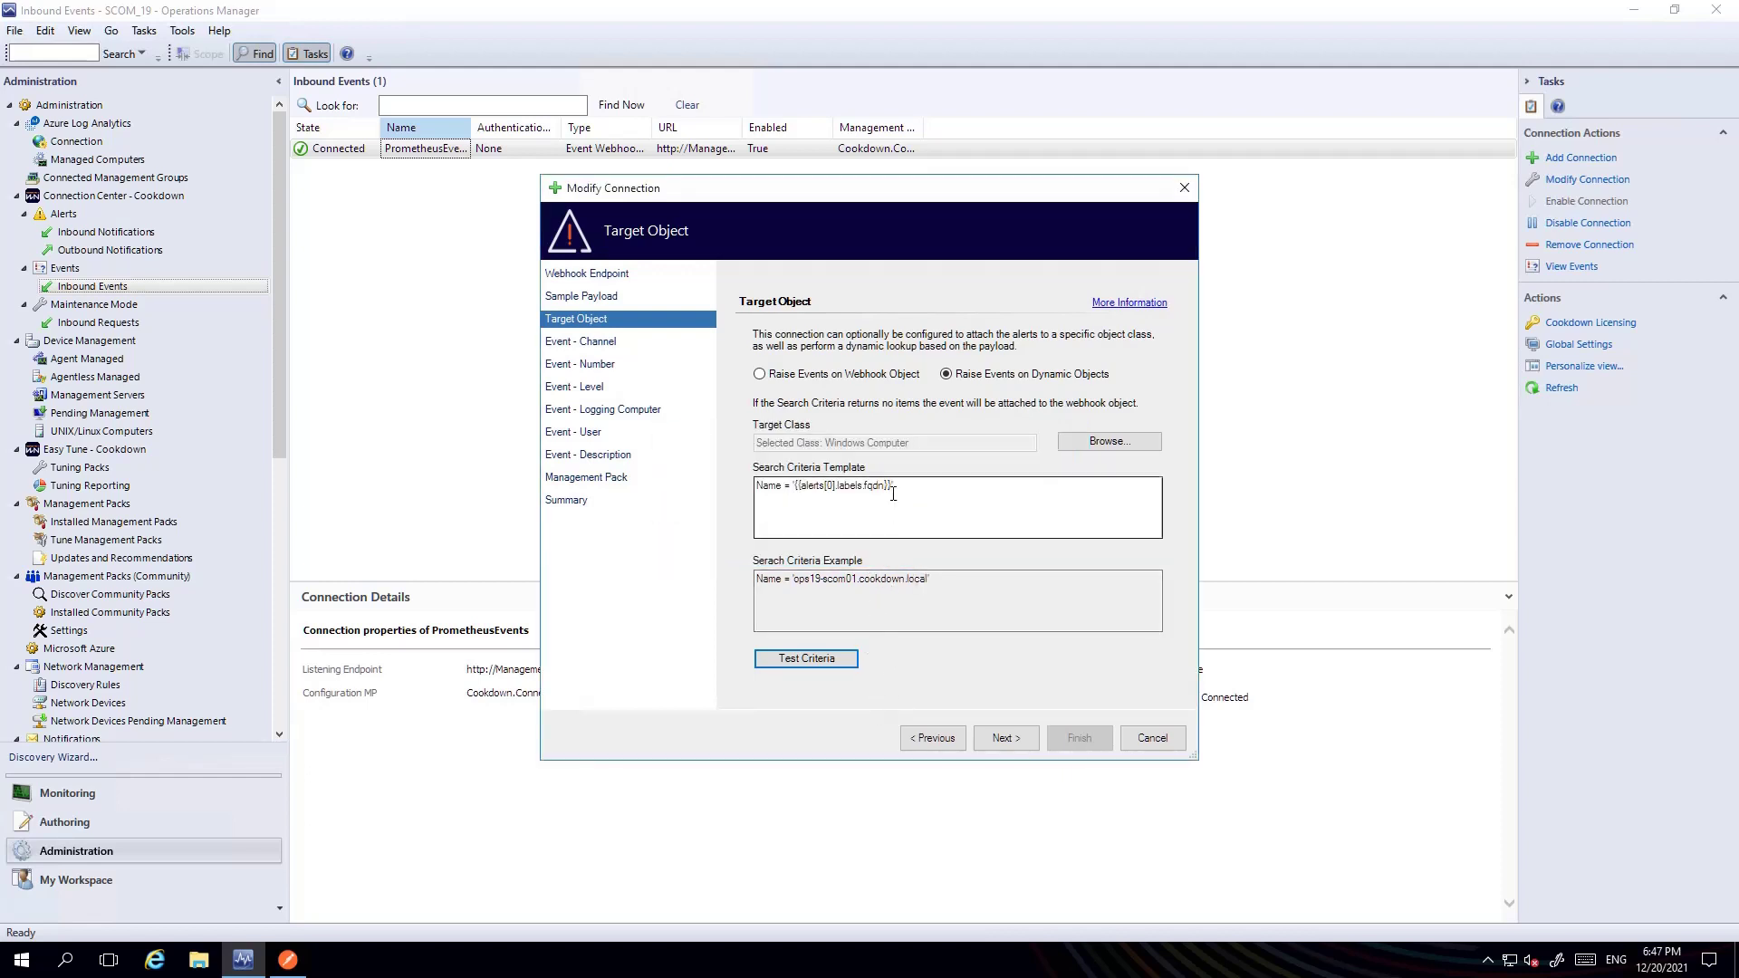
Step: Keep the static event channel WebhookEvents, event number 1500 and level 4 - Informational, checking the available level options
{"action": "left_click", "coordinate": [1008, 740]}
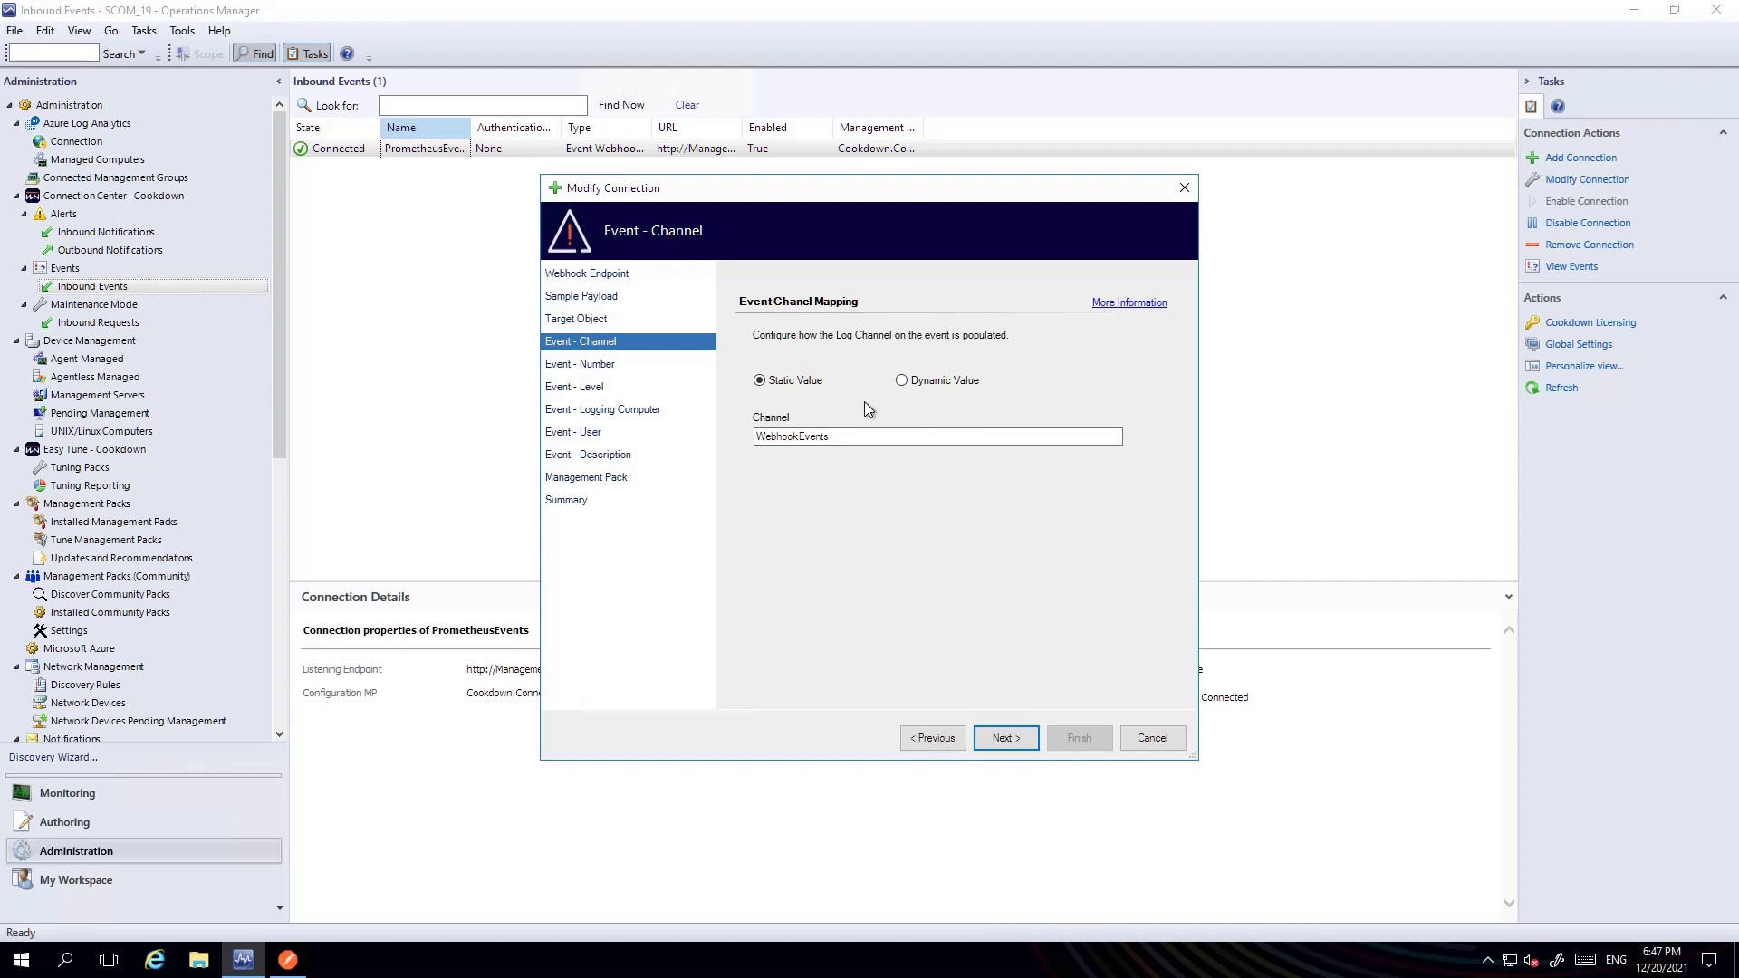
{"action": "left_click", "coordinate": [991, 741]}
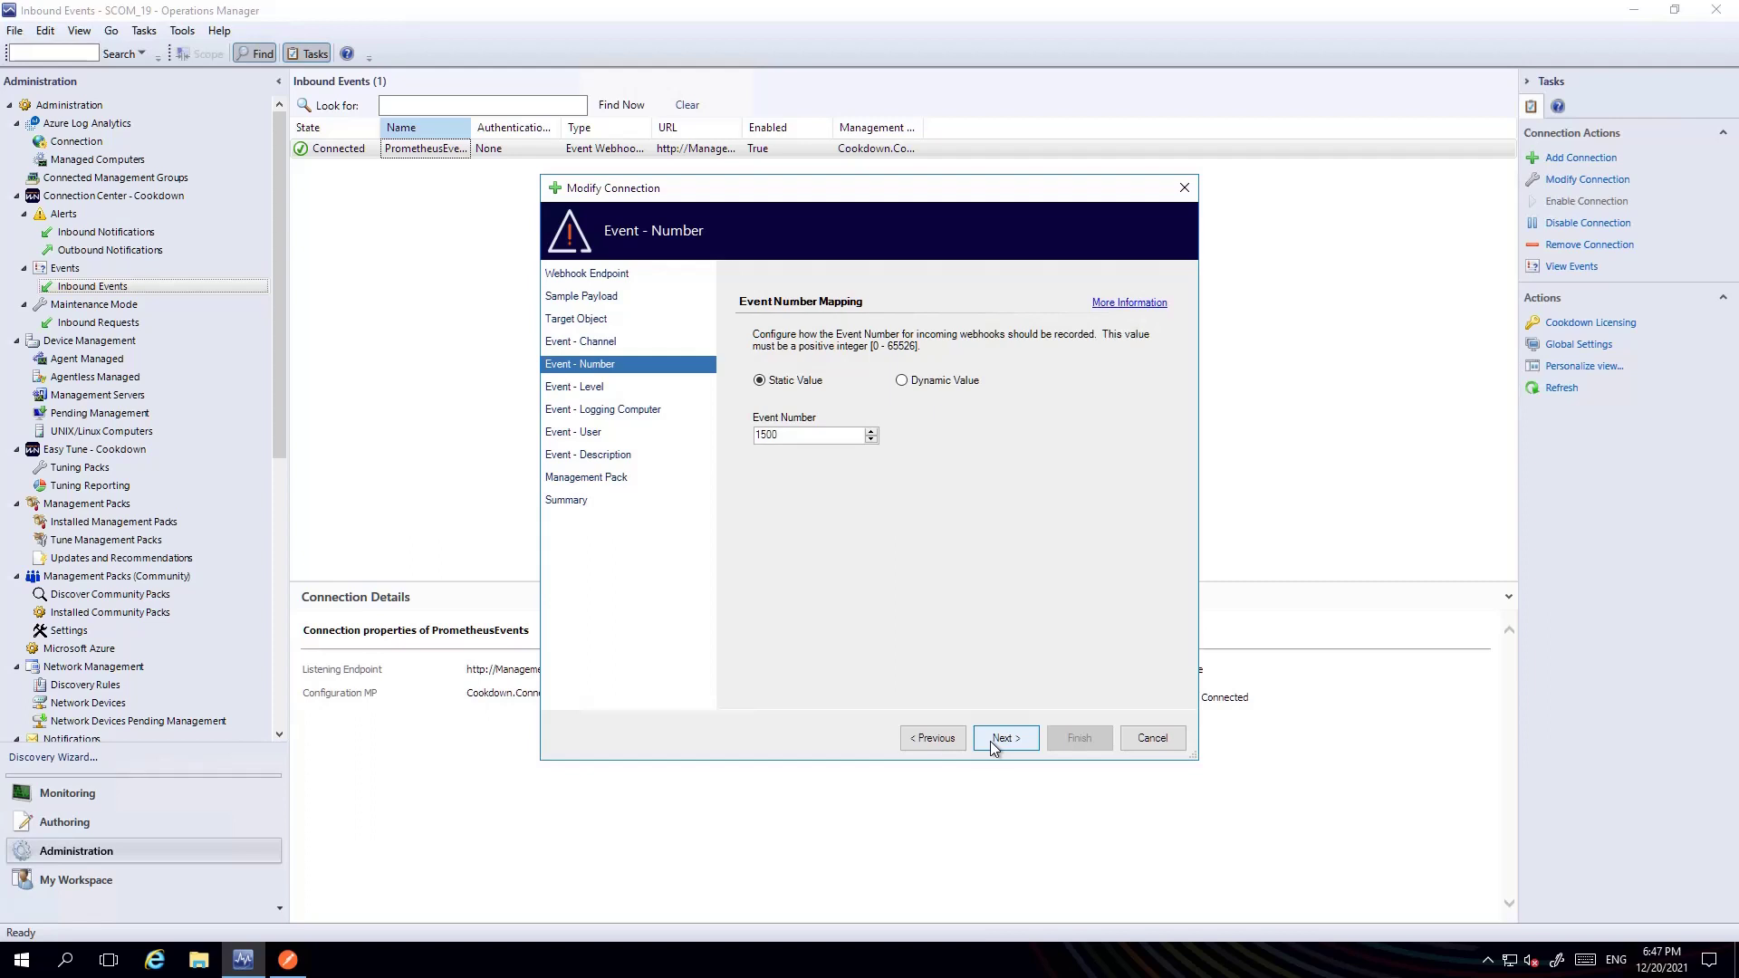
{"action": "left_click", "coordinate": [1002, 741]}
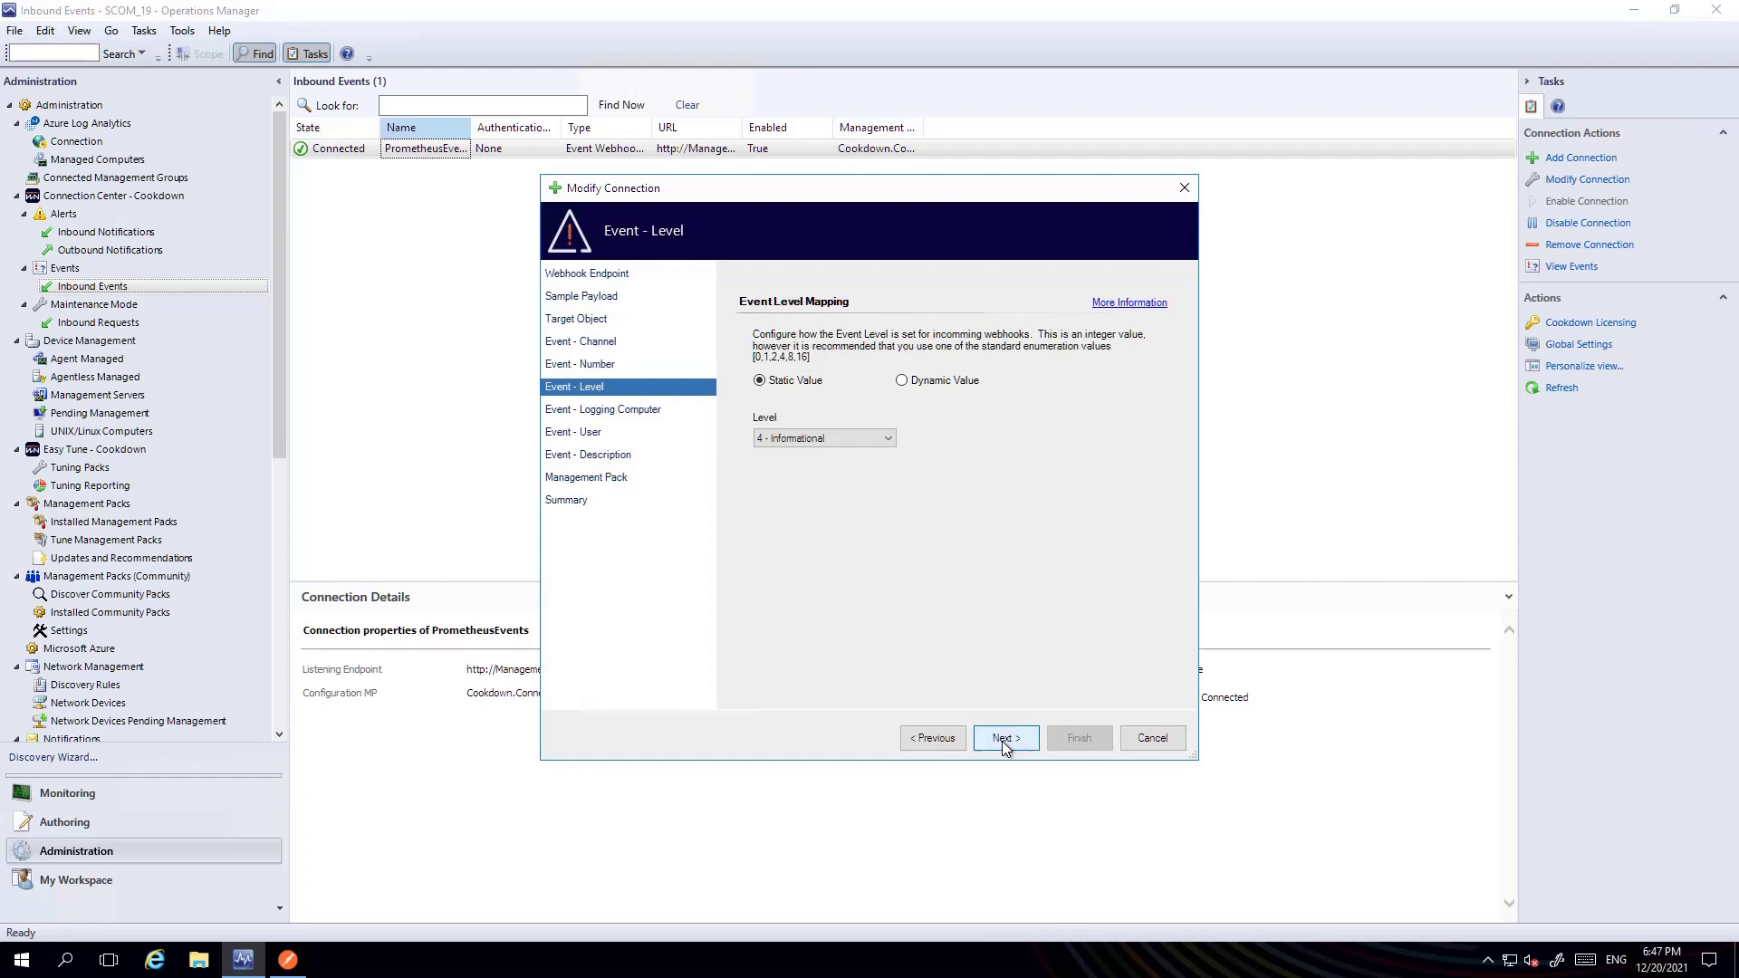
{"action": "left_click", "coordinate": [822, 444]}
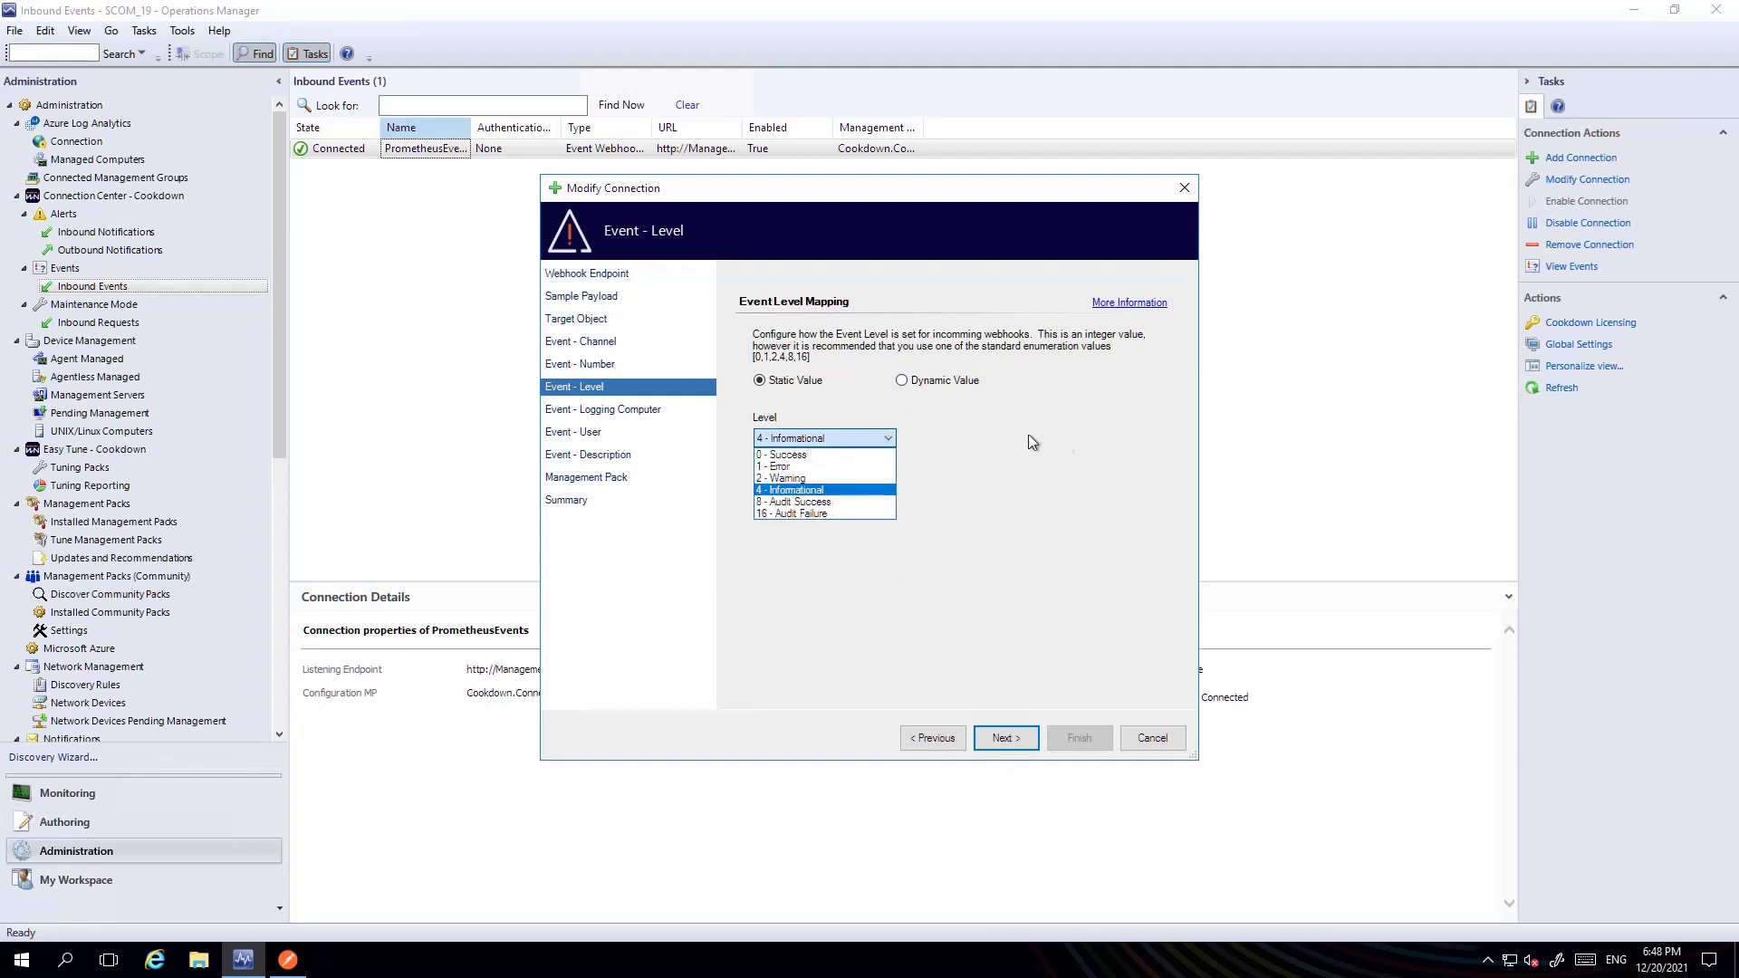
{"action": "left_click", "coordinate": [1111, 437]}
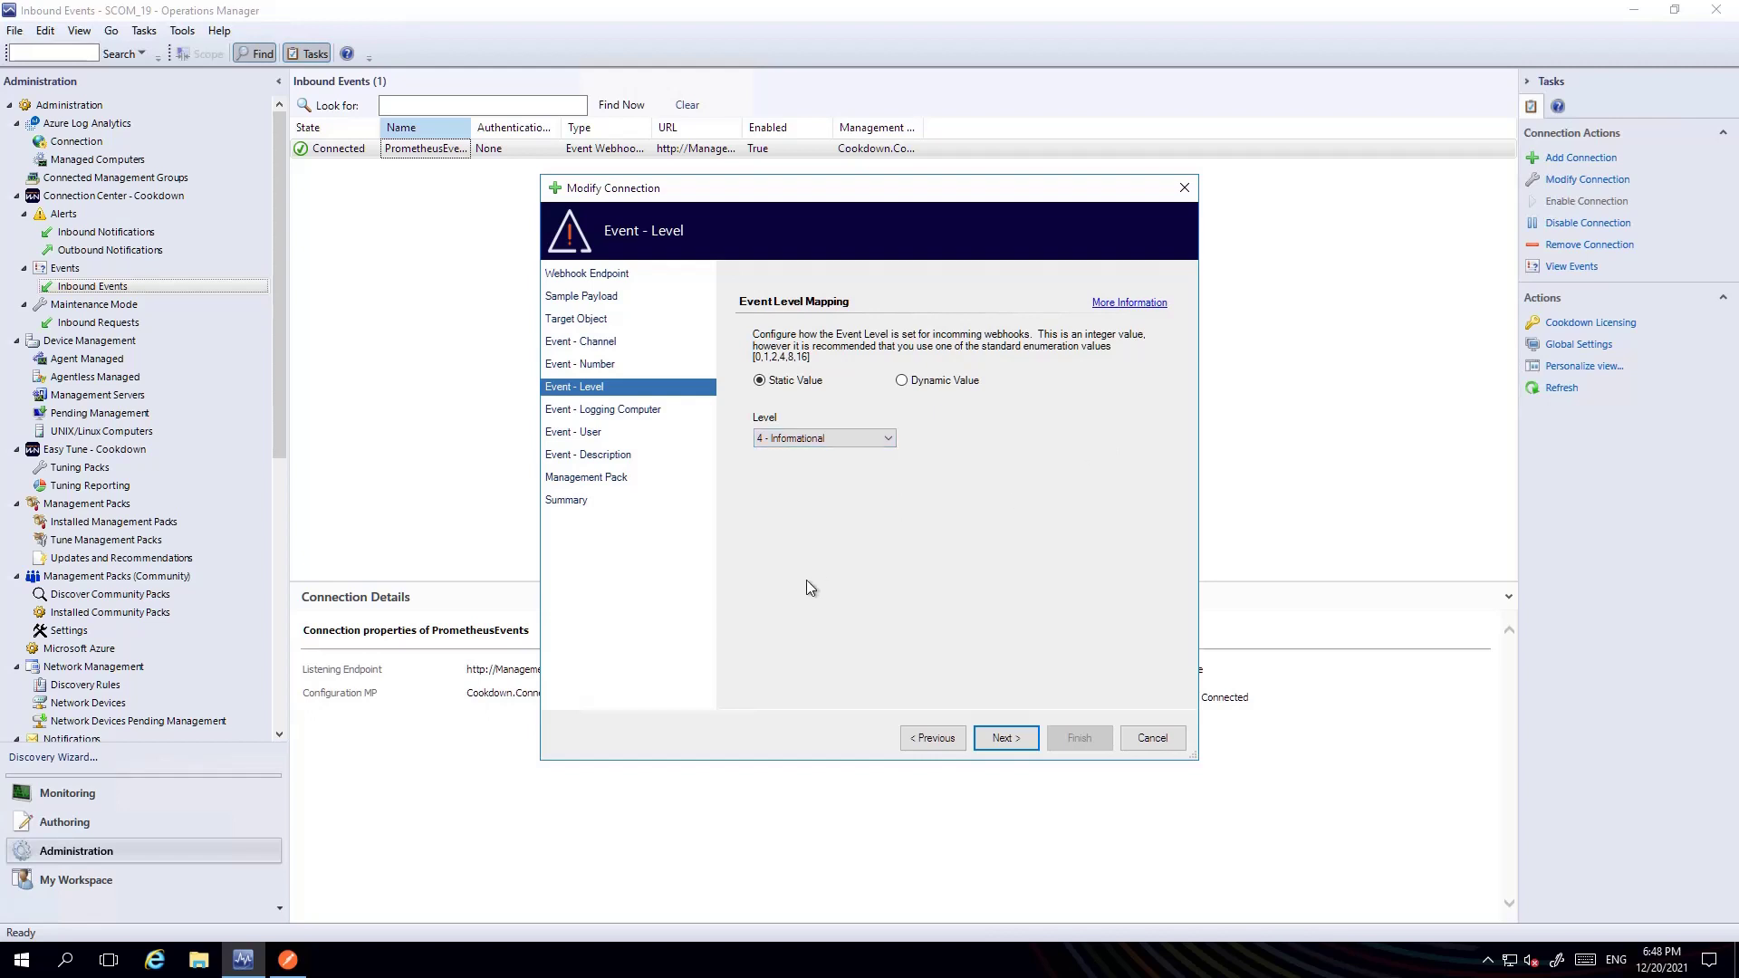
Step: Keep the static logging computer ConnectionCenter and the static event user Cookdown Listener
{"action": "left_click", "coordinate": [1001, 746]}
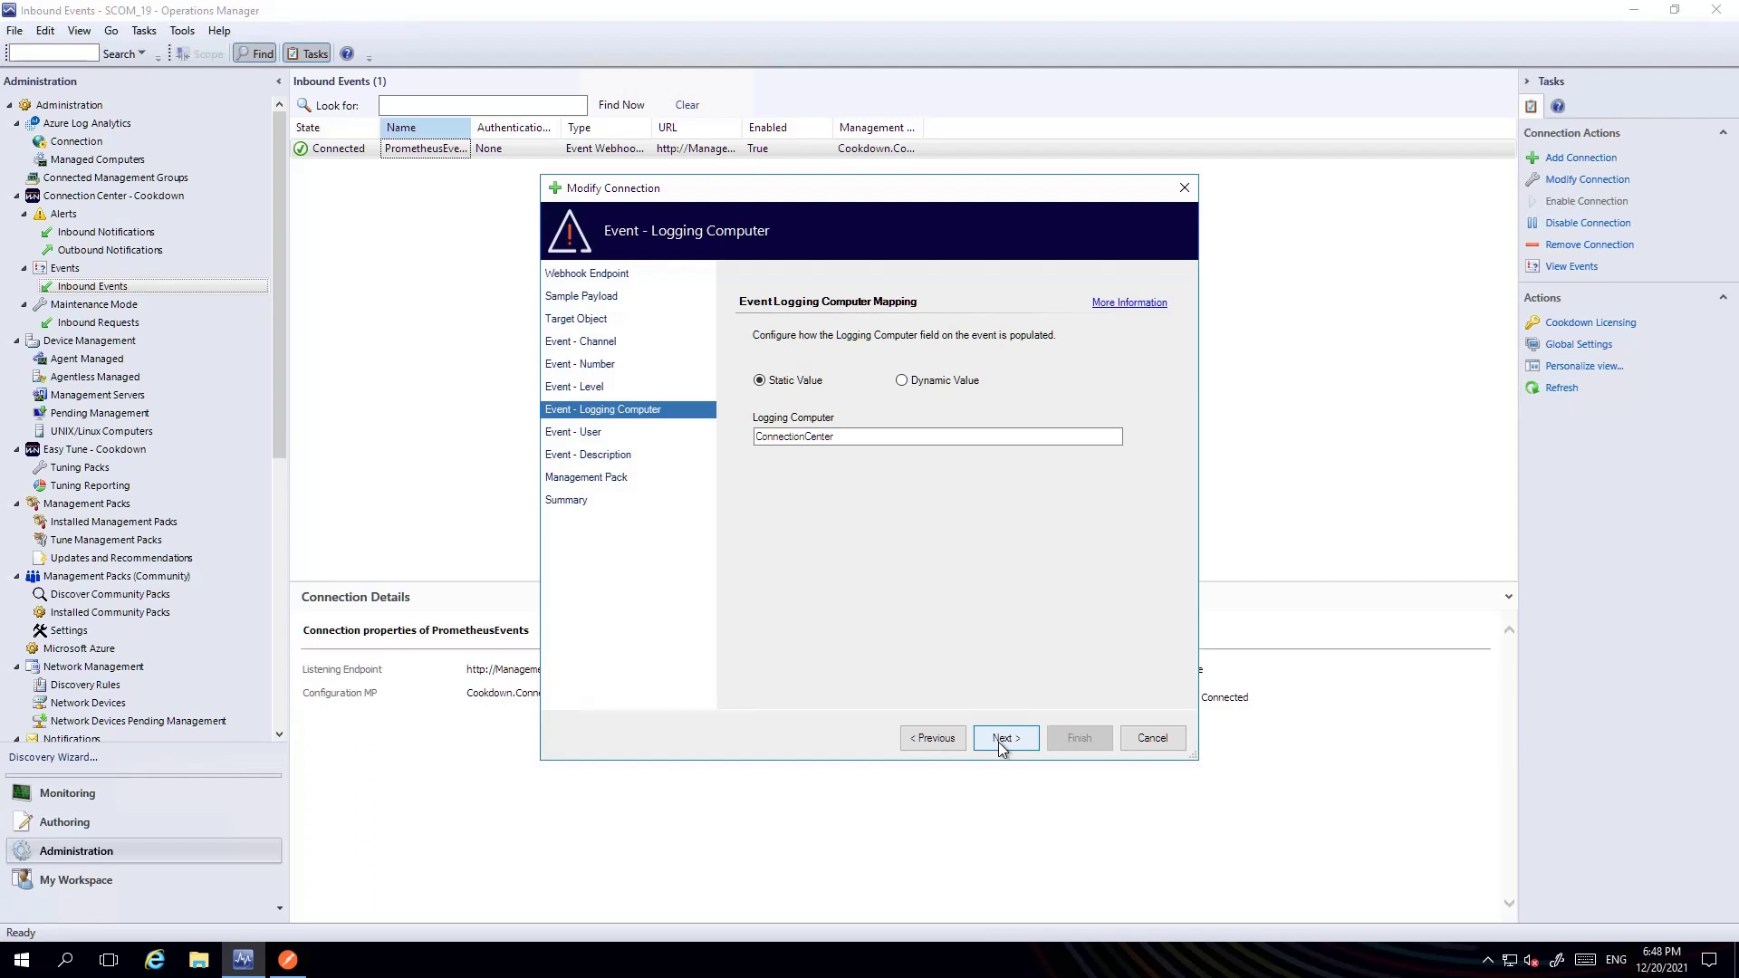
{"action": "left_click", "coordinate": [952, 379]}
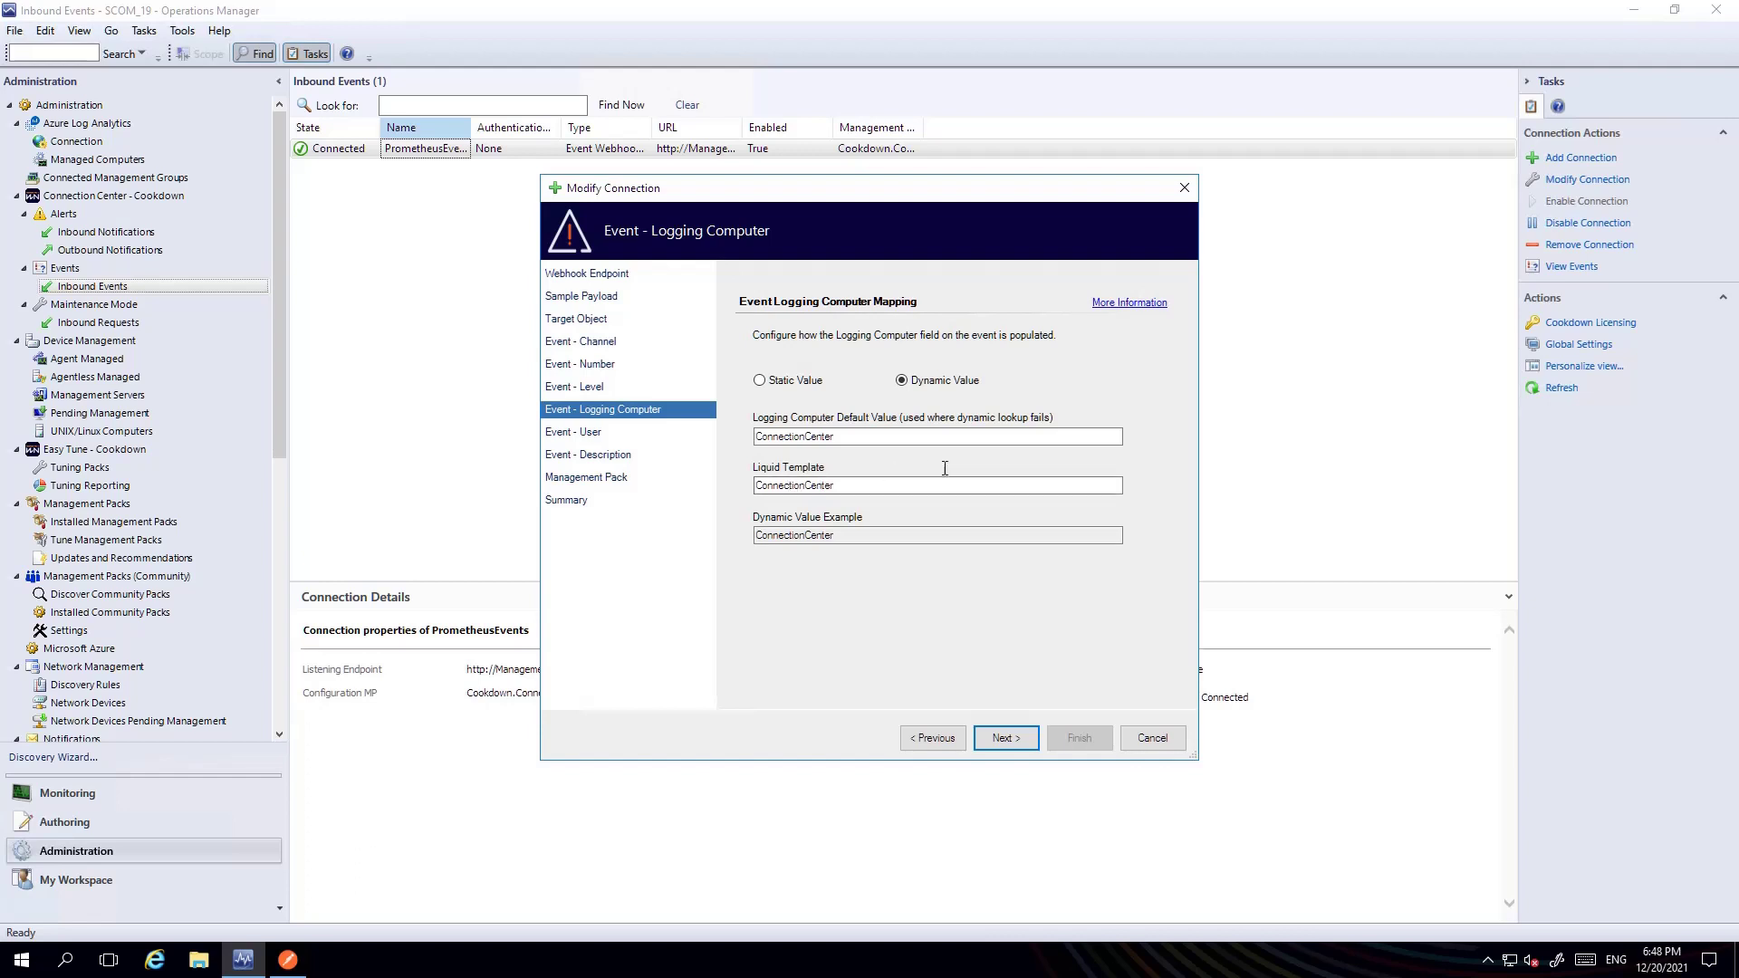
{"action": "left_click", "coordinate": [795, 382]}
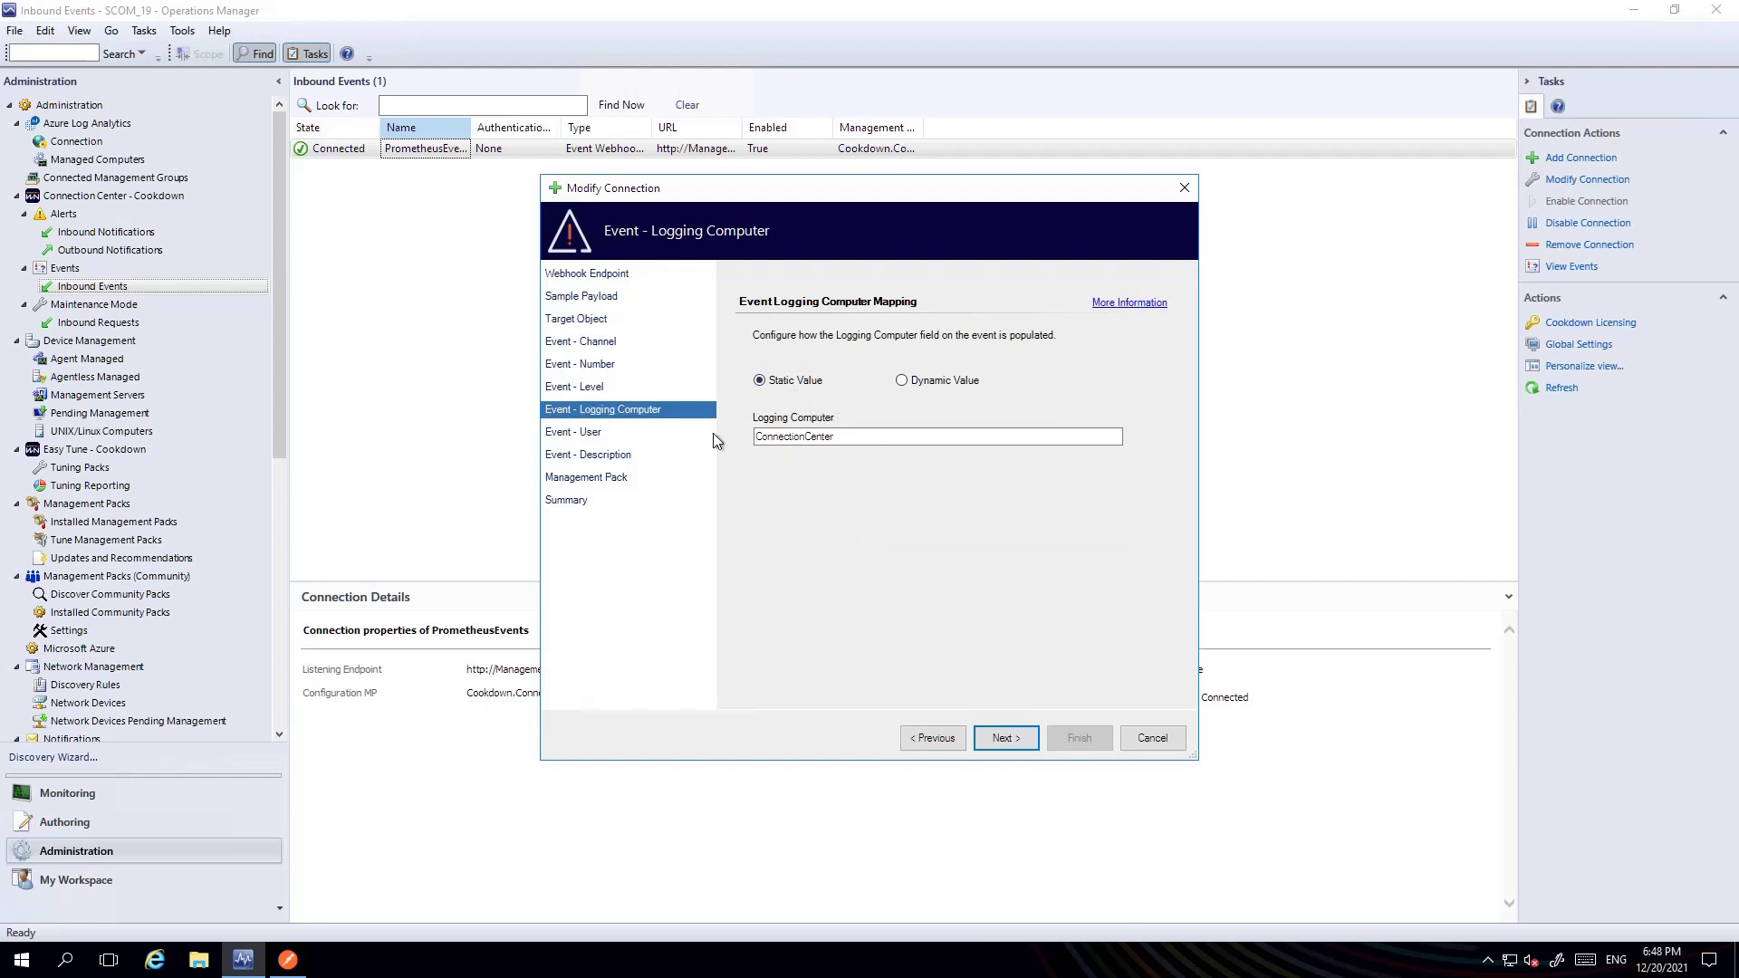
{"action": "left_click", "coordinate": [1008, 737]}
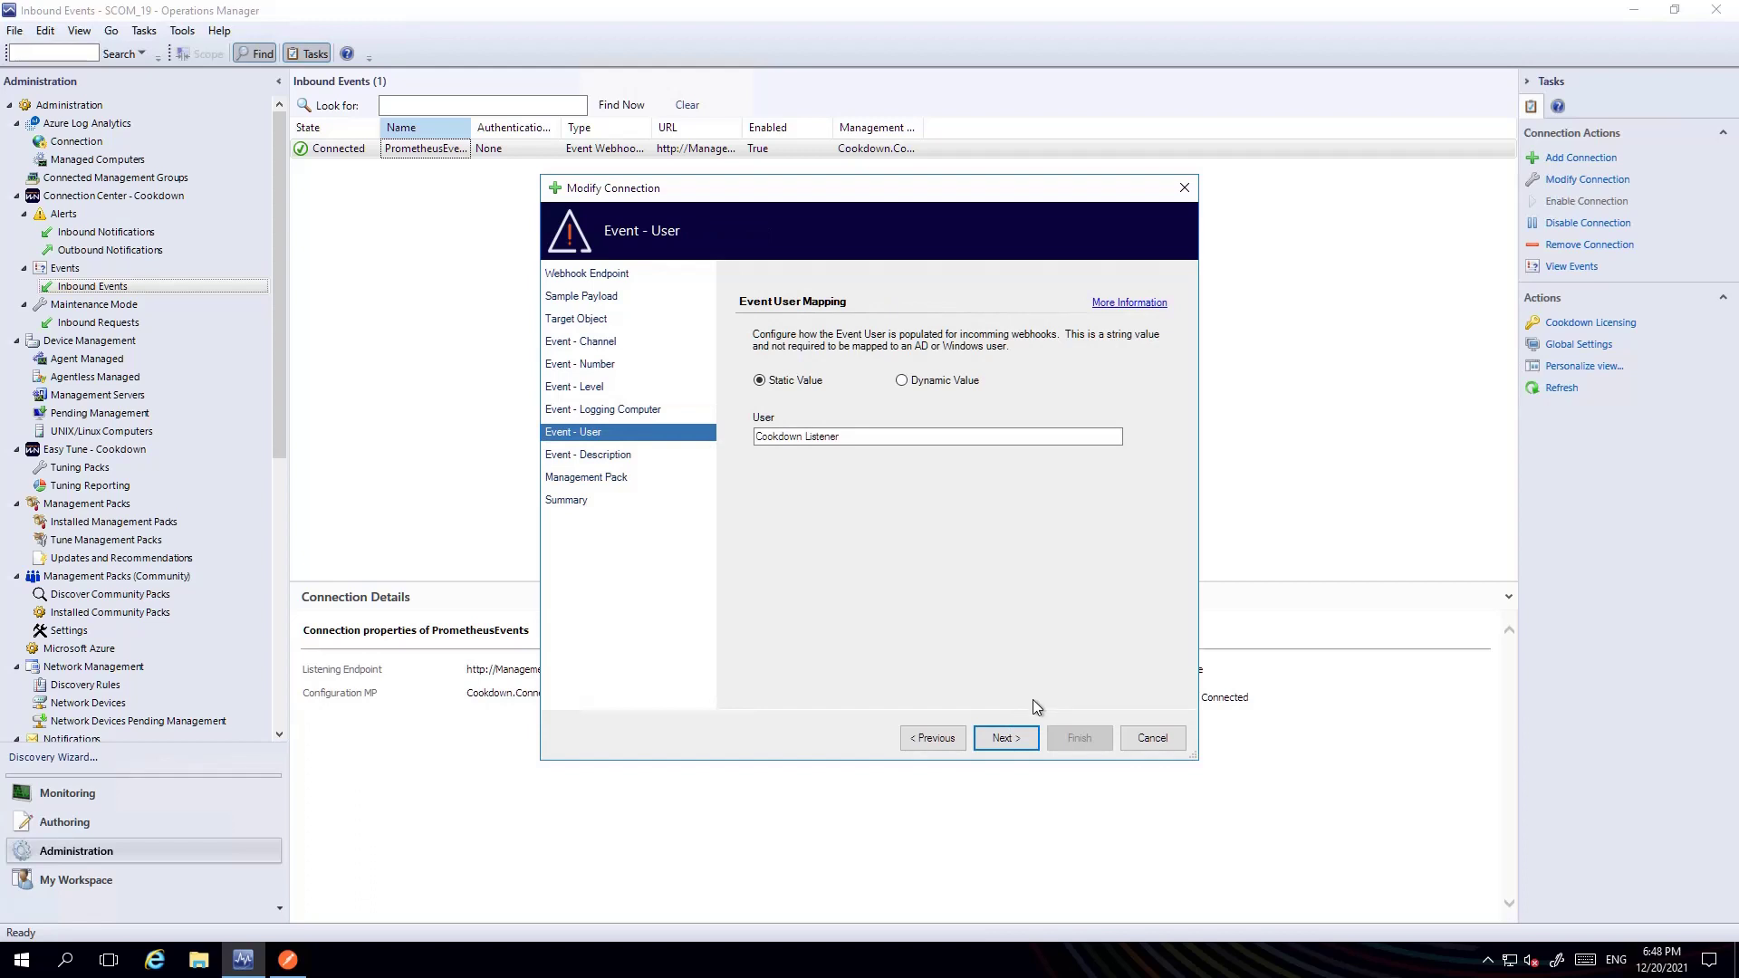
{"action": "double_click", "coordinate": [863, 442]}
{"action": "left_click", "coordinate": [863, 442]}
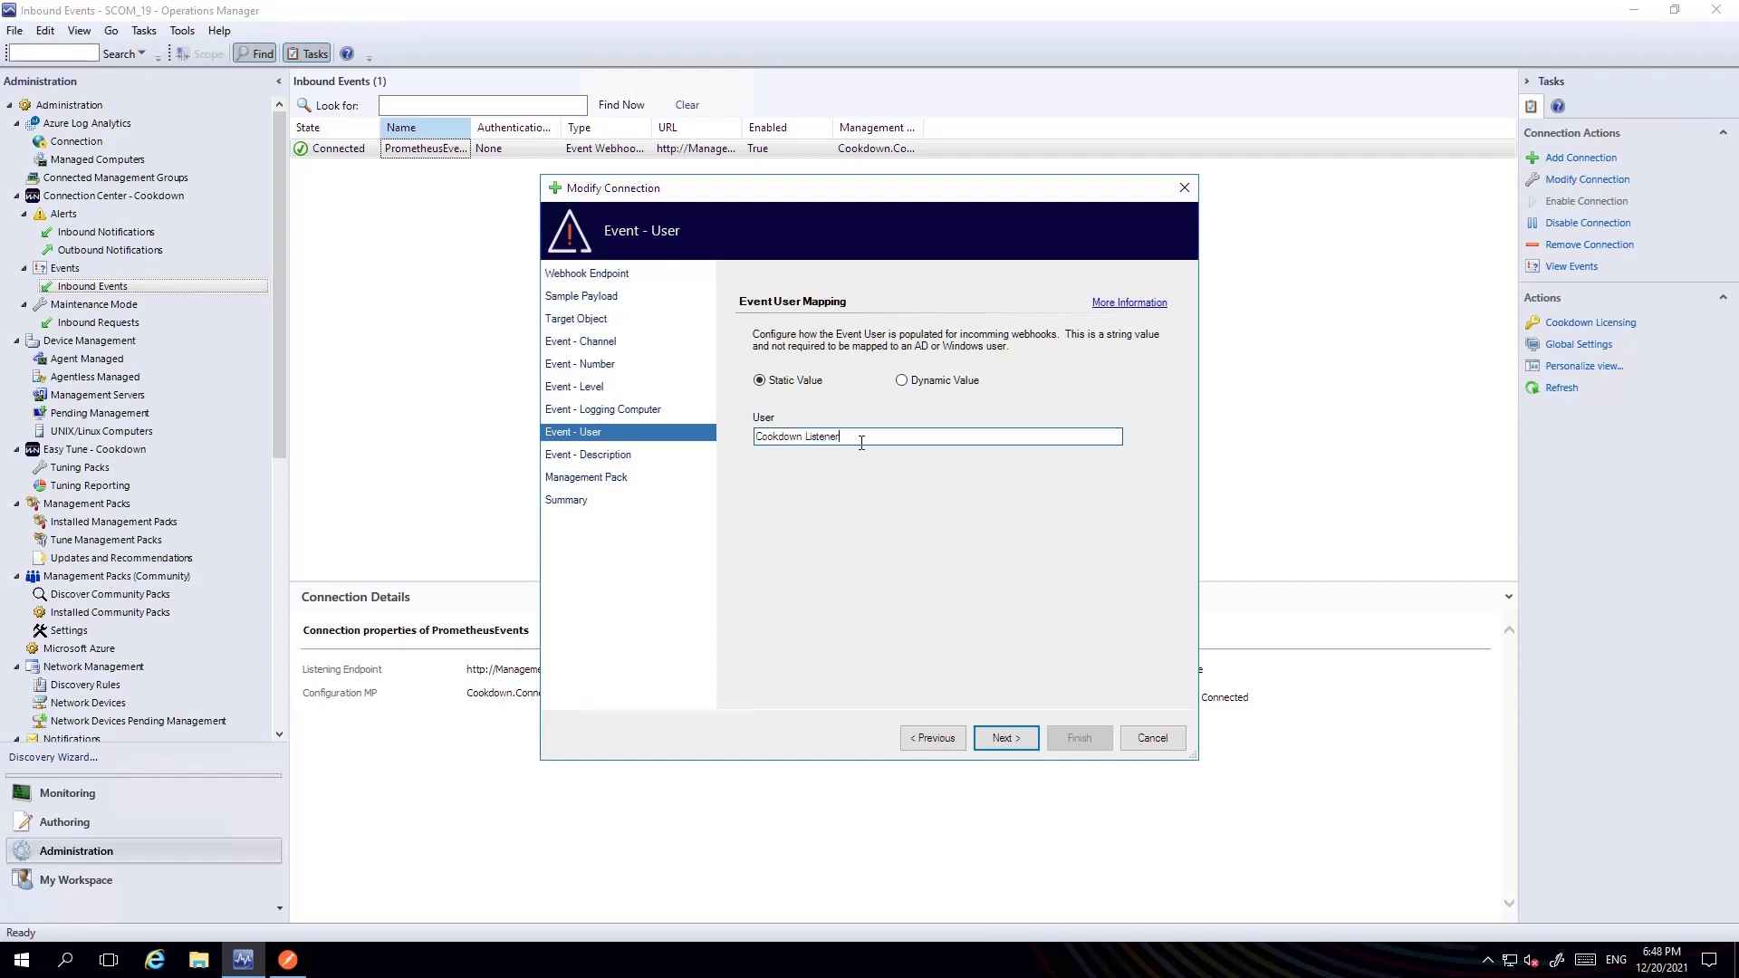
{"action": "left_click_drag", "start_coordinate": [863, 442], "coordinate": [634, 453]}
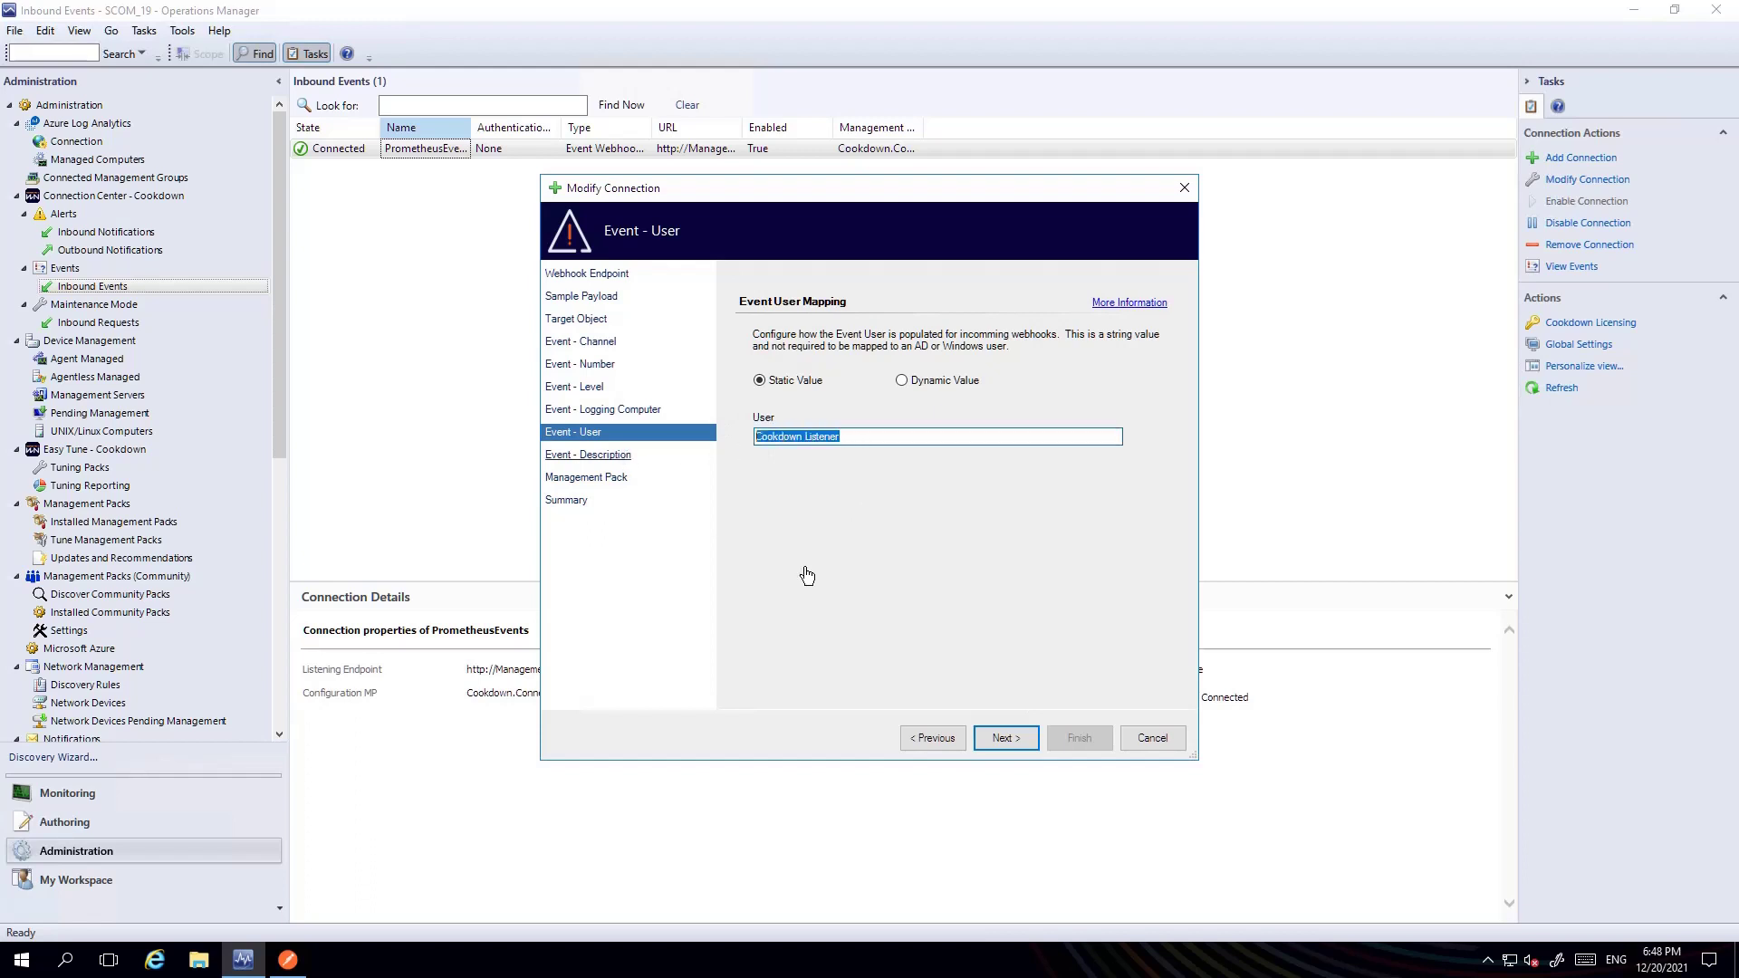
Step: Replace the event description template with: An event has been recieved titled "{{alerts[0].labels.alertname}}" from "{{alerts[0].labels.instance}}"
{"action": "left_click", "coordinate": [981, 747]}
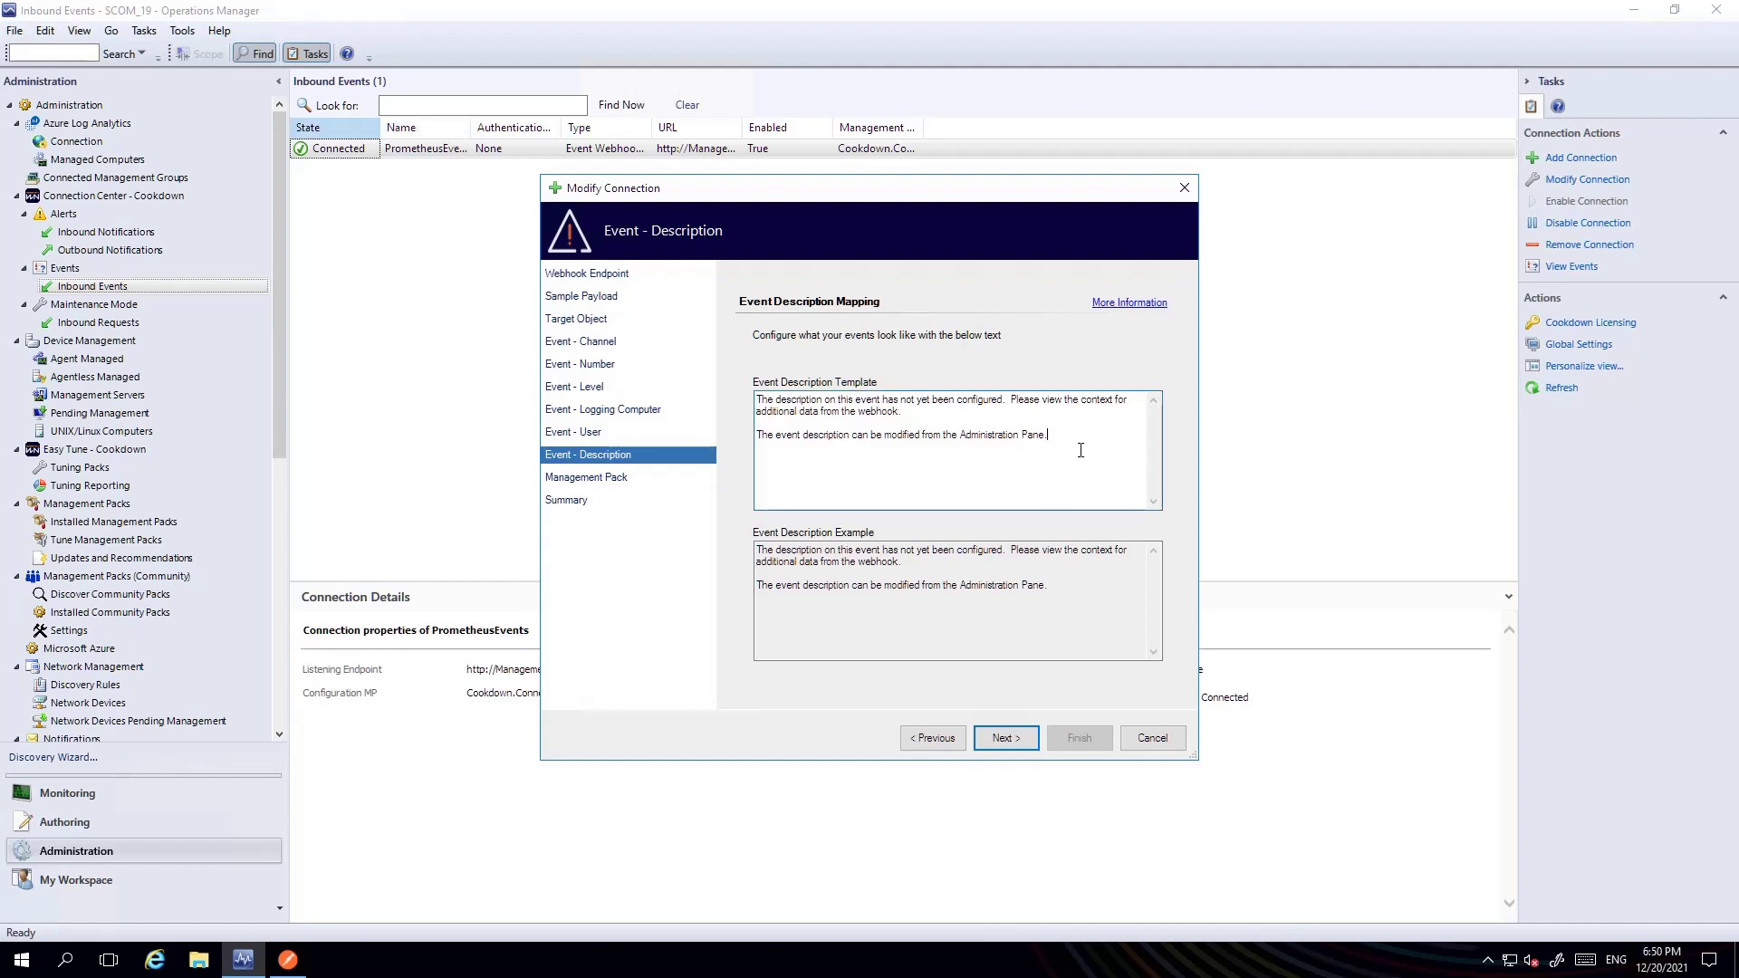
{"action": "key", "text": "ctrl+a"}
{"action": "type", "text": "An alert has been recieved titled \"{{alerts[0].labels.alertname}}\" from \"{{alerts[0].labels.instance}}\""}
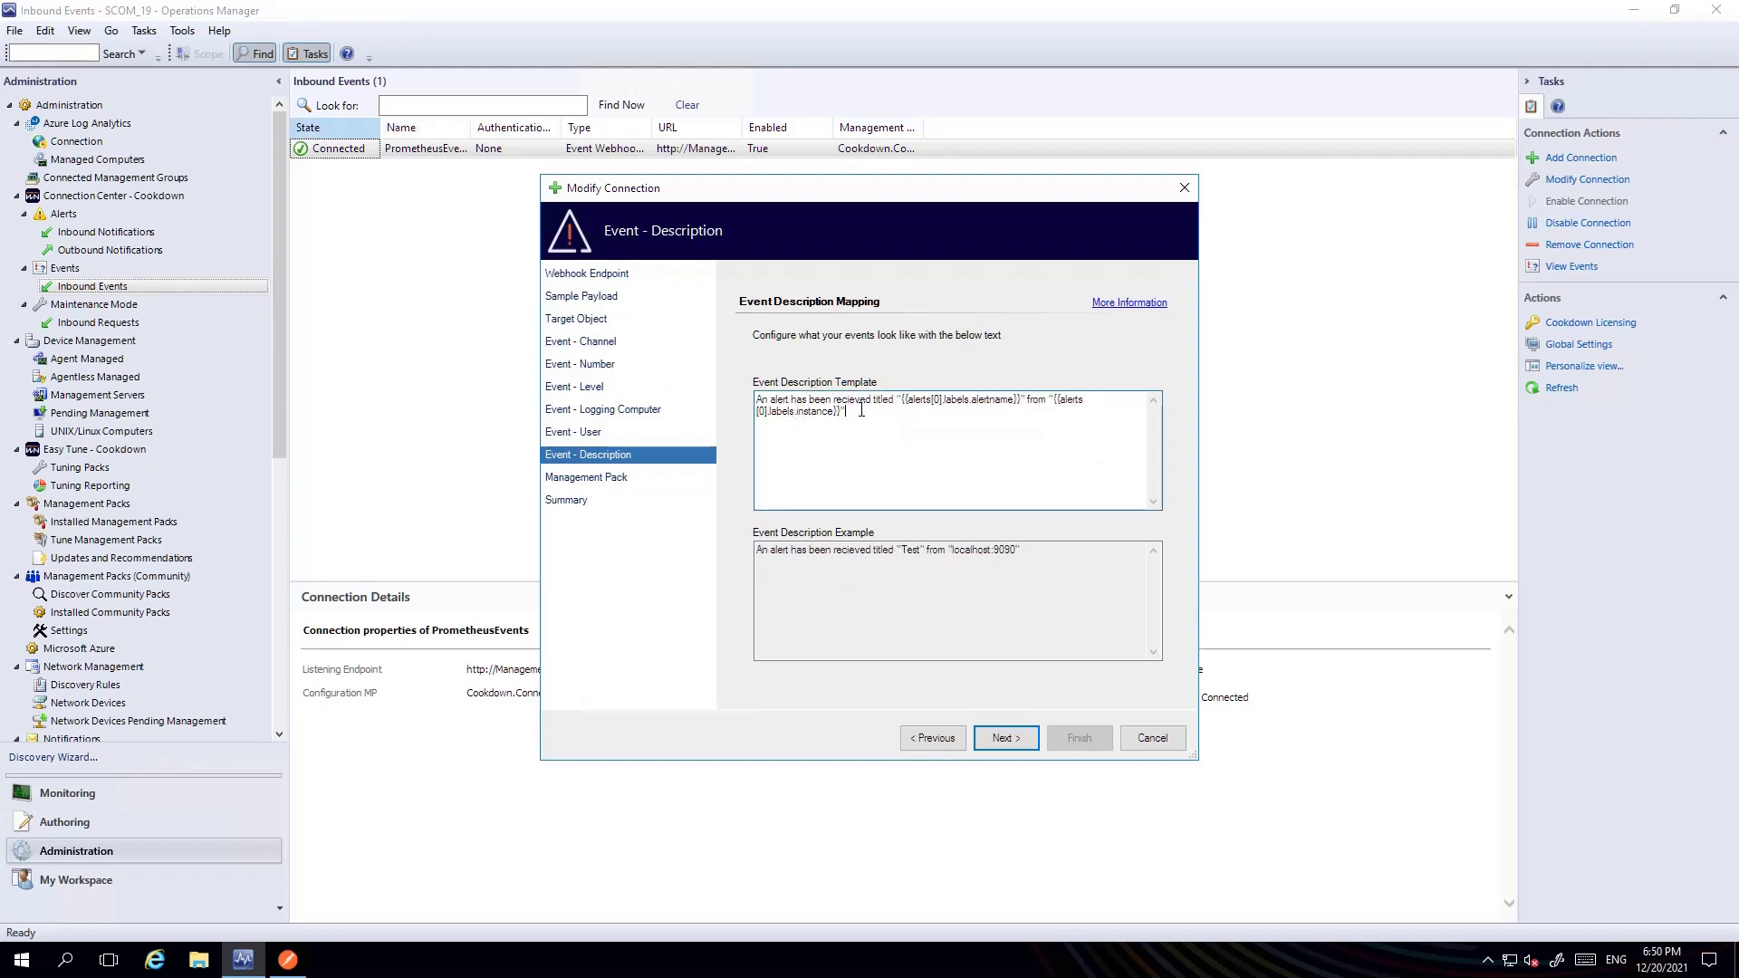
{"action": "double_click", "coordinate": [772, 399]}
{"action": "type", "text": "event"}
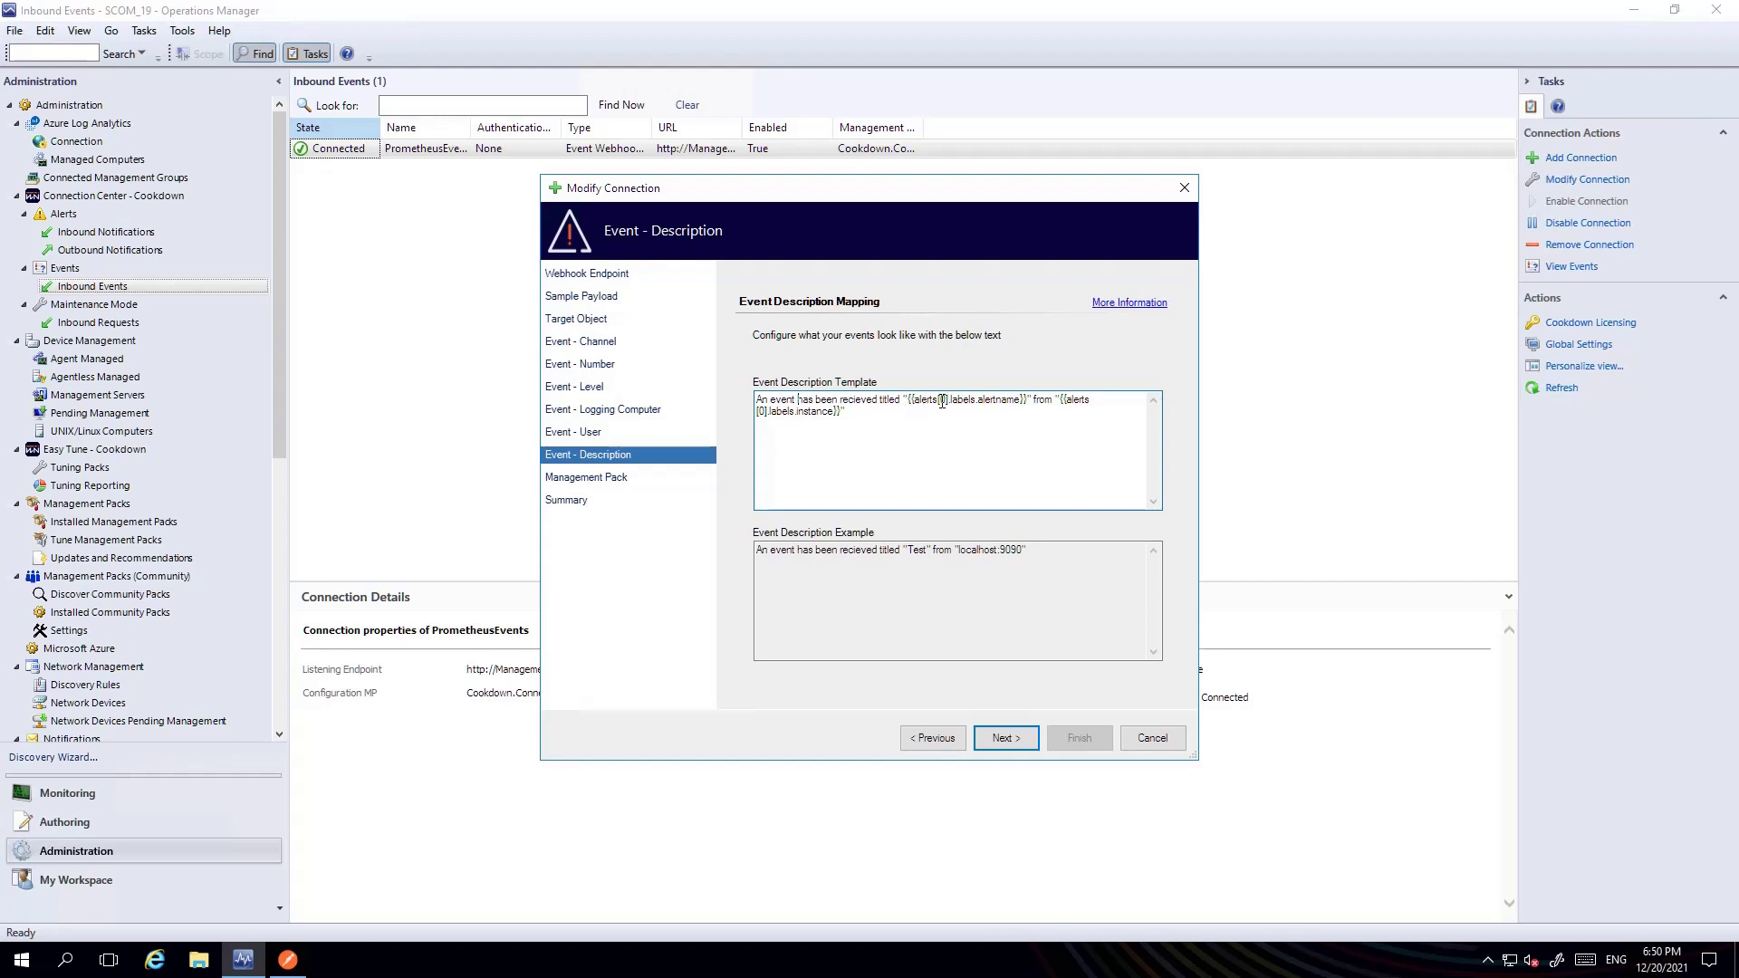
Step: Keep the existing management pack and finish modifying the PrometheusEvents connection
{"action": "left_click", "coordinate": [1010, 740]}
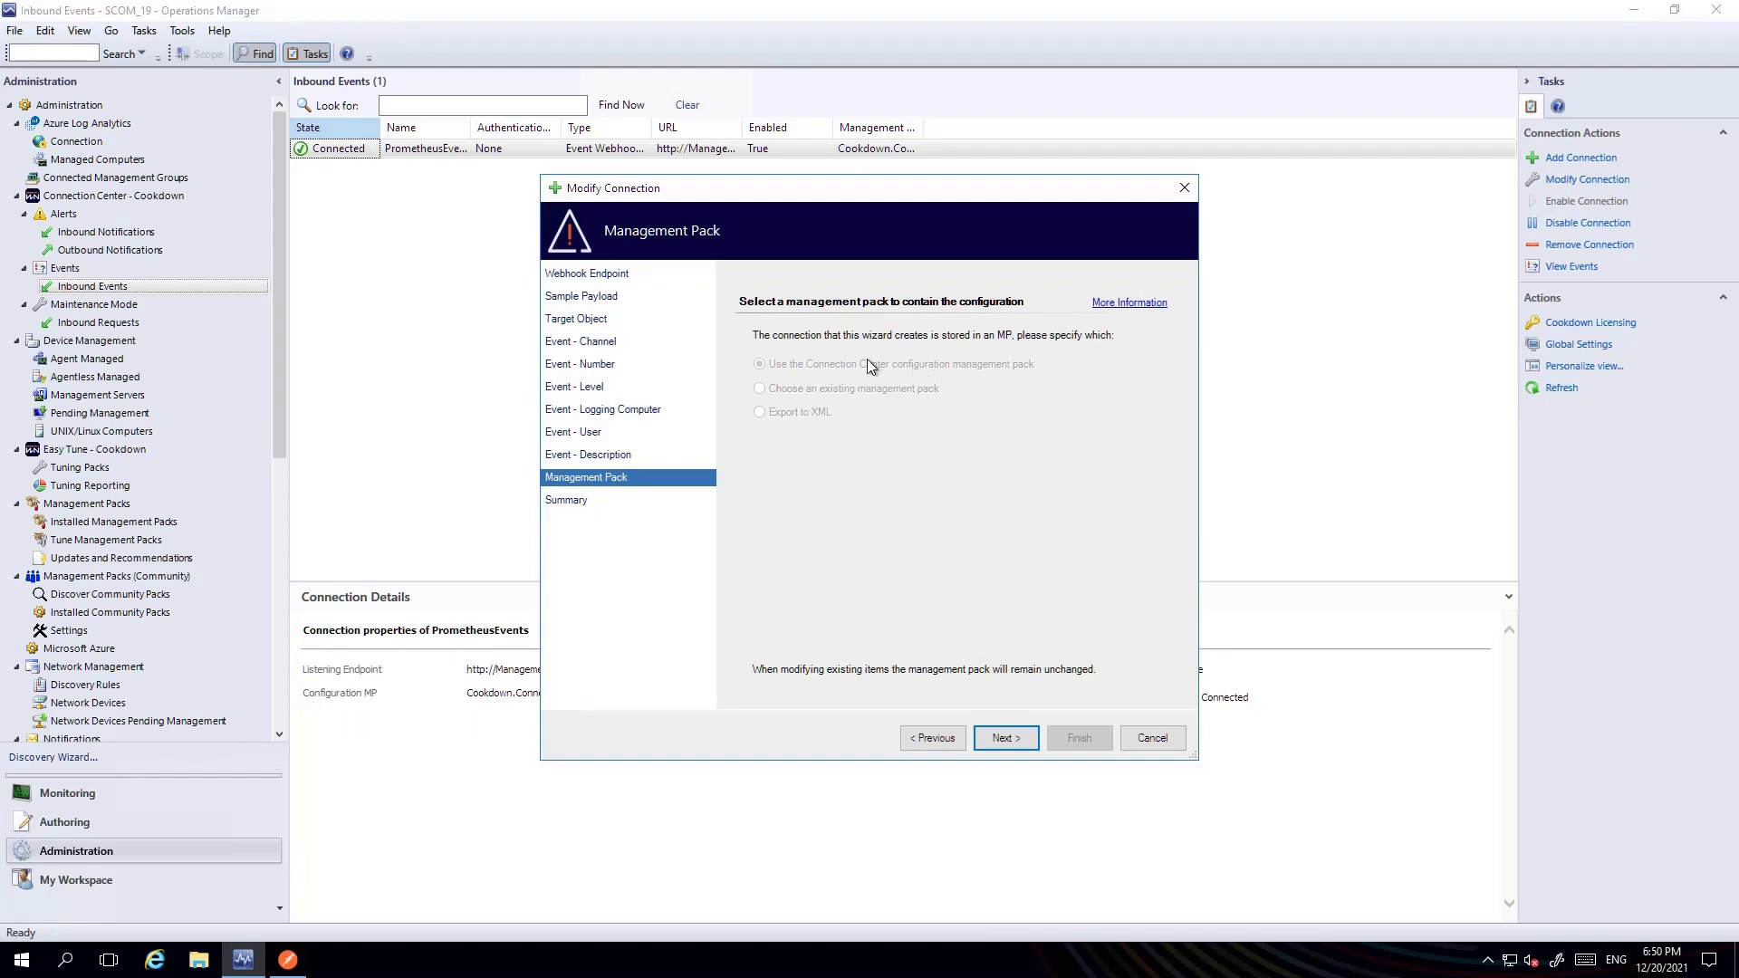
{"action": "left_click", "coordinate": [1002, 738]}
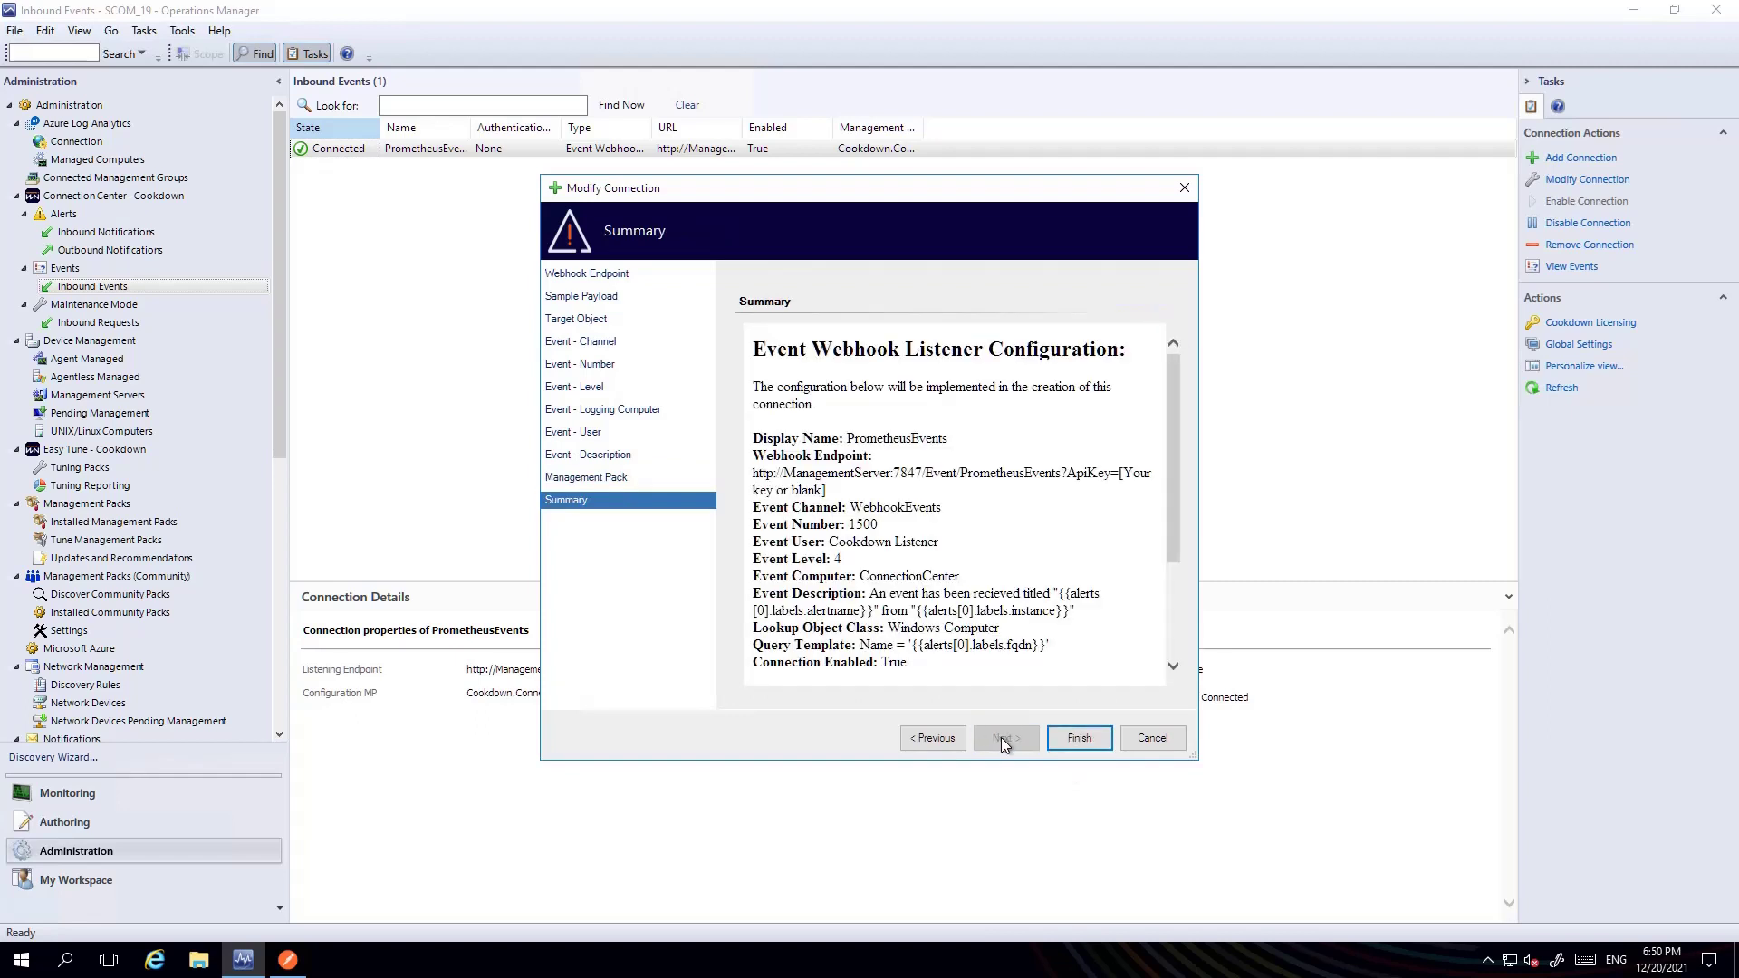
{"action": "left_click", "coordinate": [1088, 741]}
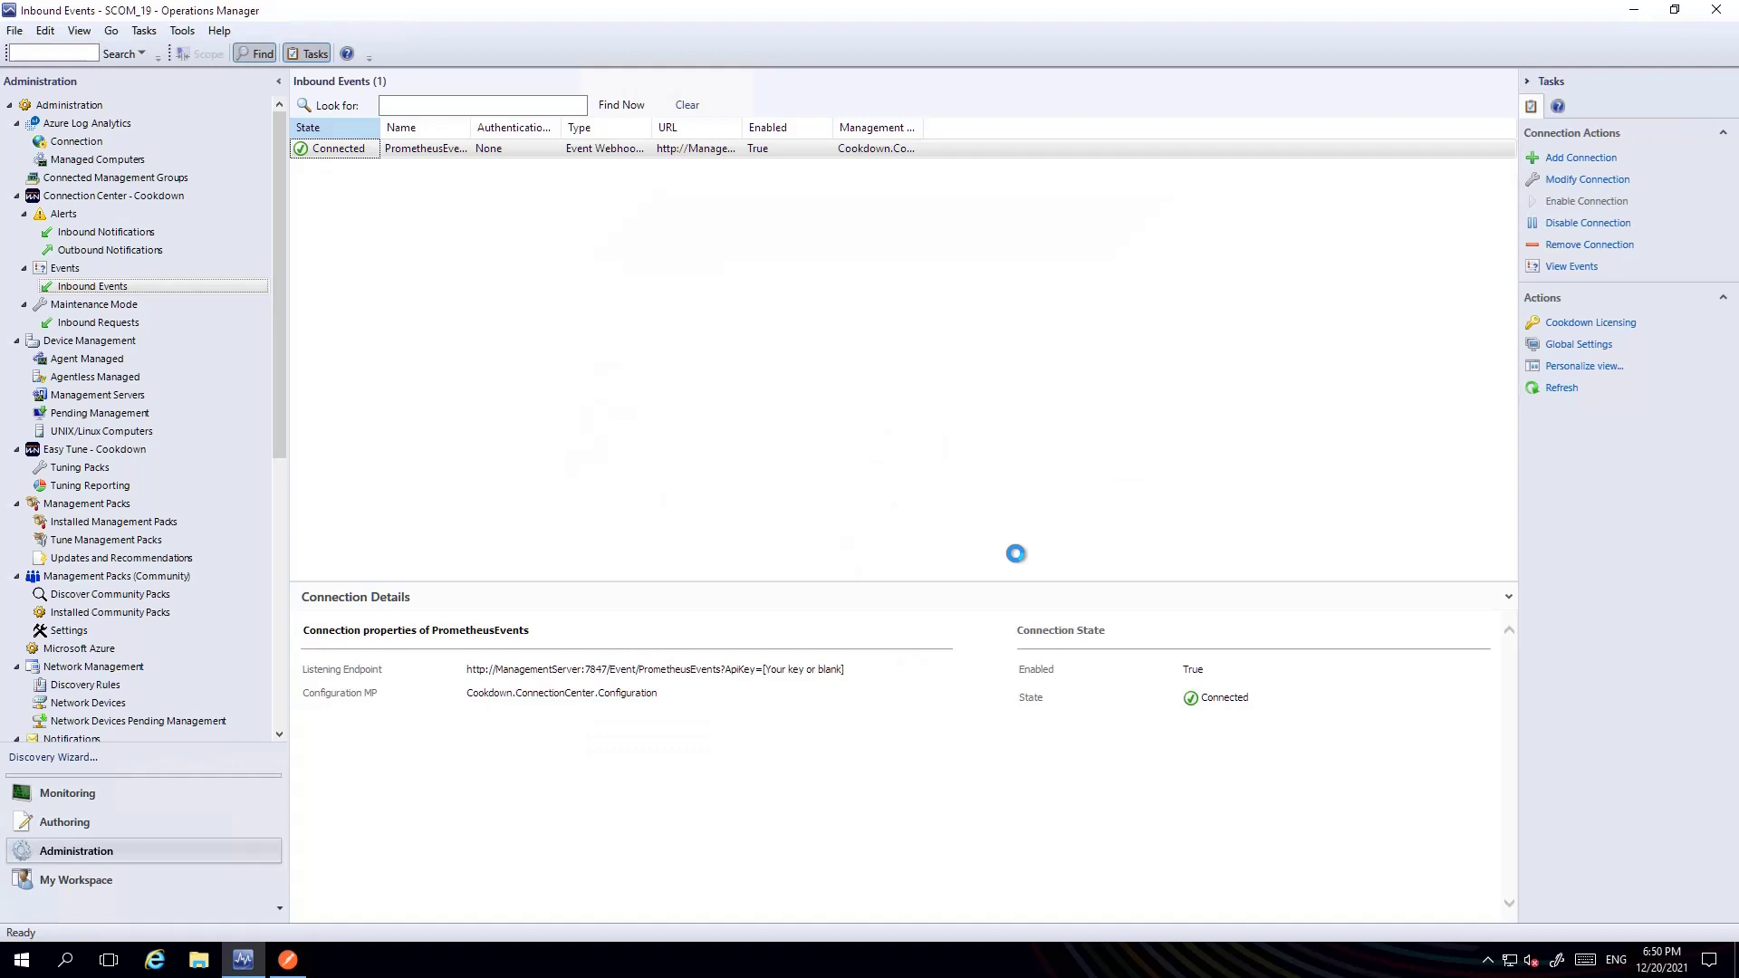
Step: Open the events for the PrometheusEvents connection and examine the source of the first heartbeat event
{"action": "left_click", "coordinate": [1576, 269]}
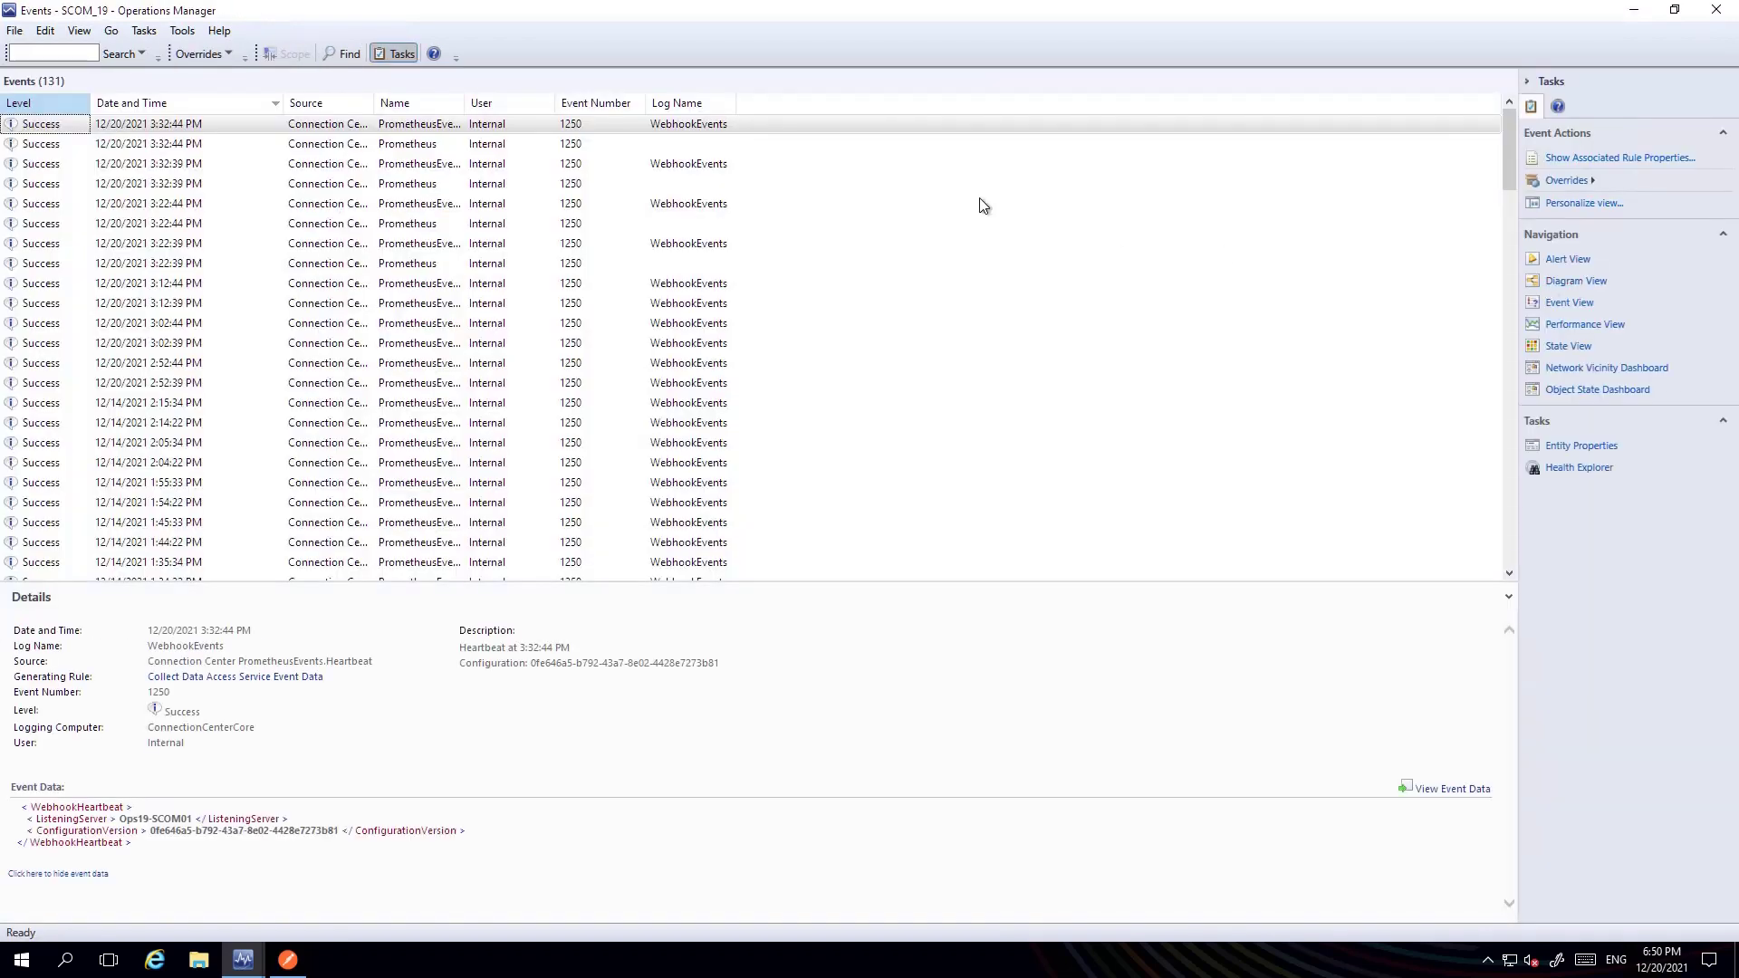
{"action": "left_click", "coordinate": [618, 125]}
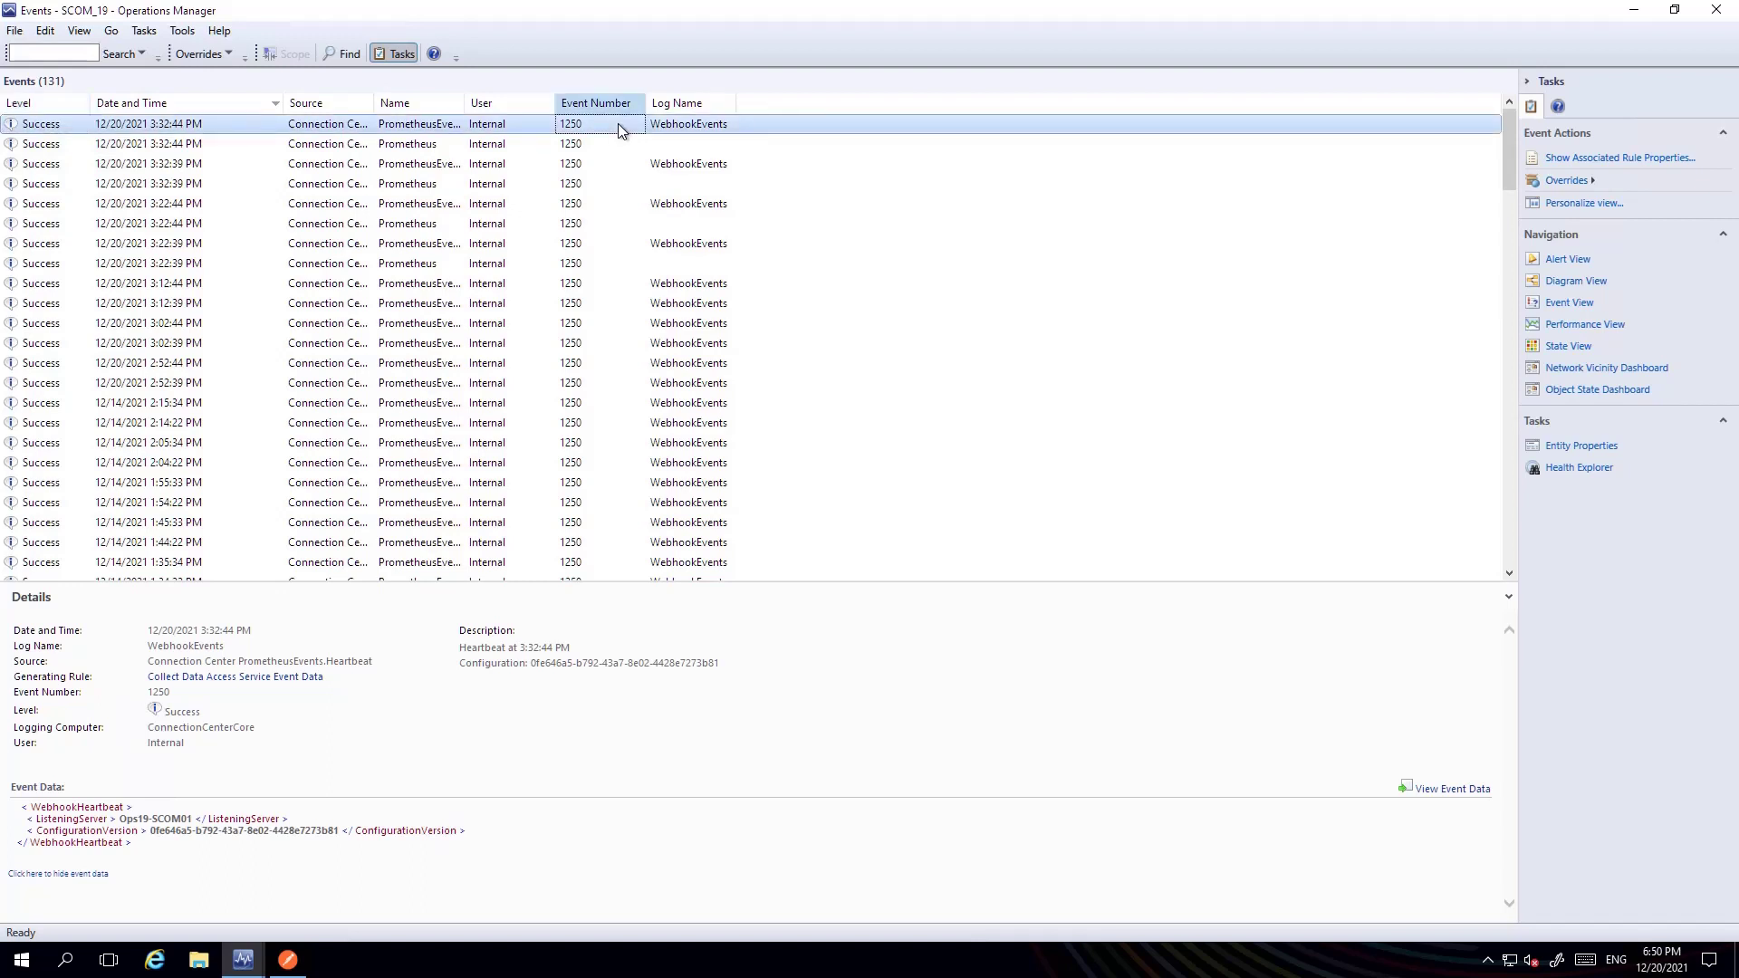
{"action": "left_click_drag", "start_coordinate": [326, 661], "coordinate": [346, 662]}
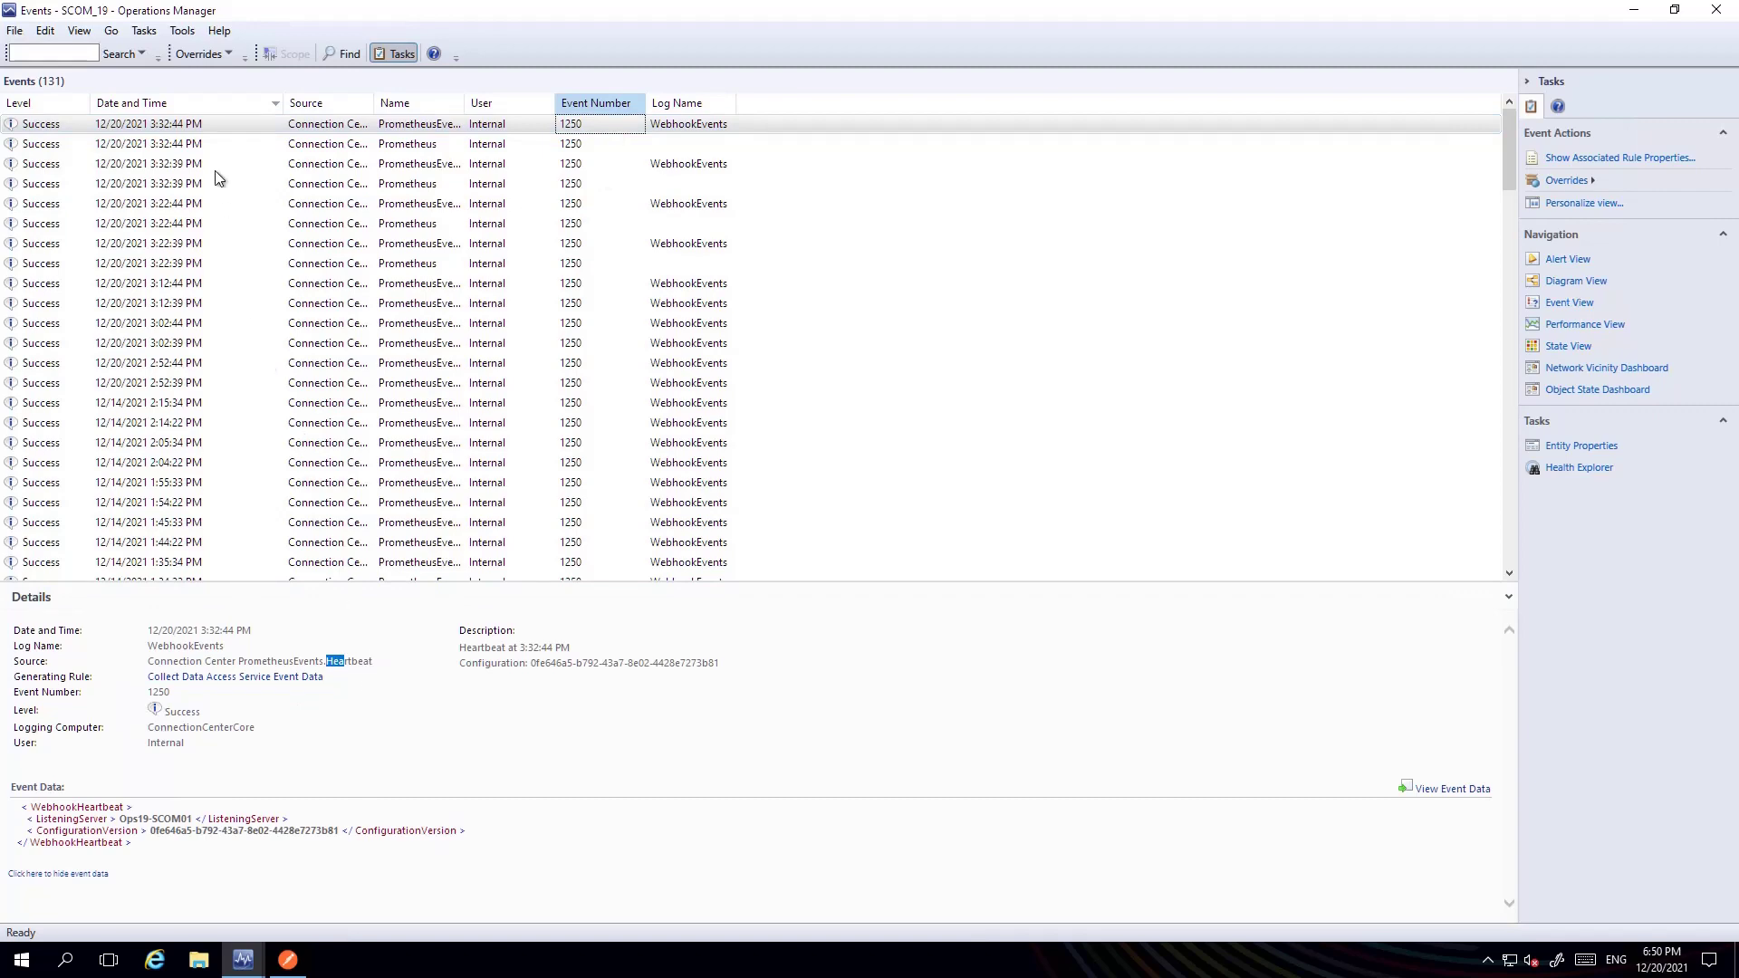
Step: Examine the raw JSON and description of the Information event numbered 1500, and return to the Inbound Events list
{"action": "left_click", "coordinate": [453, 245]}
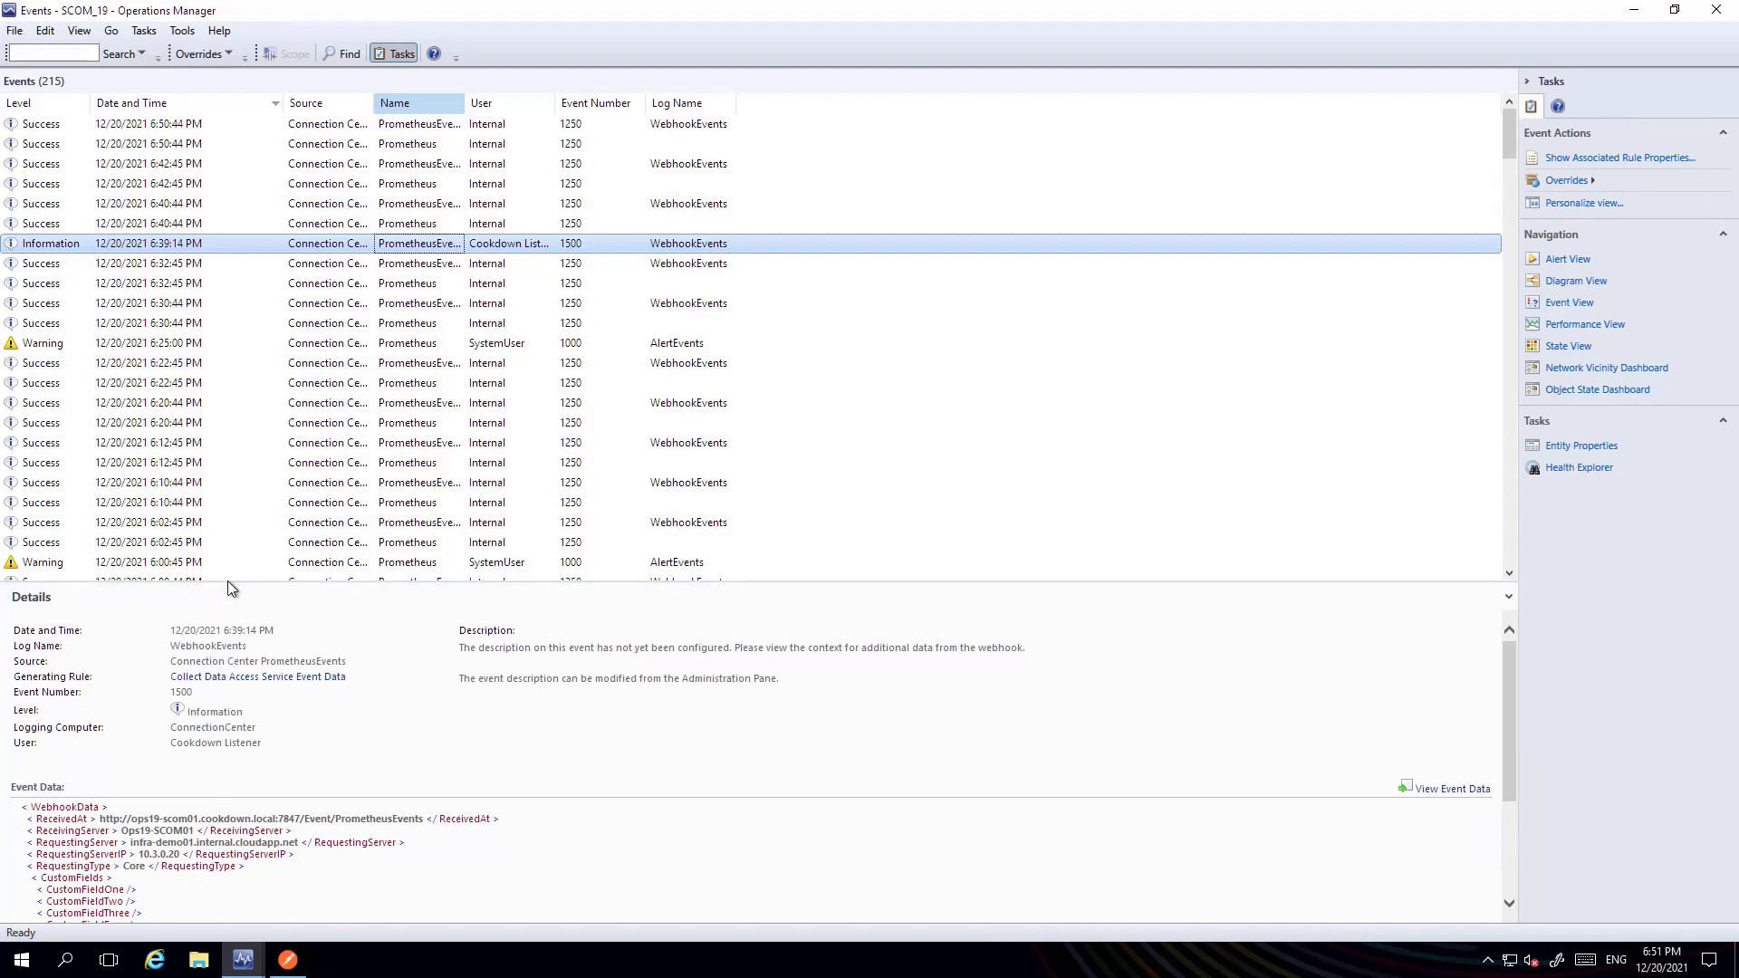
{"action": "left_click_drag", "start_coordinate": [226, 580], "coordinate": [237, 419]}
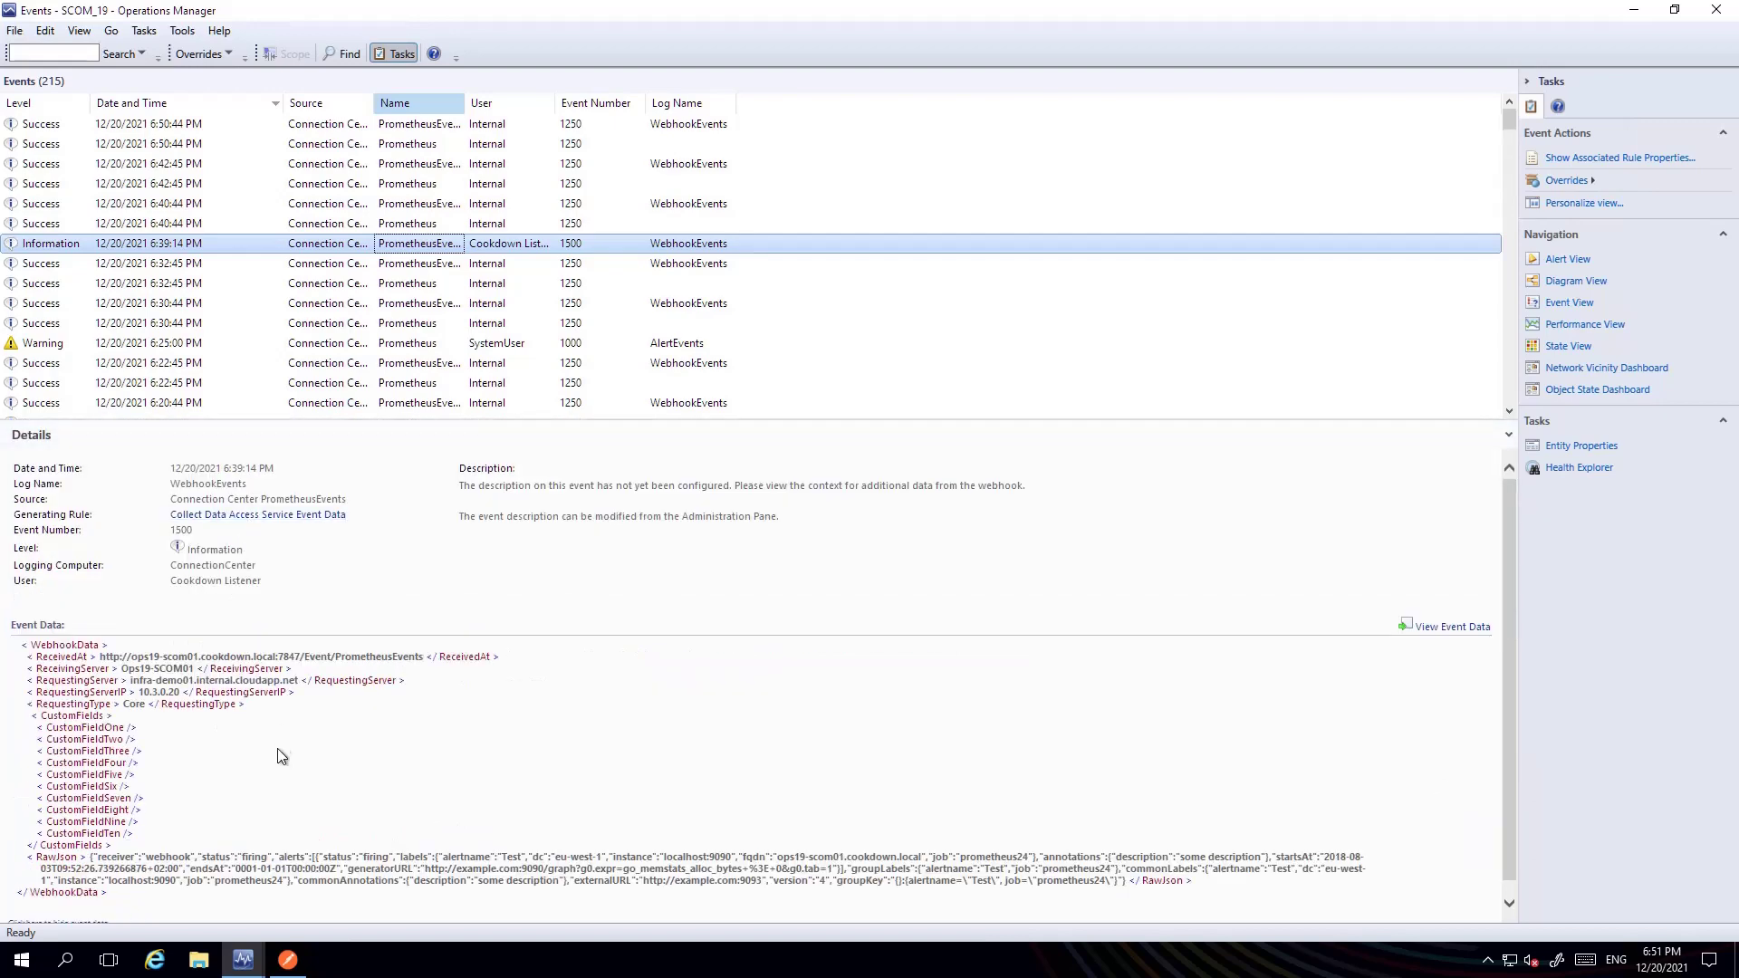
{"action": "left_click_drag", "start_coordinate": [93, 857], "coordinate": [714, 883]}
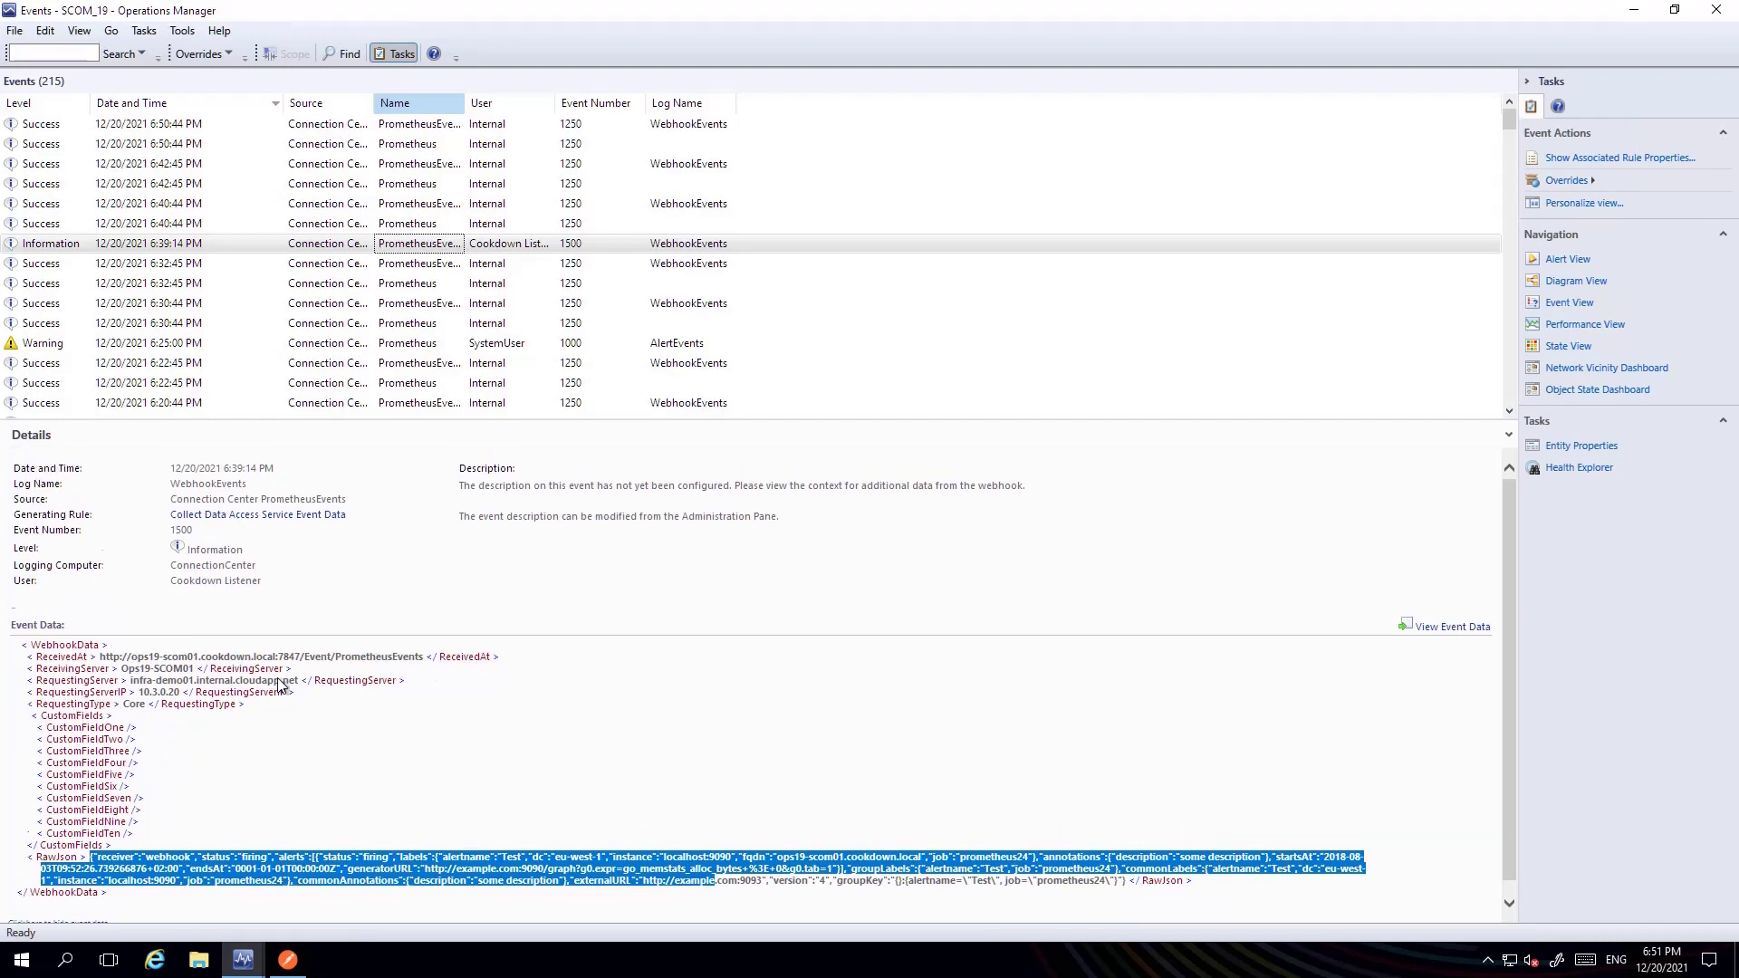
{"action": "left_click", "coordinate": [553, 489]}
{"action": "left_click_drag", "start_coordinate": [459, 487], "coordinate": [755, 534]}
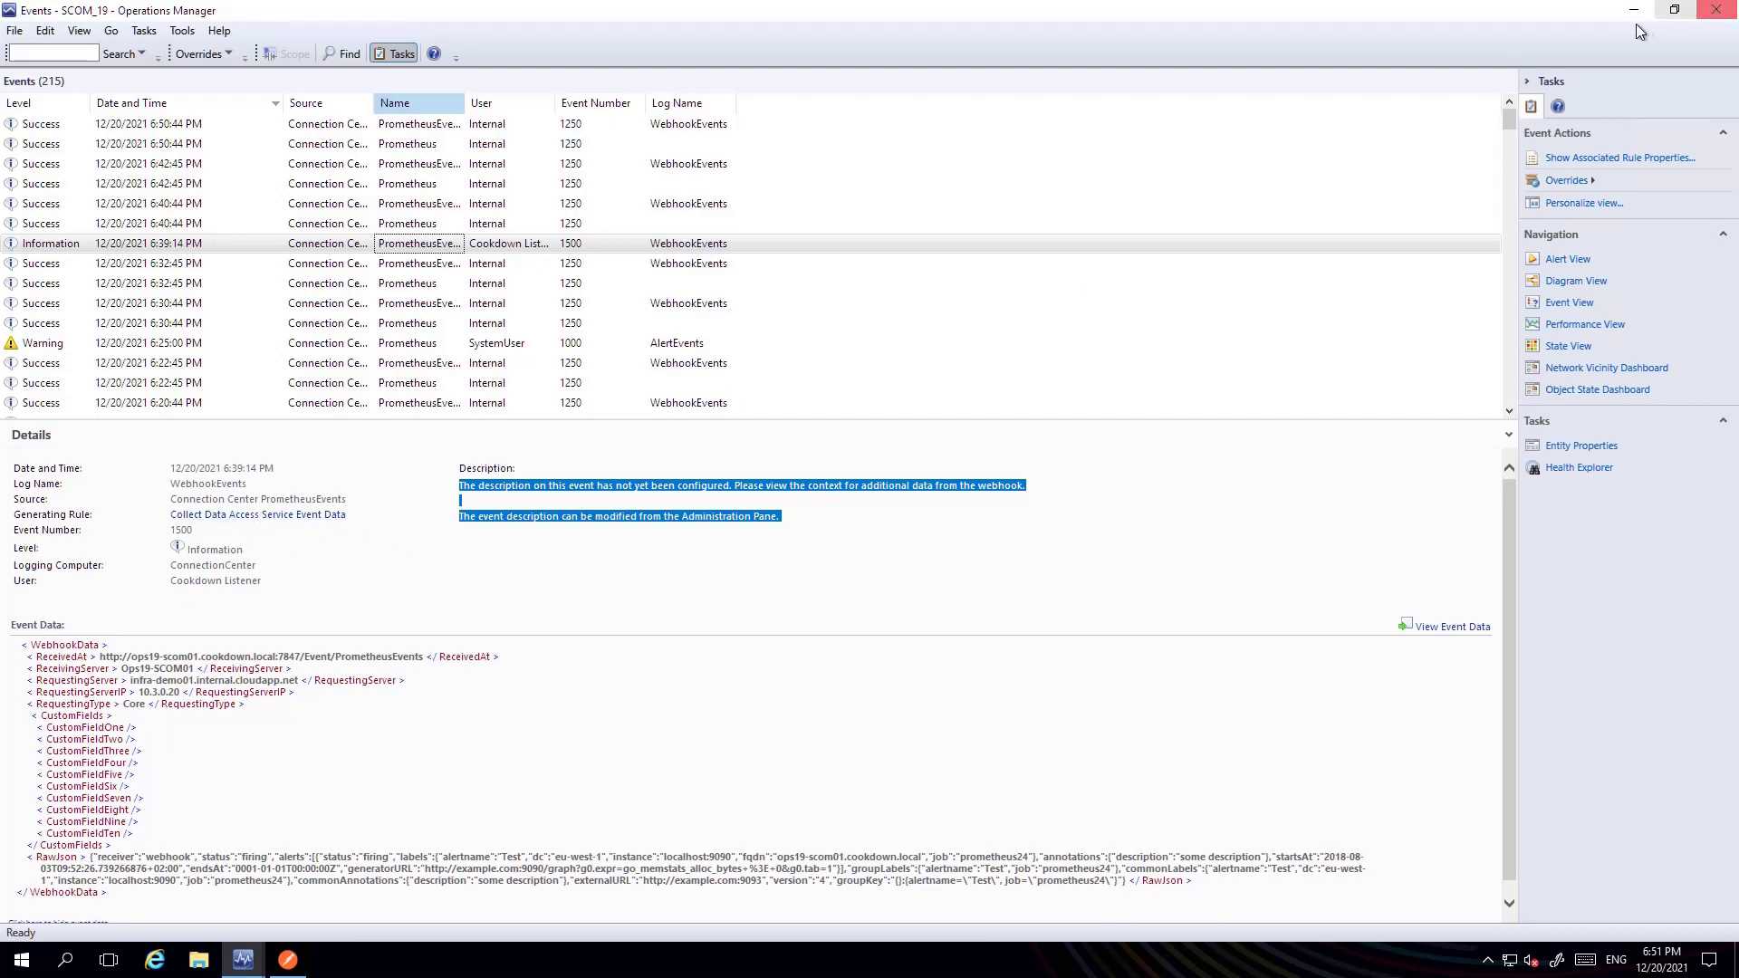
{"action": "double_click", "coordinate": [1538, 9]}
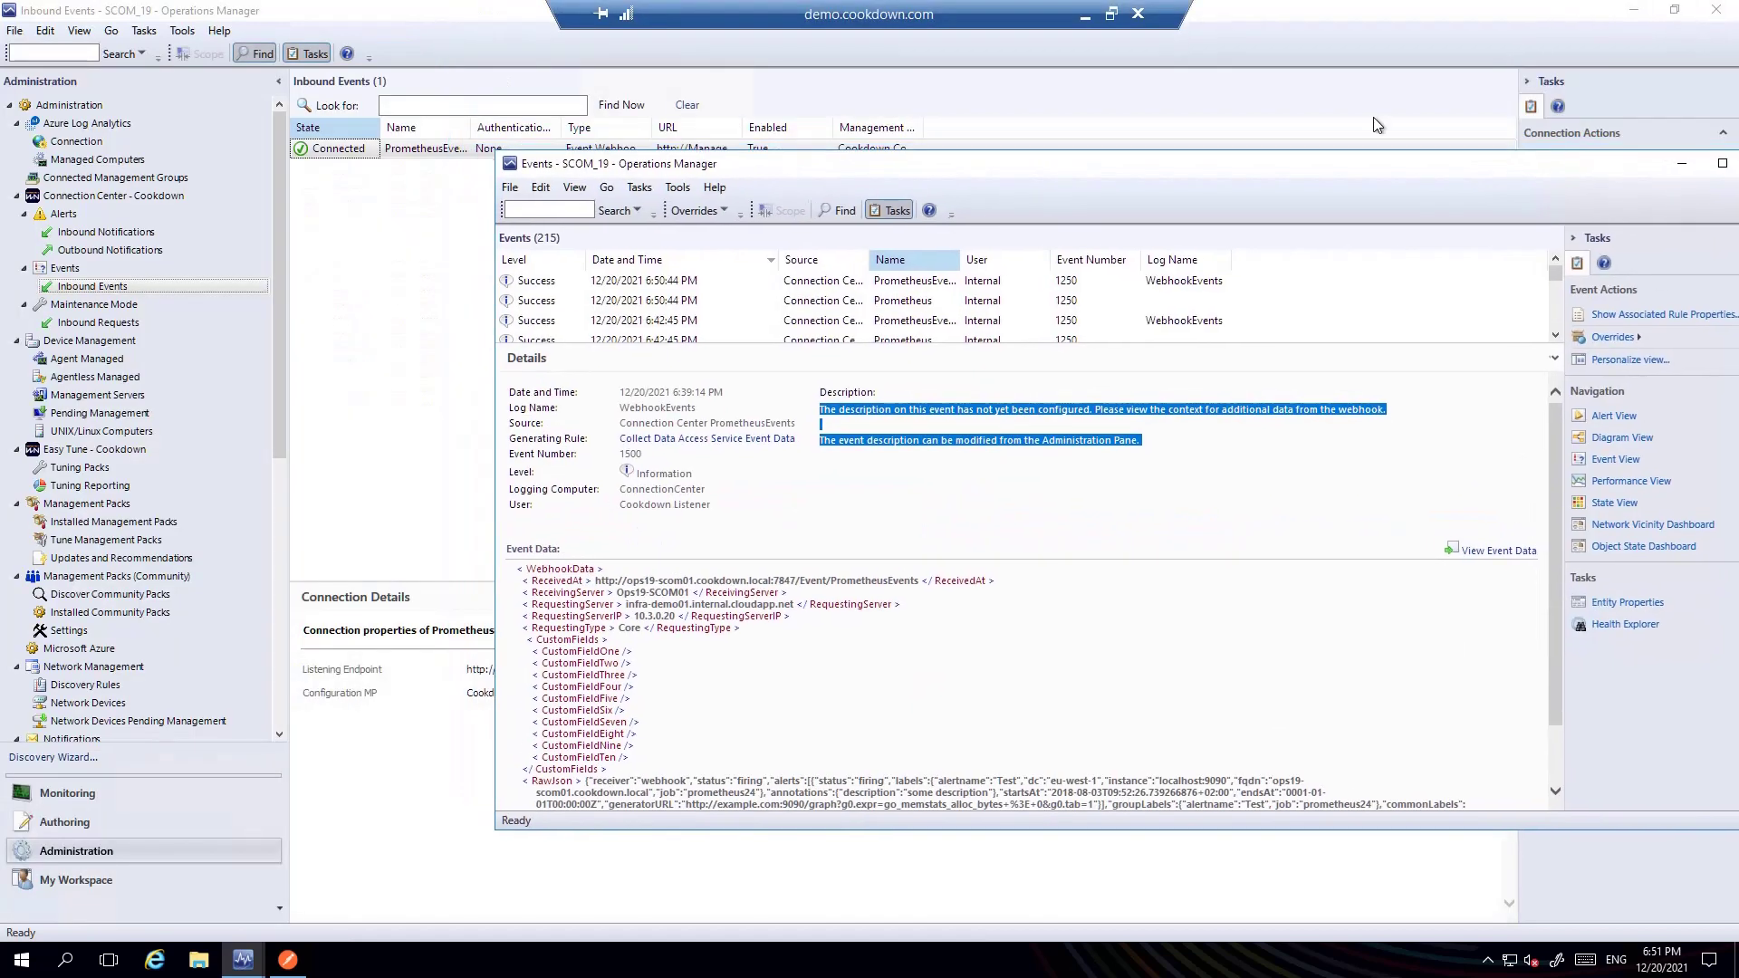
{"action": "left_click", "coordinate": [1292, 25]}
{"action": "left_click", "coordinate": [956, 263]}
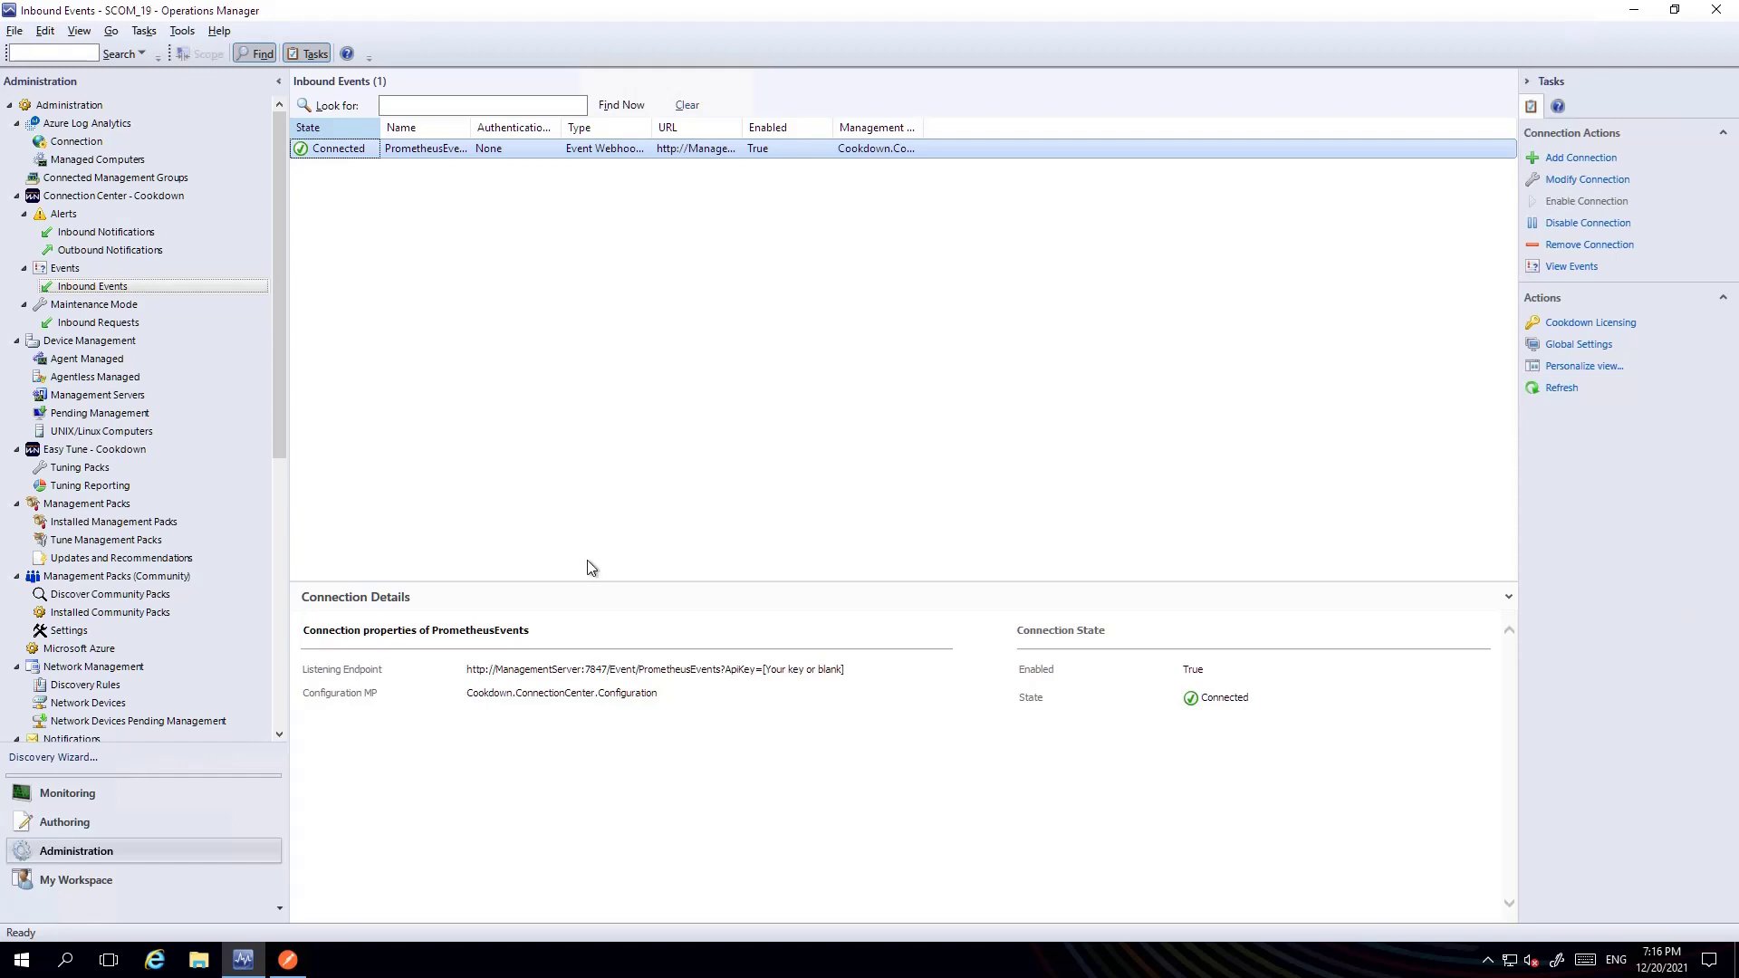
Step: Switch to Postman, resend the Prometheus alert to the PrometheusEvents endpoint, and check the target object named in the response
{"action": "left_click", "coordinate": [288, 961]}
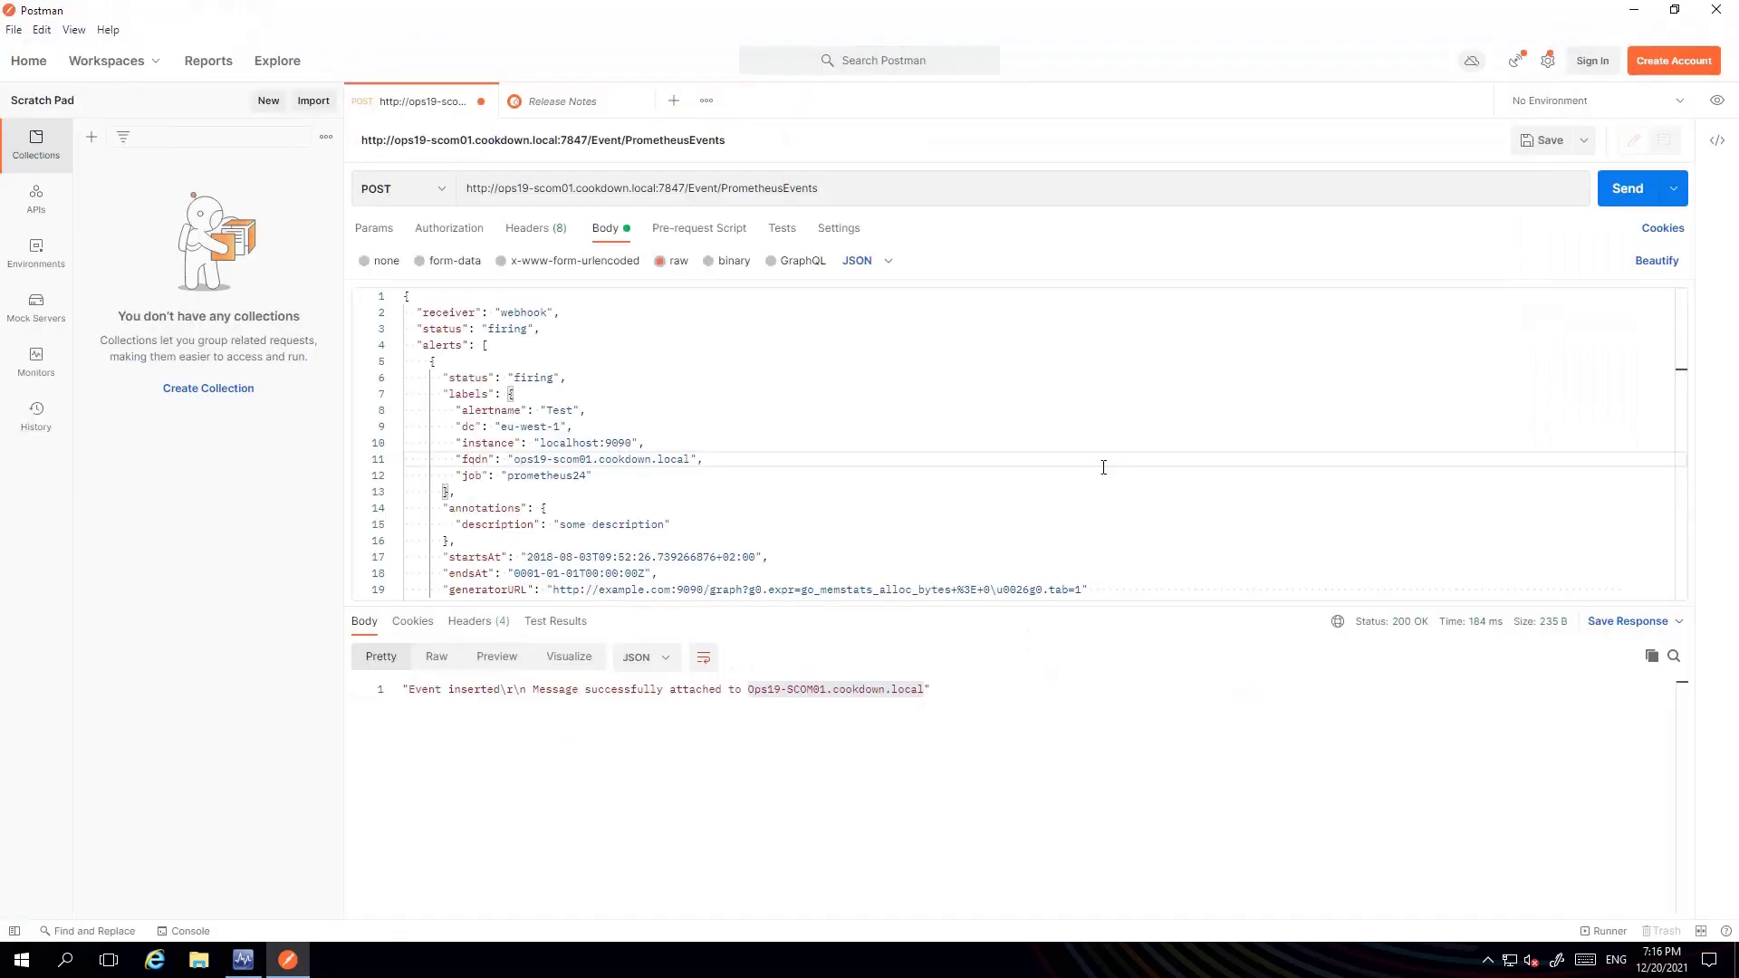
{"action": "left_click", "coordinate": [1622, 188]}
{"action": "left_click_drag", "start_coordinate": [749, 691], "coordinate": [872, 691]}
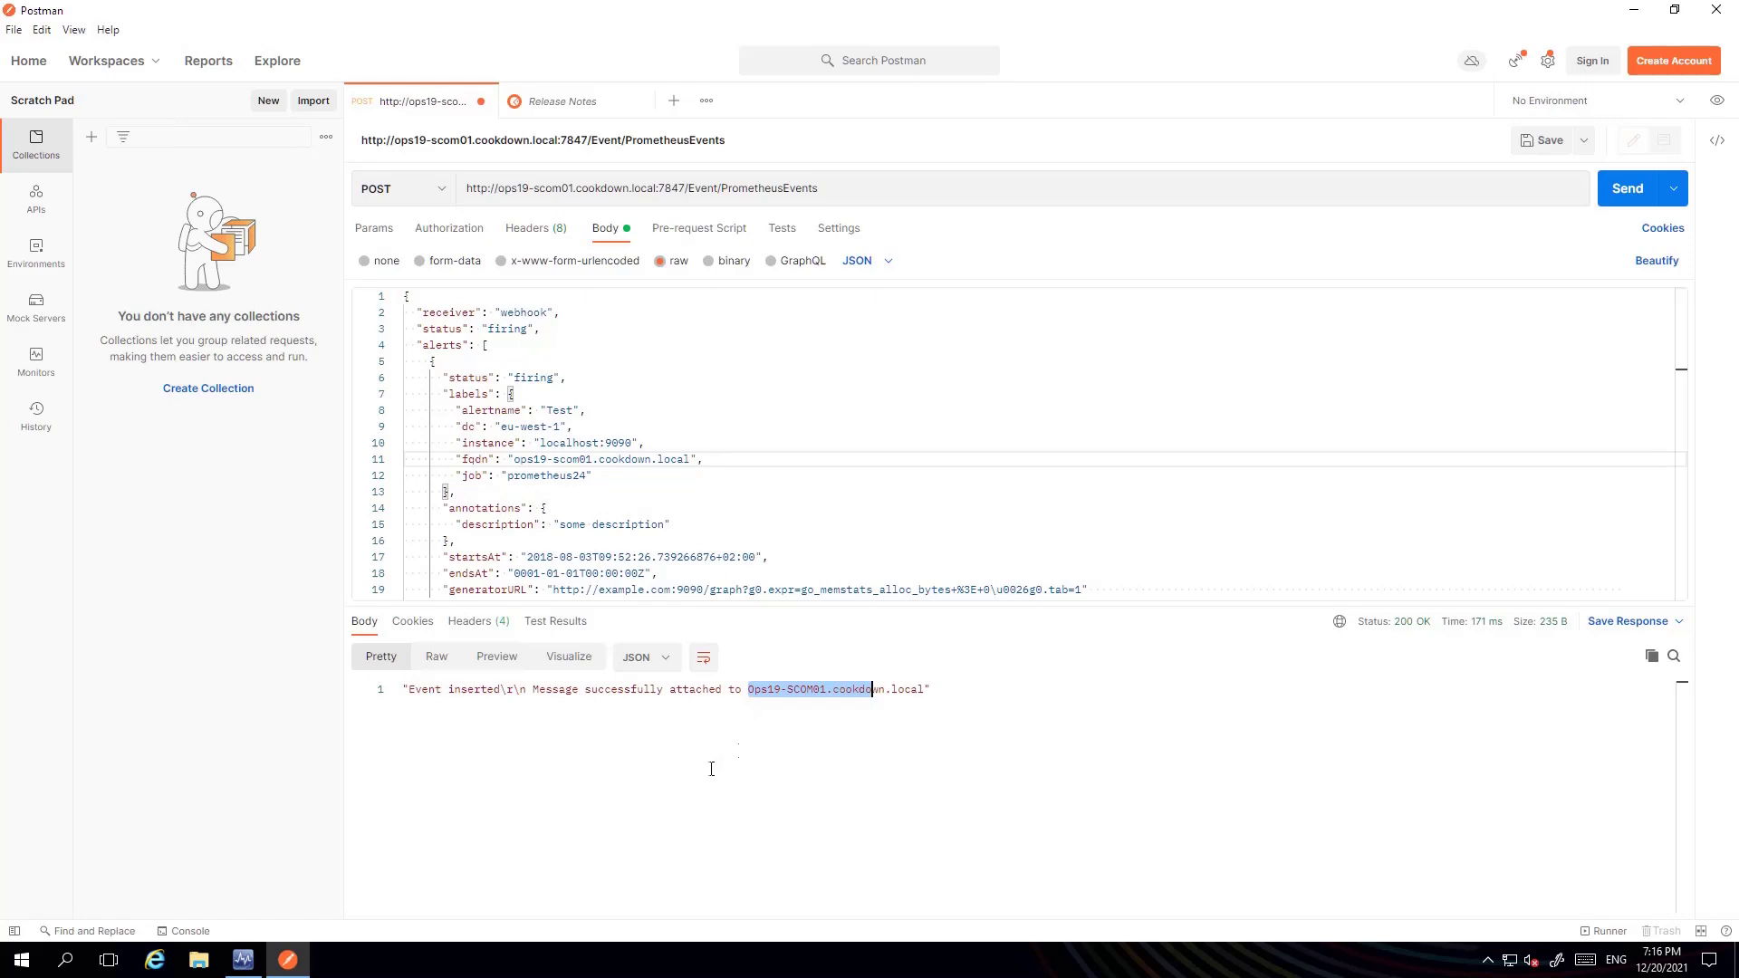
Step: Switch back to Operations Manager and open the Event View for Ops19-SCOM01 from the monitored Windows Computers
{"action": "left_click", "coordinate": [242, 960]}
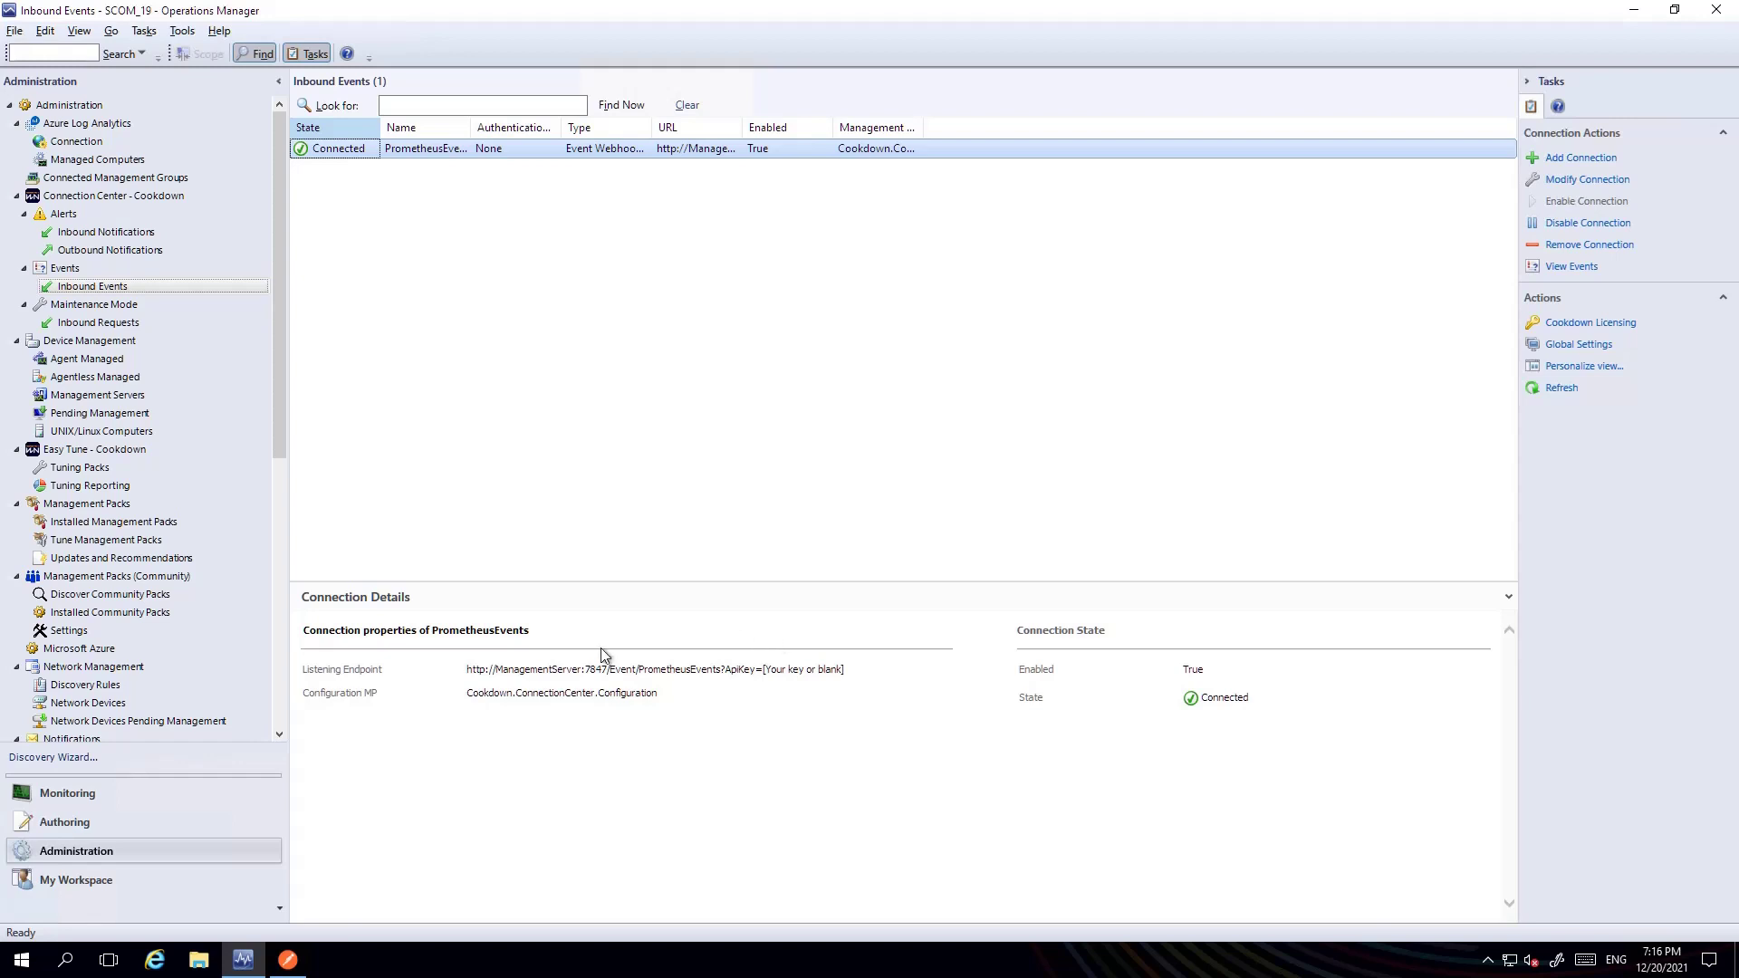
{"action": "left_click", "coordinate": [114, 796]}
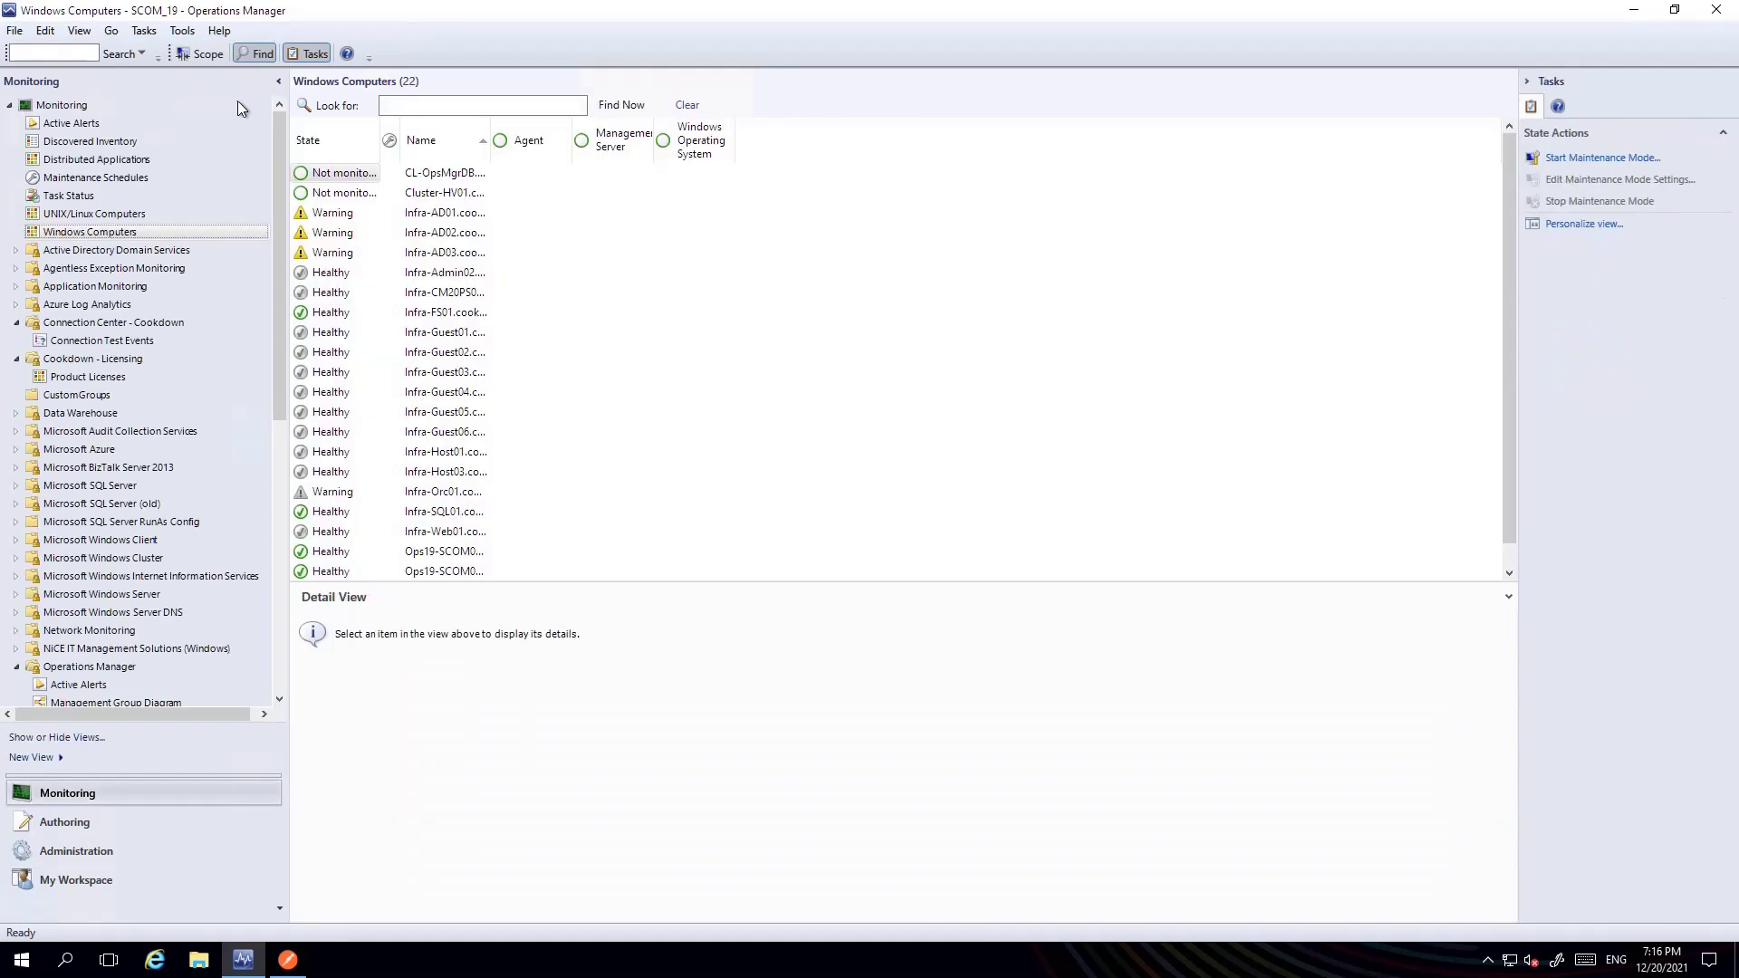
{"action": "left_click", "coordinate": [95, 232]}
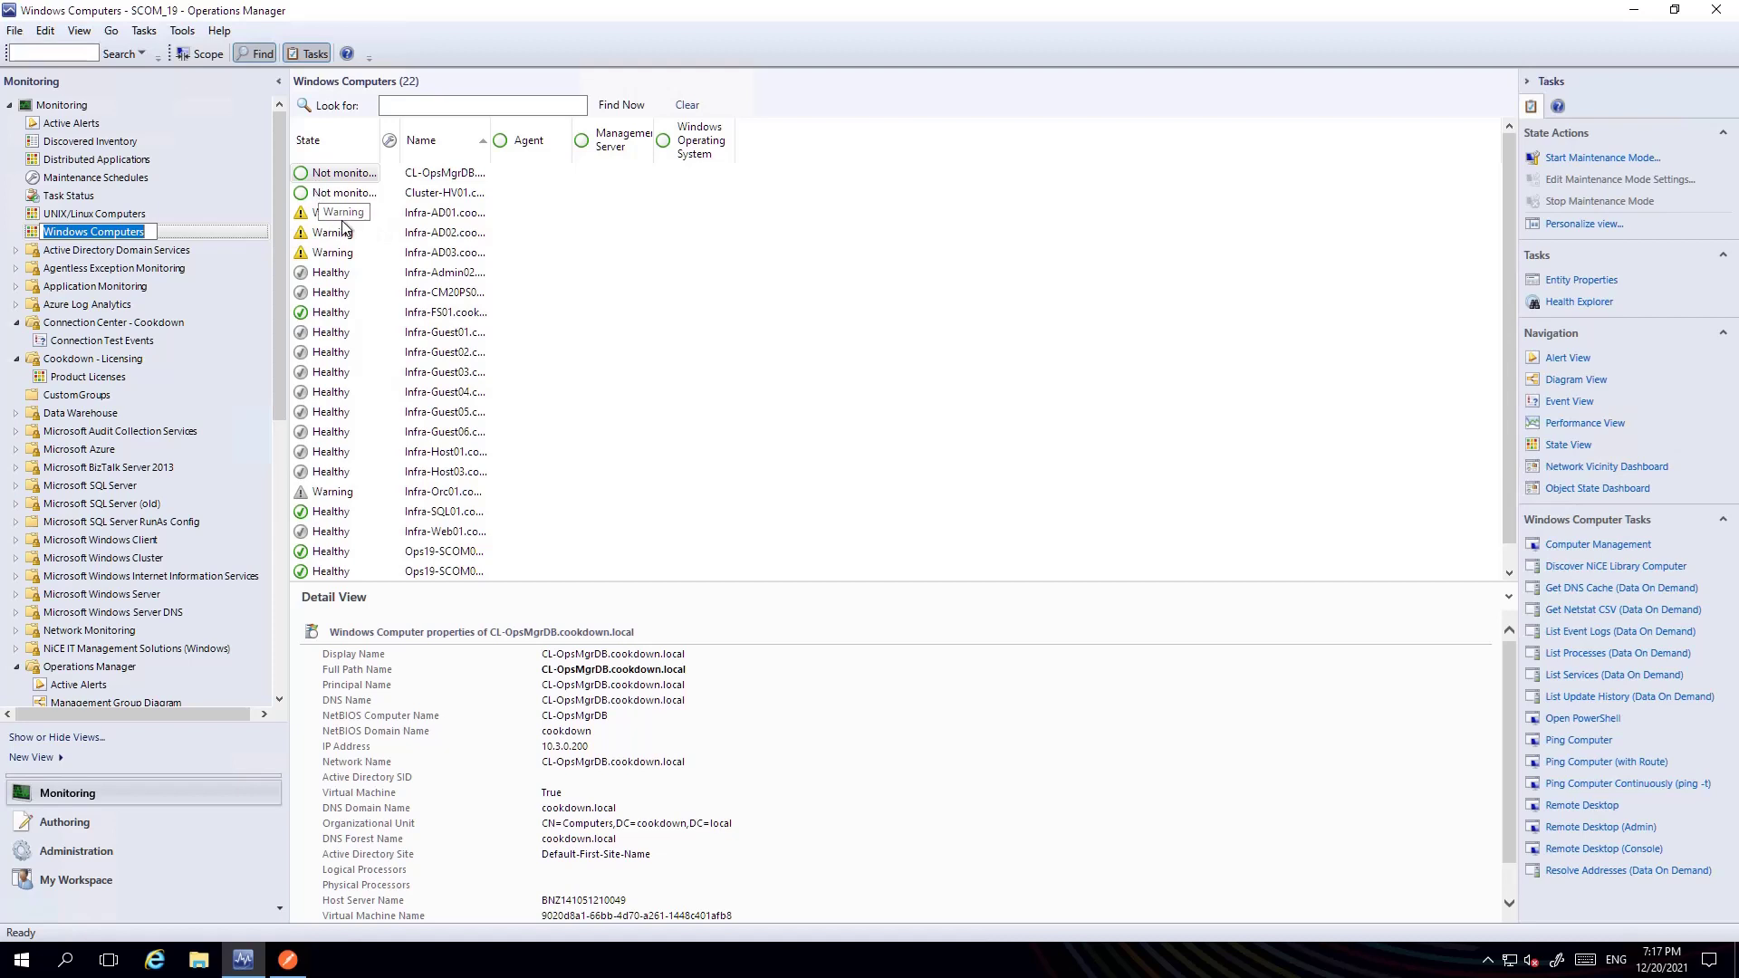
{"action": "left_click", "coordinate": [345, 554]}
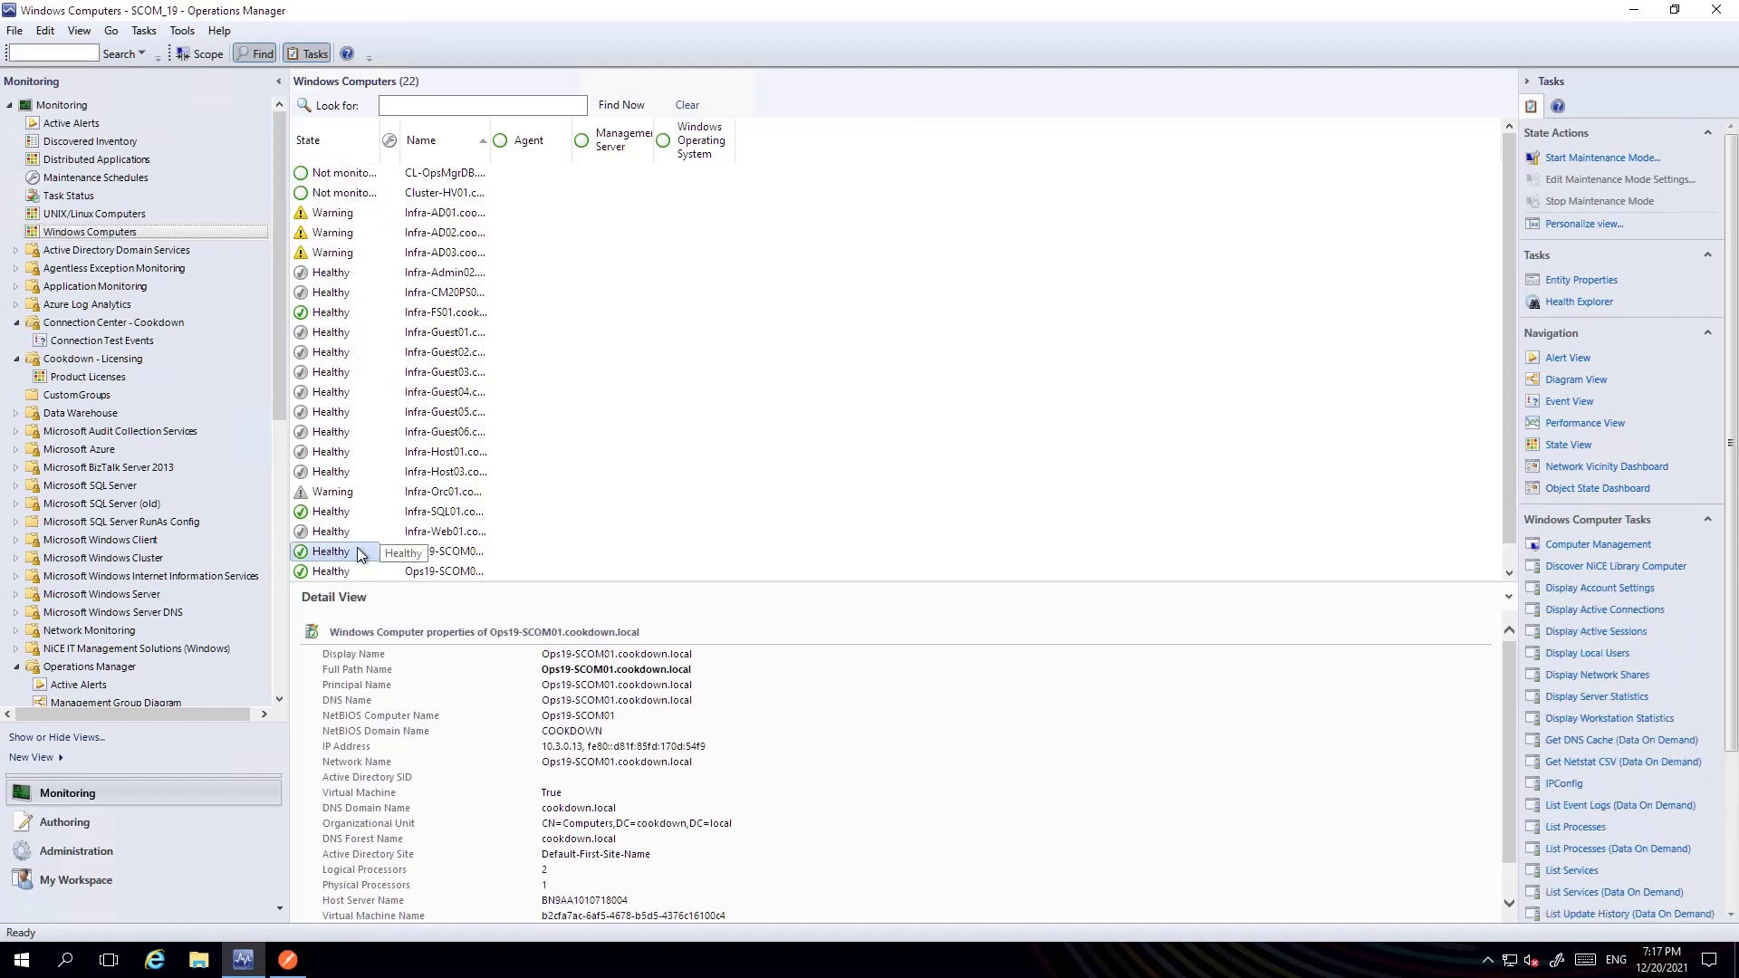
{"action": "right_click", "coordinate": [360, 553]}
{"action": "mouse_move", "coordinate": [462, 563]}
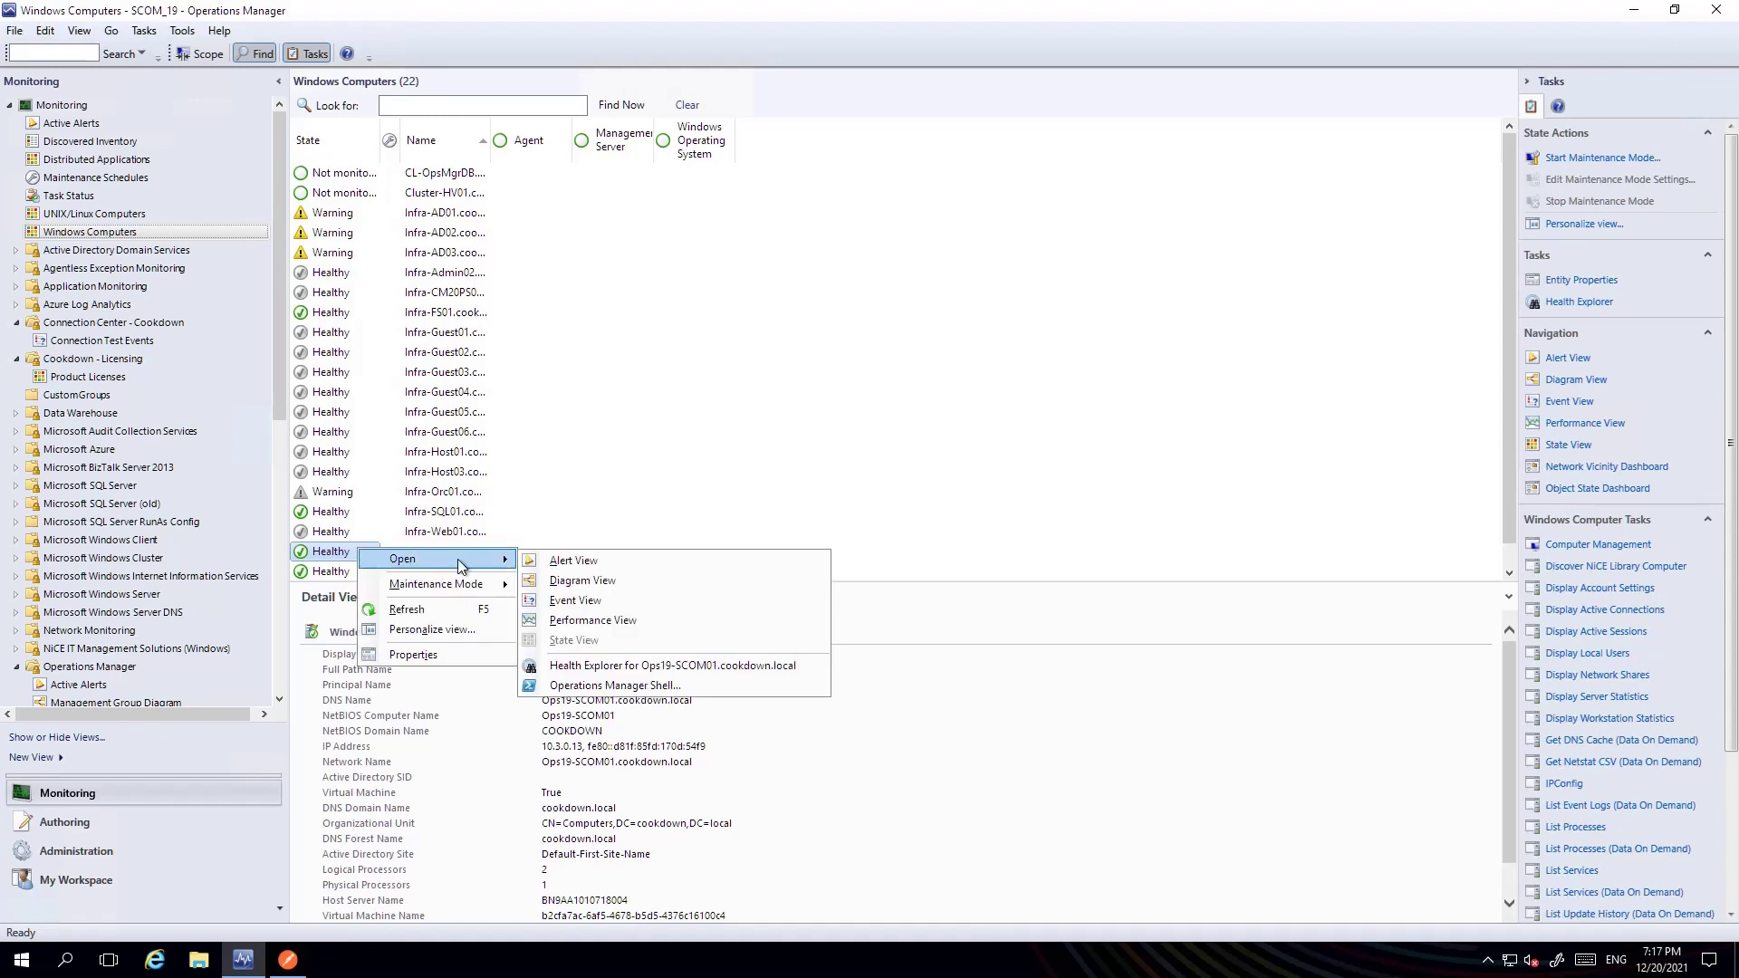
{"action": "left_click", "coordinate": [655, 602]}
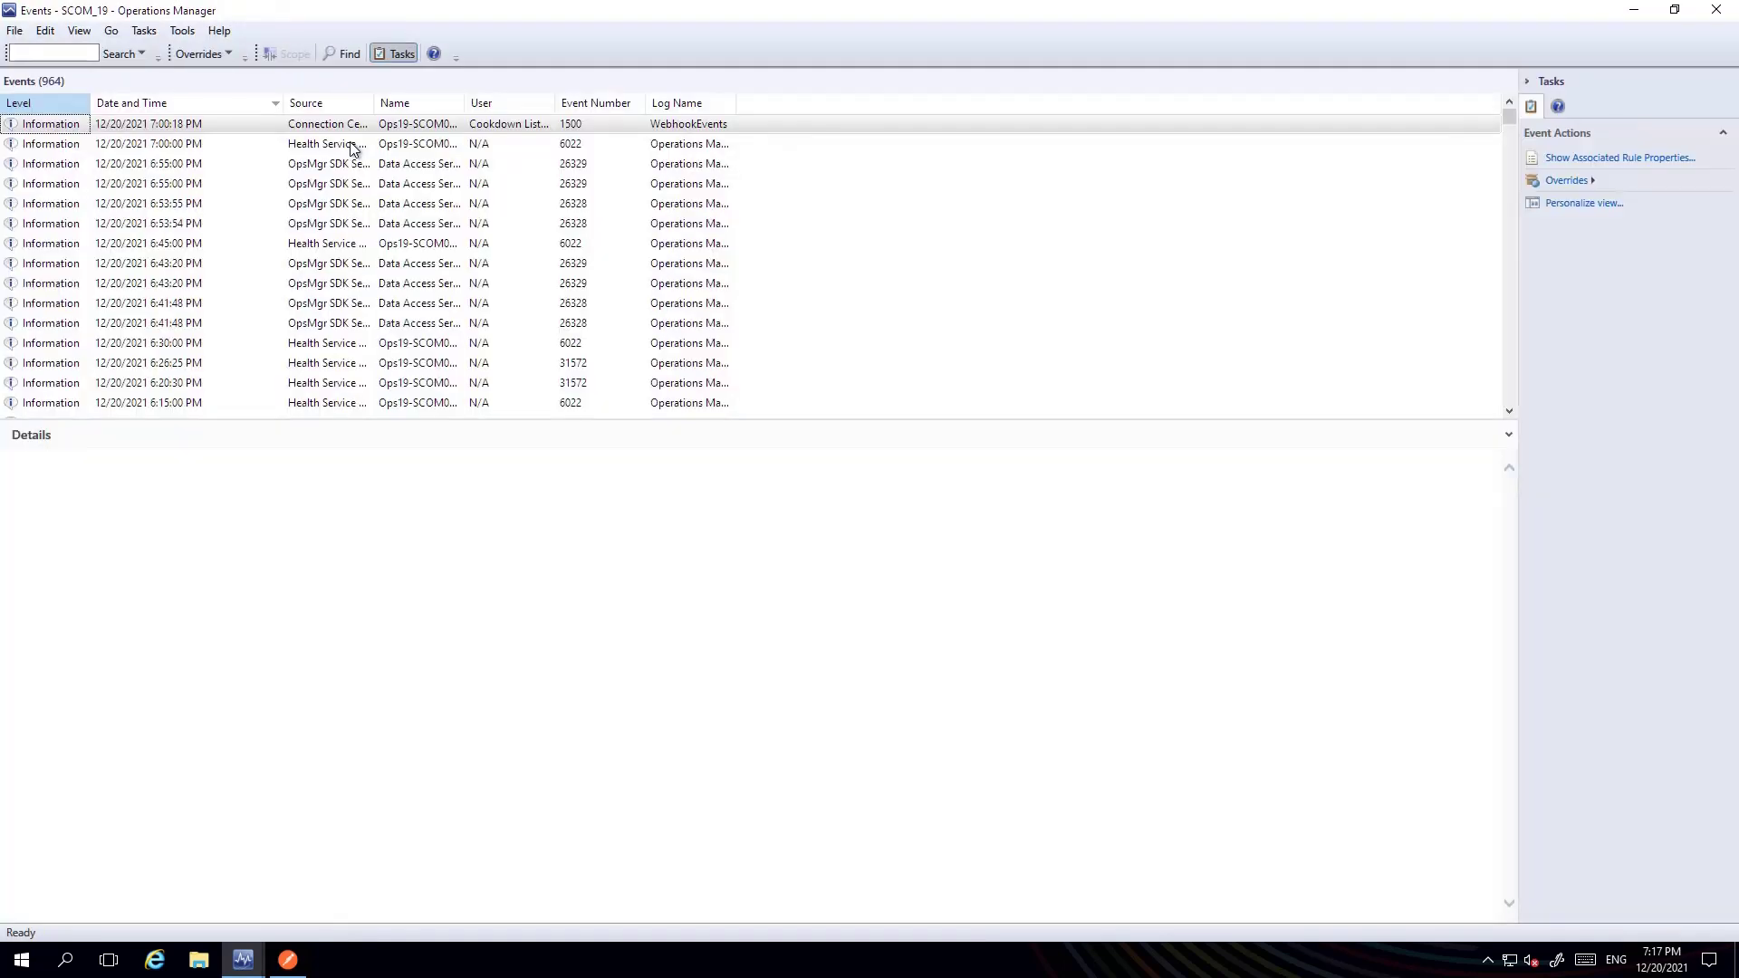
Step: Examine the description and event data of the WebhookEvents entry numbered 1500, and close the Events window
{"action": "left_click", "coordinate": [358, 126]}
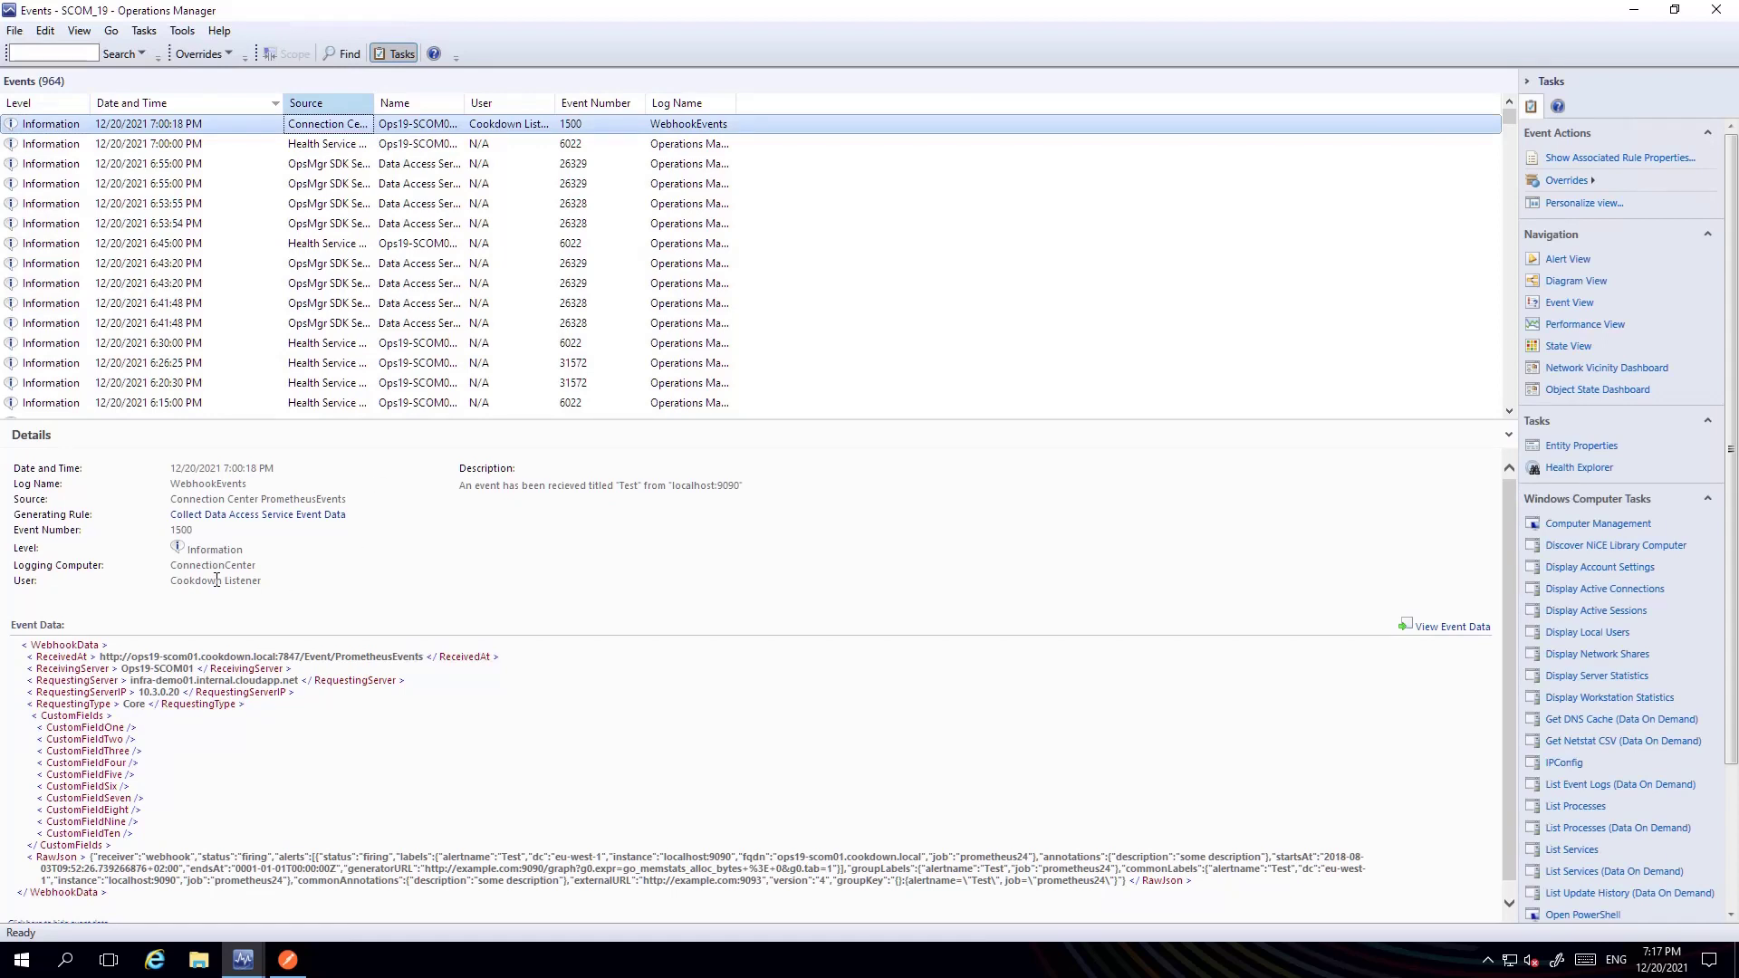
{"action": "left_click_drag", "start_coordinate": [466, 492], "coordinate": [514, 694]}
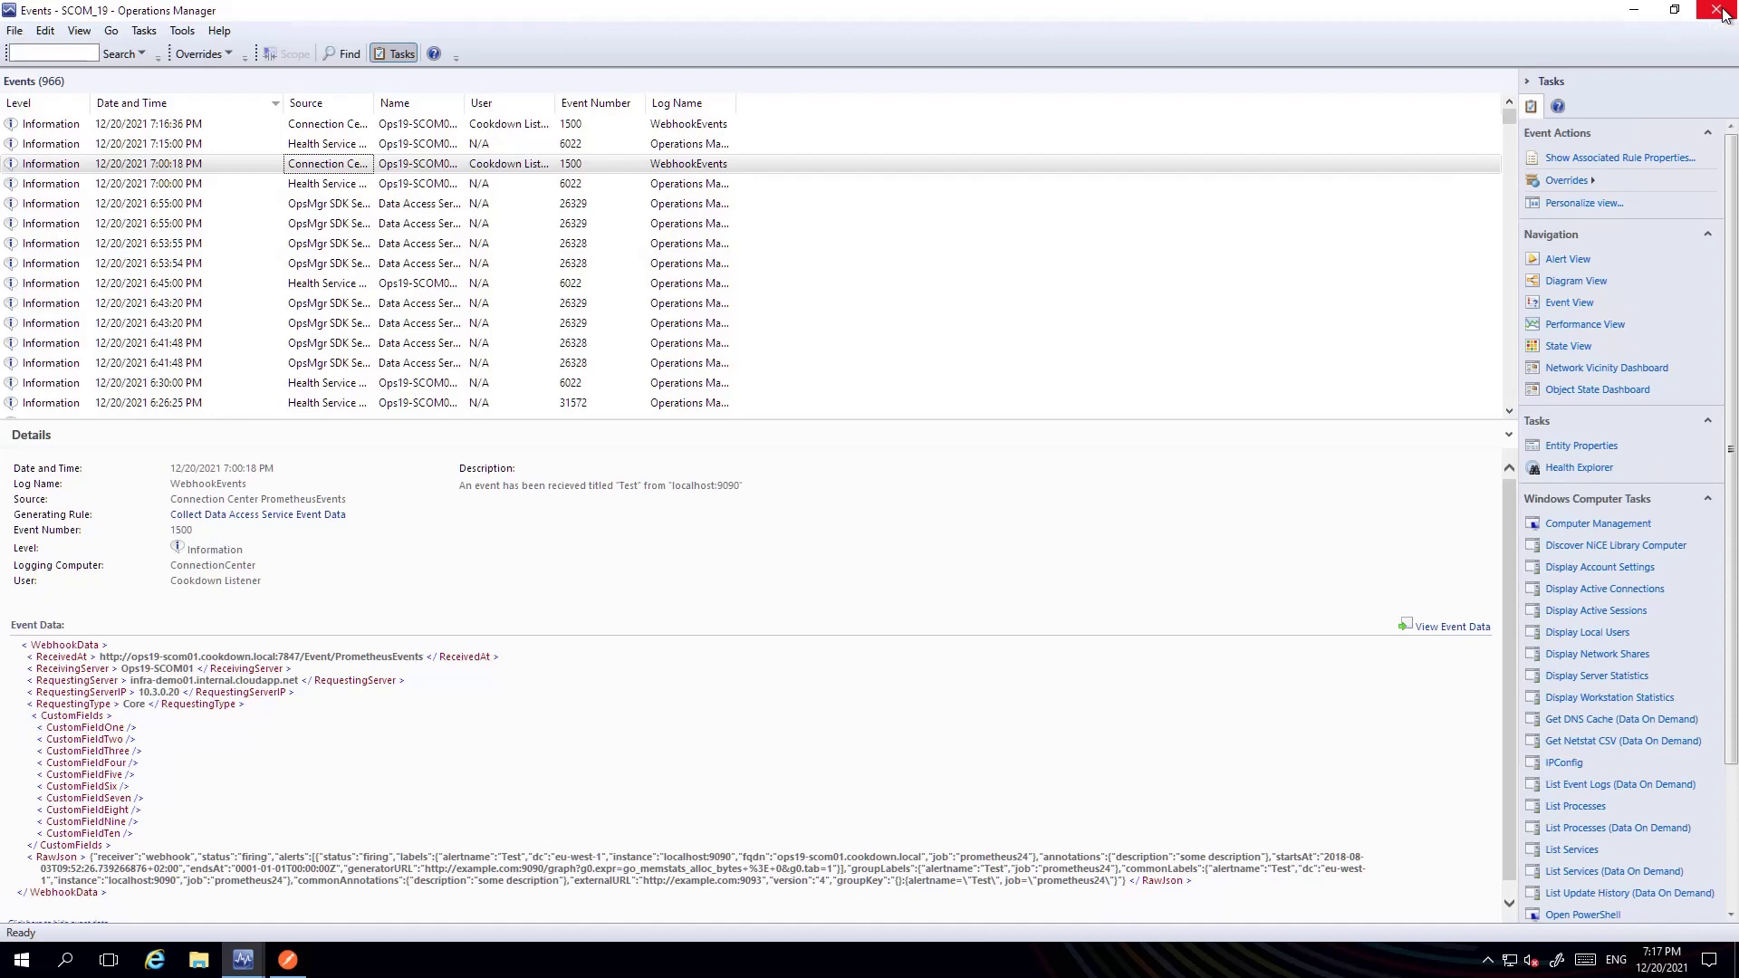
{"action": "left_click", "coordinate": [1723, 14]}
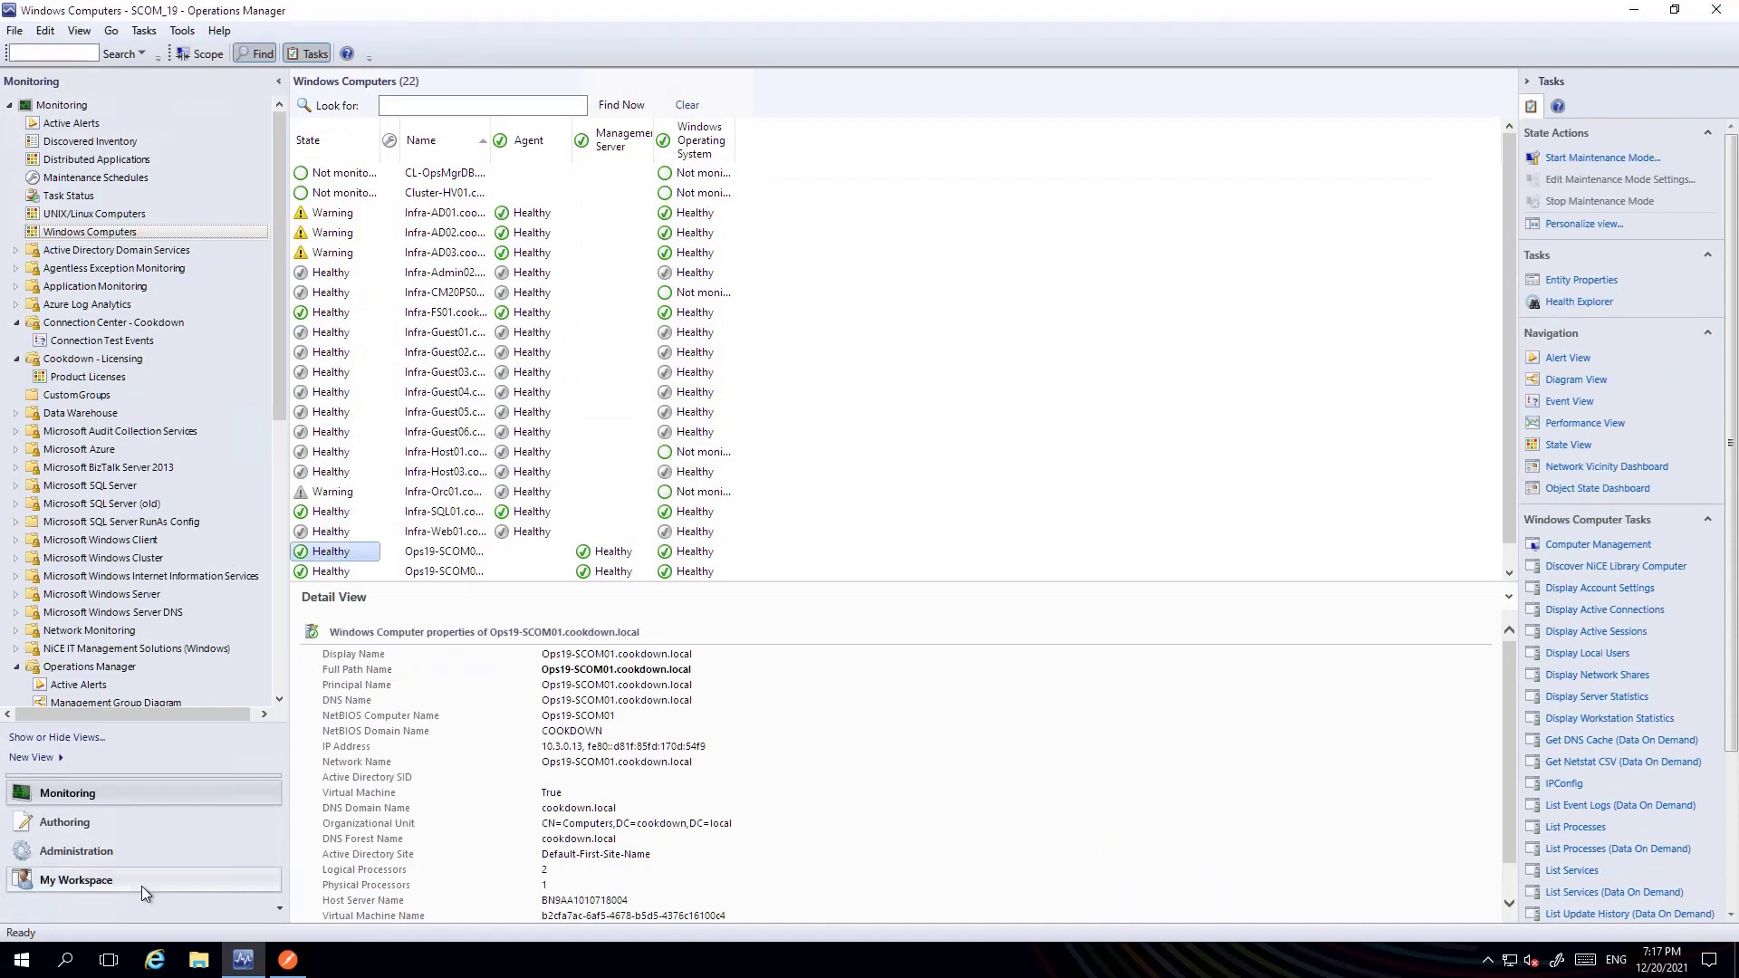
{"action": "mouse_move", "coordinate": [288, 960]}
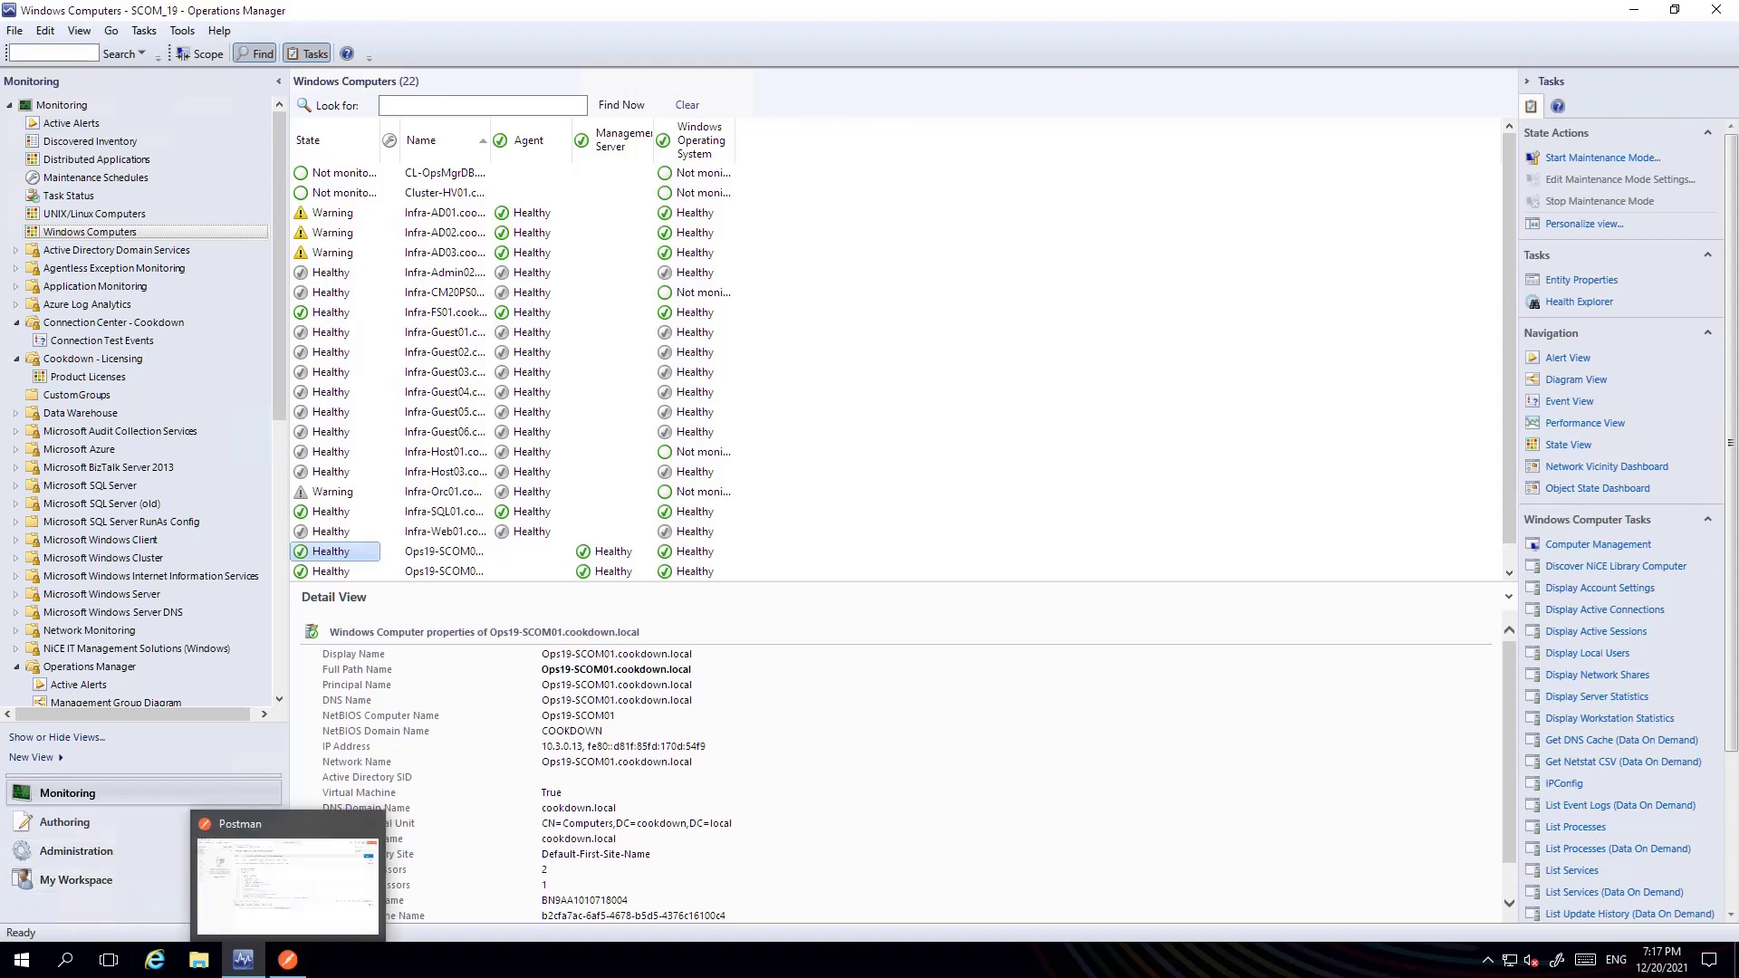